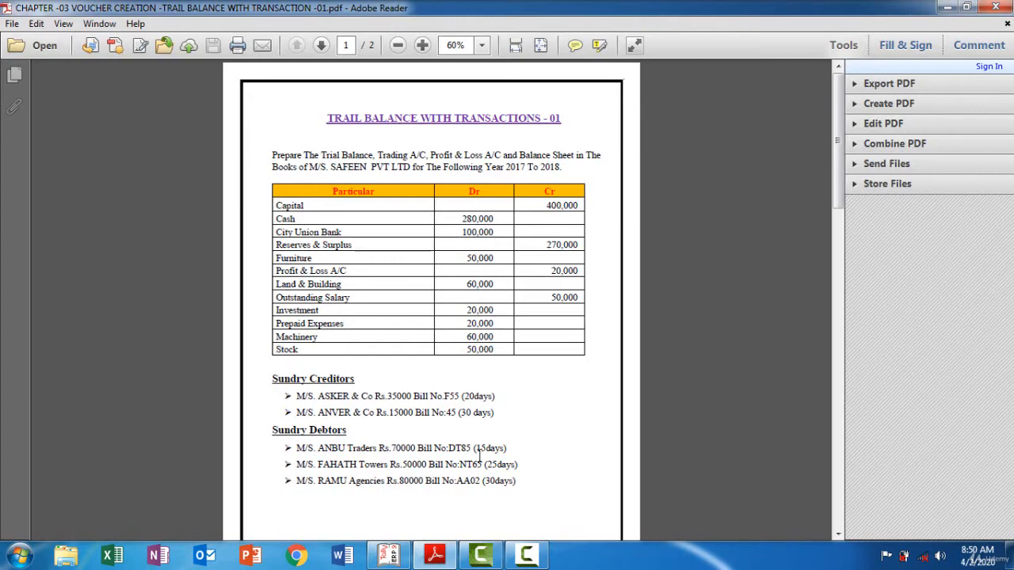
Read through the opening trial balance and the period's transactions in the exercise PDF, and return to Tally.ERP 9
click(838, 443)
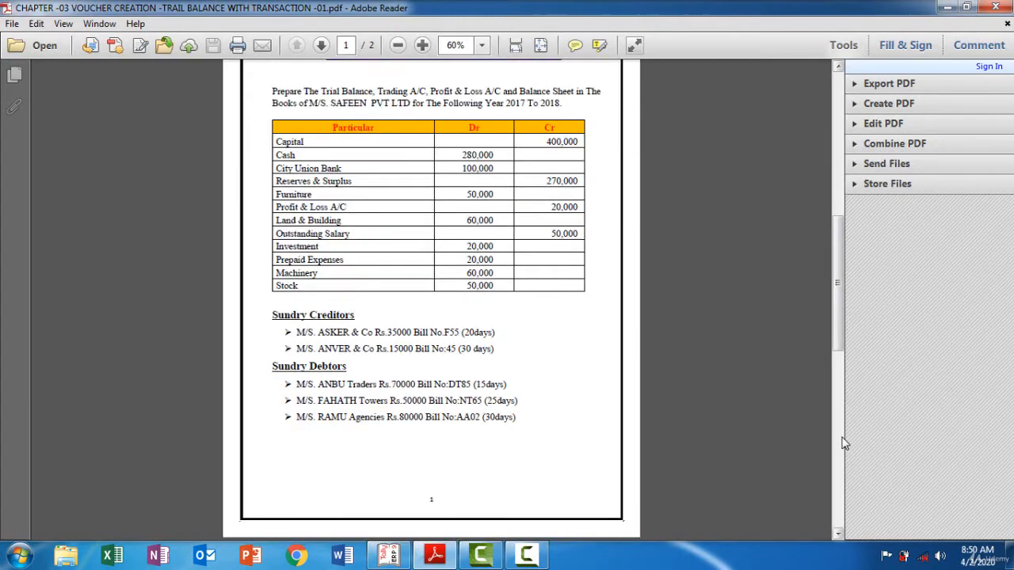
click(838, 118)
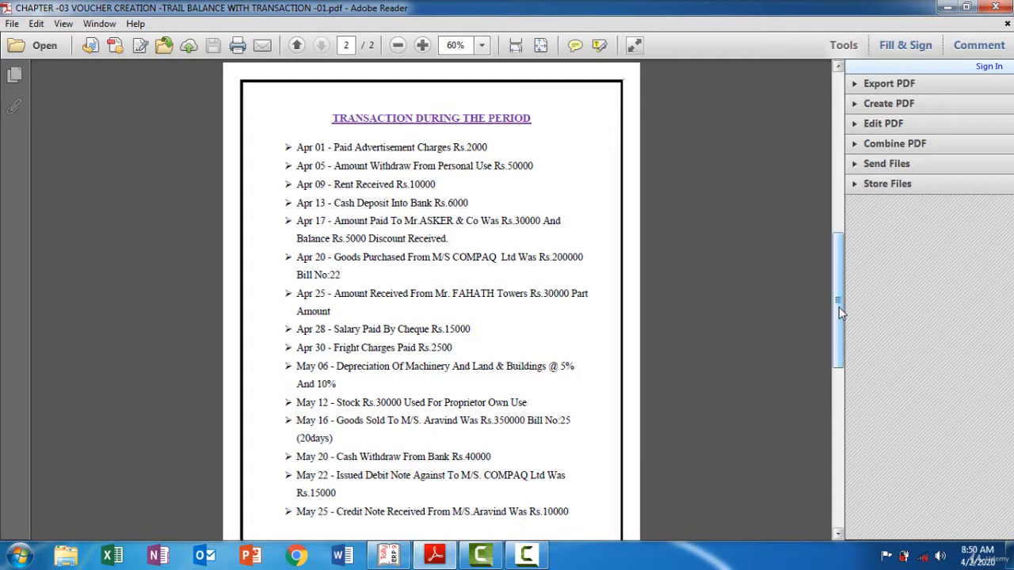
drag(841, 313, 797, 104)
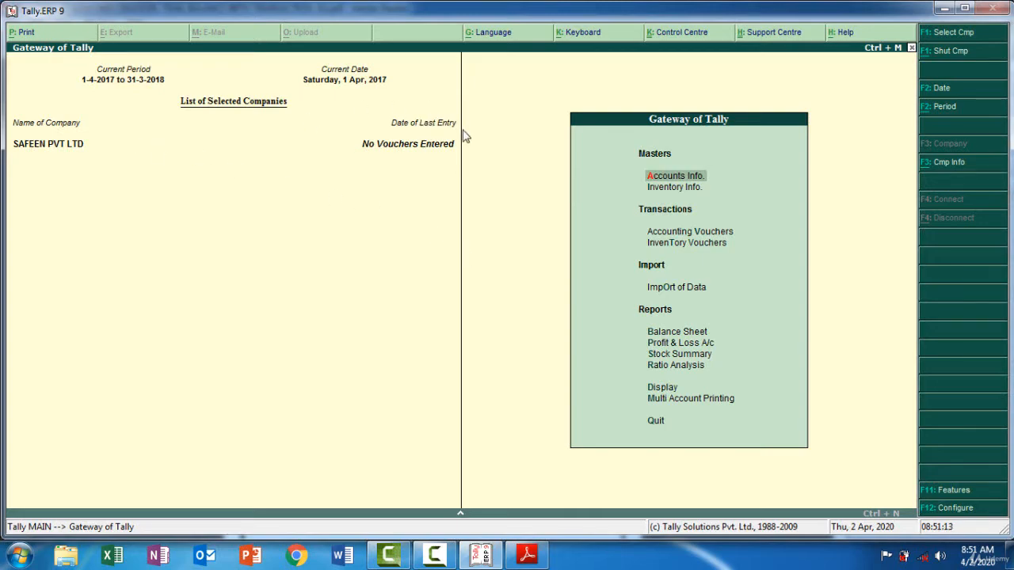
click(527, 555)
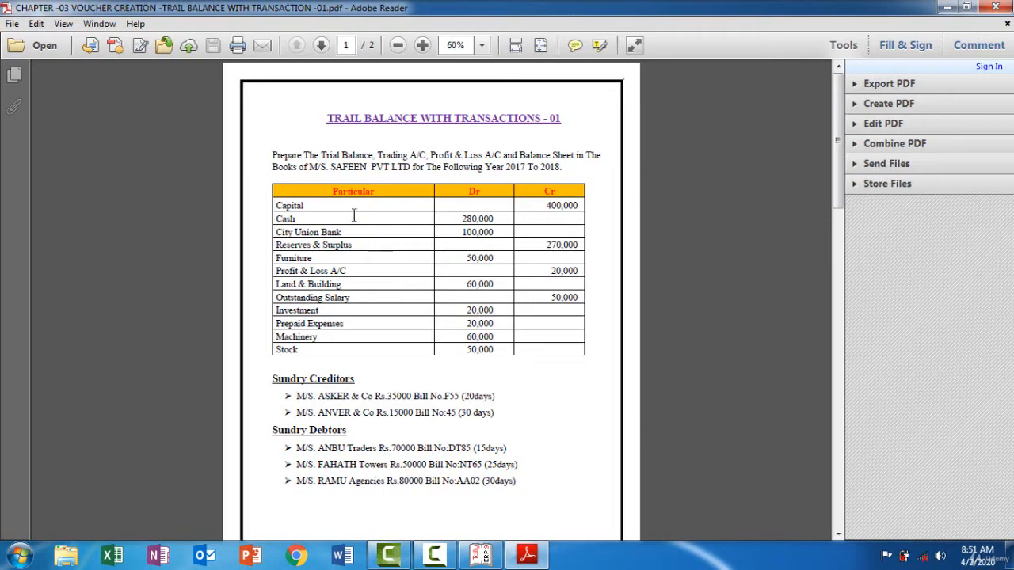
click(528, 555)
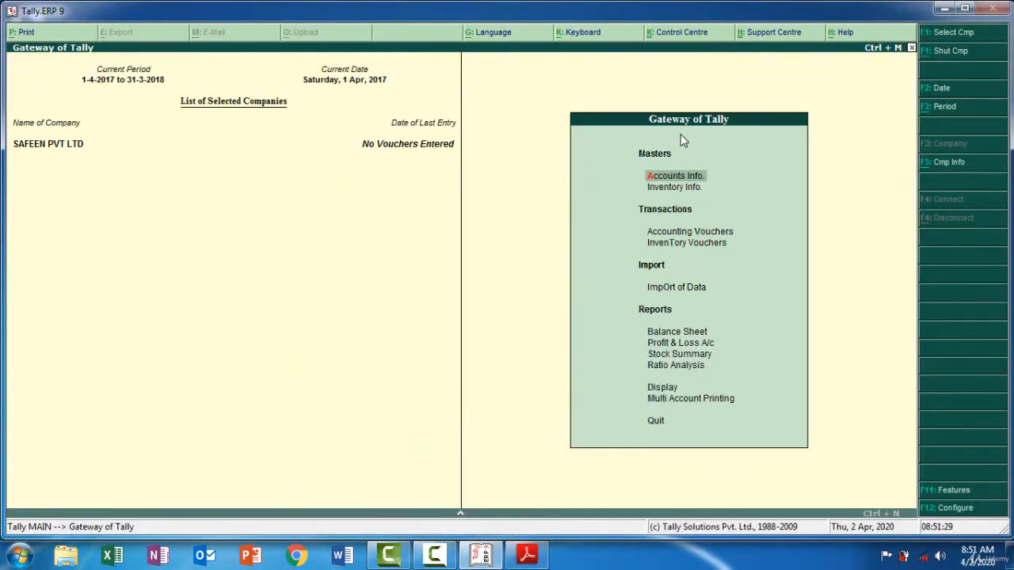
Start a new single ledger named Capital under Capital Account, with the state left as Not Applicable
click(672, 179)
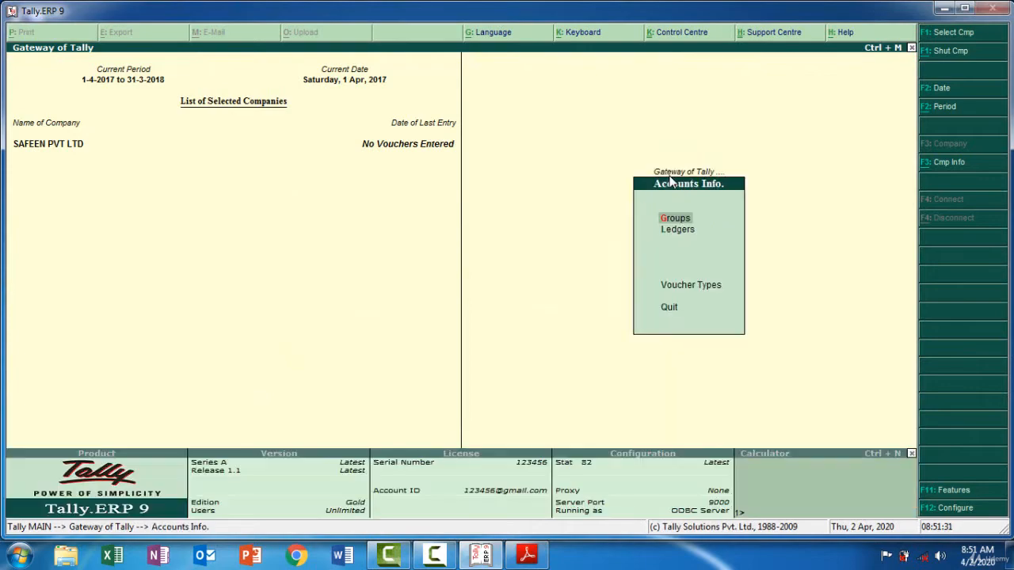
click(689, 231)
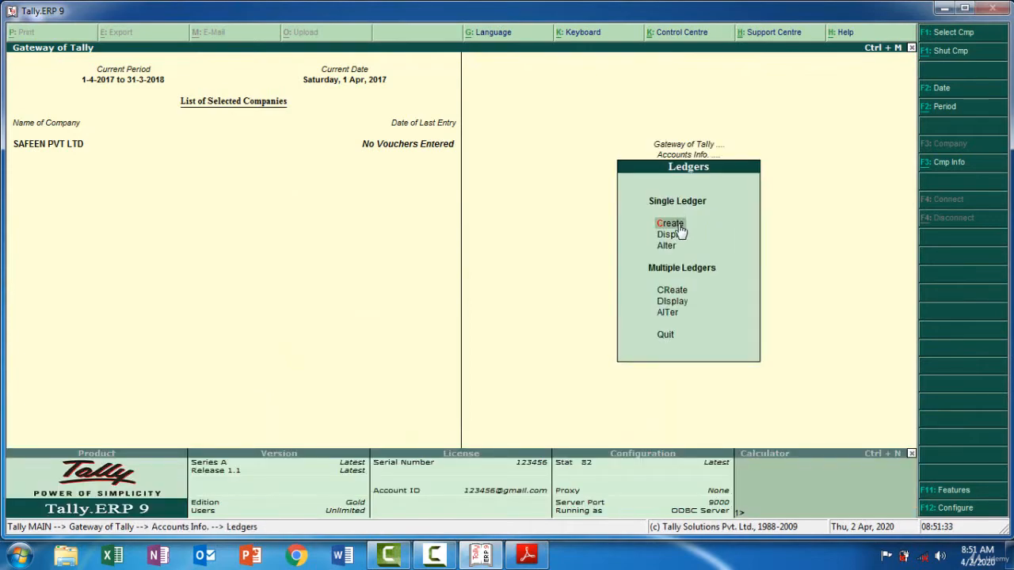
click(676, 224)
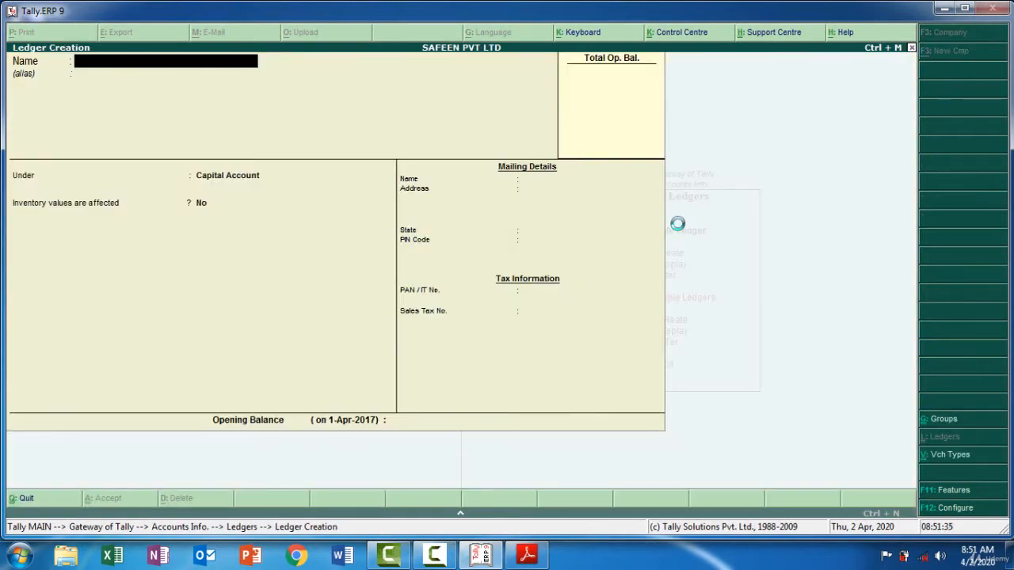
text(Capi)
key(Return)
key(Return)
key(Return)
Give the Capital ledger a credit opening balance of 4,00,000 and save it
key(Return)
key(Return)
key(Return)
key(Return)
key(Return)
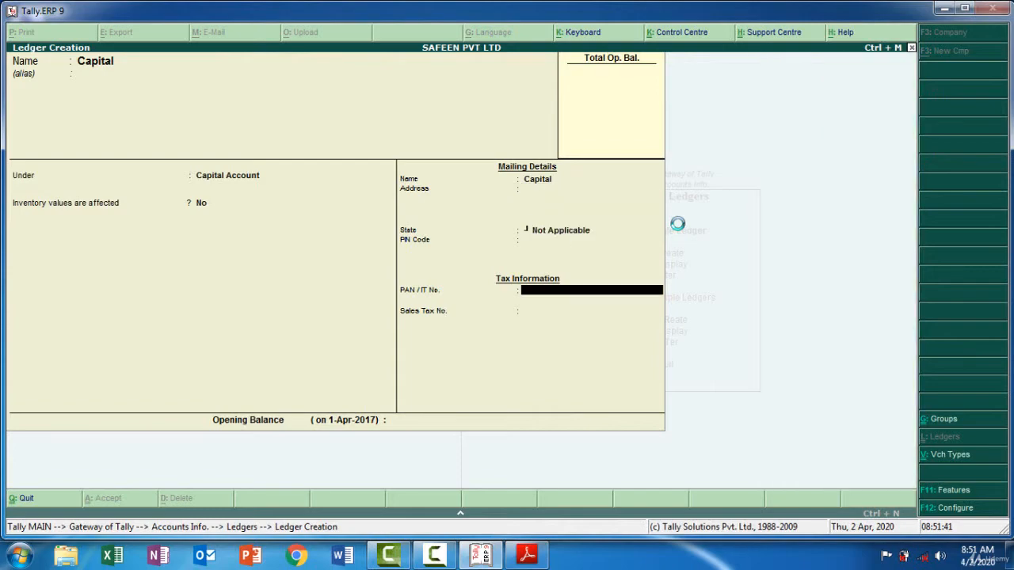
key(Return)
key(Return)
text(4,00,000)
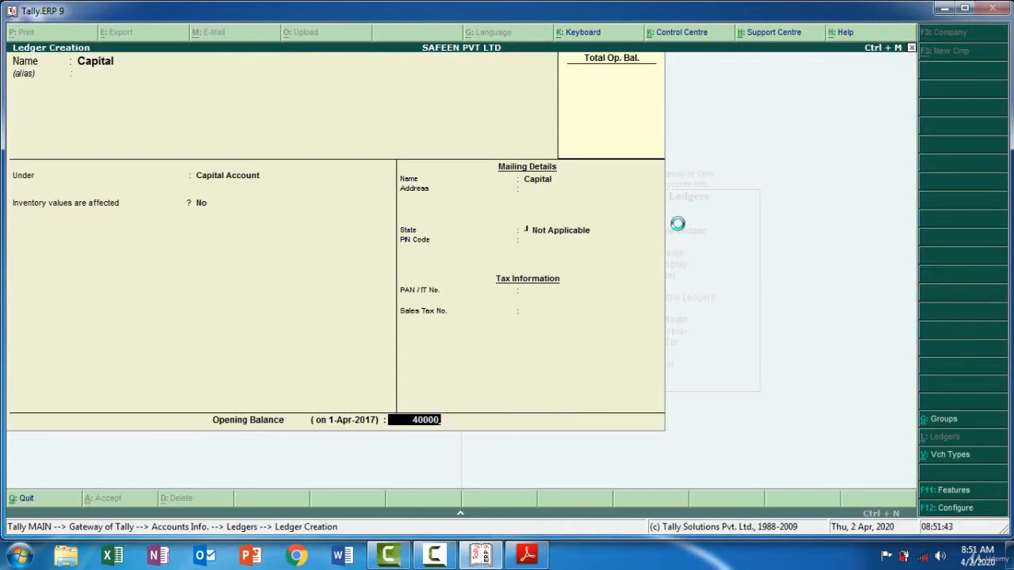
key(Return)
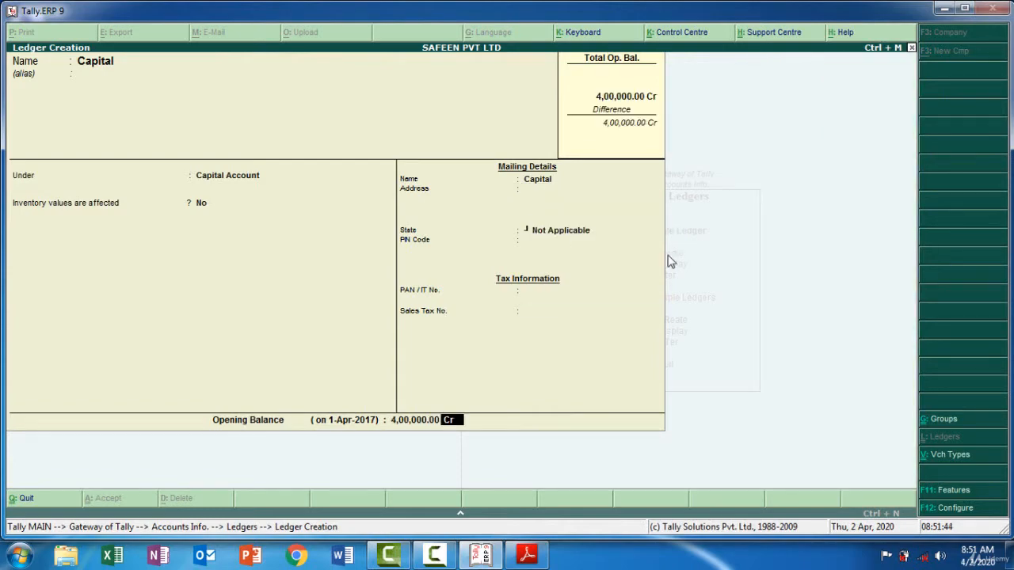
key(Return)
key(Return)
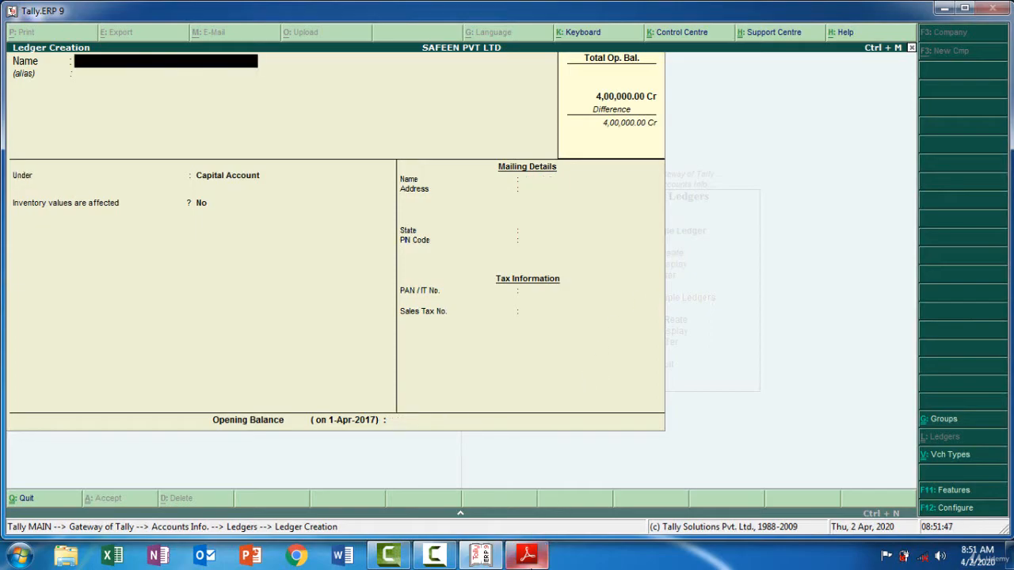
Check the Cash entry in the trial balance PDF and open the existing Cash ledger in Tally.ERP 9 for alteration
click(527, 557)
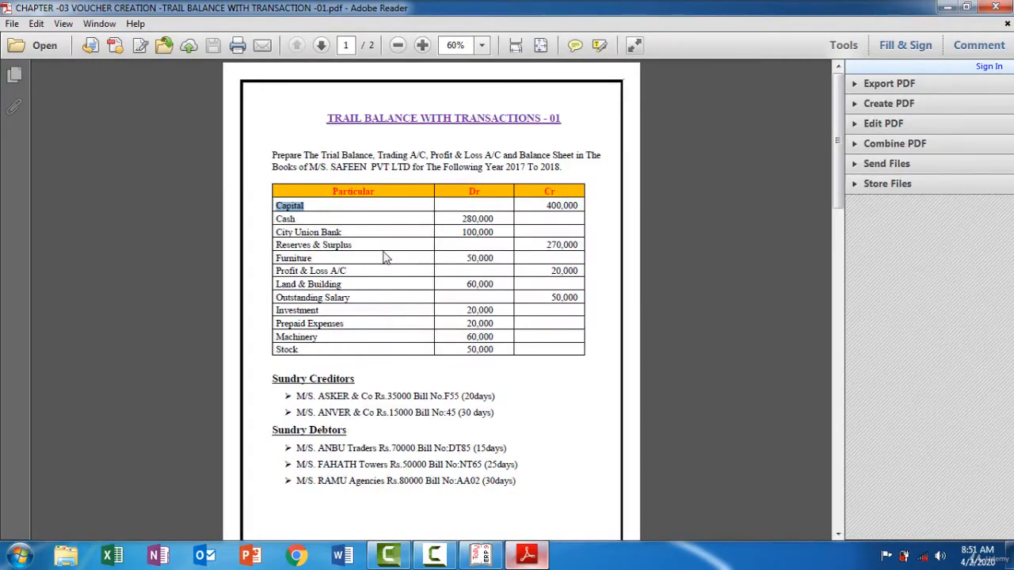
drag(317, 230, 340, 212)
click(290, 225)
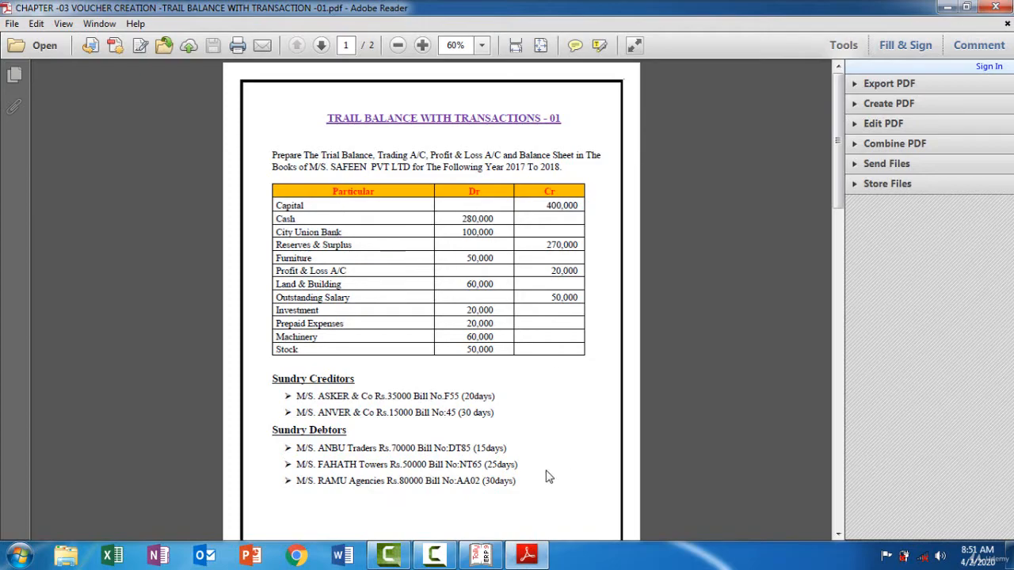
click(529, 555)
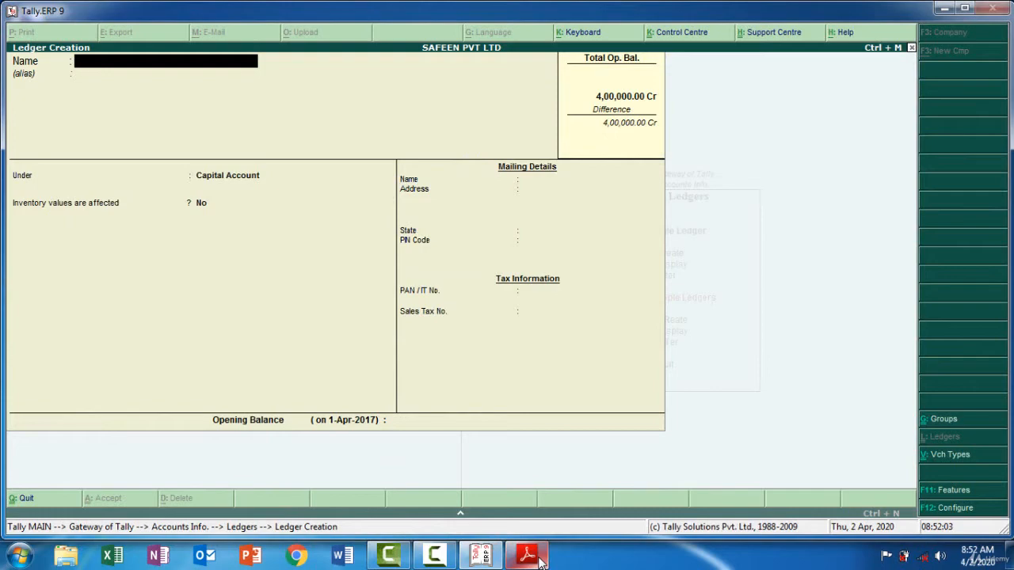
key(Page_Up)
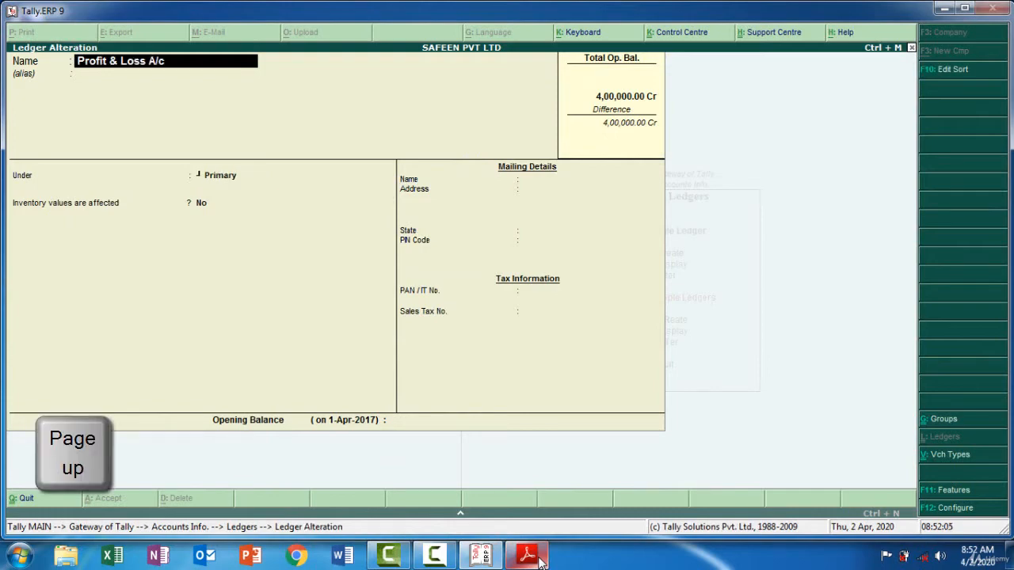
key(Page_Up)
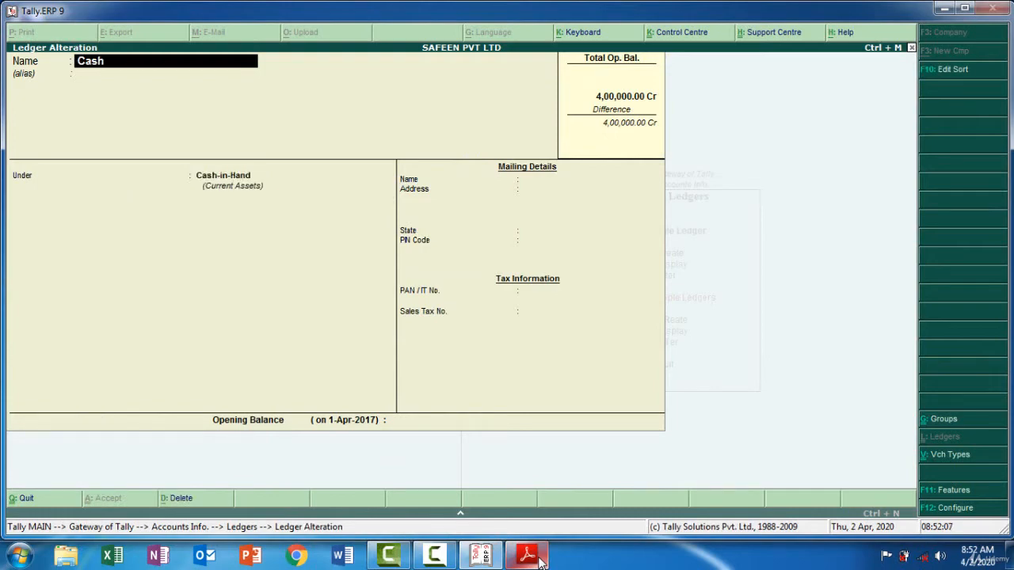
Set the Cash ledger's opening balance to 2,80,000 debit and save the ledger
key(Return)
key(Return)
key(Return)
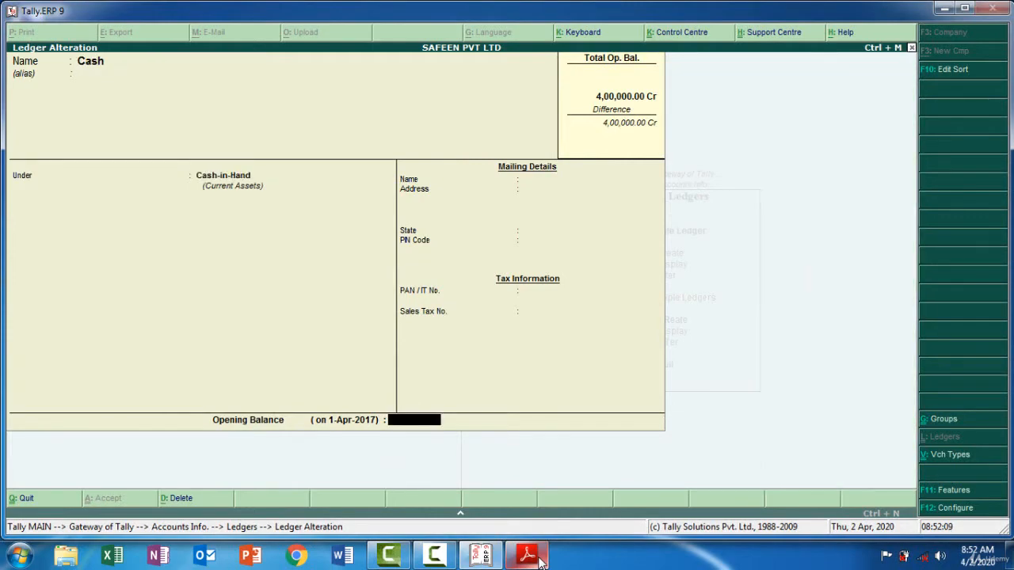
text(280000)
key(Return)
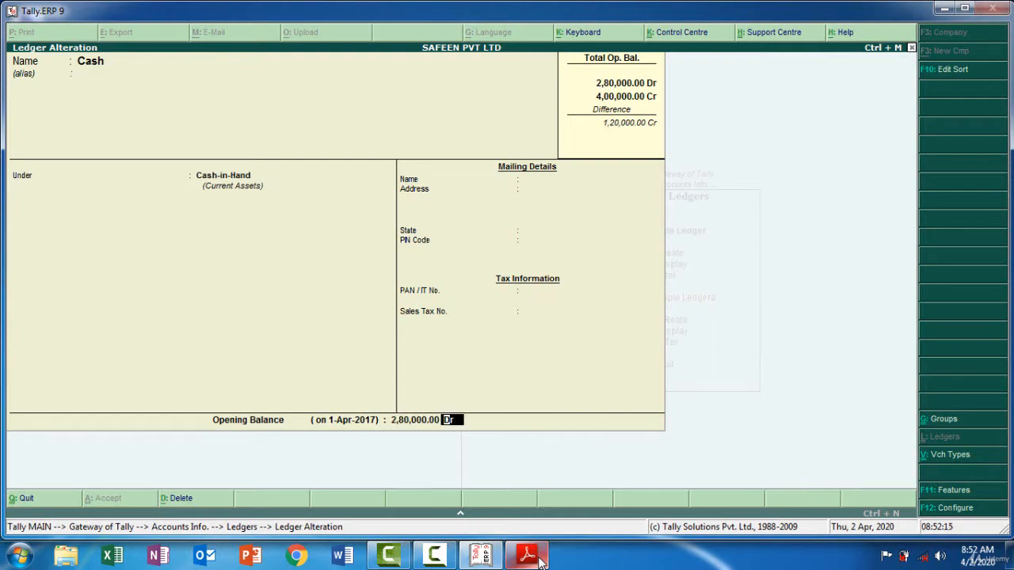
key(Return)
key(Return)
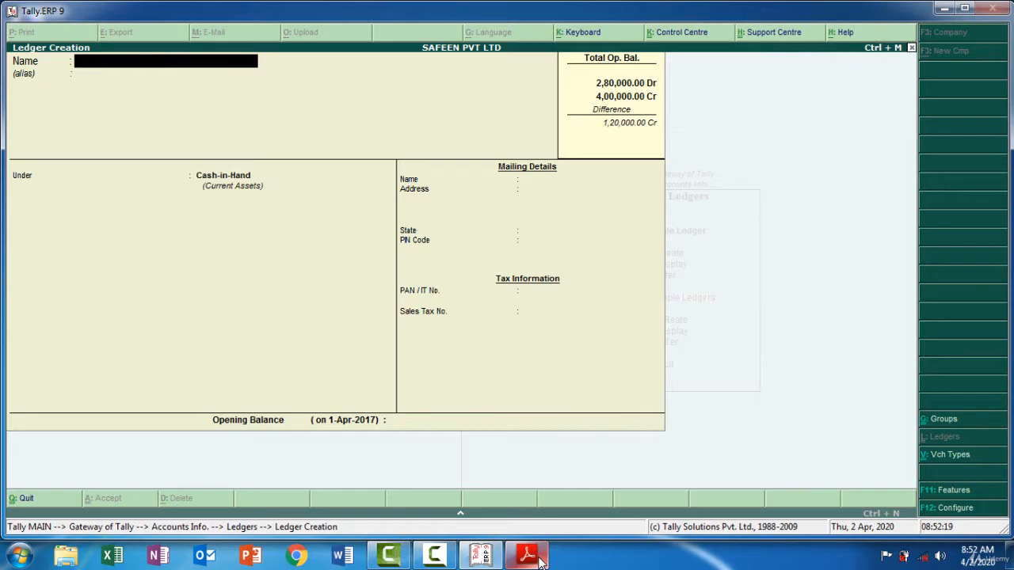
Copy City Union Bank from the trial balance PDF as the new ledger's name in Tally.ERP 9 and group it under Bank Accounts
click(542, 561)
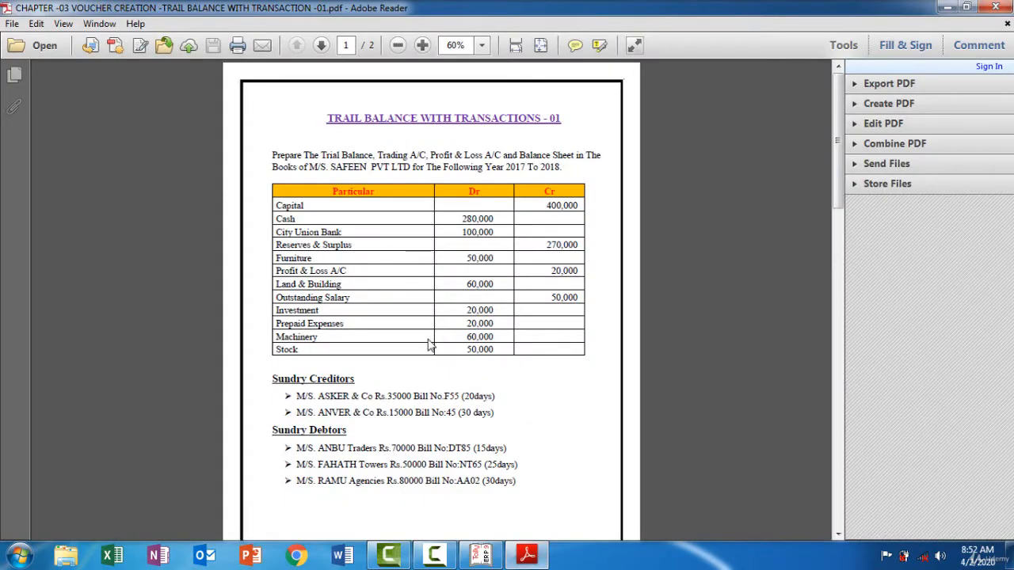
drag(344, 232, 294, 225)
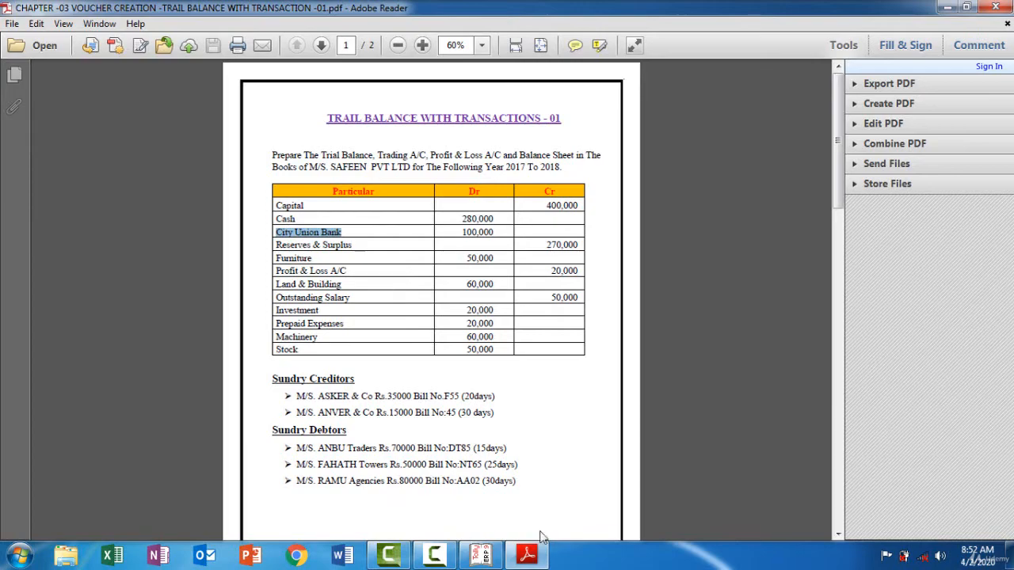
click(527, 555)
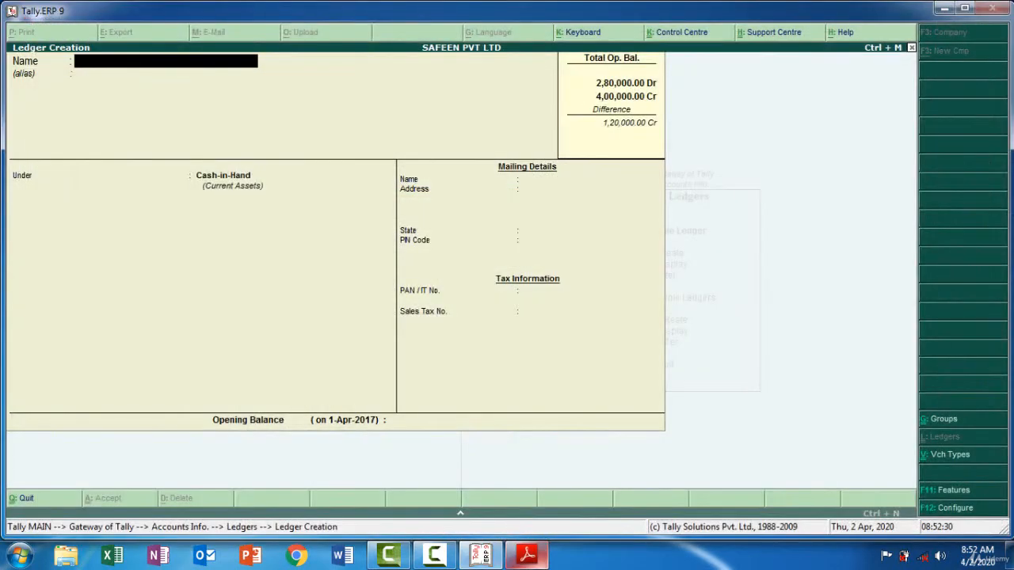
key(ctrl+alt+v)
key(Return)
key(Return)
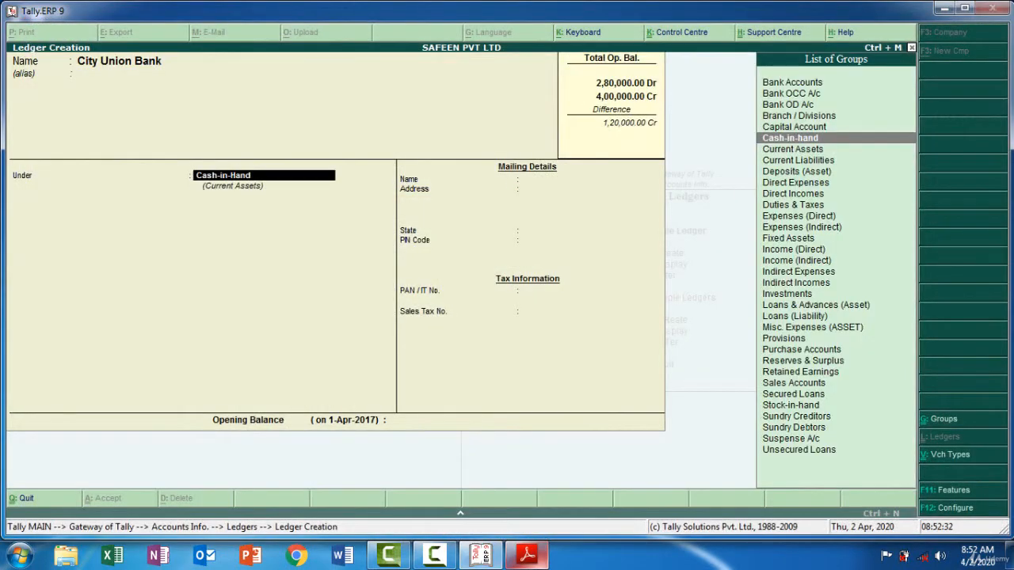
text(Ba)
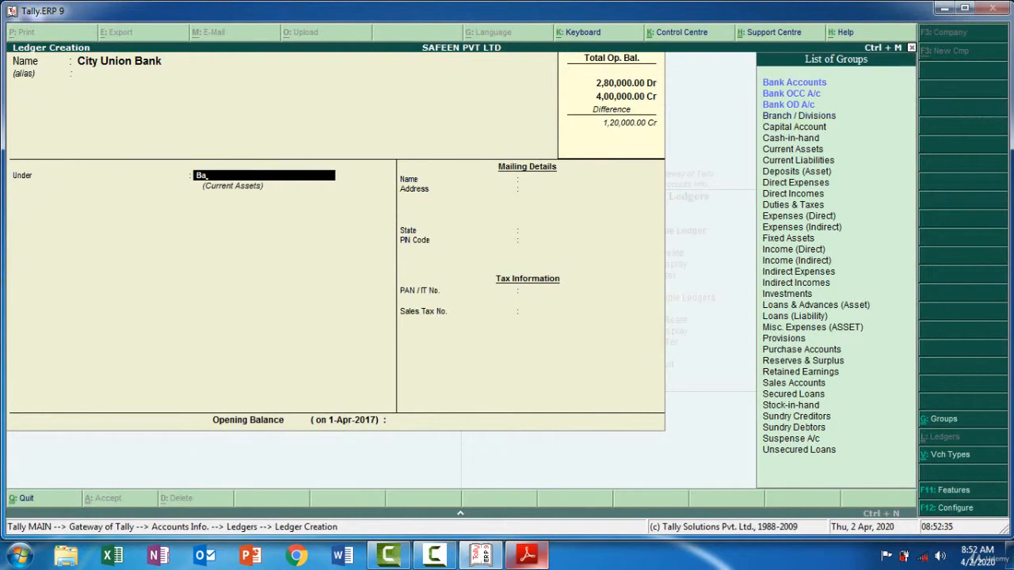
key(Return)
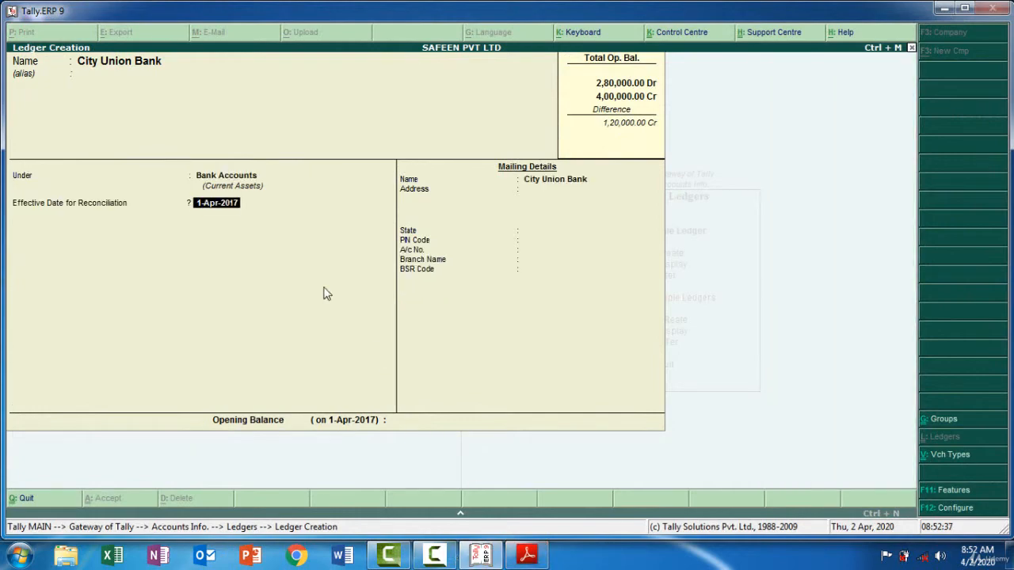
Keep the bank ledger's 1-Apr-2017 reconciliation date and Not Applicable state, enter a 1,00,000 debit opening balance, and save it
key(Return)
key(Return)
key(Return)
key(Return)
key(Return)
key(Return)
key(Return)
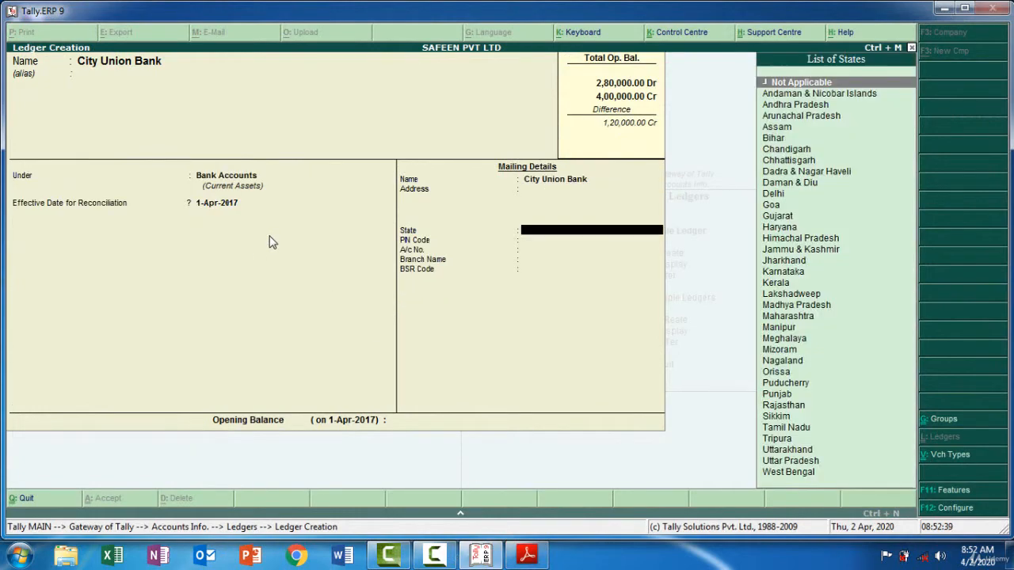
key(Return)
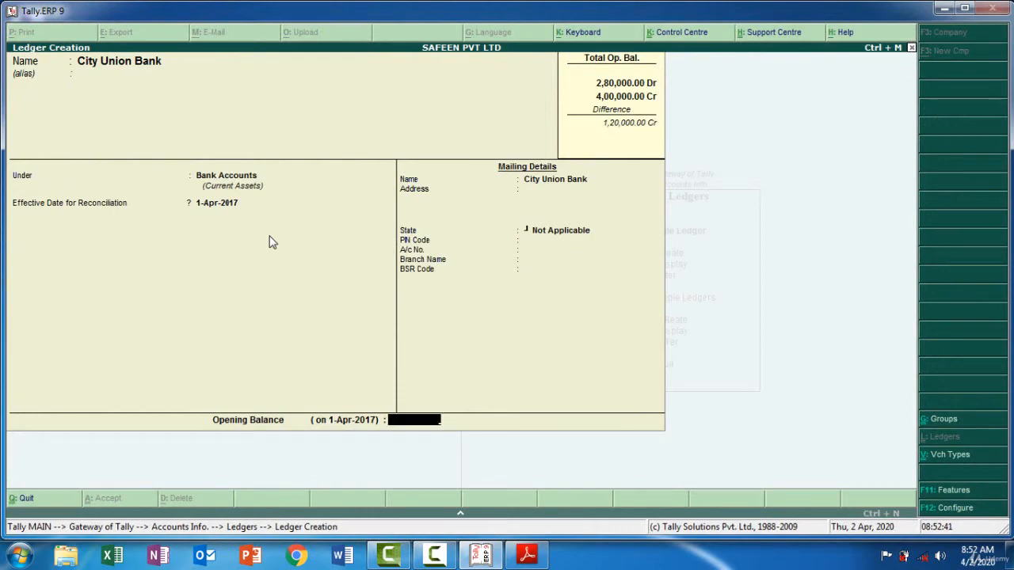
click(523, 558)
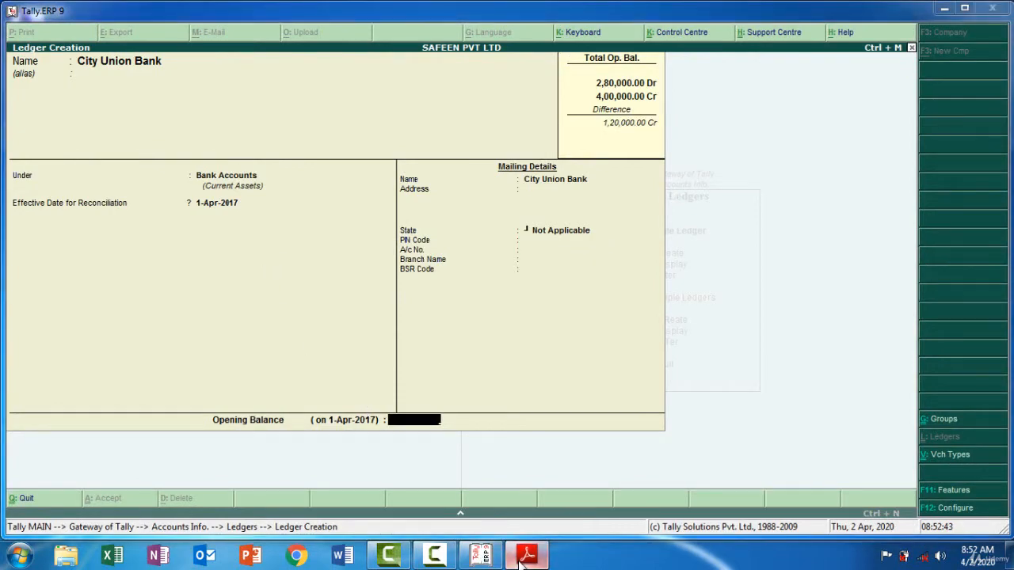
click(523, 558)
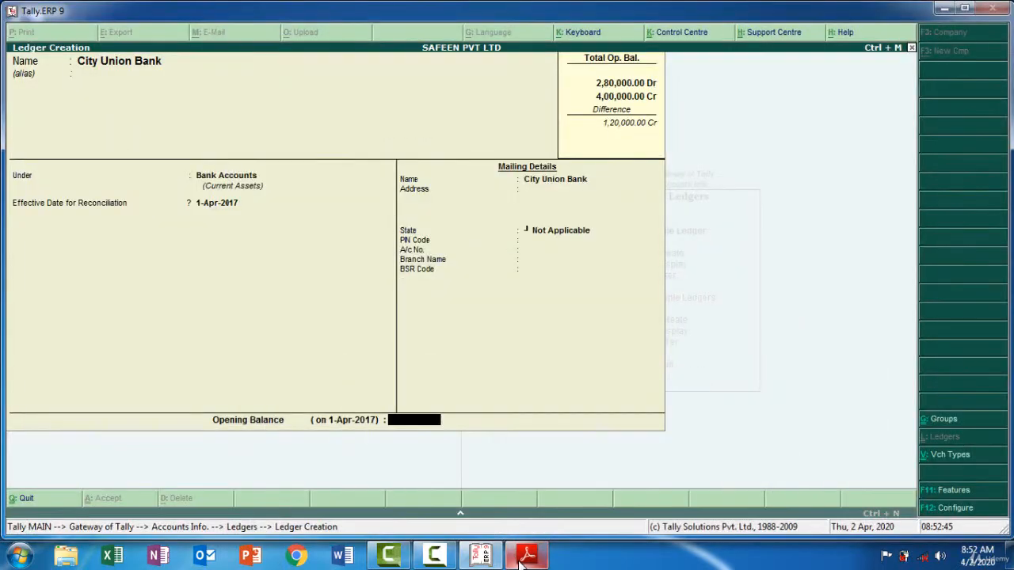
text(1,00,000)
key(Return)
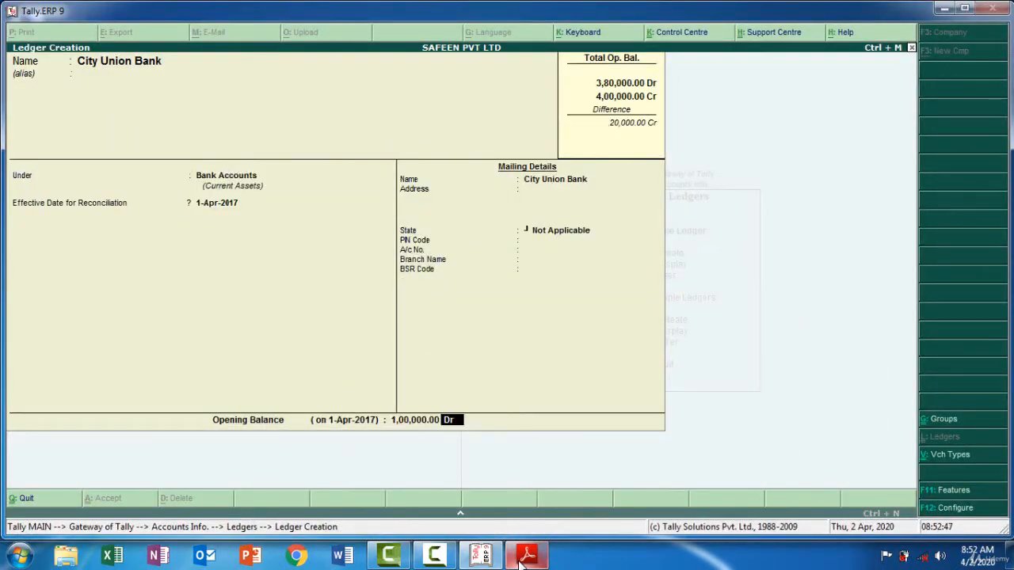
key(Return)
key(Return)
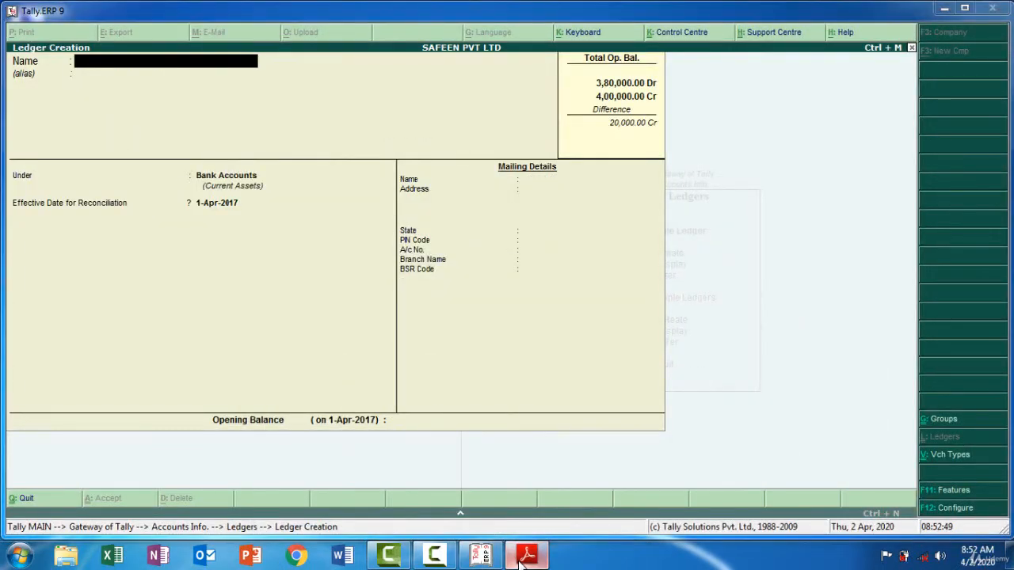
Copy Reserves & Surplus from the trial balance PDF as the new ledger's name in Tally.ERP 9 and group it under Reserves & Surplus
click(523, 558)
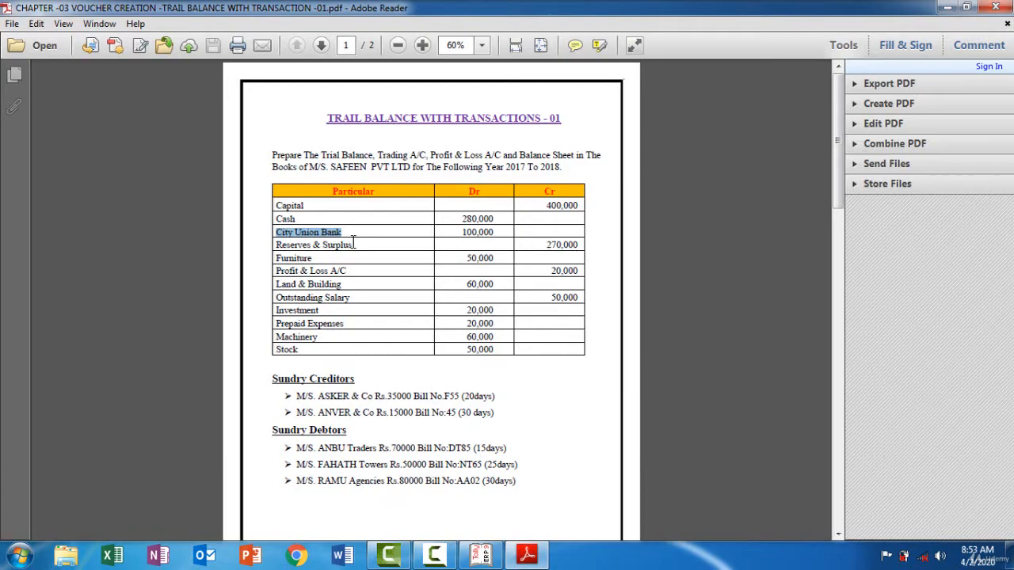
drag(354, 244, 277, 248)
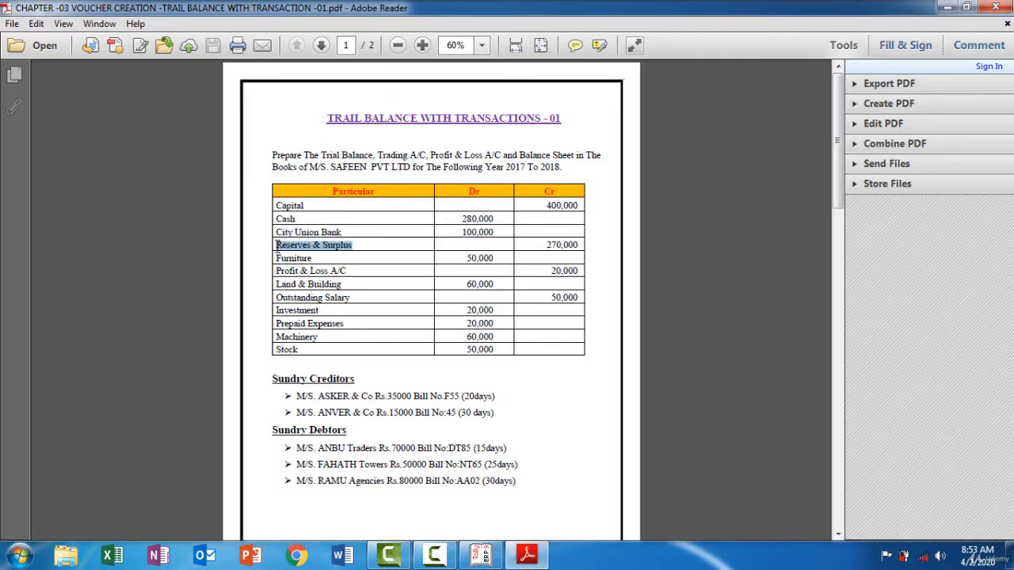
click(527, 557)
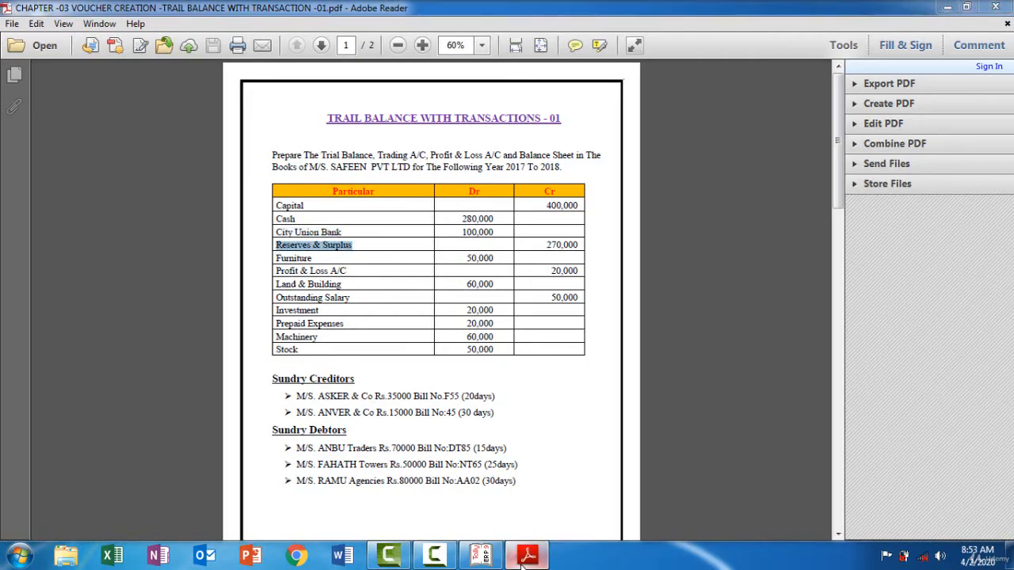
key(ctrl+alt+v)
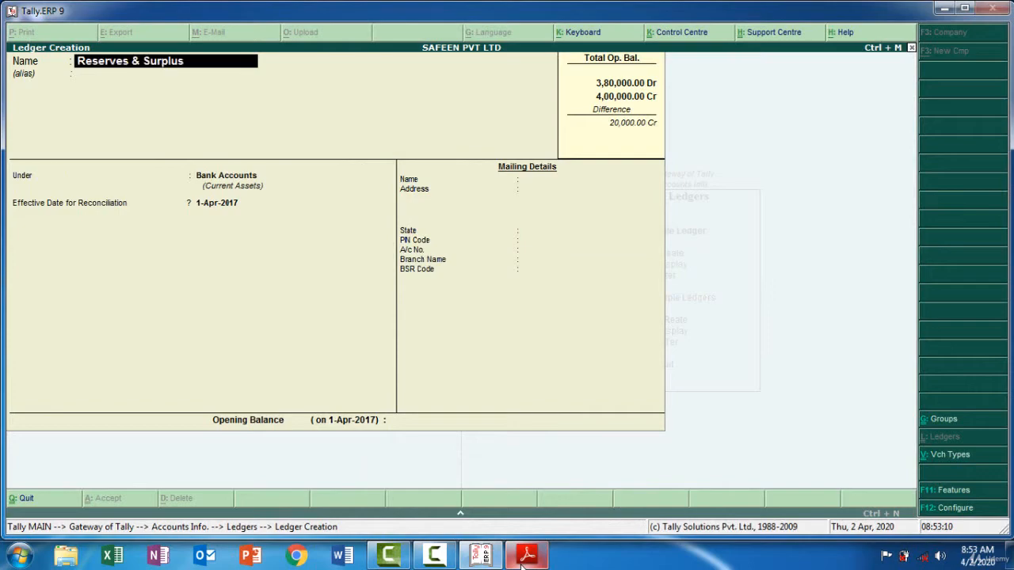
key(Return)
key(Return)
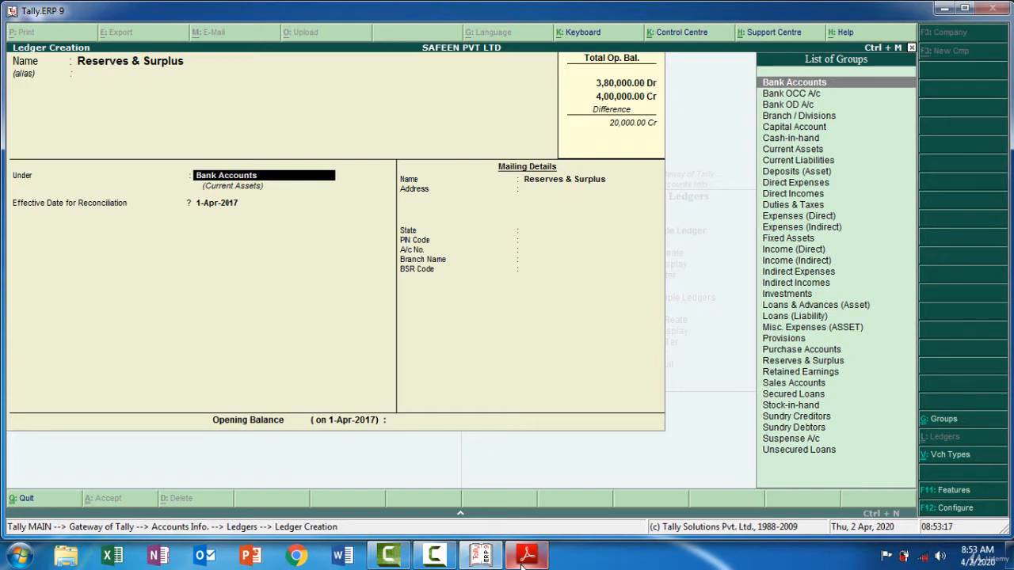
text(Re)
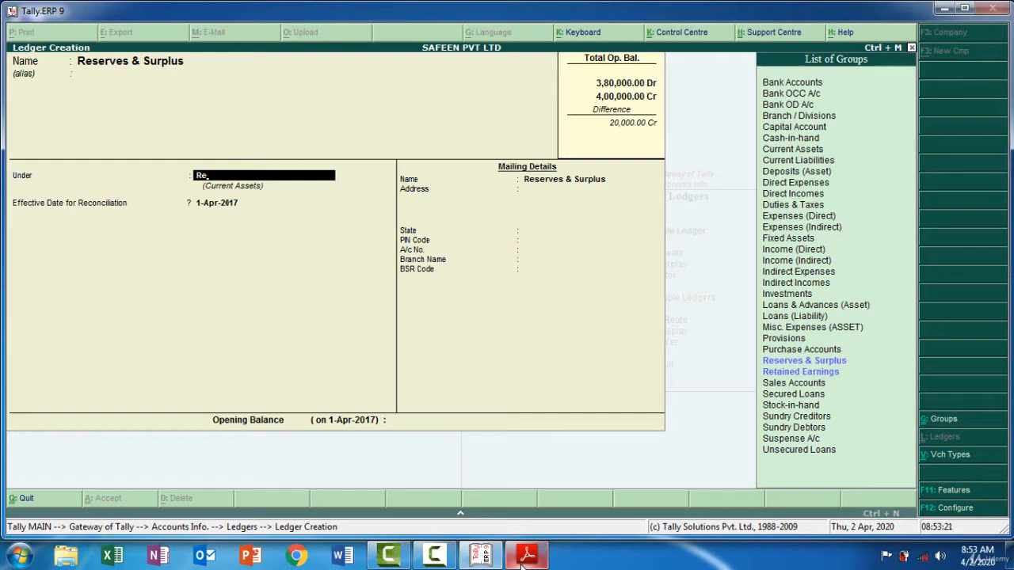
key(Return)
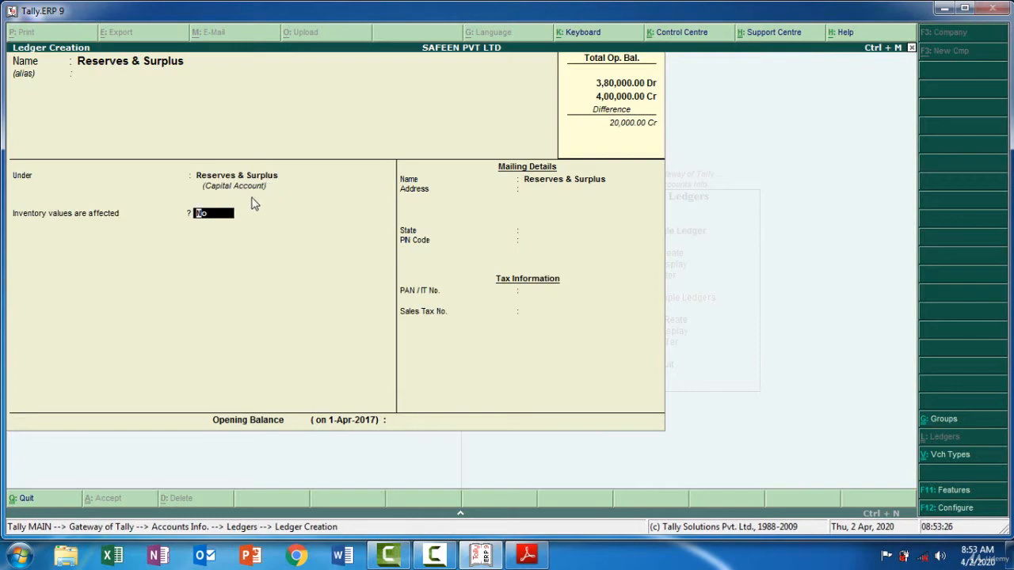
Keep inventory values unaffected and the state Not Applicable, enter a 2,70,000 credit opening balance for Reserves & Surplus, and save the ledger
key(Return)
key(Return)
key(Return)
key(Return)
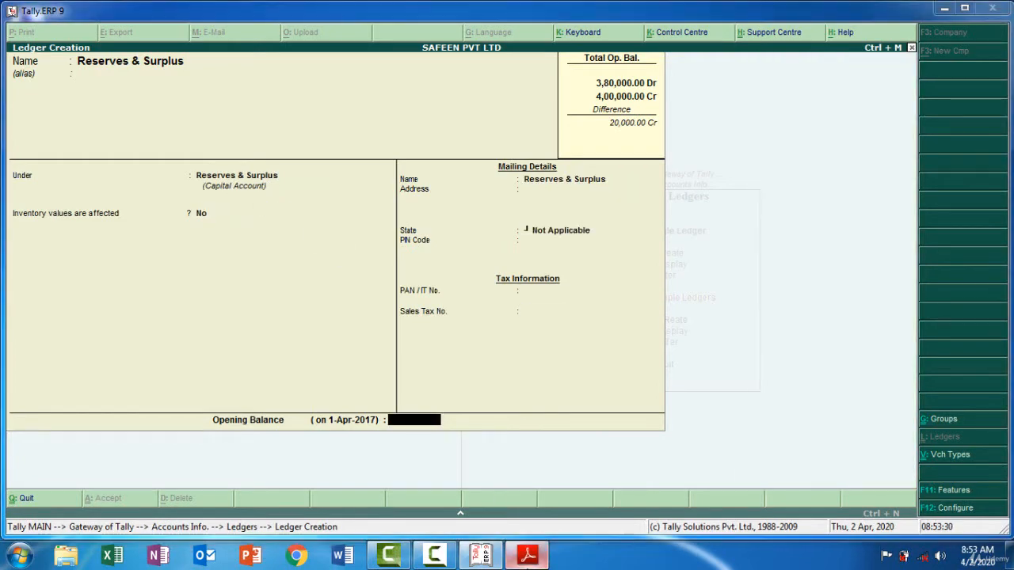
click(527, 557)
click(527, 557)
text(270000)
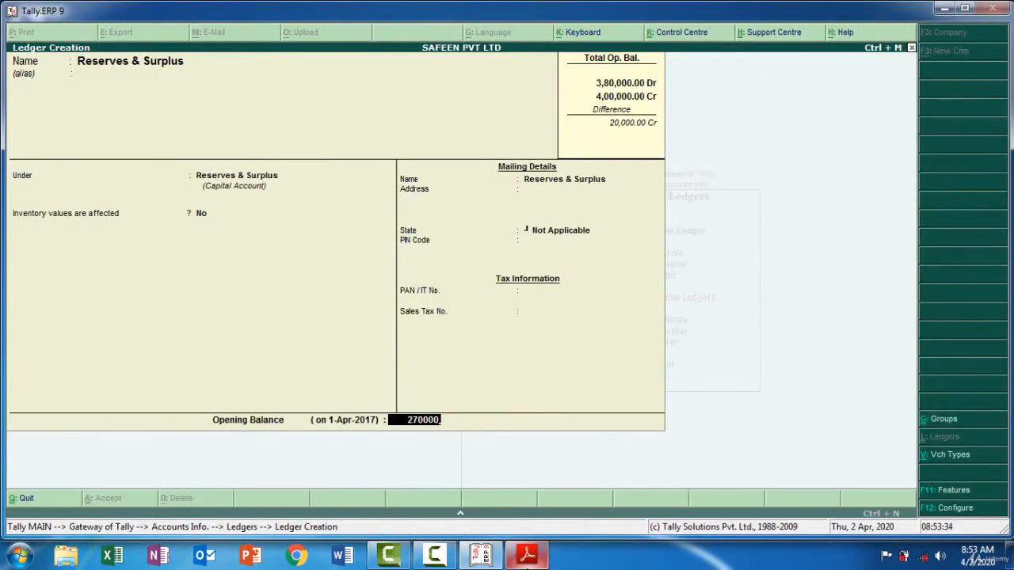
key(Return)
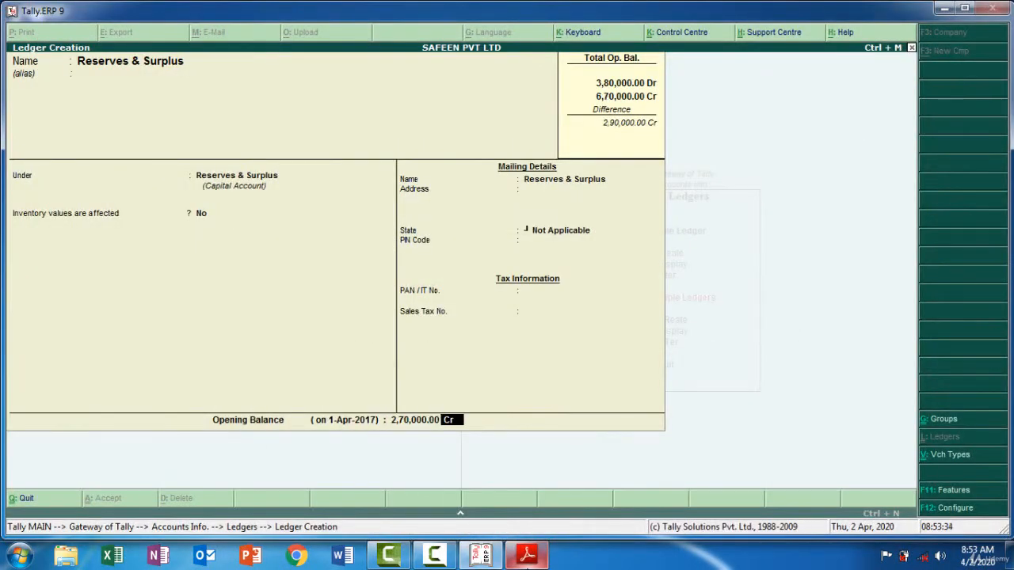
key(Return)
key(Return)
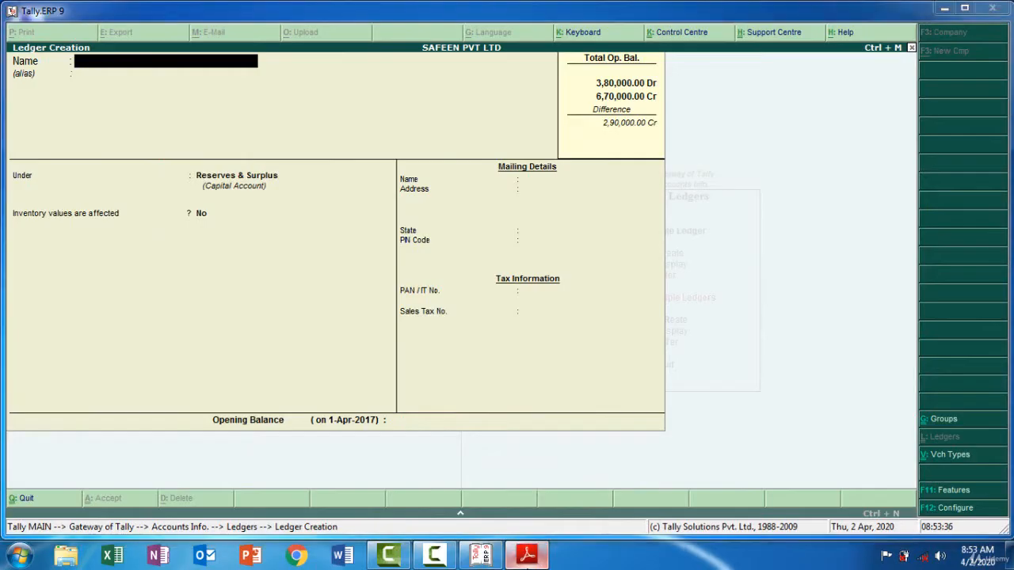
Copy Furniture from the trial balance PDF as the next ledger's name in Tally.ERP 9 and group it under Fixed Assets
click(527, 557)
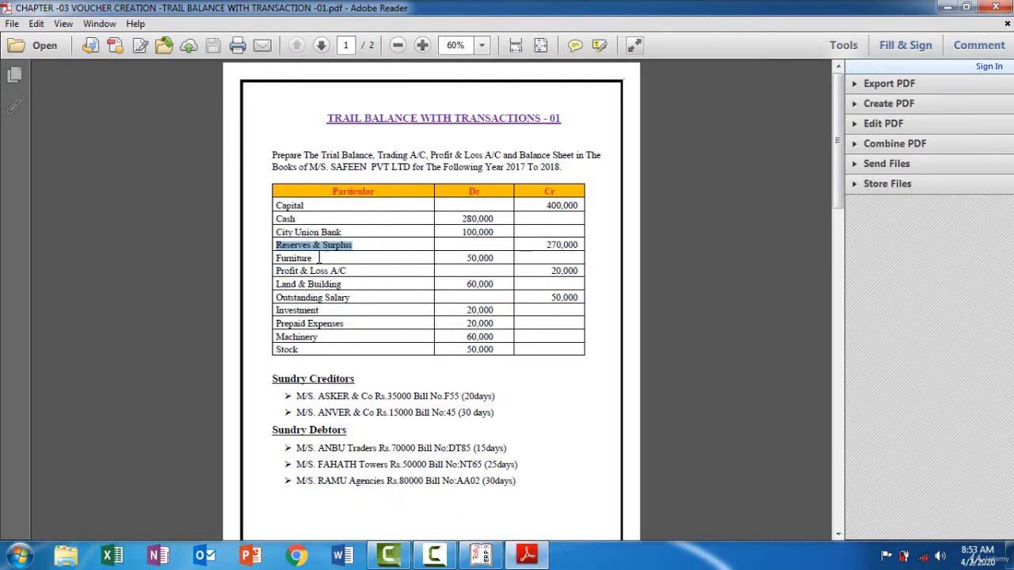
drag(323, 247, 277, 252)
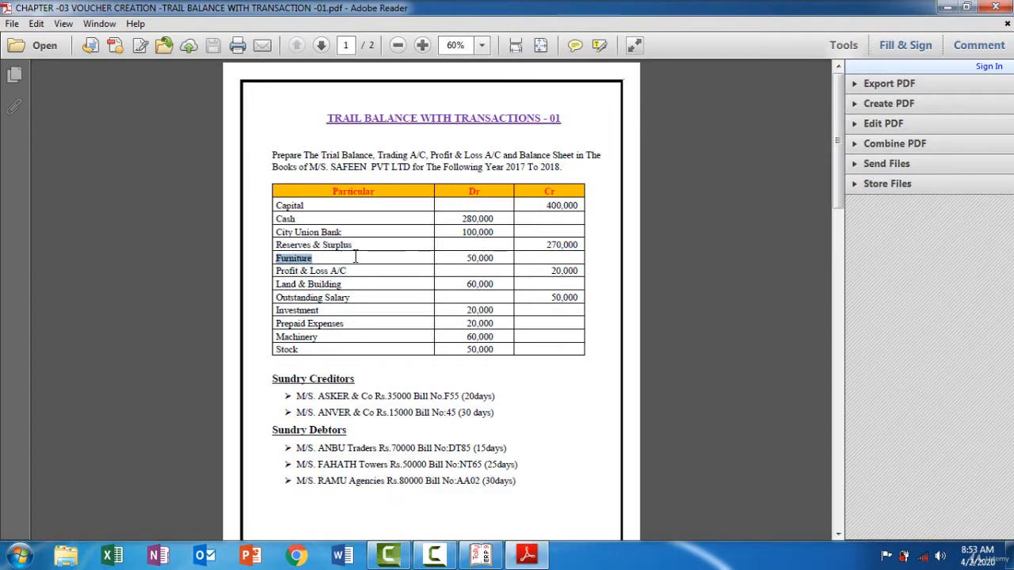
click(542, 563)
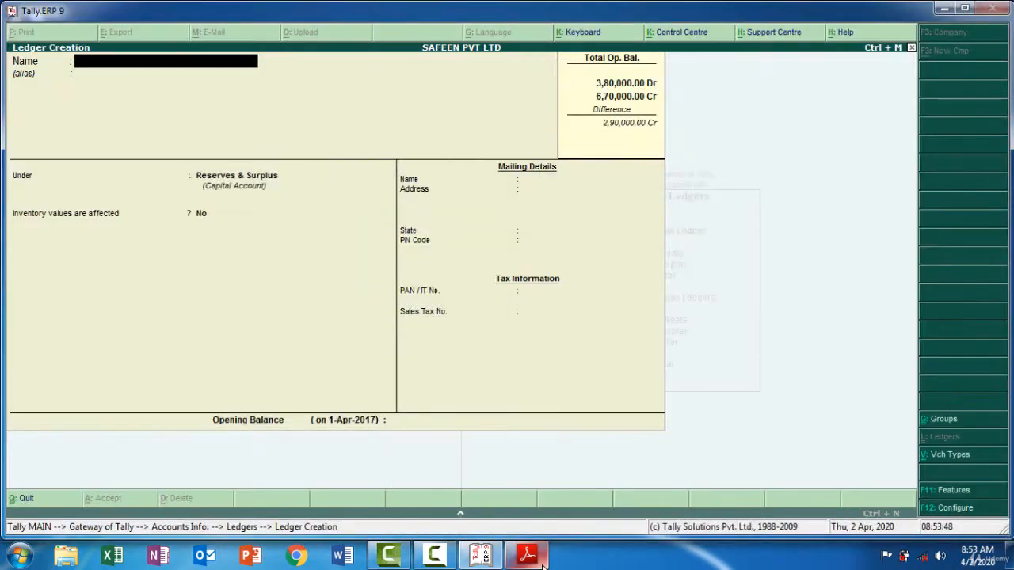
key(ctrl+alt+v)
key(Return)
key(Return)
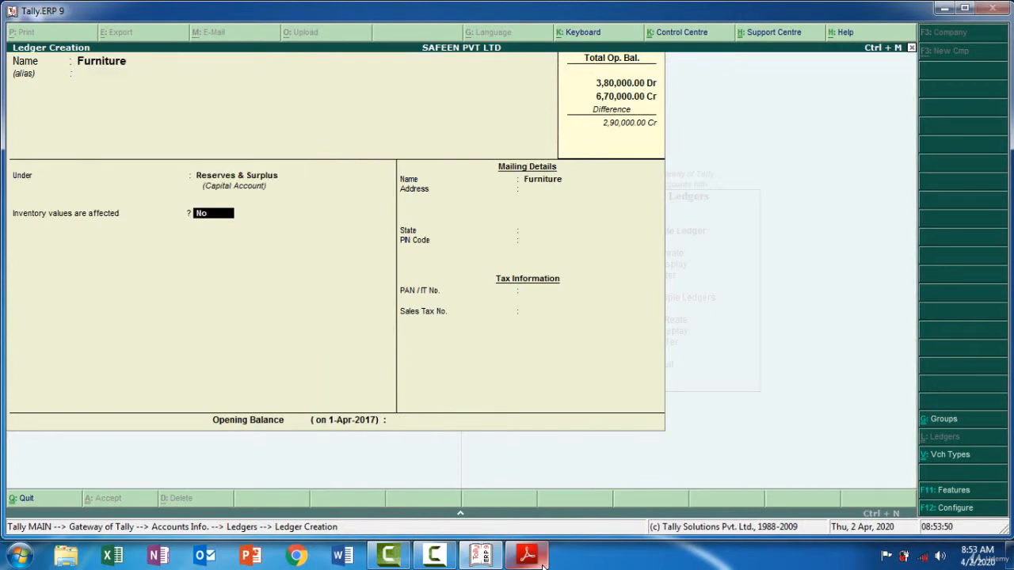
key(BackSpace)
text(F)
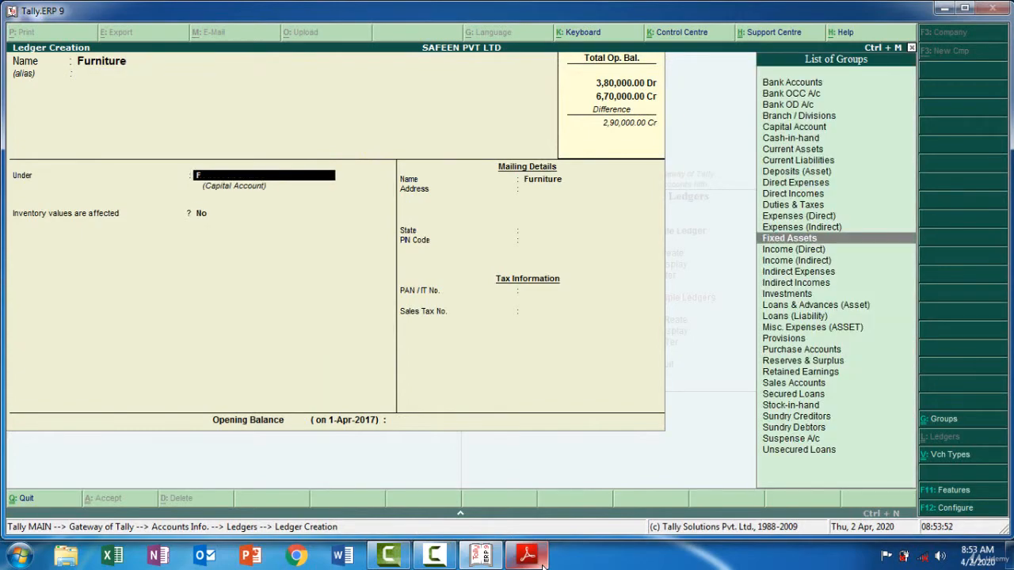
text(i)
key(Return)
key(Return)
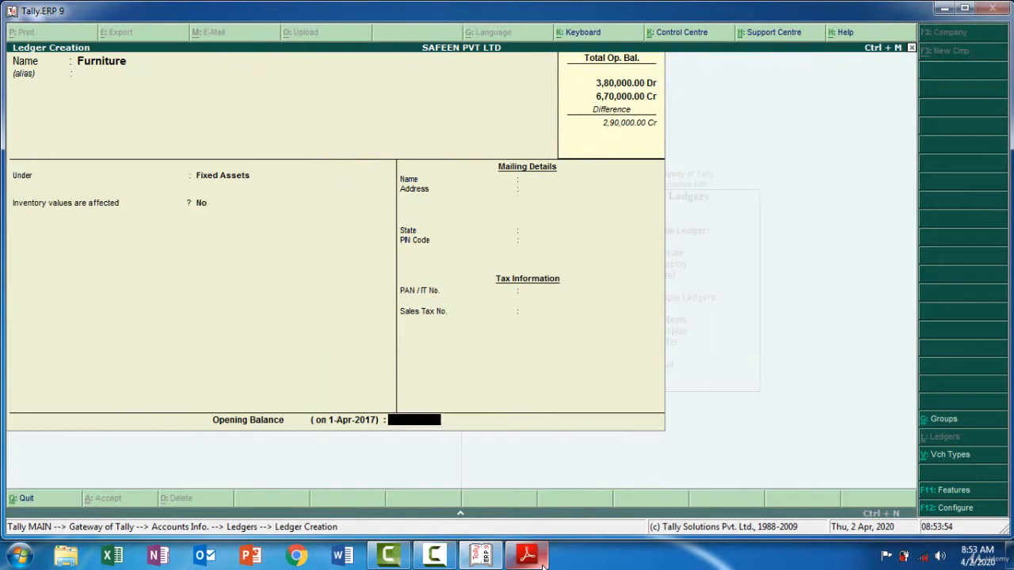
Check Furniture's amount in the trial balance PDF, enter a 50,000 debit opening balance in Tally.ERP 9, and save the ledger
click(544, 565)
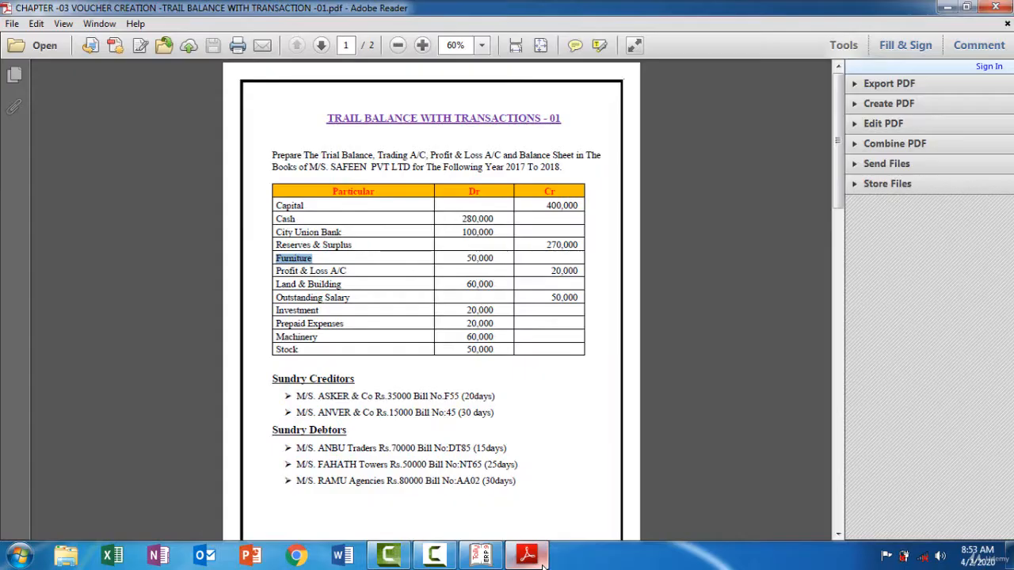
click(543, 565)
text(50000)
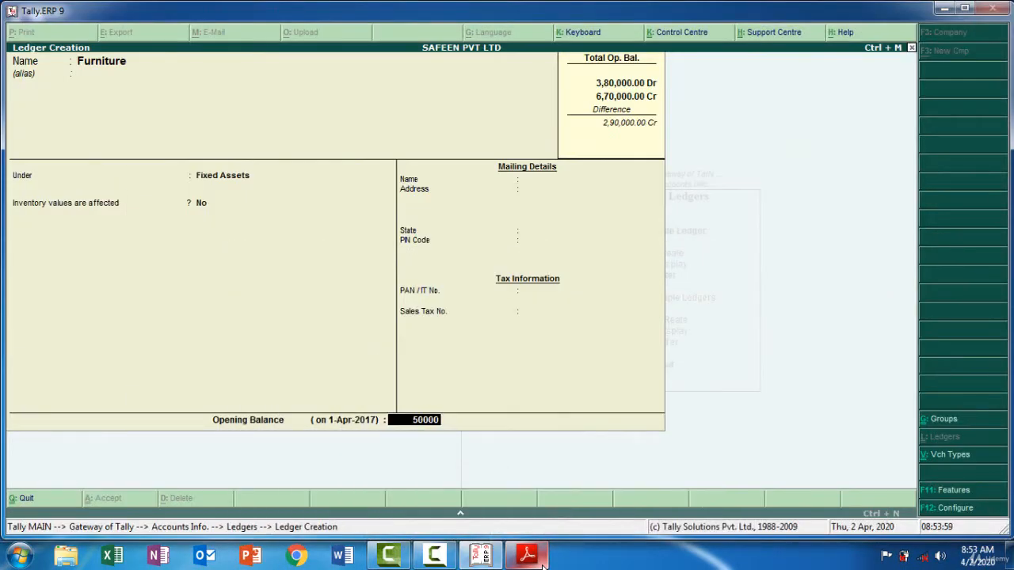
key(Return)
key(Return)
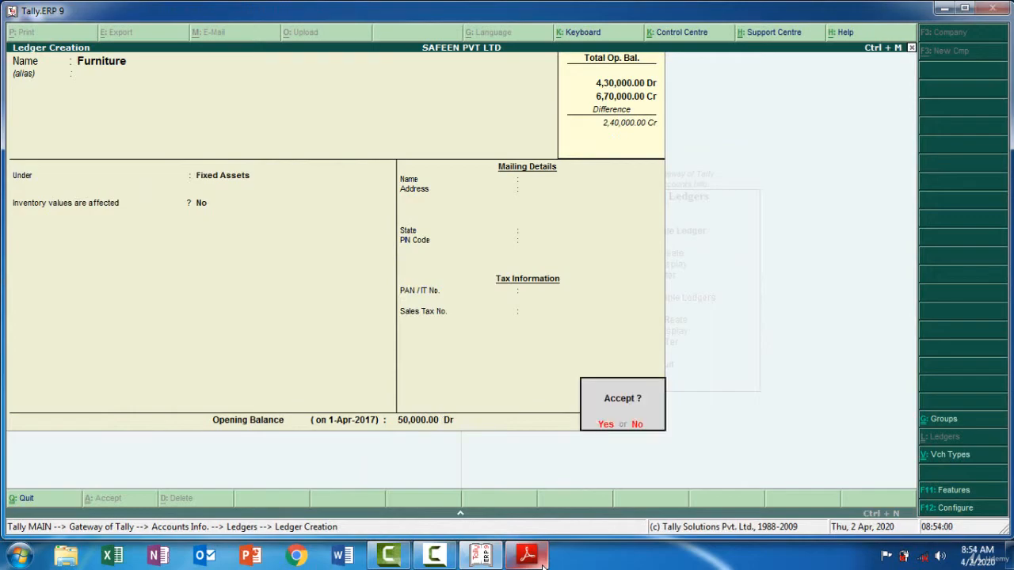
key(Return)
Select the Profit & Loss A/C entry in the trial balance PDF and open the existing Profit & Loss A/c ledger in Tally.ERP 9 for alteration
click(528, 556)
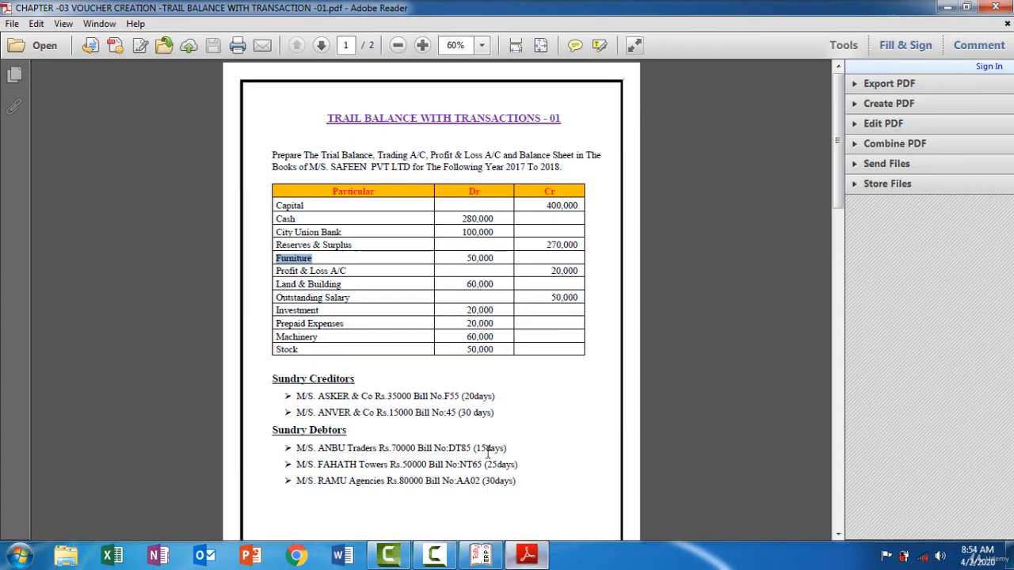
drag(350, 272, 276, 270)
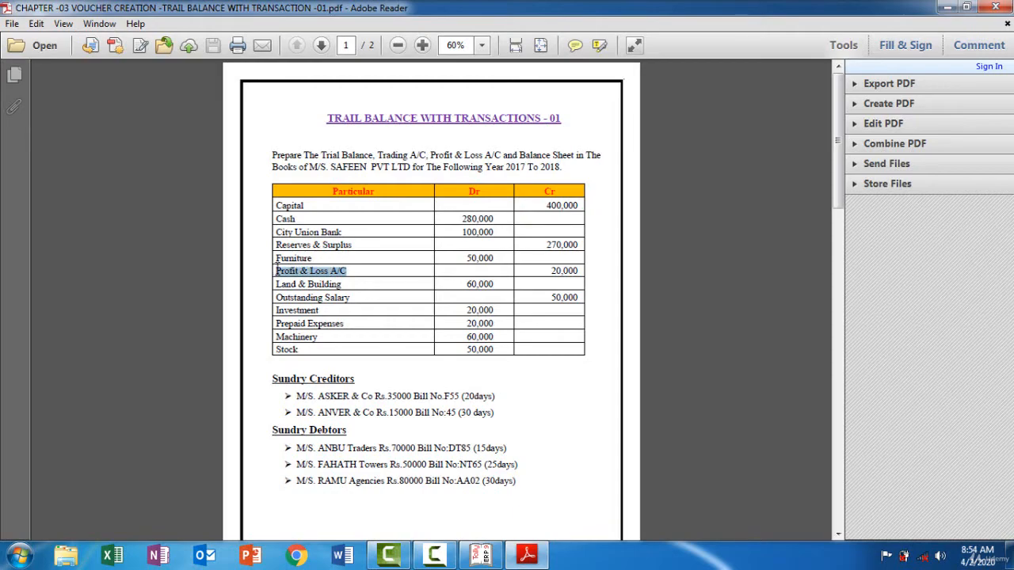
click(535, 558)
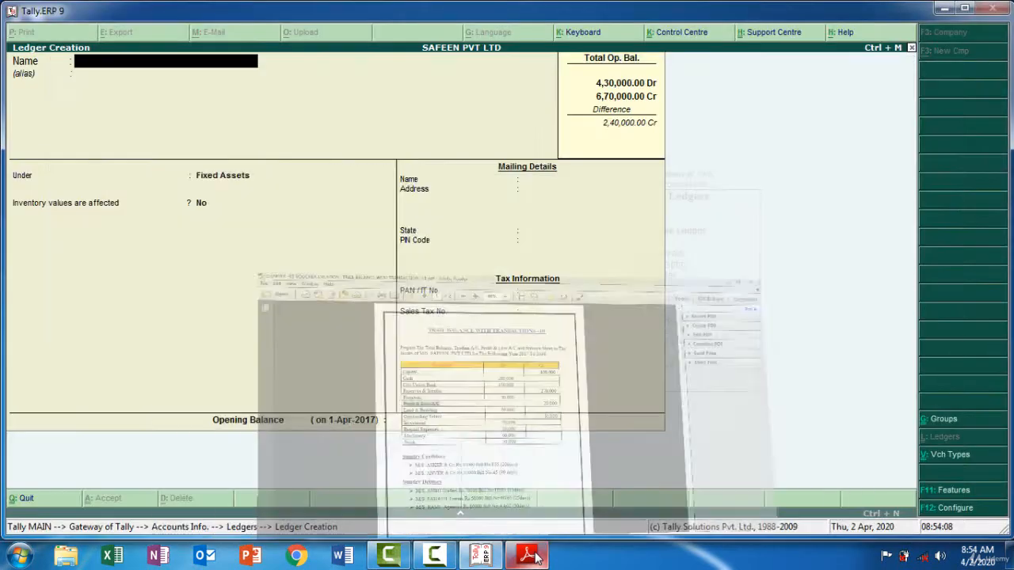
key(Page_Up)
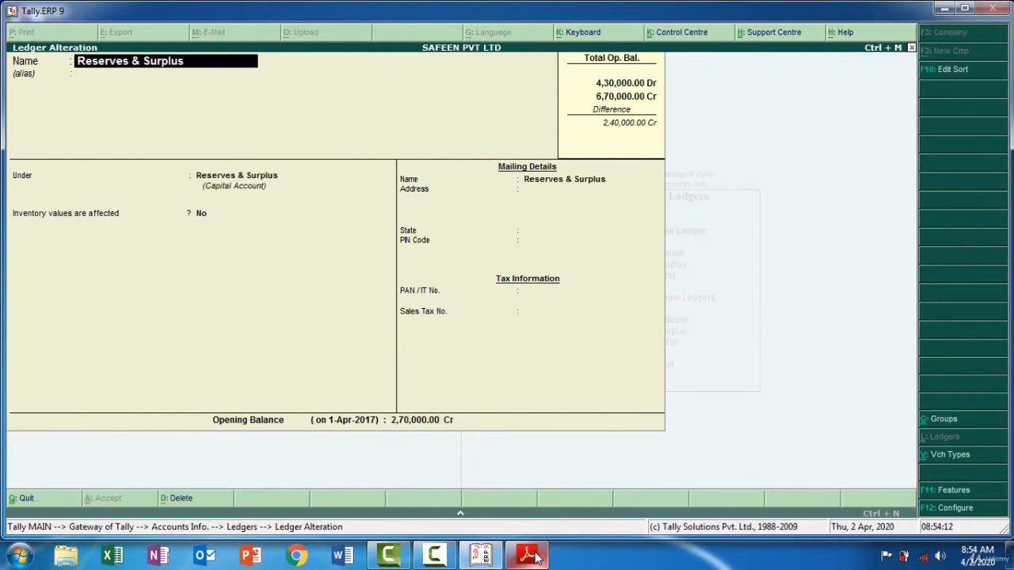
key(Page_Up)
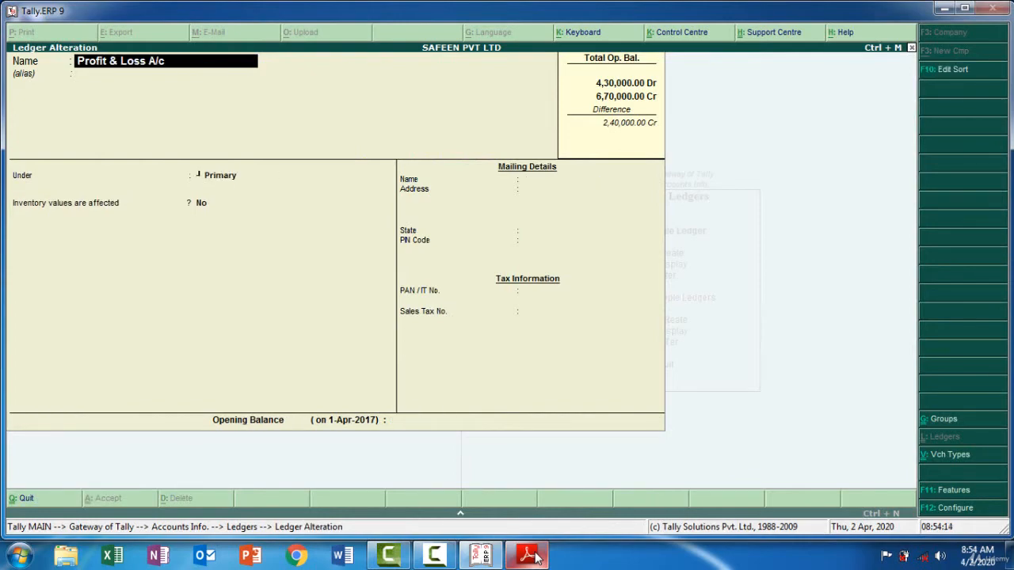
Set the Profit & Loss A/c ledger's opening balance to 20,000 credit, checking it against the trial balance PDF, and save the ledger
key(Return)
key(Return)
key(Return)
key(Return)
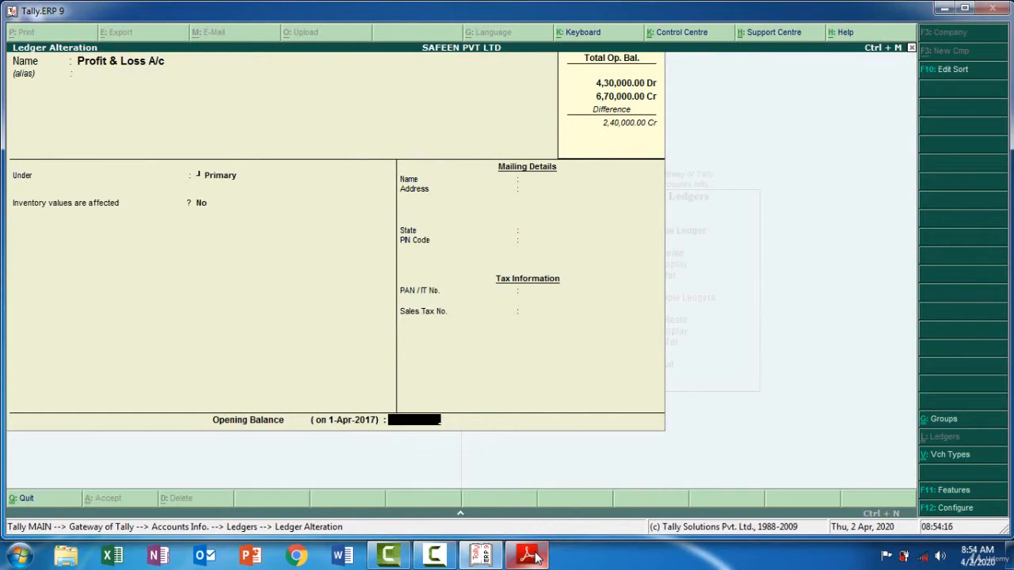
click(528, 557)
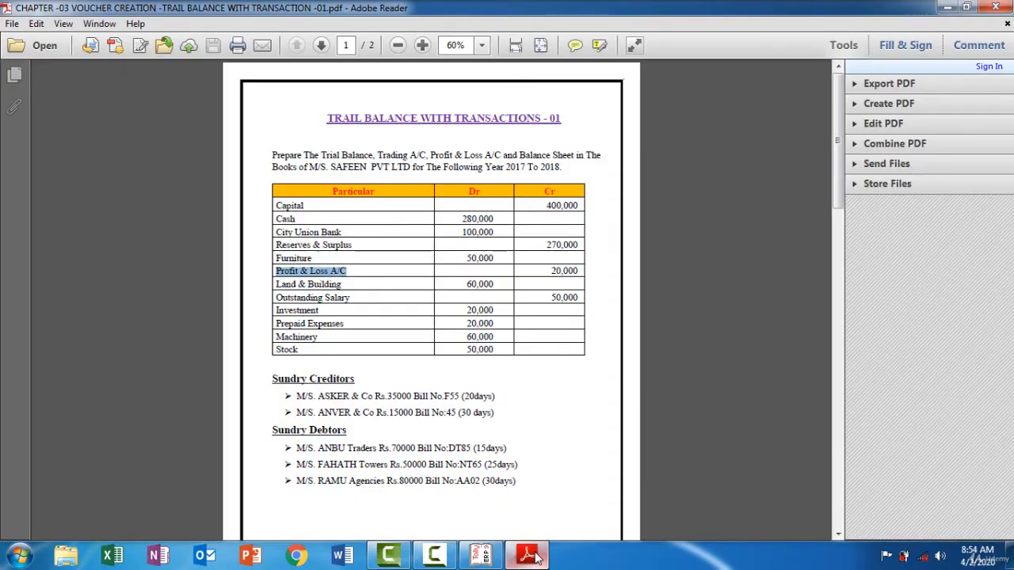
click(535, 557)
text(20000)
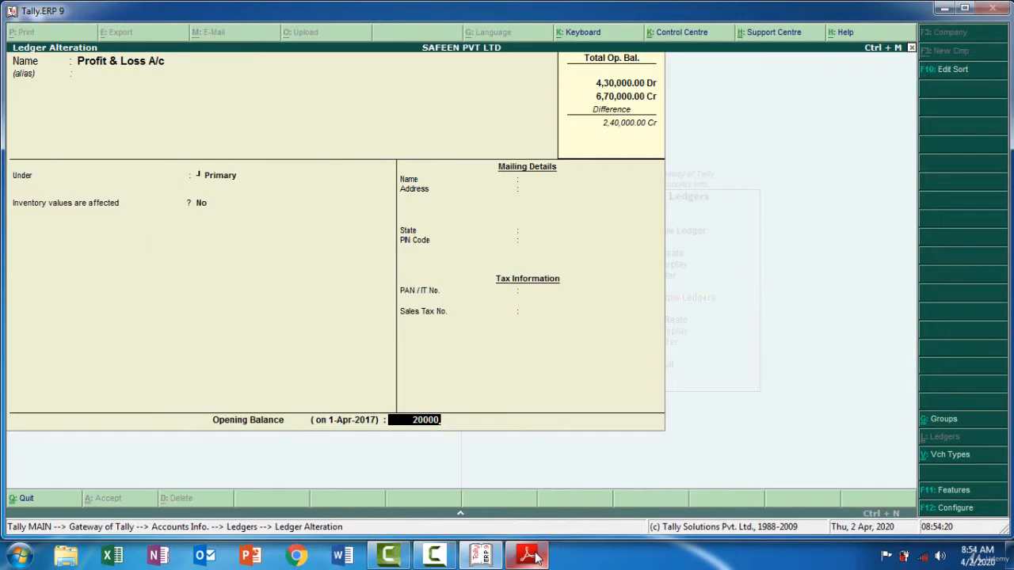
key(Return)
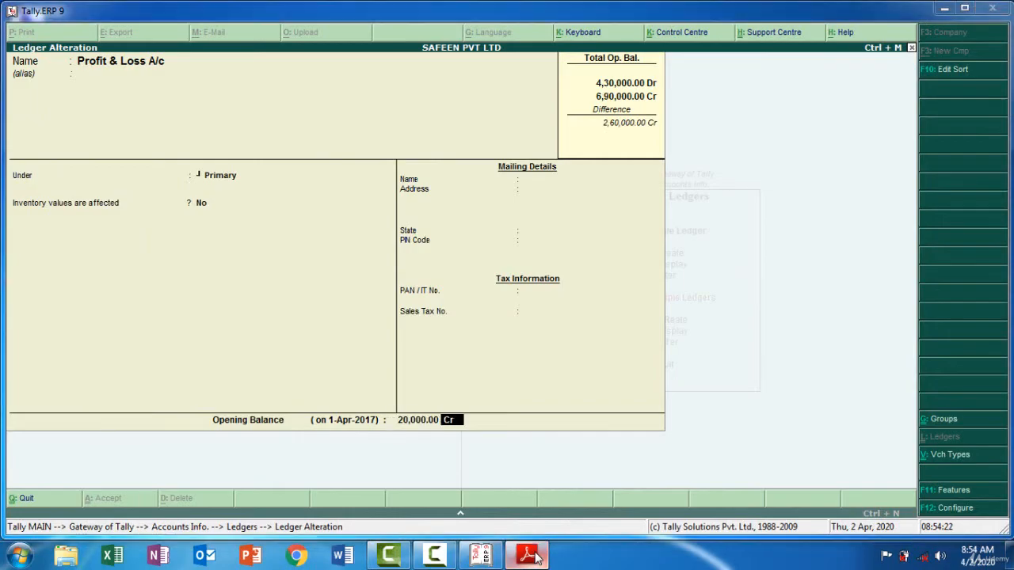
click(529, 557)
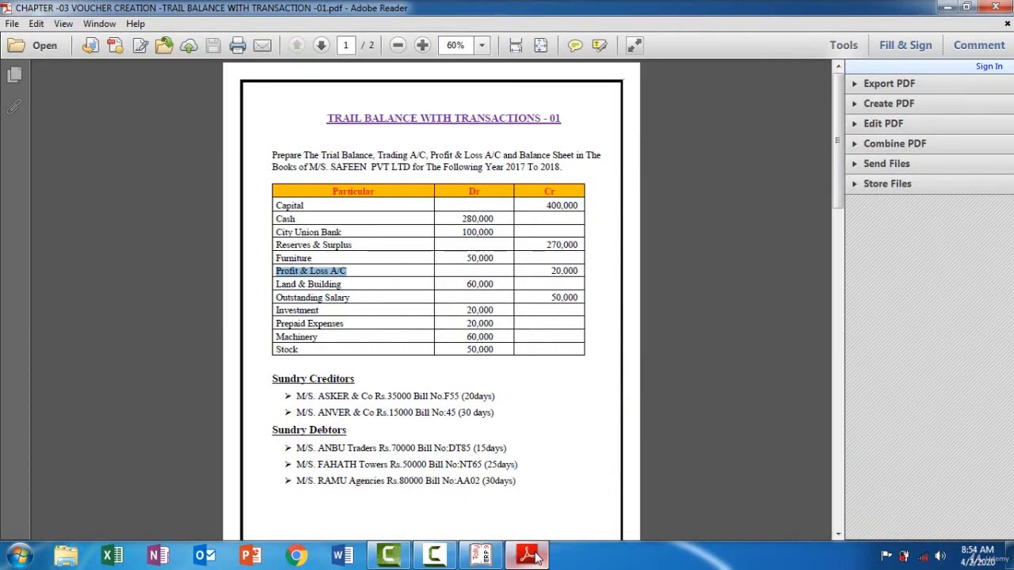
click(536, 557)
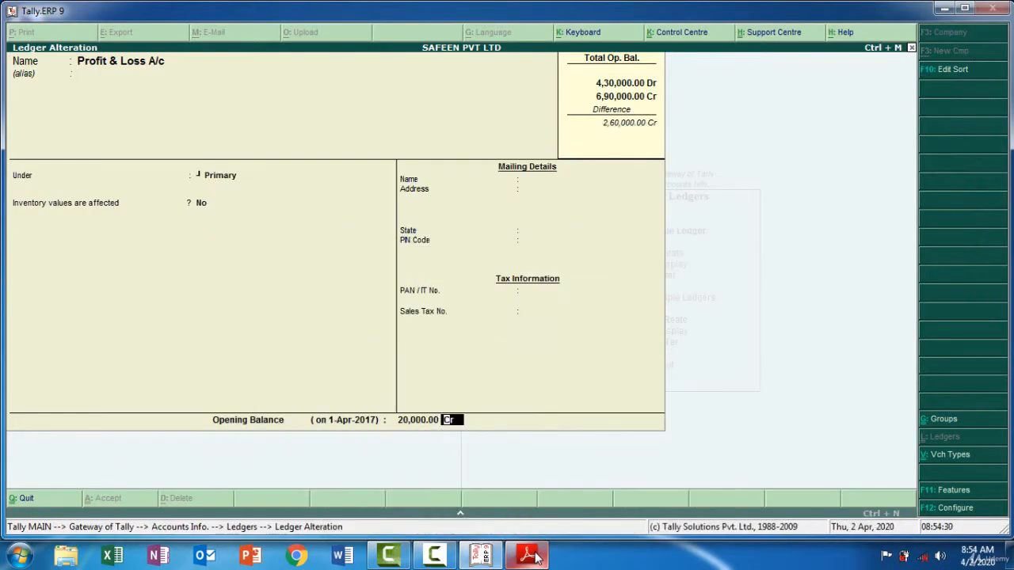
key(Return)
key(Return)
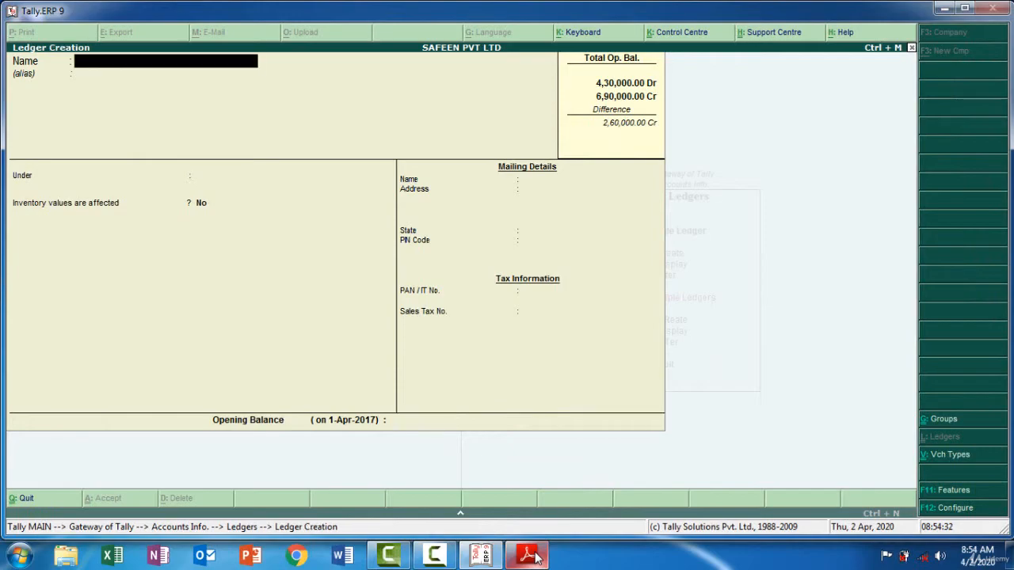
Copy Land & Building from the trial balance PDF as the next ledger's name in Tally.ERP 9 and group it under Fixed Assets
click(528, 557)
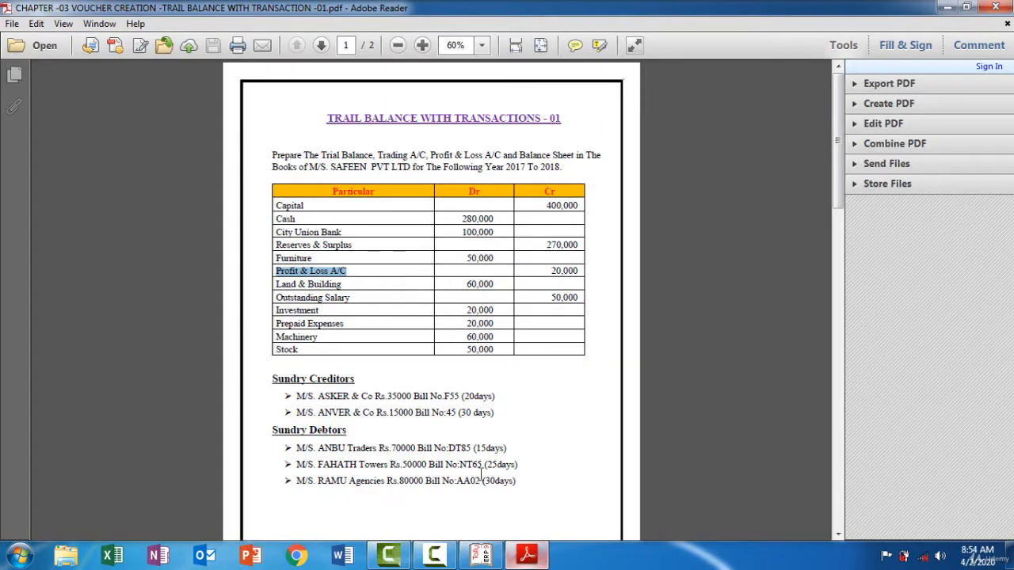
drag(345, 284, 281, 285)
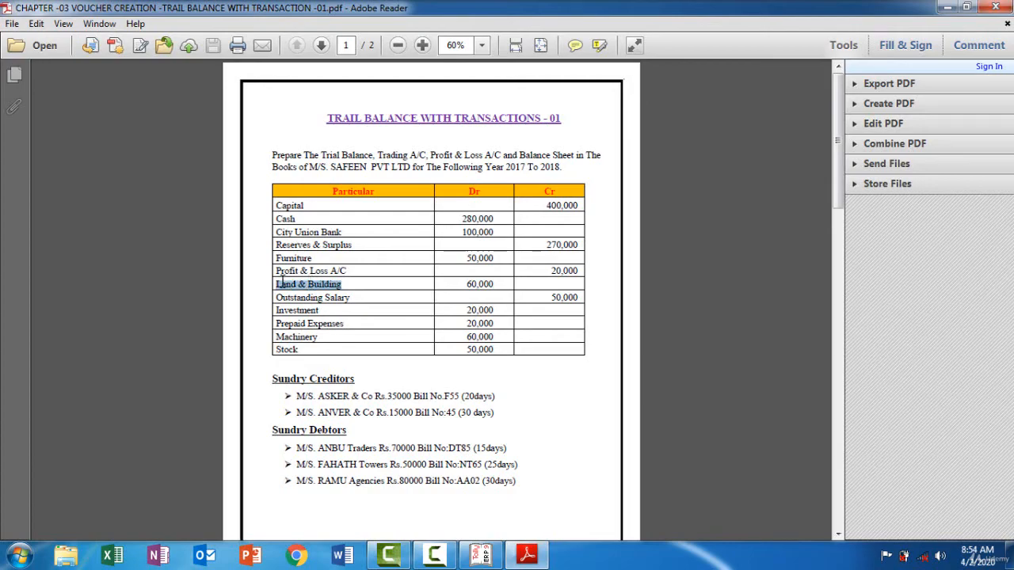
click(539, 558)
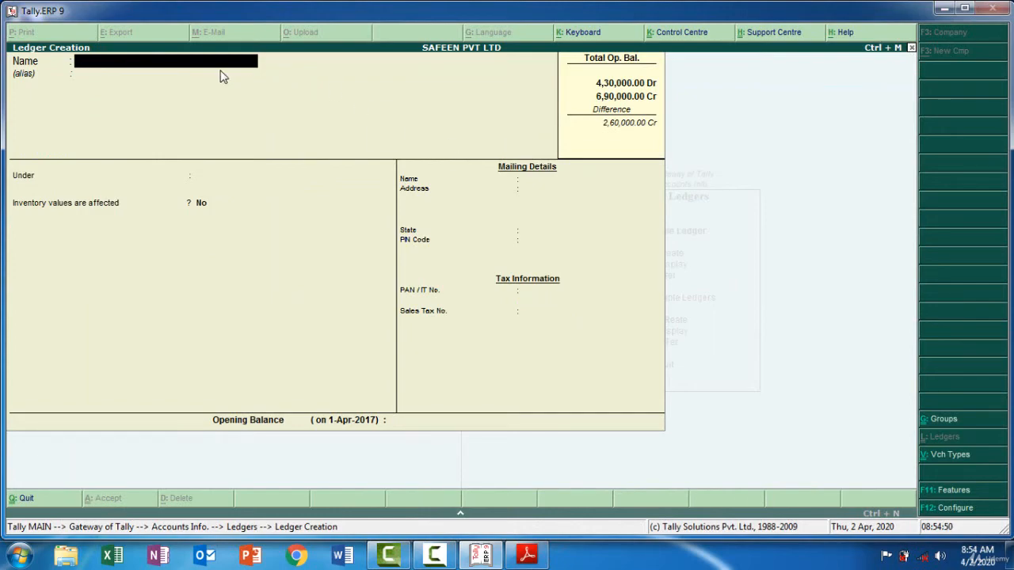
text(Land & Building)
key(Return)
key(Return)
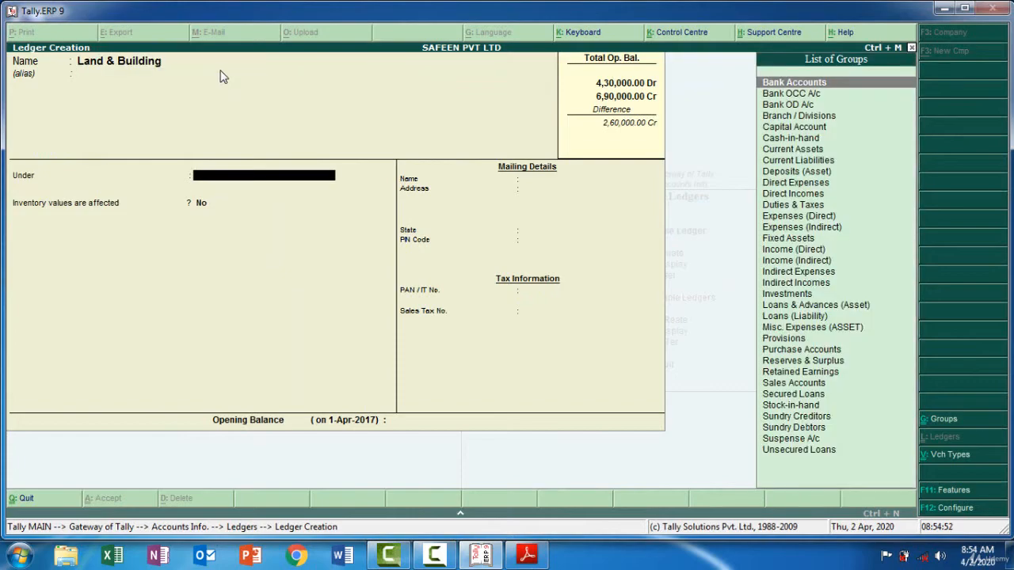
key(Return)
key(BackSpace)
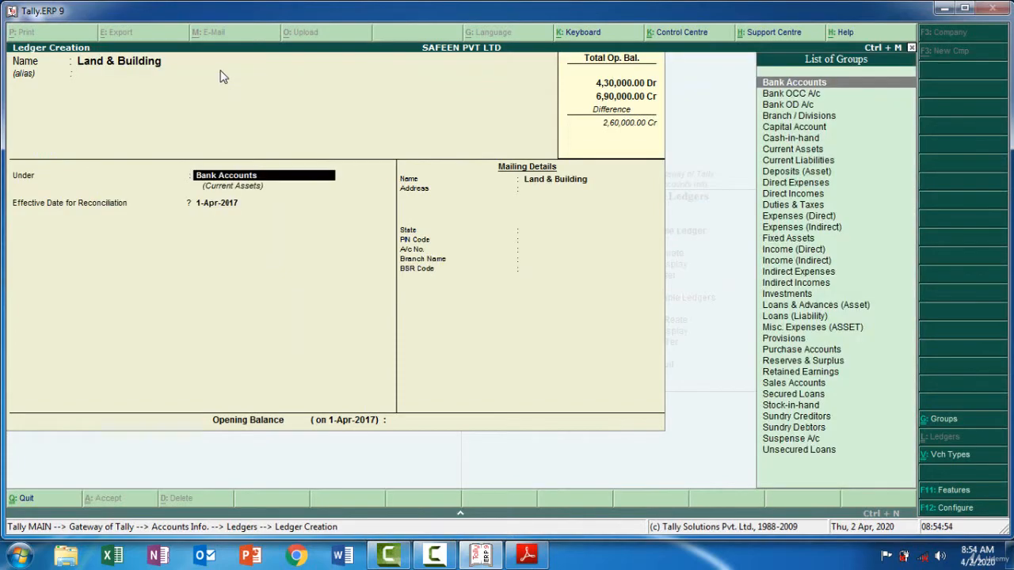
text(F)
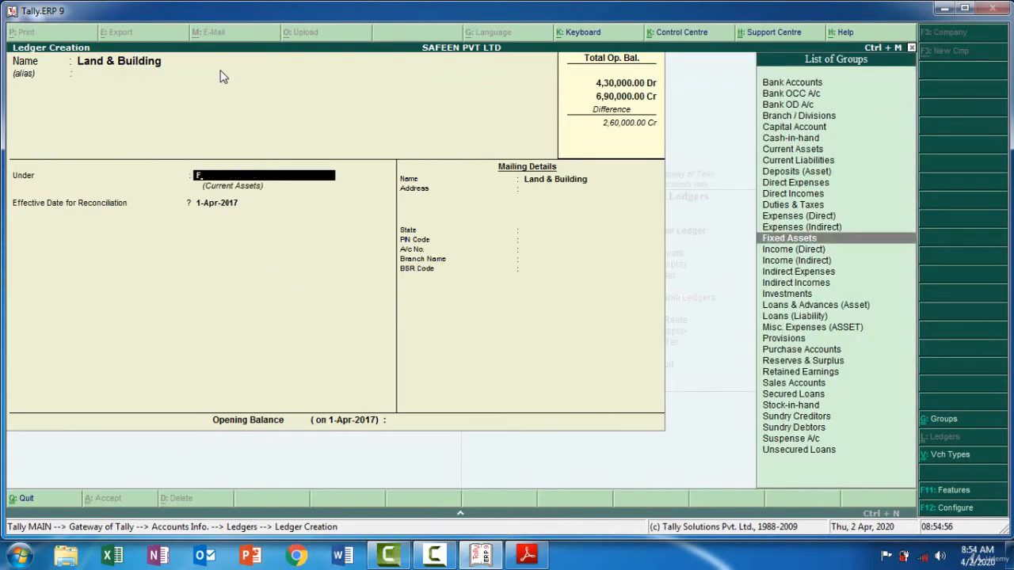
key(Return)
key(Return)
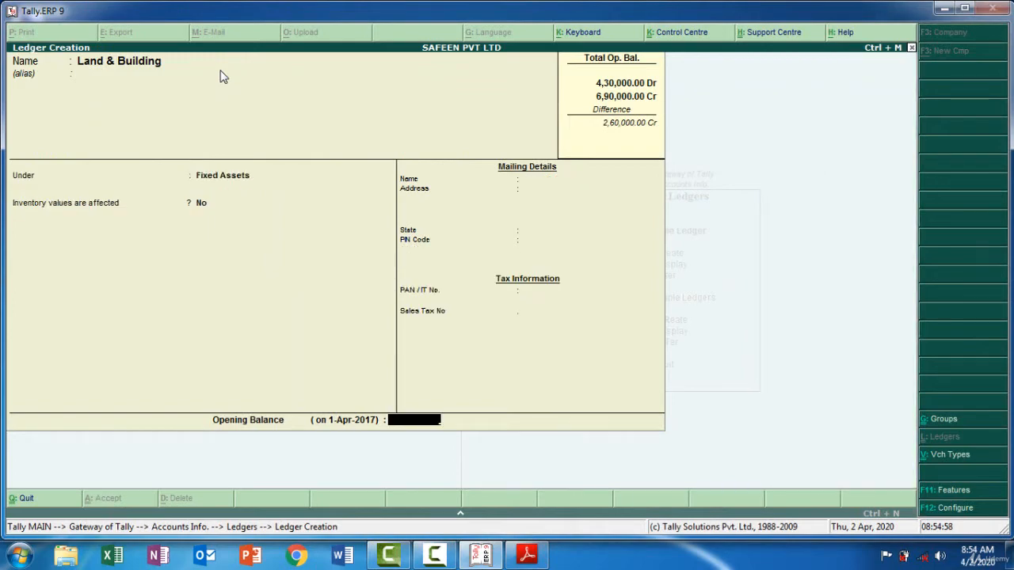
Check Land & Building's amount in the trial balance PDF, enter a 60,000 debit opening balance in Tally.ERP 9, and save the ledger
click(535, 559)
click(535, 559)
text(6)
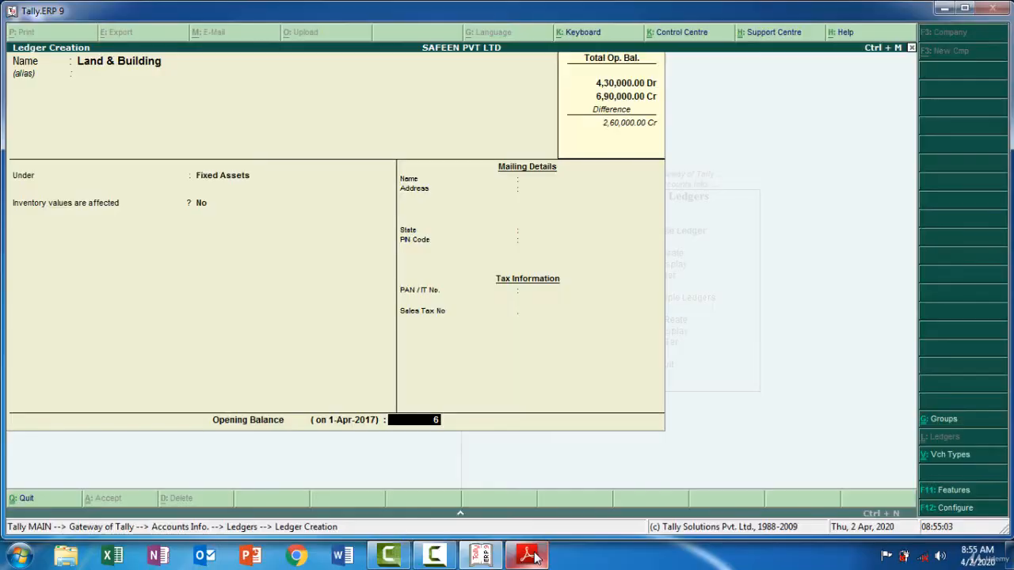
text(0,000)
key(Return)
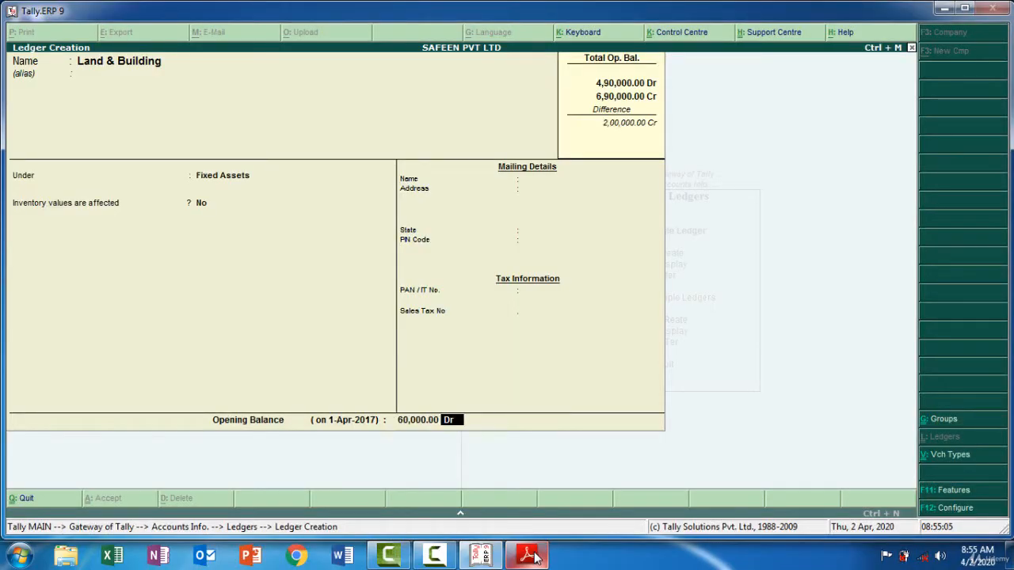
key(Return)
key(Return)
Copy Outstanding Salary from the trial balance PDF as the next ledger's name in Tally.ERP 9 and group it under Current Liabilities
click(535, 558)
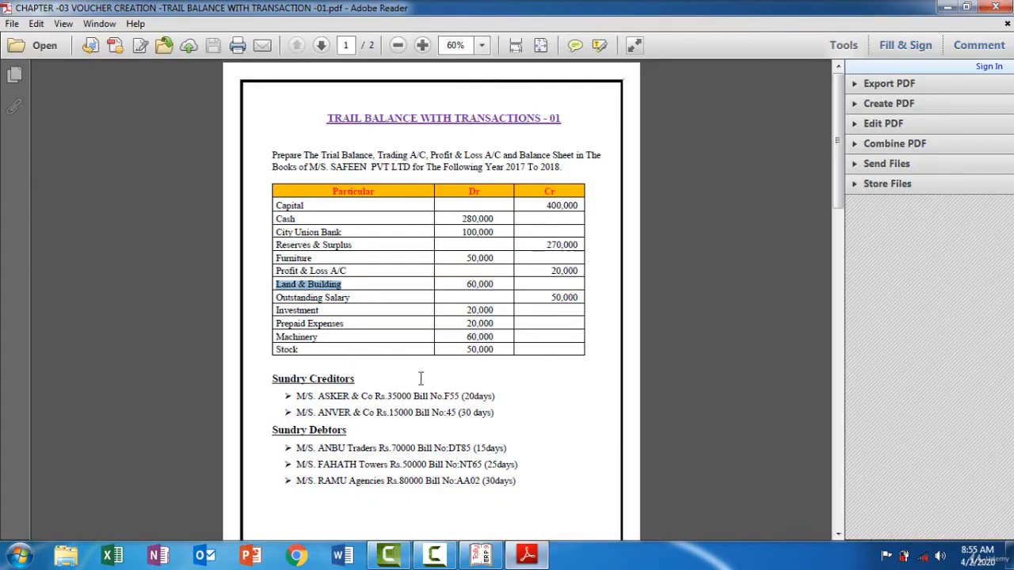
drag(351, 298, 278, 294)
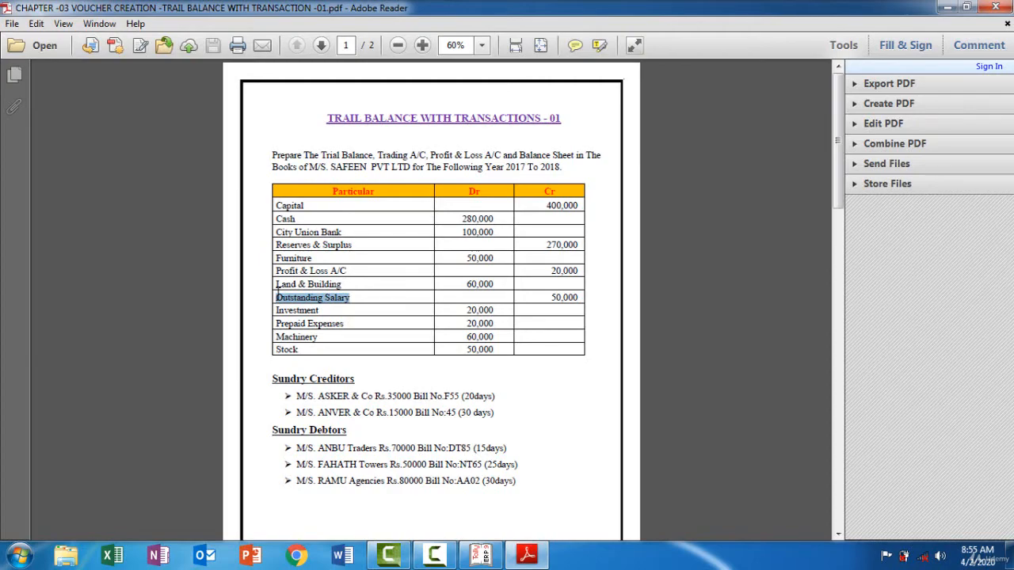
click(538, 559)
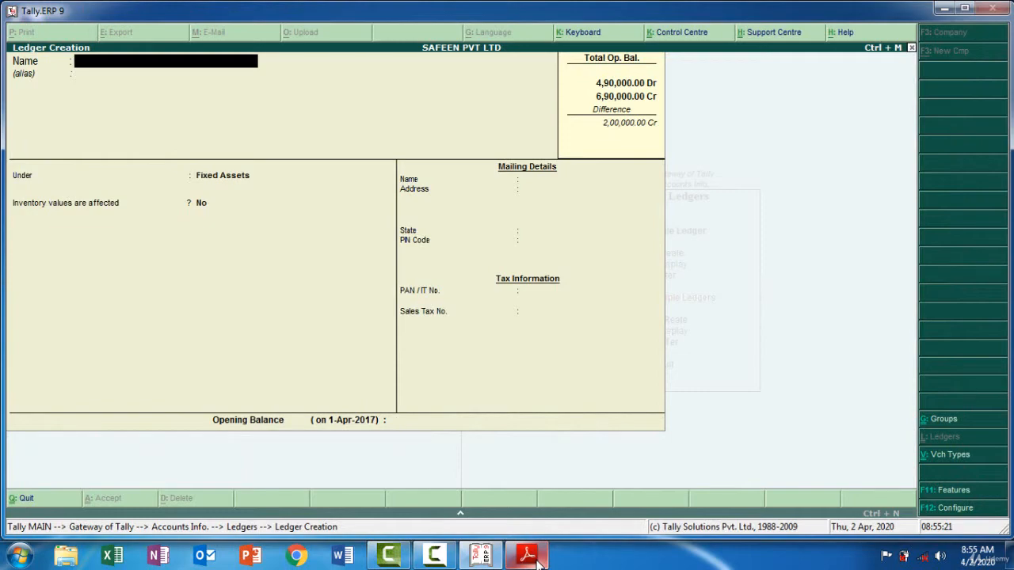
text(Outstanding Salary)
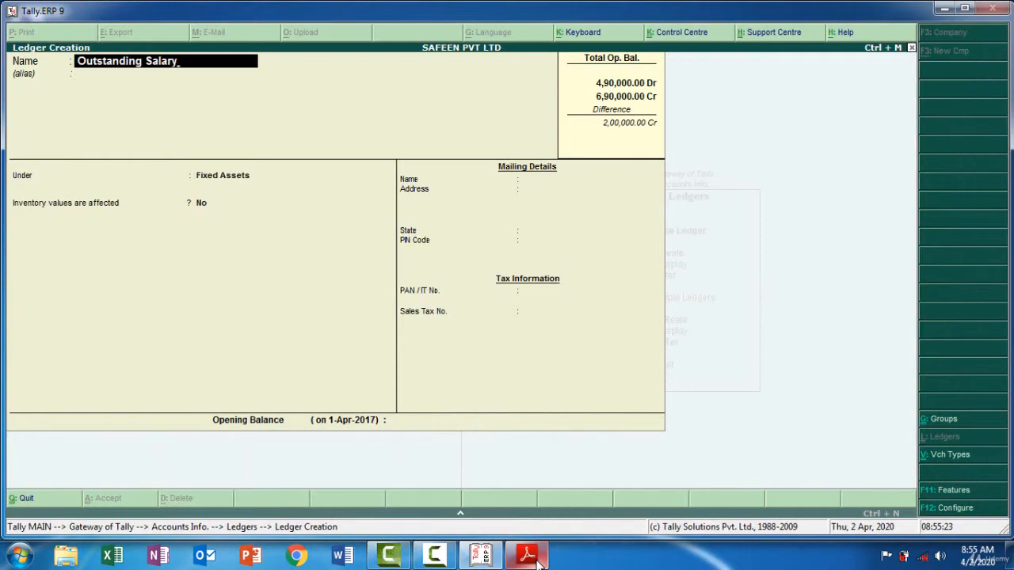
key(Return)
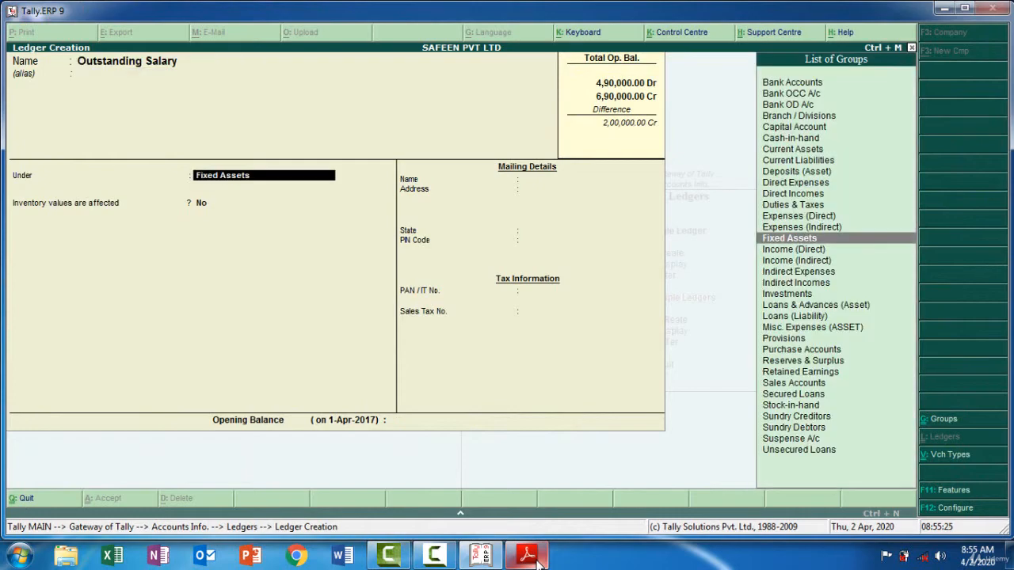
text(Cur)
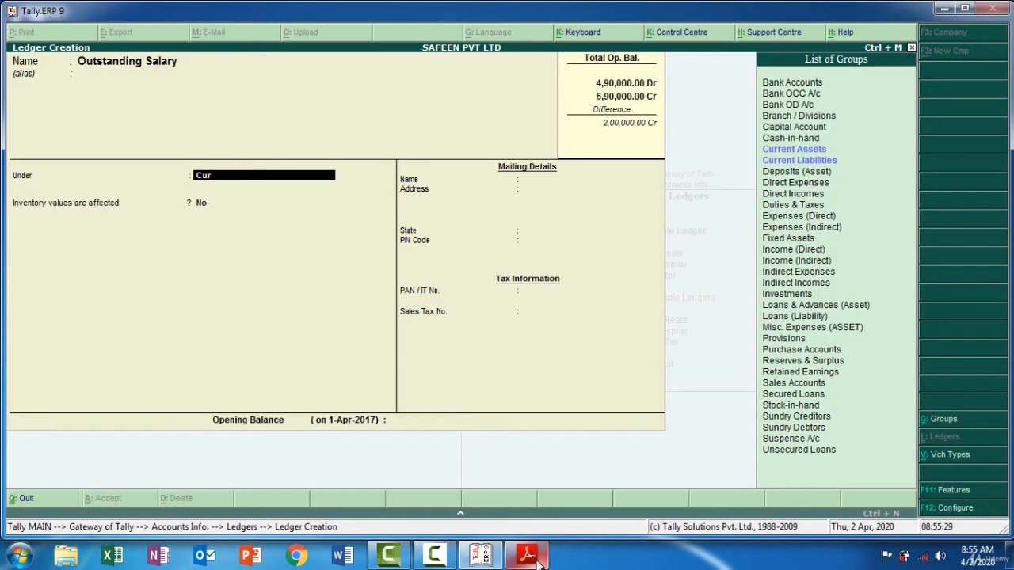
key(Down)
key(Return)
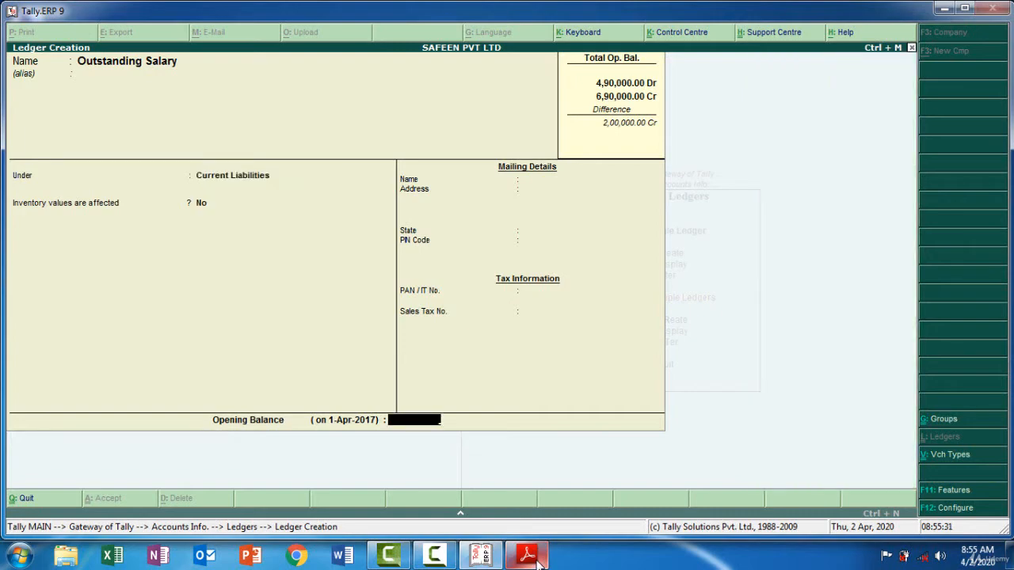
Enter a 50,000 credit opening balance for the Outstanding Salary ledger and save it
text(50000)
key(Return)
key(Return)
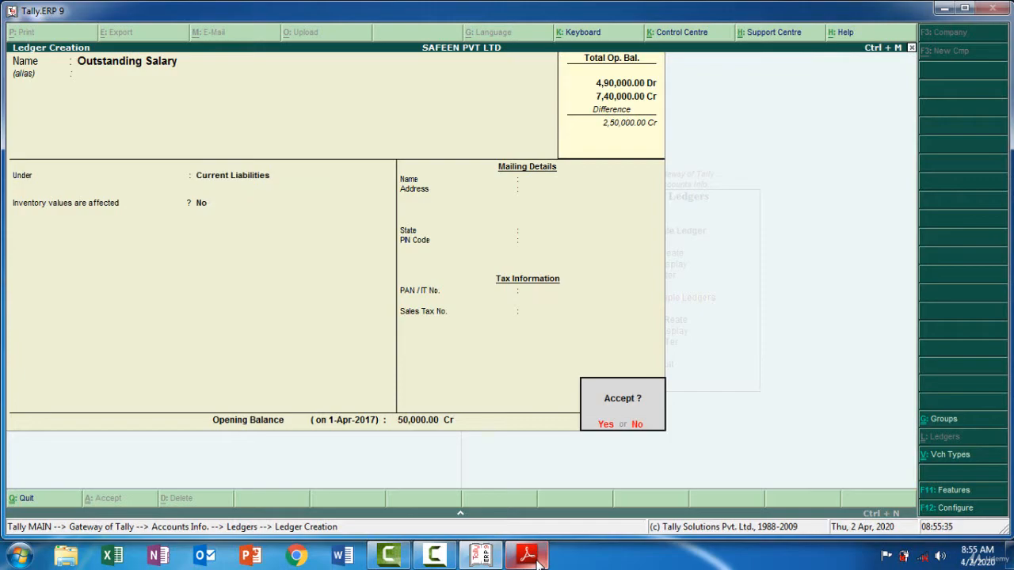
key(Return)
Copy Investment from the trial balance PDF as the next ledger's name in Tally.ERP 9 and group it under Investments
click(536, 561)
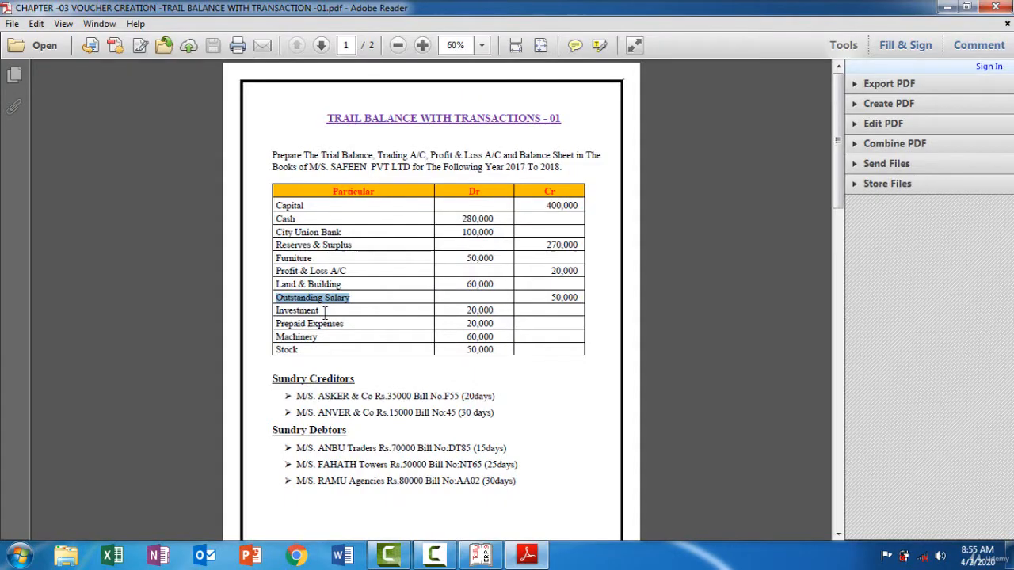
drag(324, 314, 323, 312)
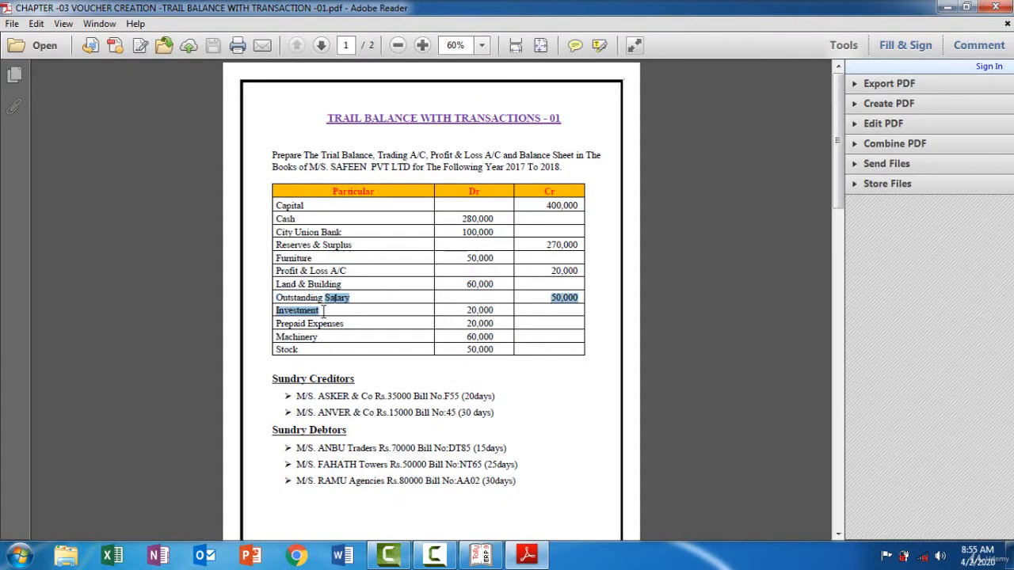
double_click(320, 311)
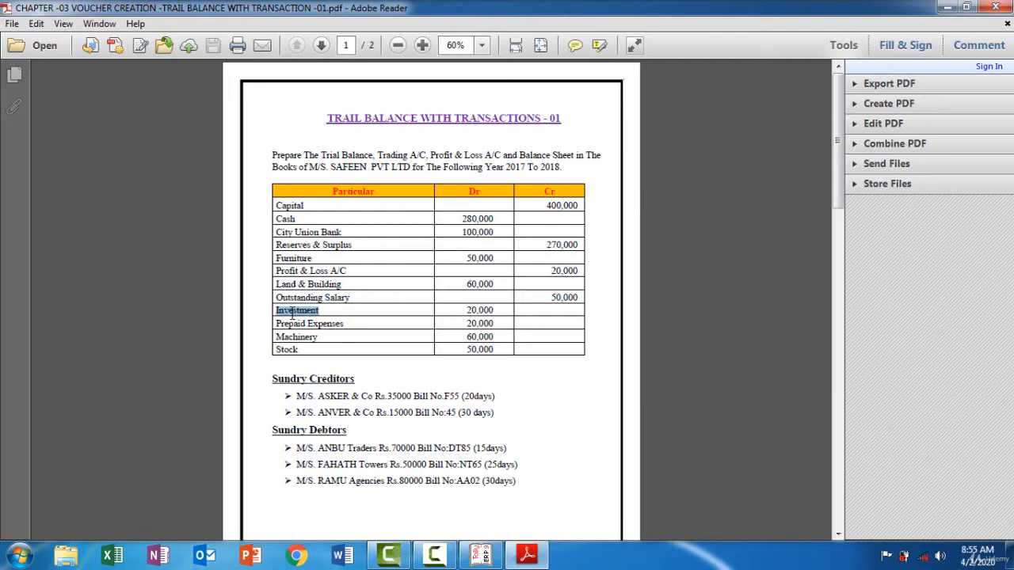
click(535, 560)
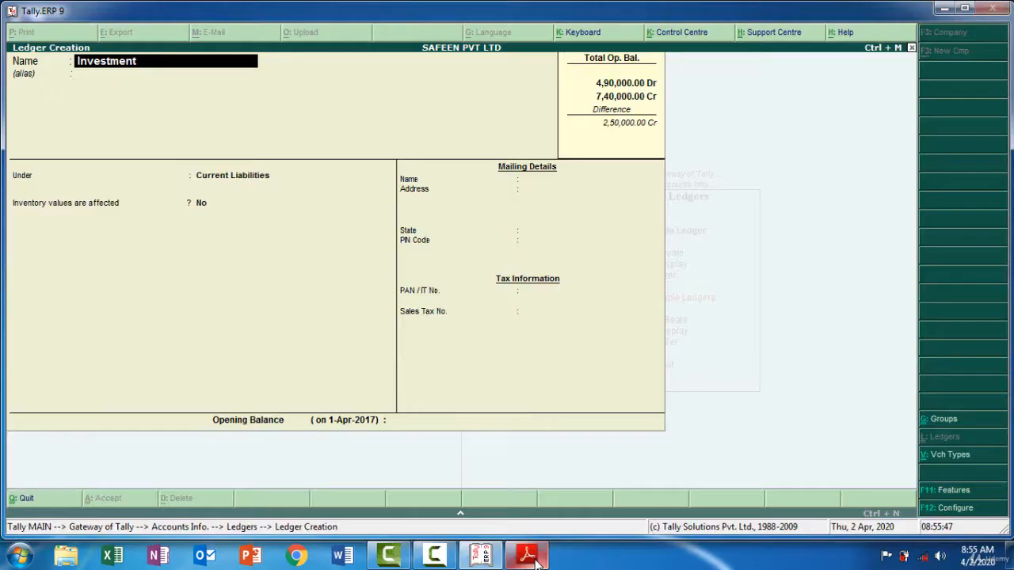
key(Return)
key(Return)
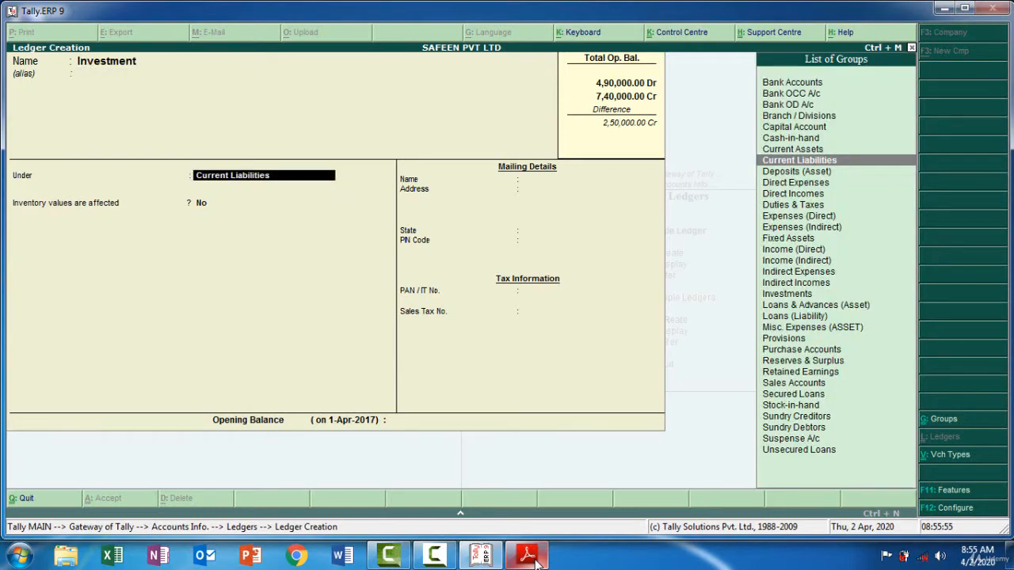
text(i)
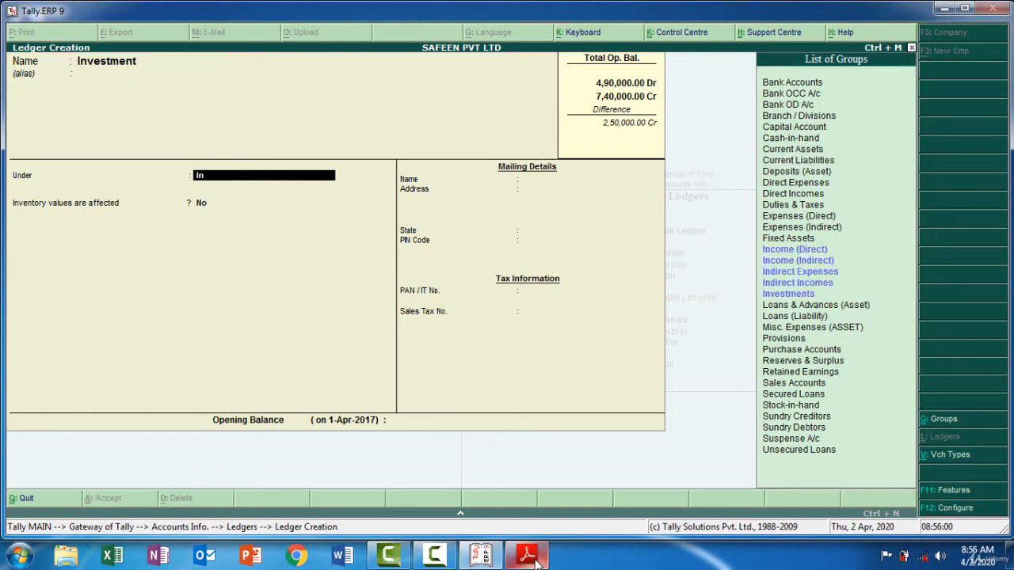
text(n)
click(785, 294)
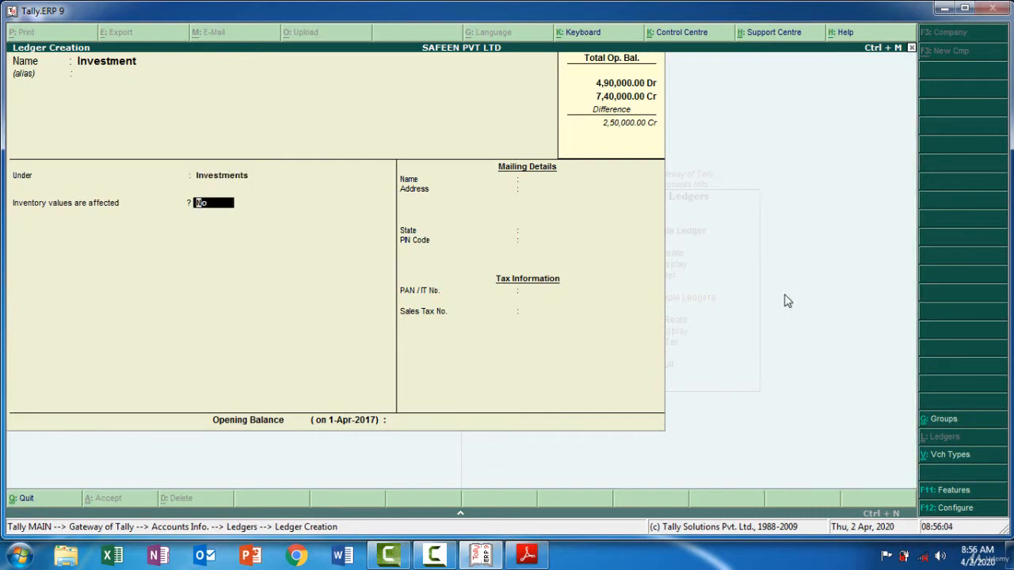
key(Return)
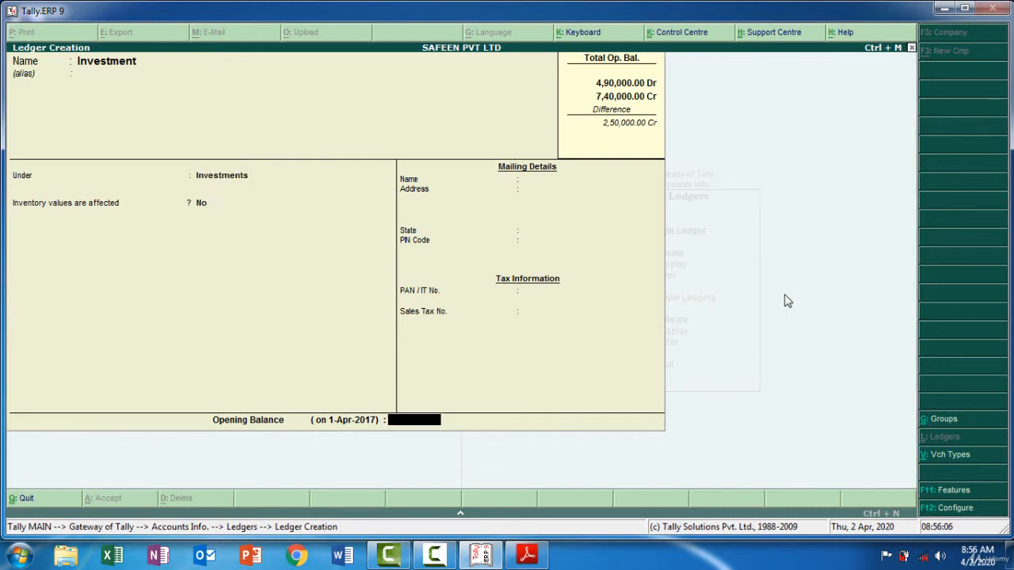
Check Investment's amount in the trial balance PDF, enter a 20,000 debit opening balance in Tally.ERP 9, and save the ledger
click(527, 558)
click(526, 559)
text(200)
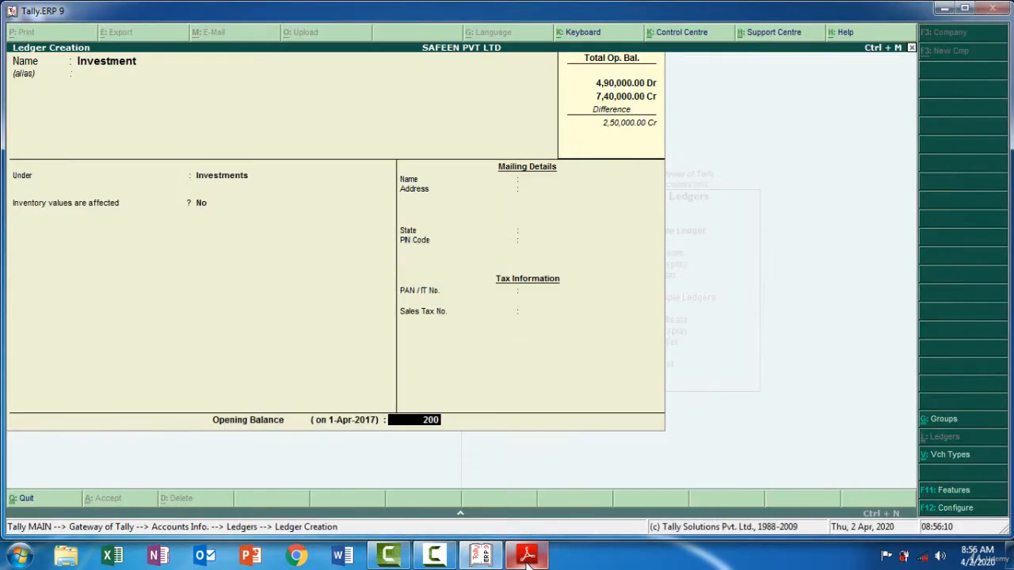
text(00)
key(Return)
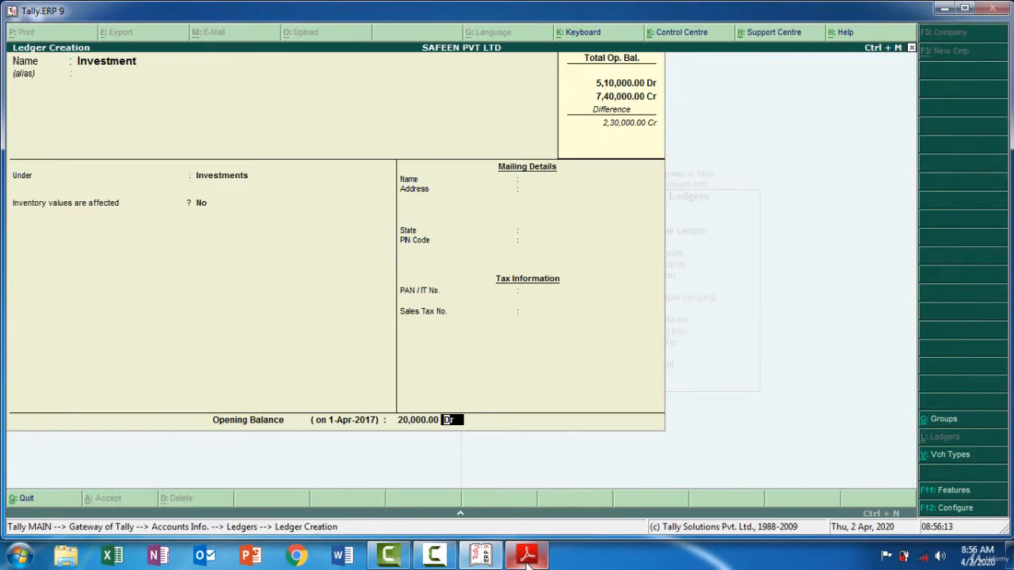
key(Return)
key(Return)
Copy Prepaid Expenses from the trial balance PDF as the next ledger's name in Tally.ERP 9 and group it under Current Assets
click(527, 558)
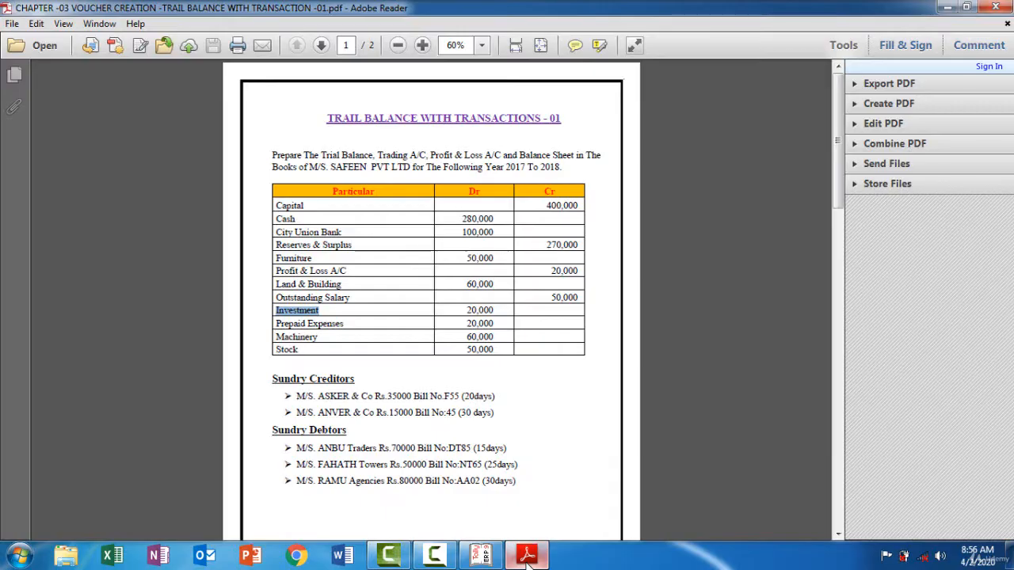
drag(347, 324, 271, 323)
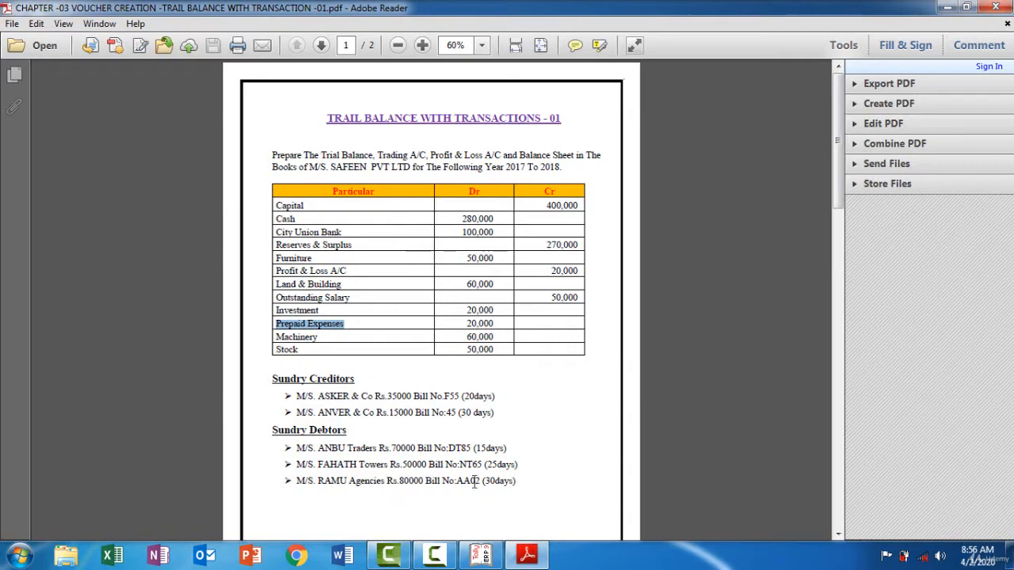
click(528, 555)
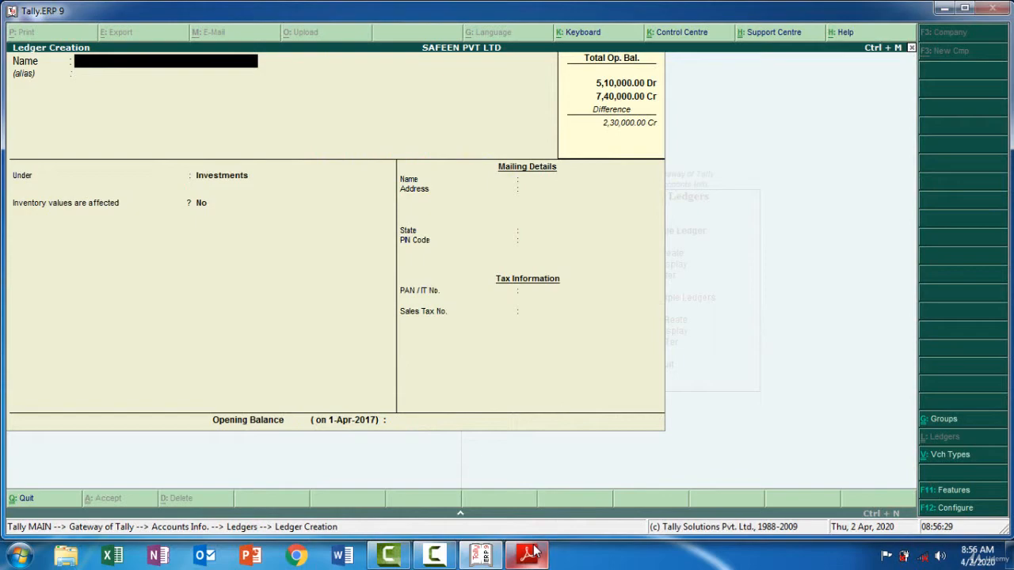
text(Prepaid Expenses)
key(Return)
key(Return)
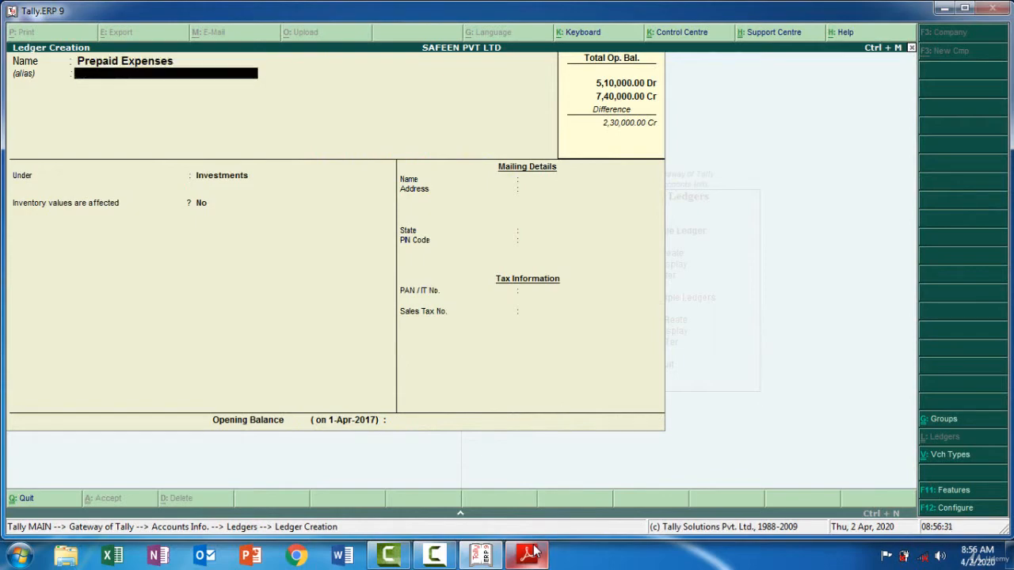
text(Cu)
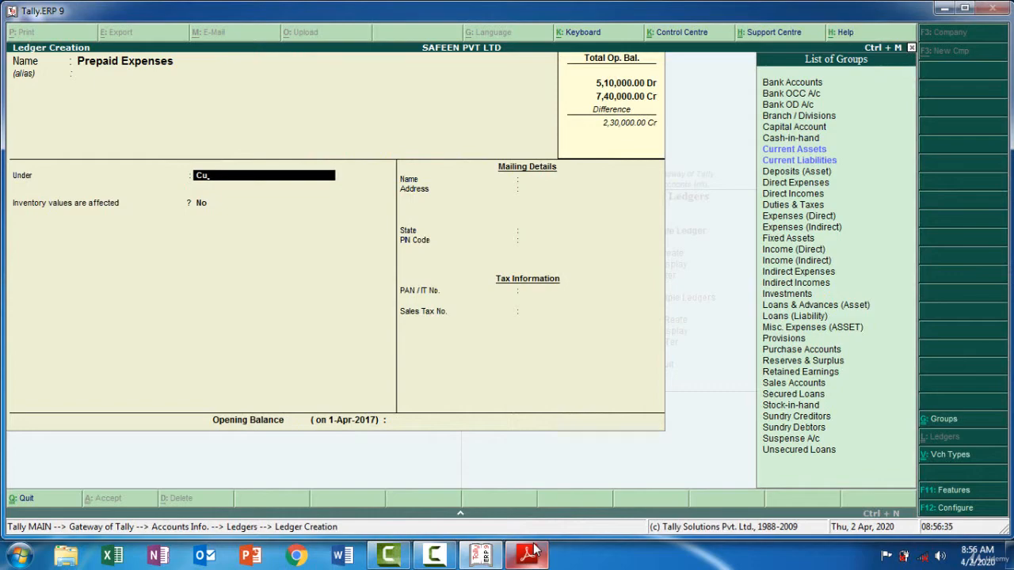
key(Down)
key(Return)
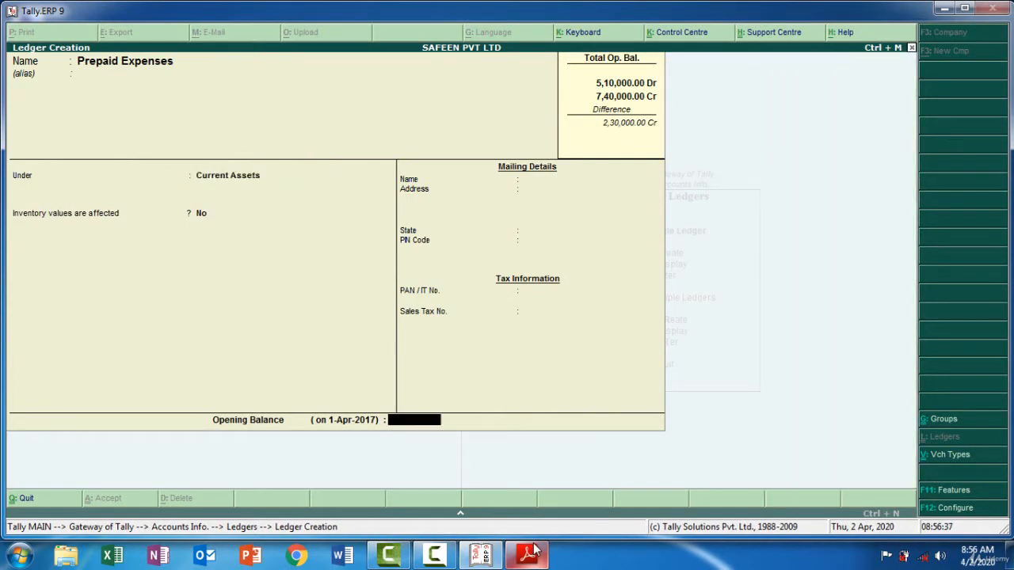
Check the Prepaid Expenses amount in the trial balance PDF, enter a 20,000 debit opening balance in Tally.ERP 9, and save the ledger
click(528, 554)
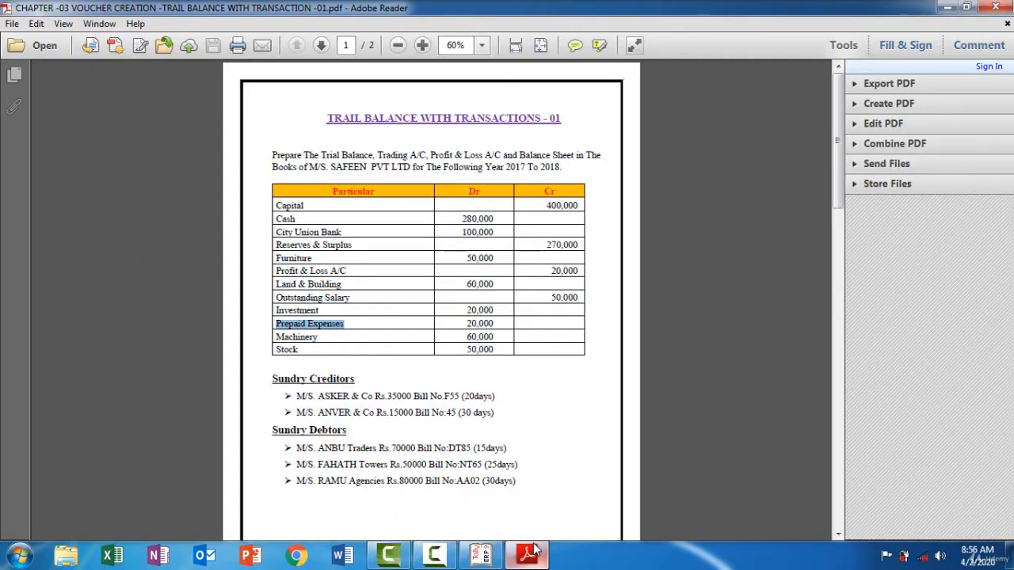
click(528, 555)
text(20000)
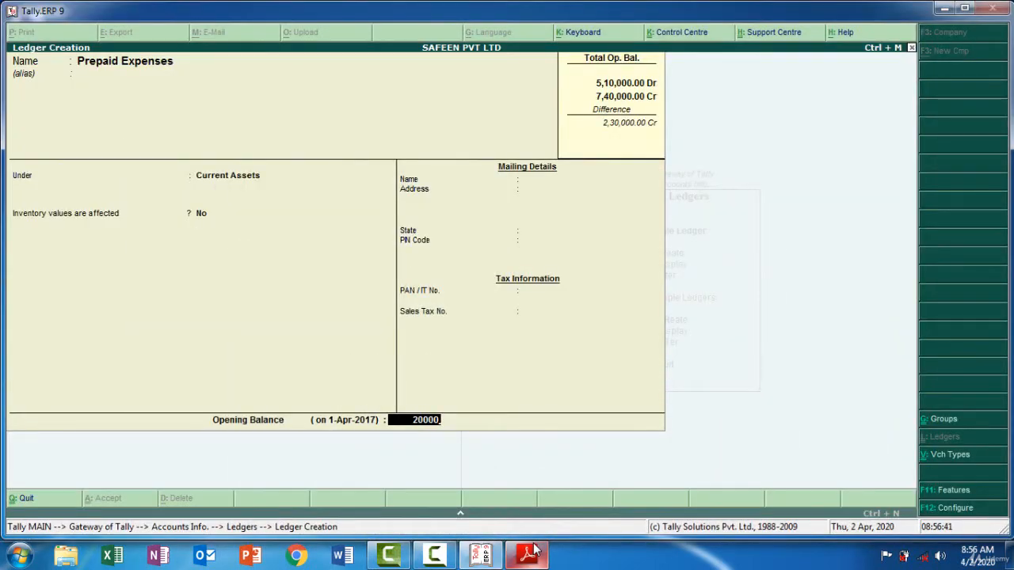
key(Return)
key(Return)
key(Return)
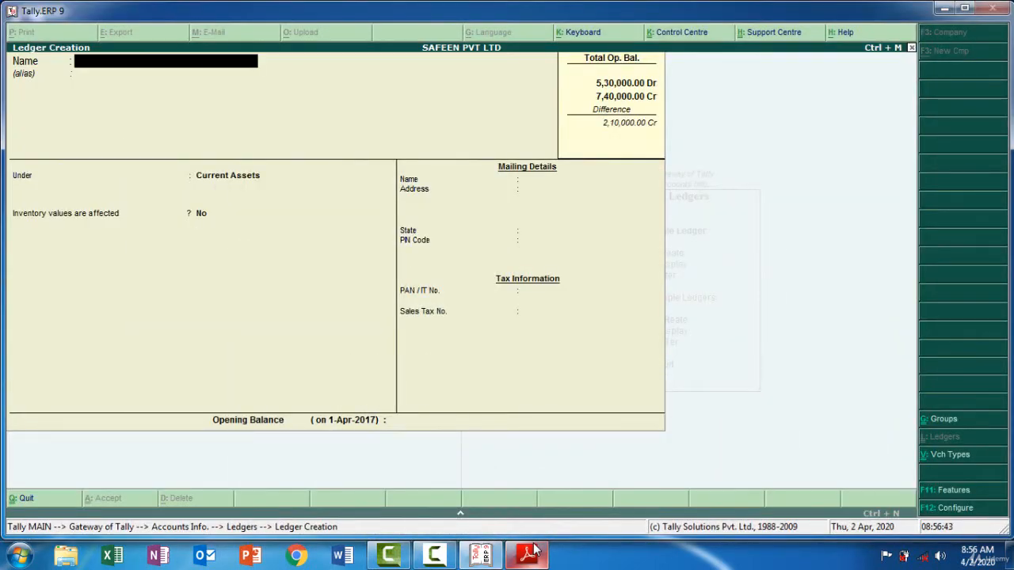
Copy Machinery from the trial balance PDF as the next ledger's name in Tally.ERP 9 and group it under Fixed Assets
click(533, 552)
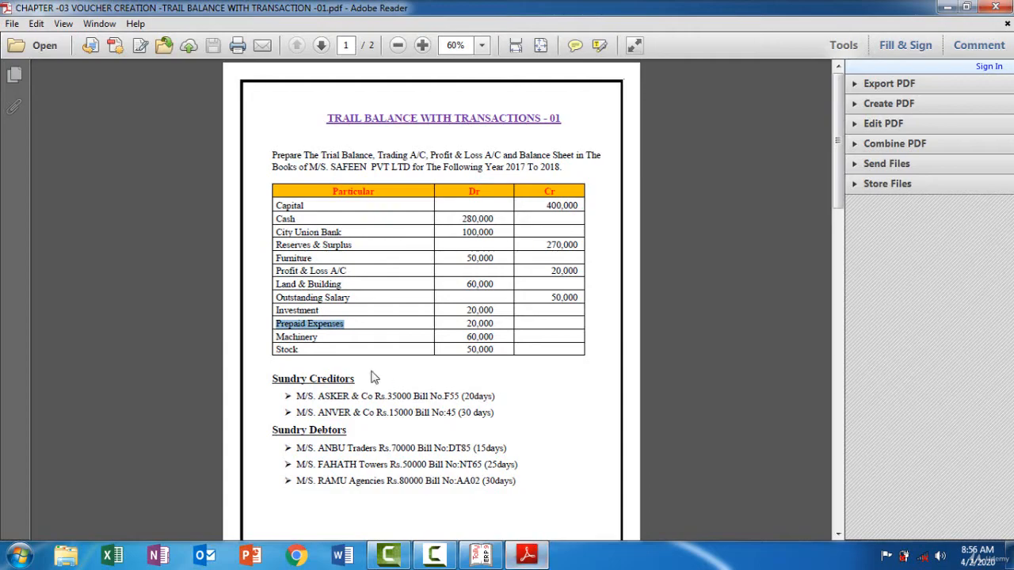
drag(316, 337, 275, 337)
key(ctrl+c)
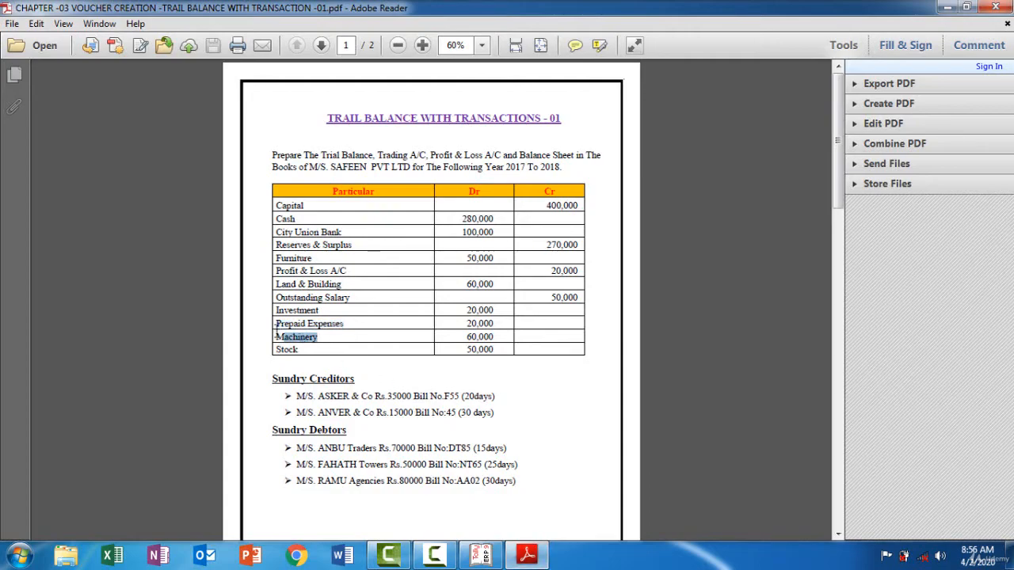
click(528, 556)
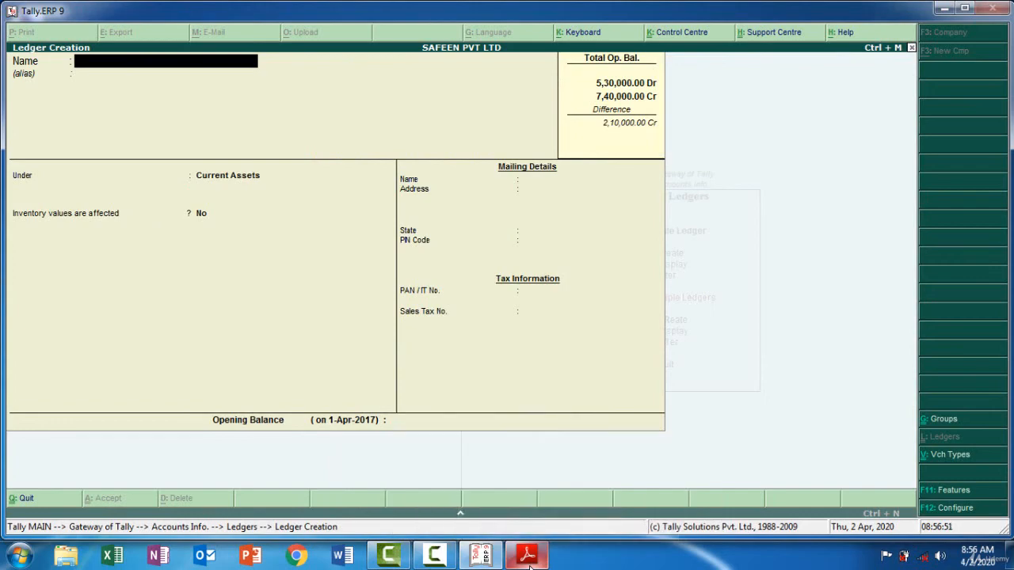
key(ctrl+v)
key(Return)
key(Return)
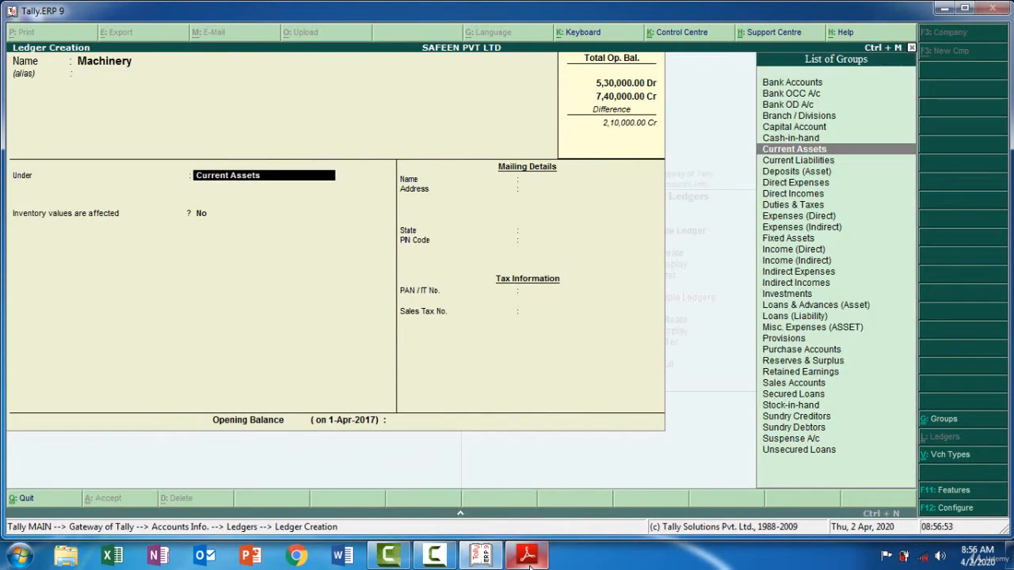
text(F)
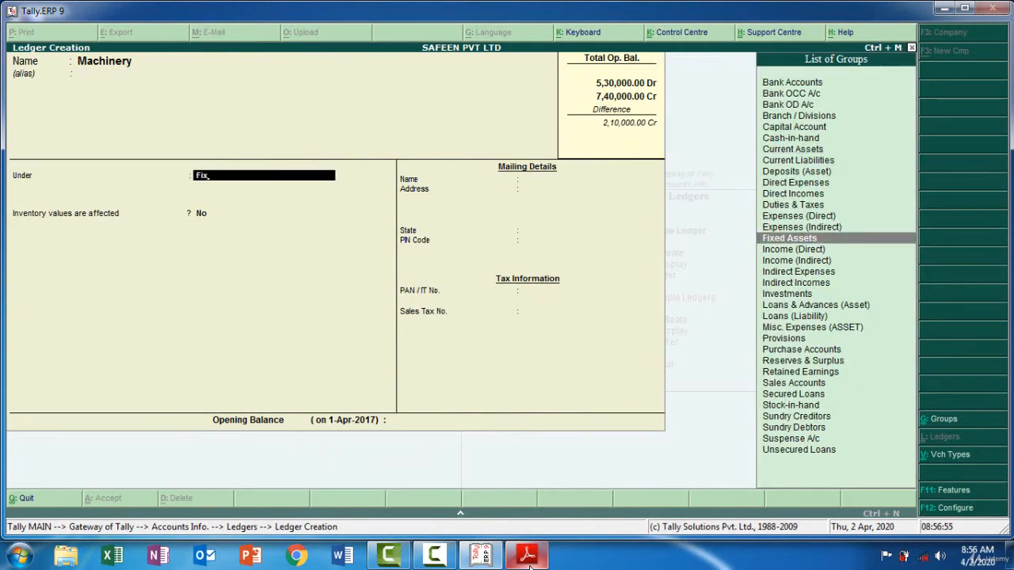
text(ix)
key(Return)
key(Return)
key(Return)
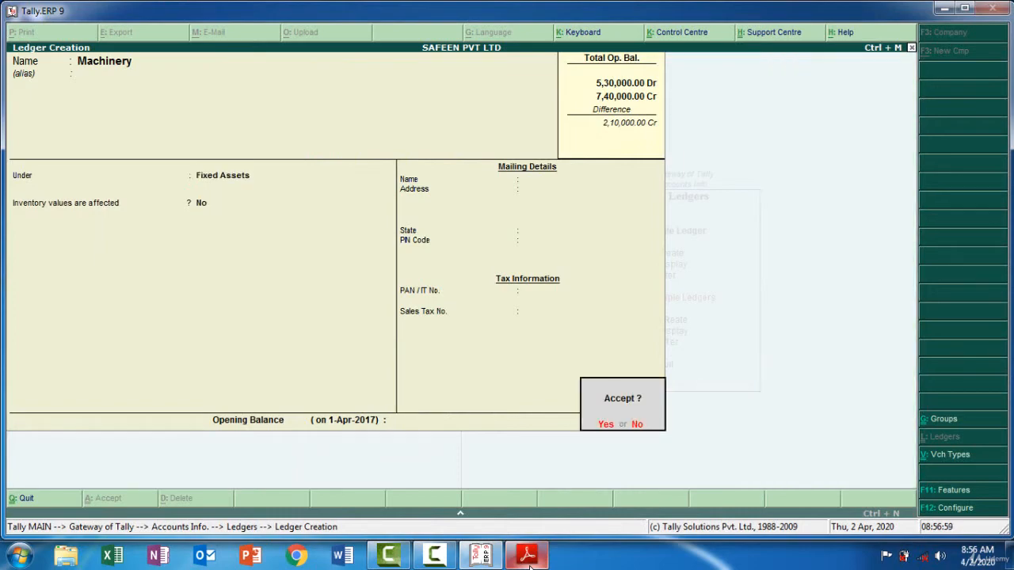
Check Machinery's amount in the trial balance PDF, enter a 60,000 debit opening balance in Tally.ERP 9, and save the ledger
key(n)
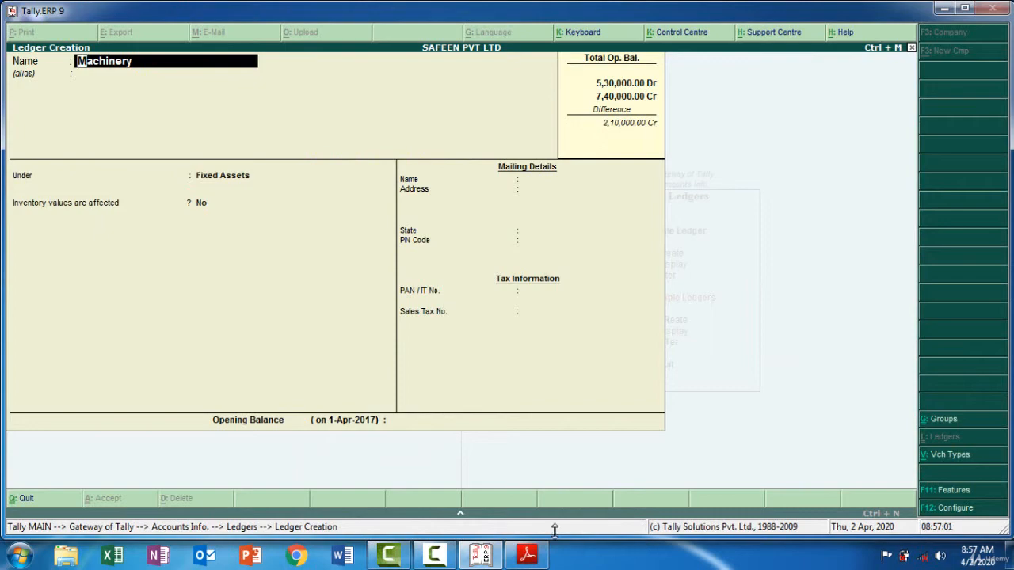
click(406, 422)
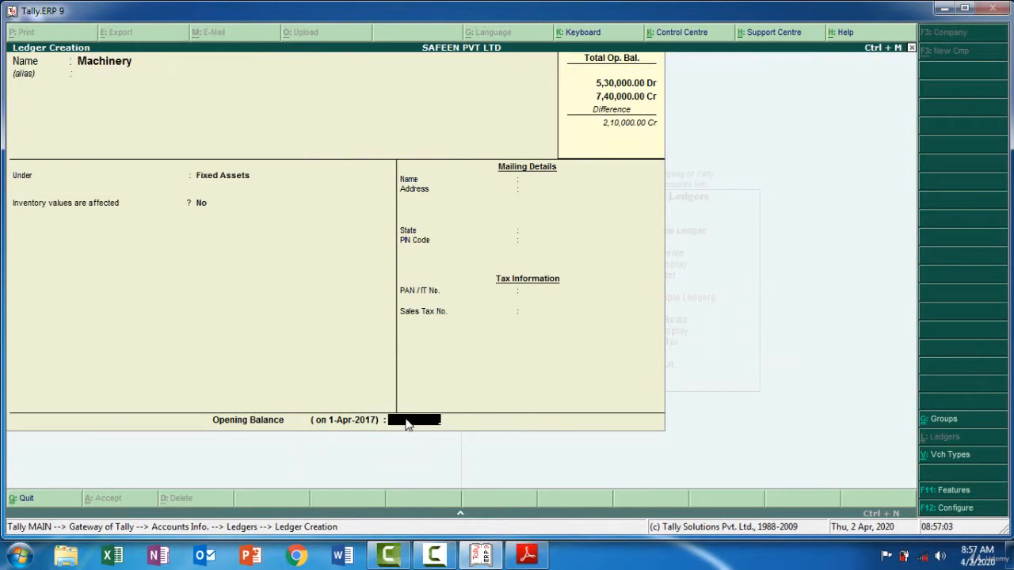
click(527, 557)
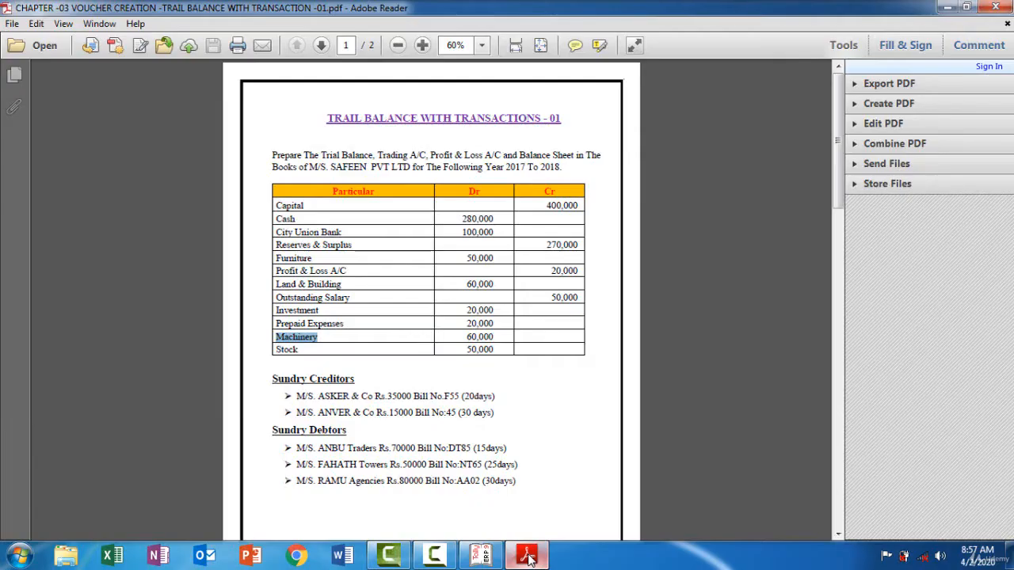
click(528, 556)
text(60,000)
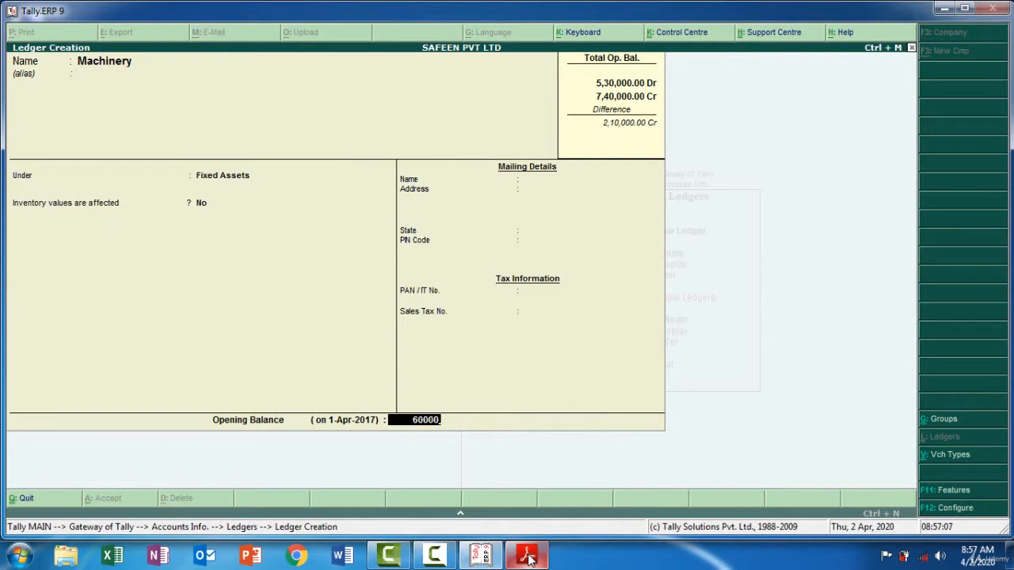
key(Return)
key(Return)
key(Return)
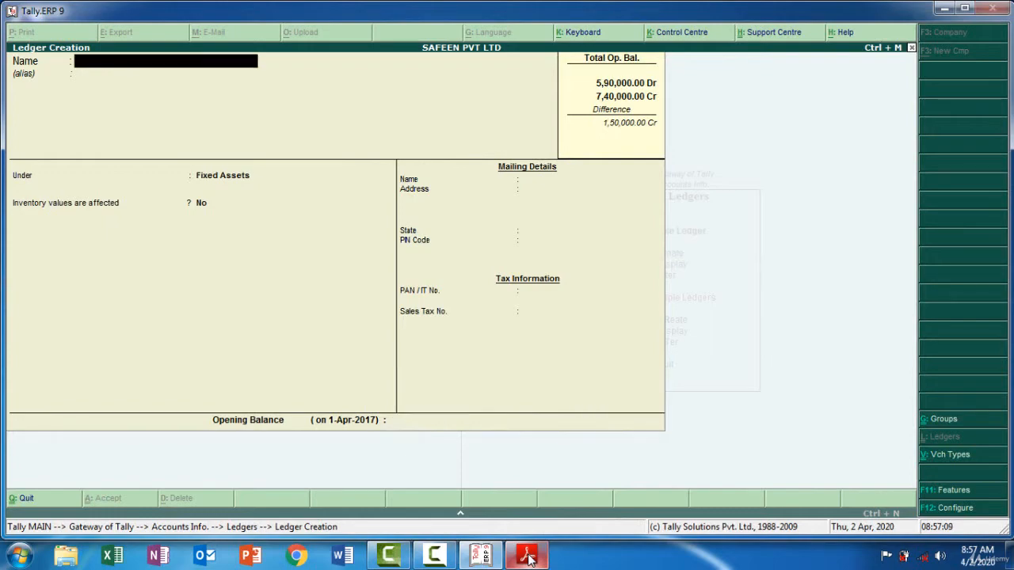
Copy Stock from the trial balance PDF as the next ledger's name in Tally.ERP 9 and group it under Stock-in-hand
click(528, 556)
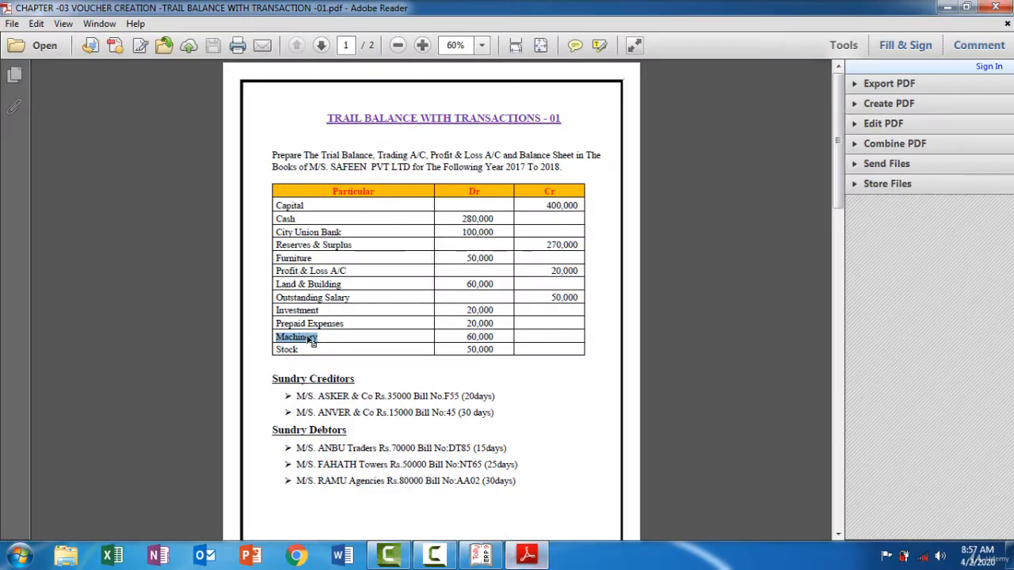
drag(300, 350, 277, 349)
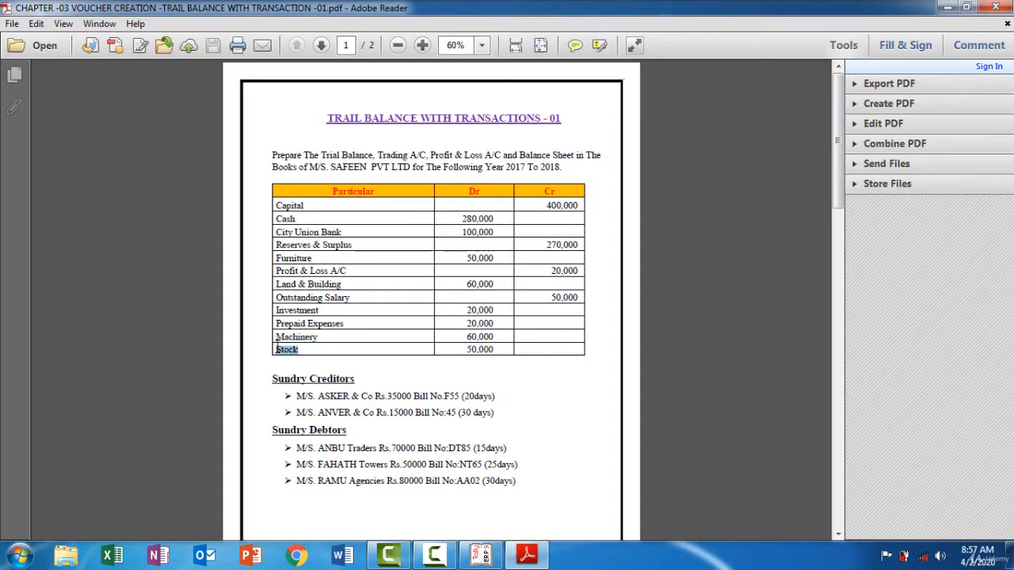
click(481, 556)
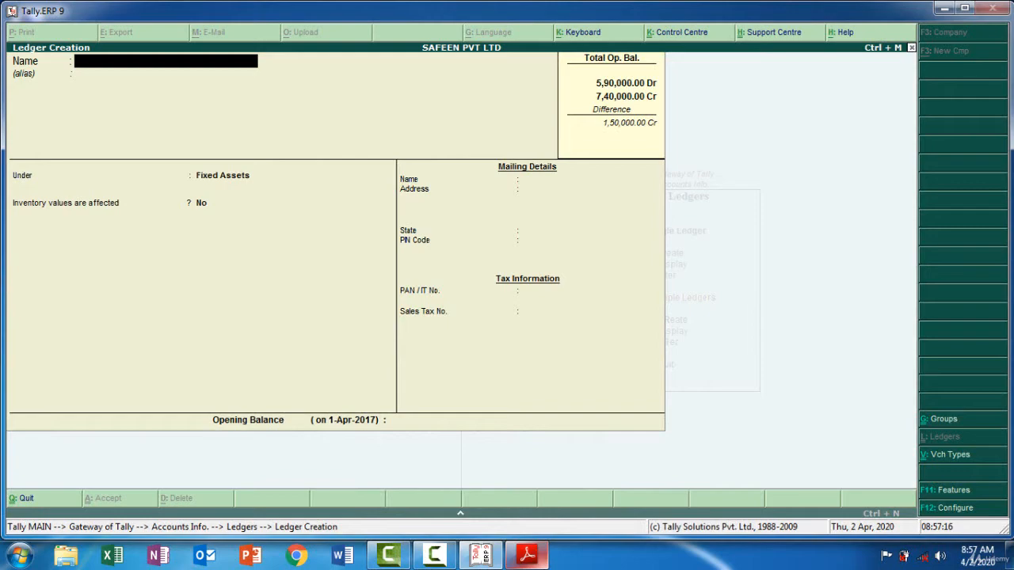
key(ctrl+alt+v)
key(Return)
key(Return)
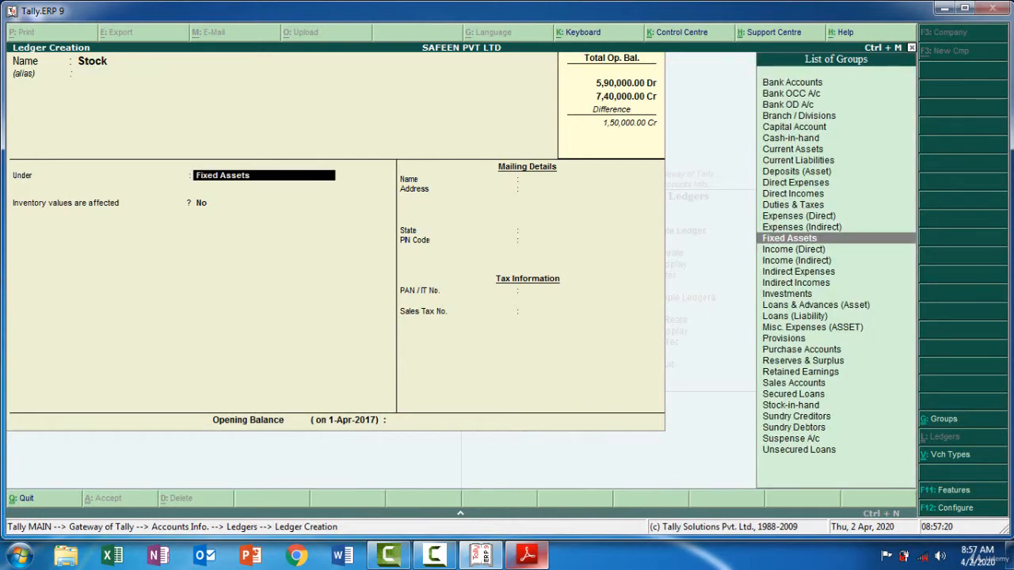
text(St)
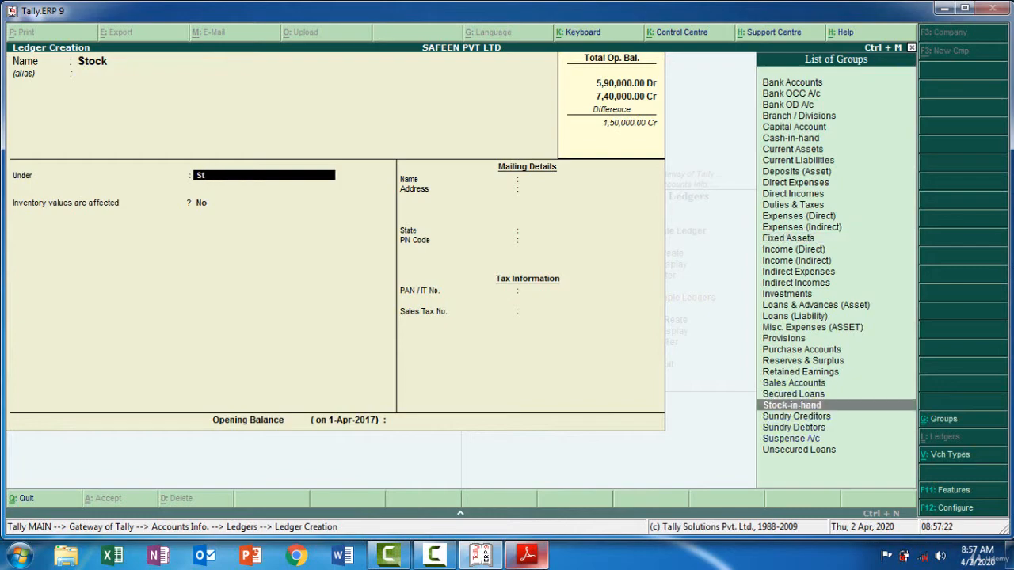
click(824, 406)
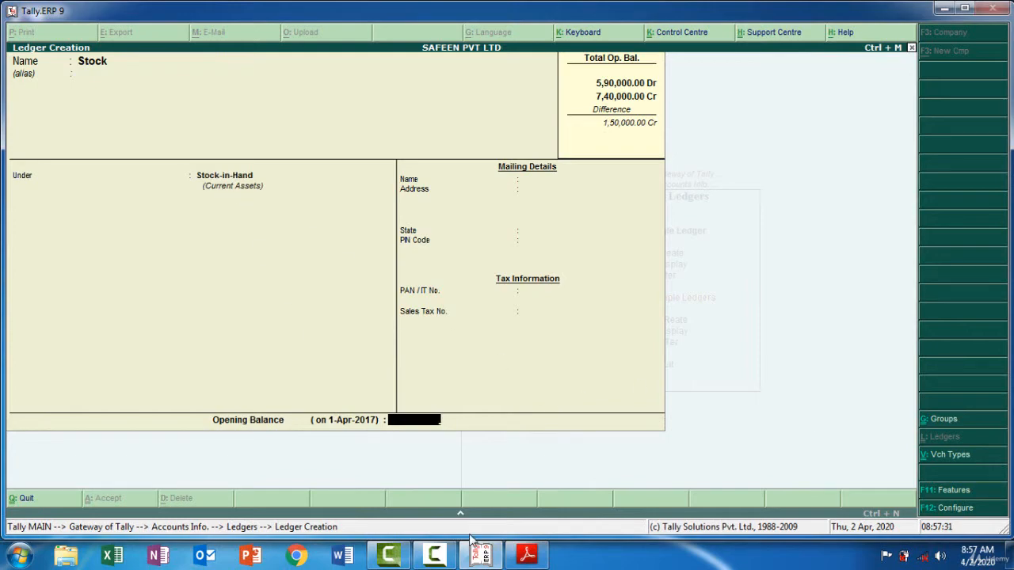
Check Stock's amount in the trial balance PDF, enter a 50,000 debit opening balance in Tally.ERP 9, and save the ledger
click(523, 556)
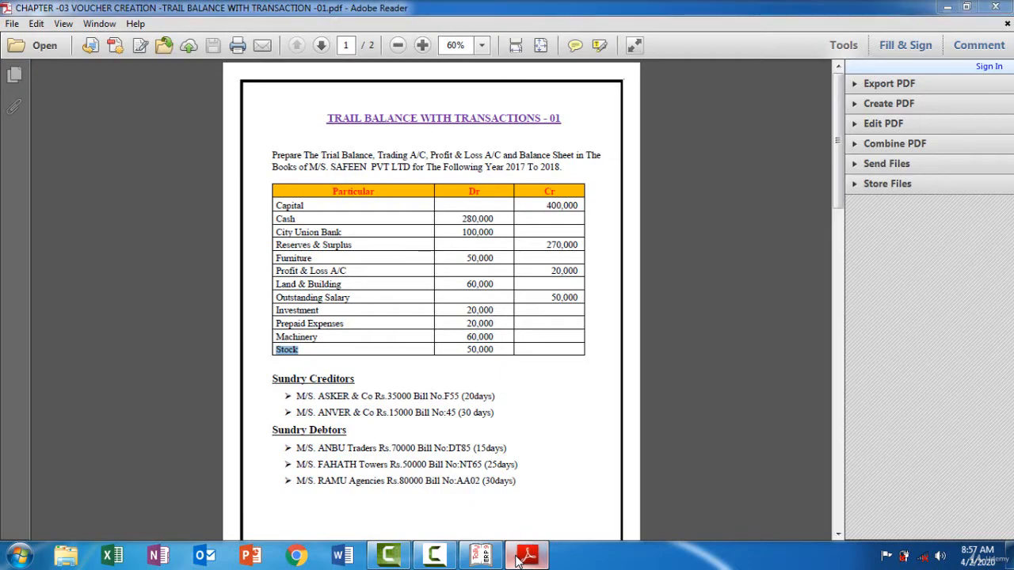
click(519, 559)
text(000)
key(Return)
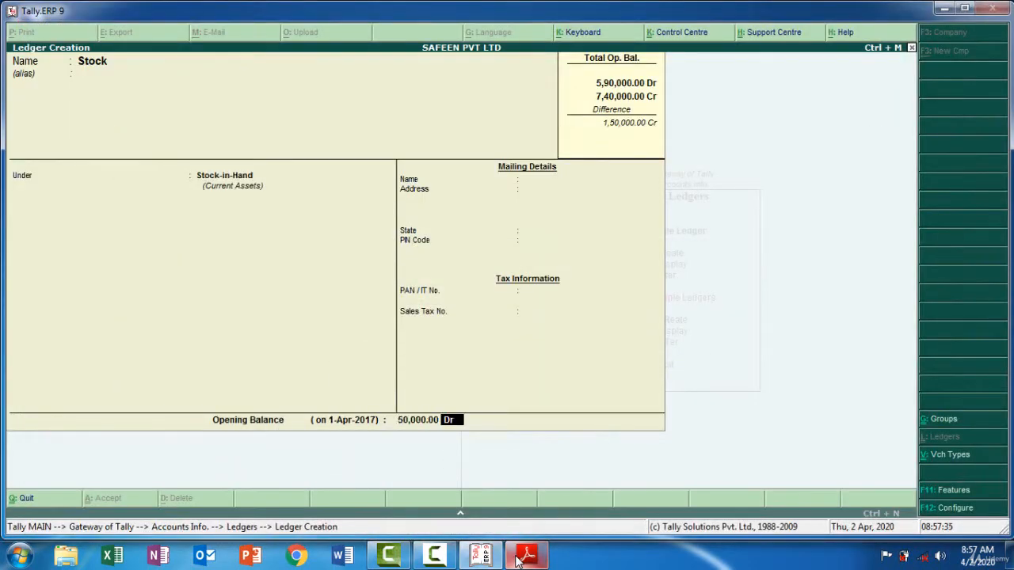
key(Return)
key(Return)
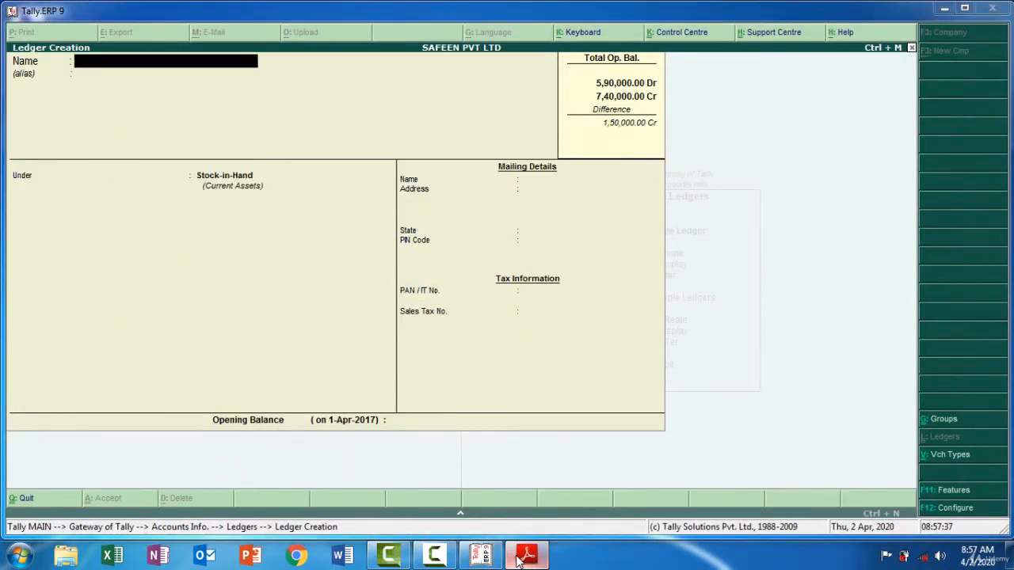
Copy ASKER & Co from the PDF as the next ledger's name in Tally.ERP 9 and group it under Sundry Creditors with bill-by-bill balances
click(519, 559)
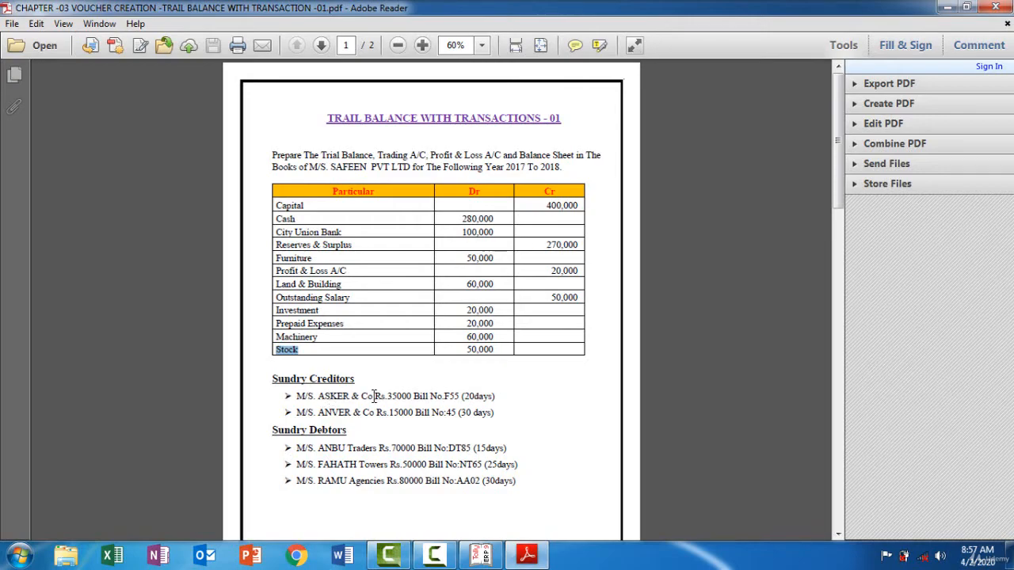
drag(374, 396, 338, 396)
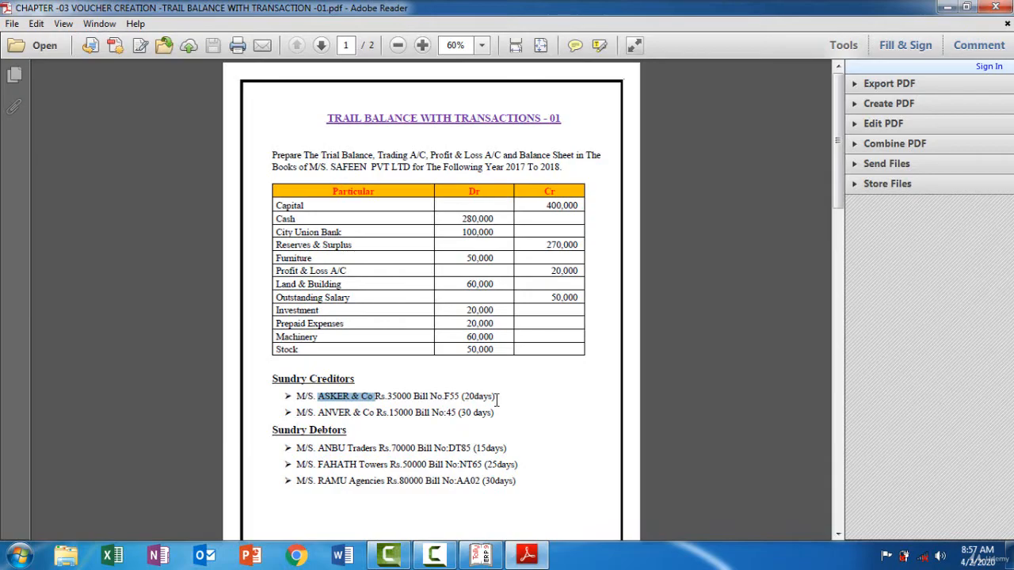
click(531, 557)
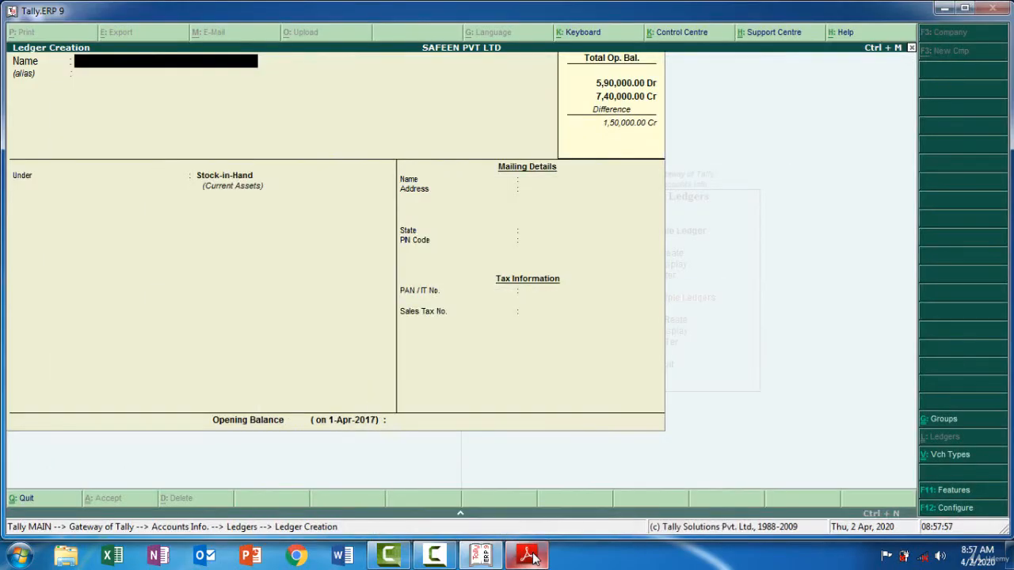
key(ctrl+alt+v)
key(Return)
key(Return)
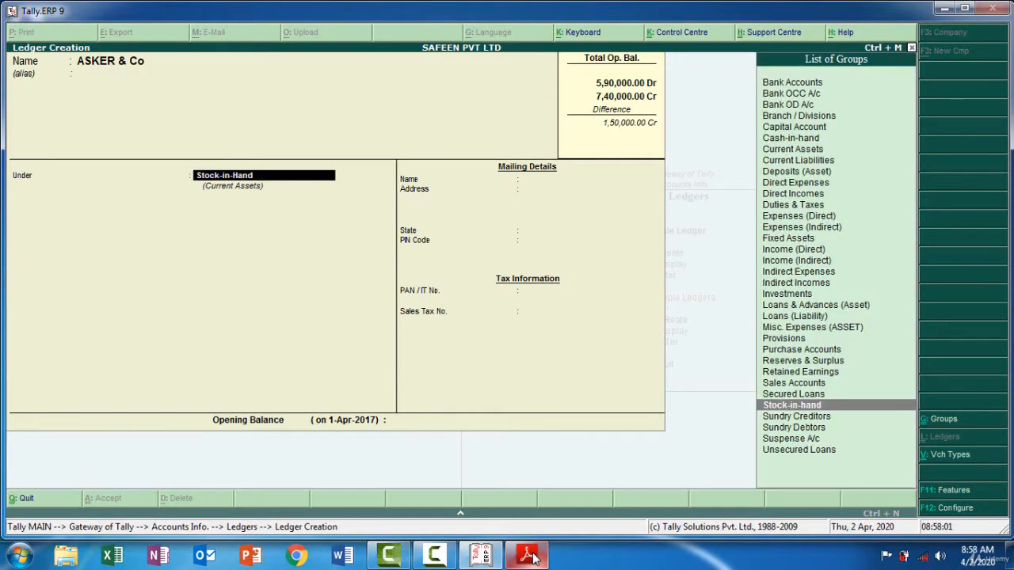
text(Sun)
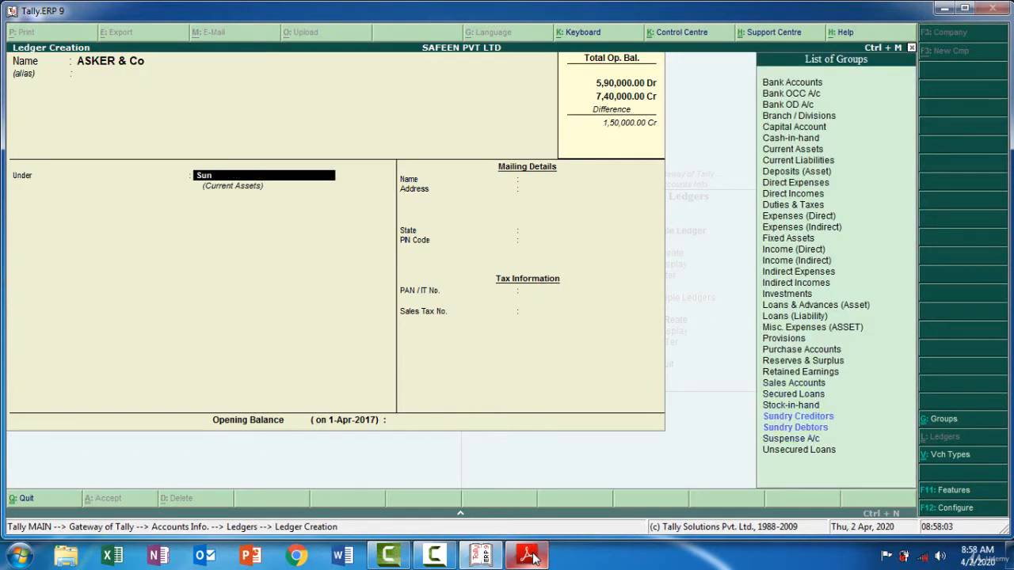
key(Return)
Keep ASKER & Co's default mailing and tax details, check its amount in the PDF, and enter a 35,000 credit opening balance in Tally.ERP 9
key(Return)
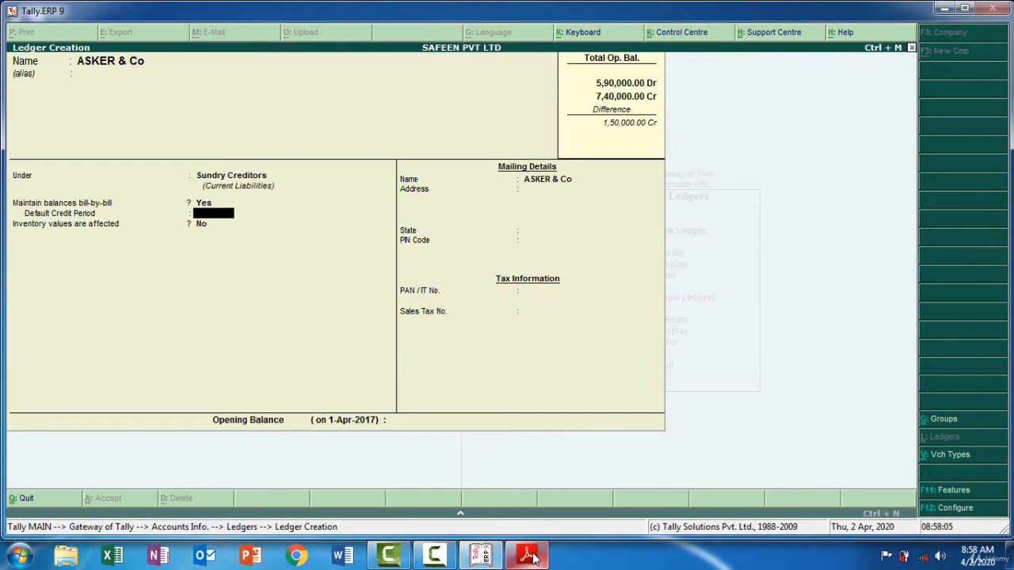
key(Return)
key(Return)
key(Return)
key(Return)
key(Return)
key(Return)
key(Return)
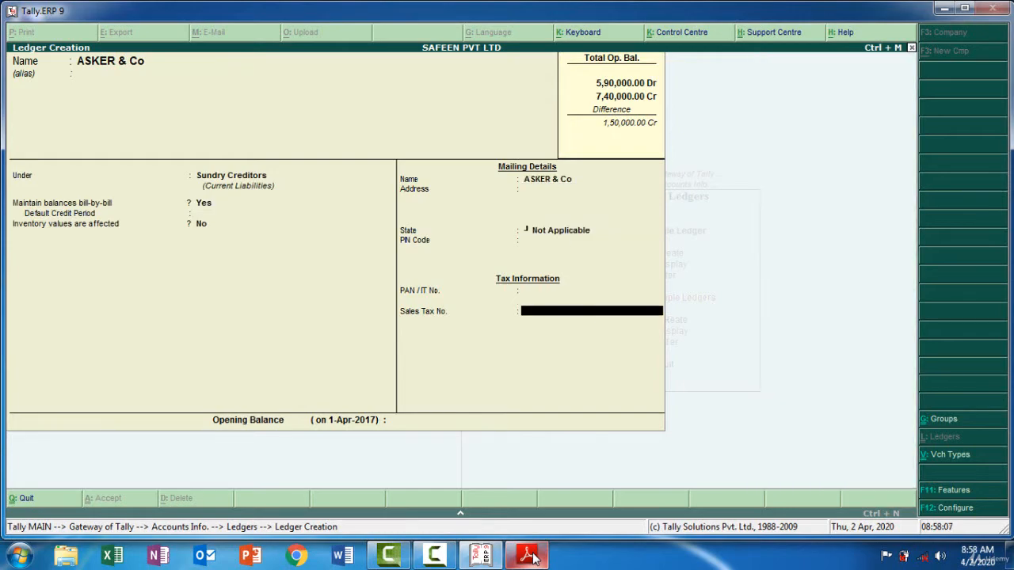
key(Return)
click(529, 556)
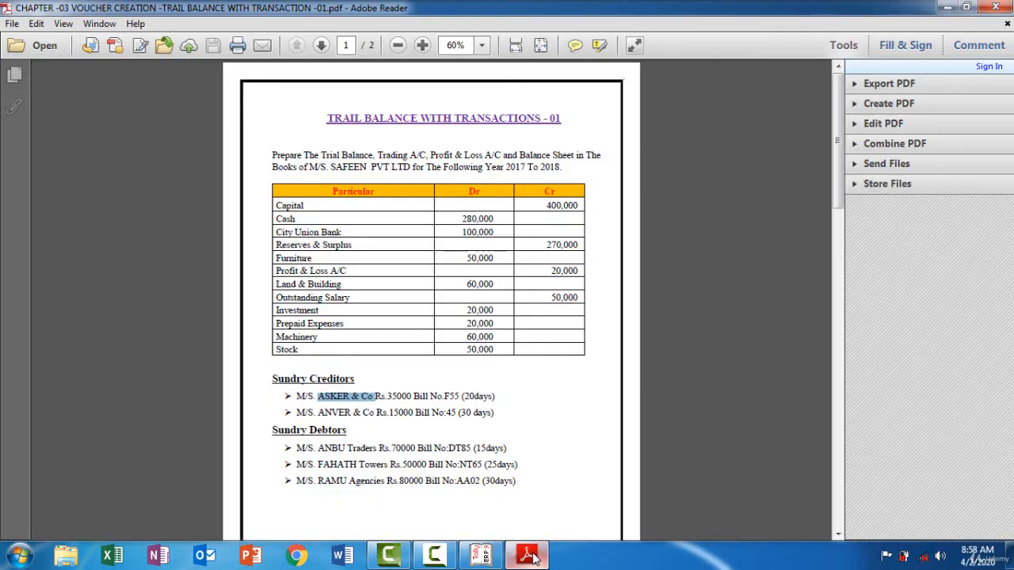
click(530, 557)
text(35000)
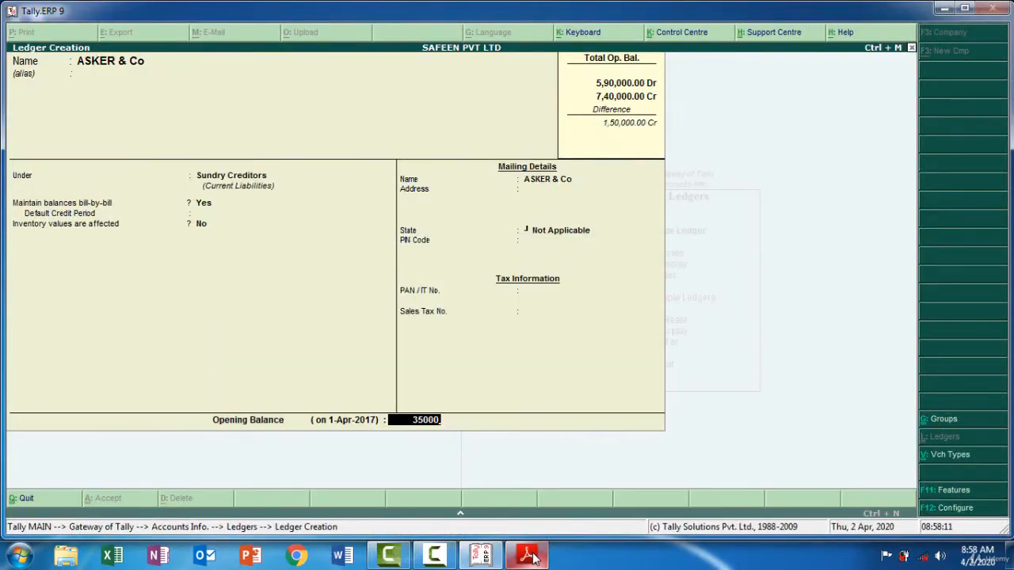
key(Return)
key(Return)
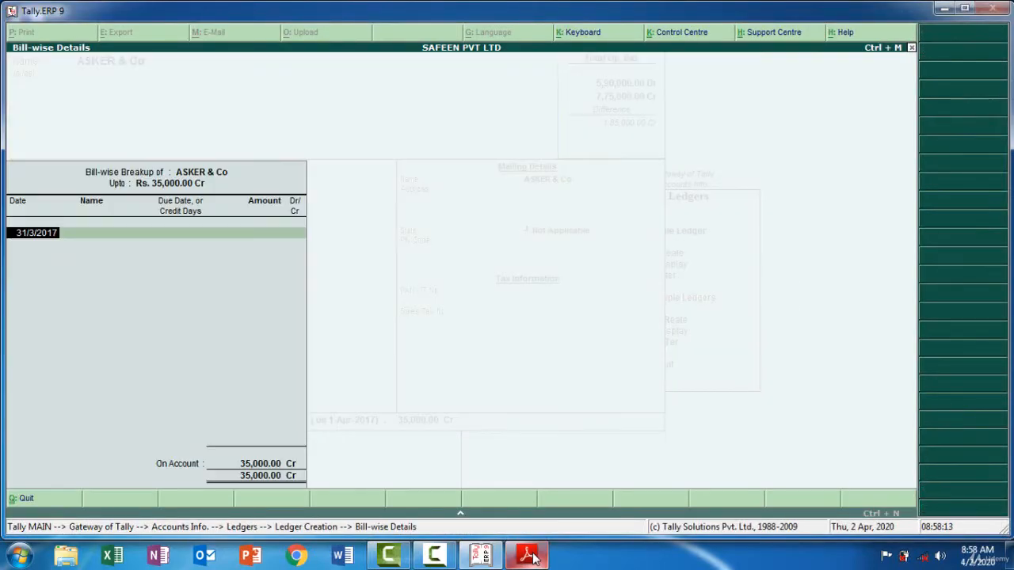
Check ASKER & Co's bill number in the trial balance PDF and enter F55 as its bill name in Tally.ERP 9
click(529, 557)
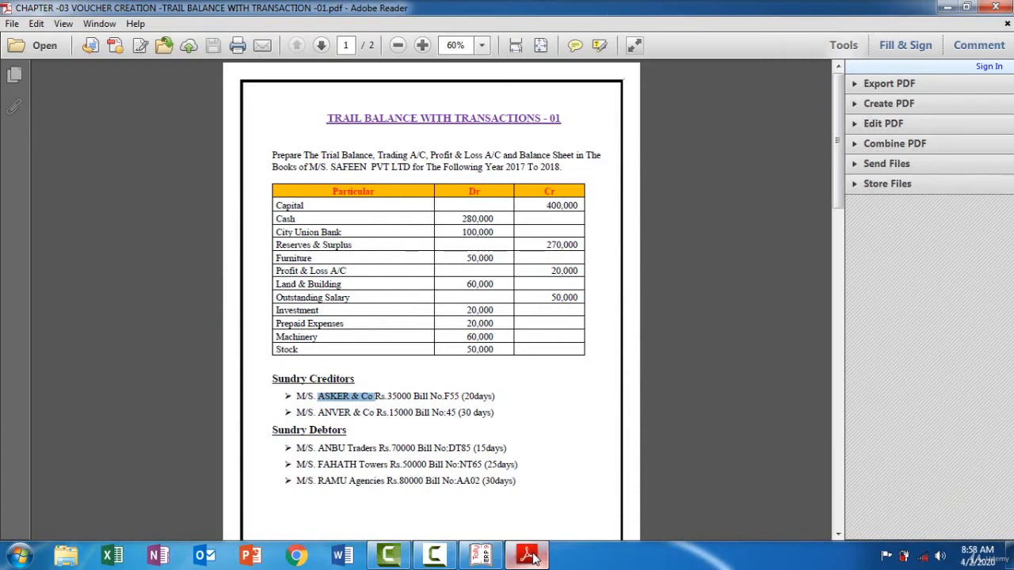
click(529, 557)
text(F)
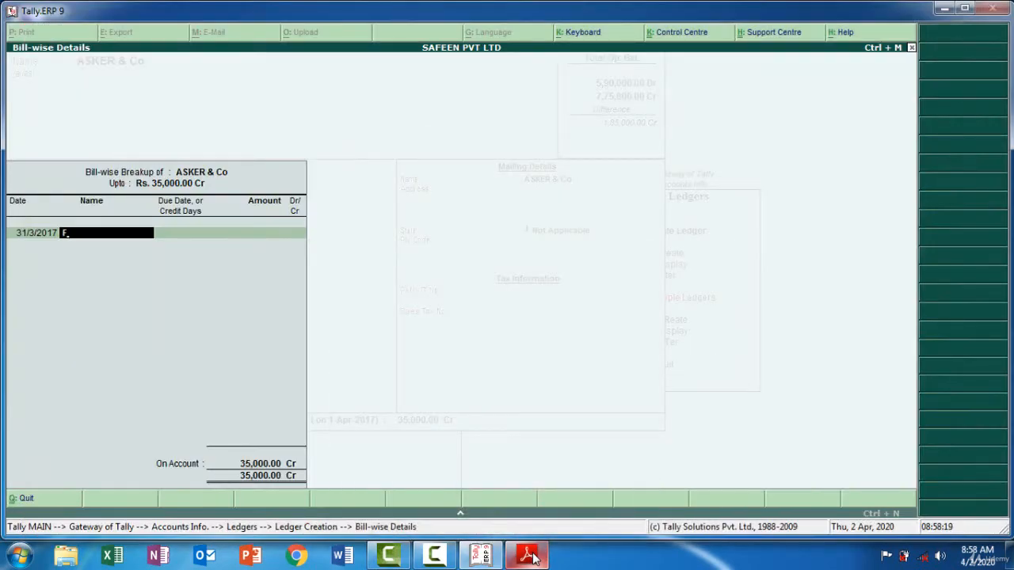
text(55)
key(Return)
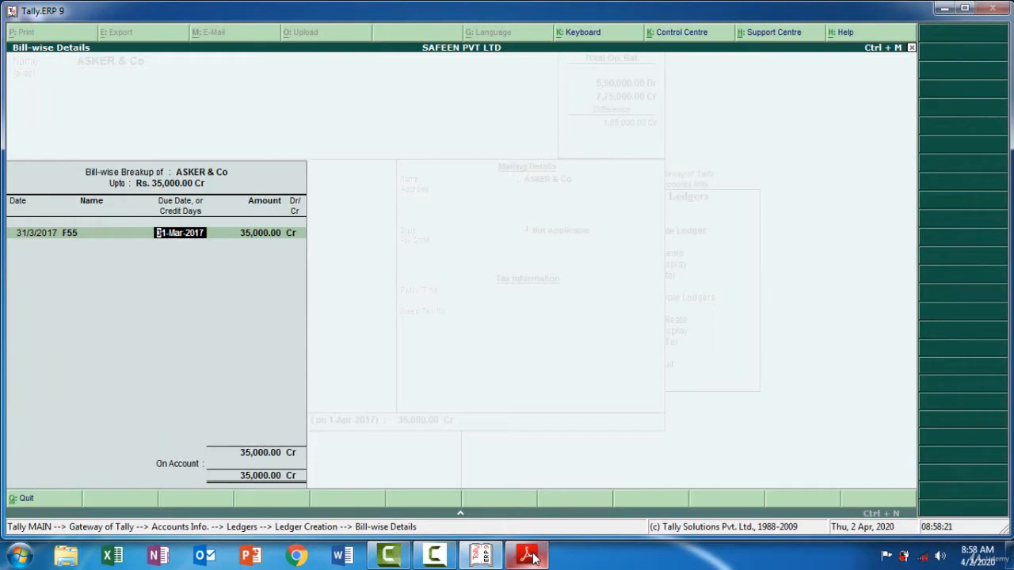
Check ASKER & Co's credit period in the PDF, enter 200 as bill F55's credit days in Tally.ERP 9, and save the ledger
click(530, 557)
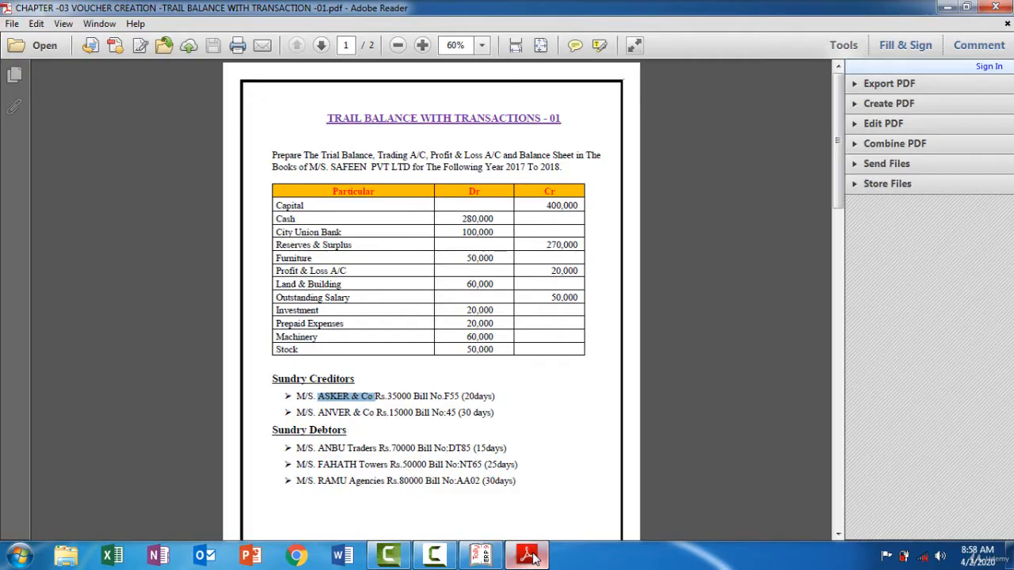
click(531, 557)
text(200)
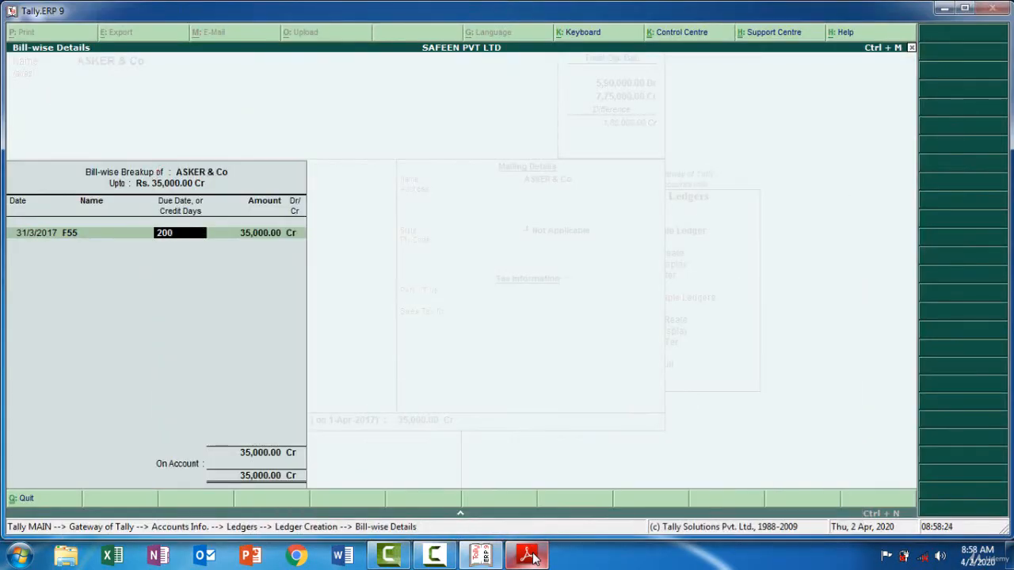
key(Return)
key(Return)
key(Return)
key(Return)
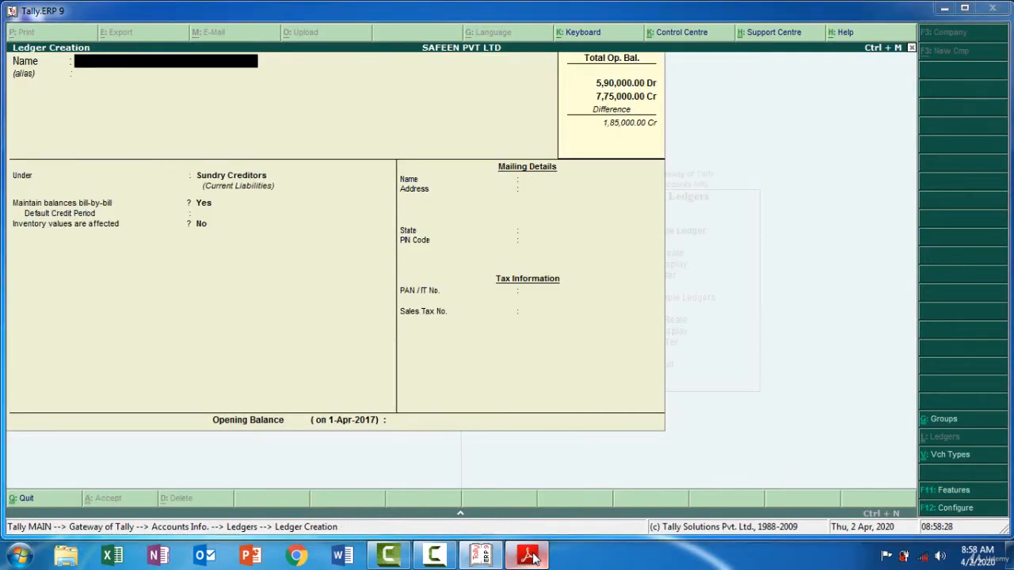
Copy ANVER & Co from the PDF as the next ledger's name in Tally.ERP 9, keeping it under Sundry Creditors with bill-by-bill balances
click(529, 557)
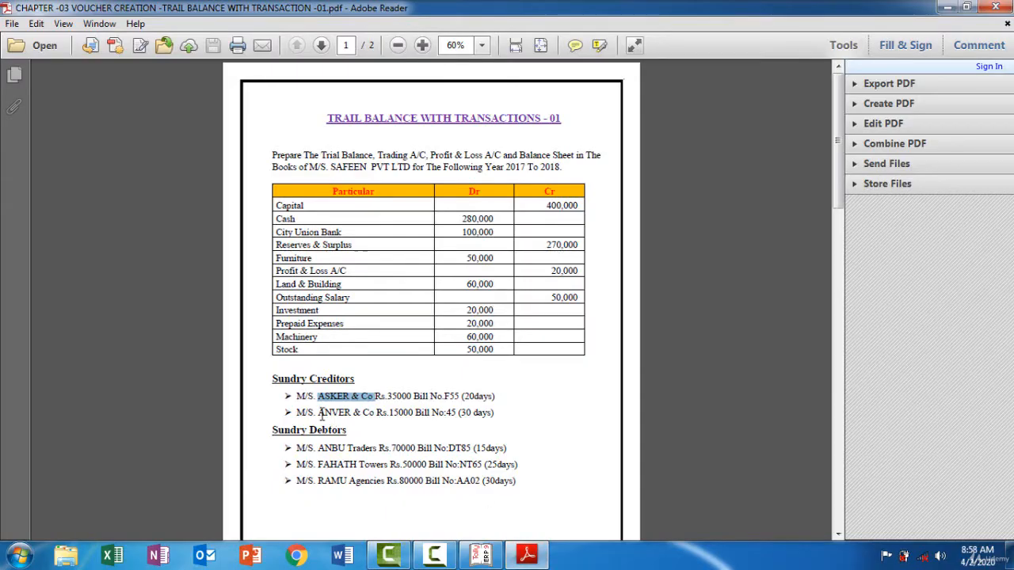
drag(319, 412, 370, 409)
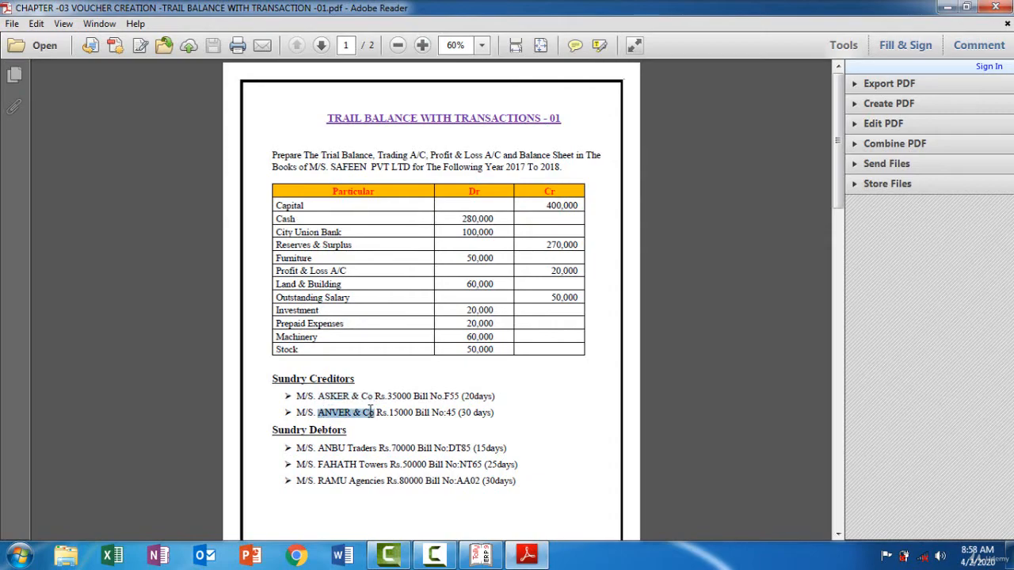
click(529, 557)
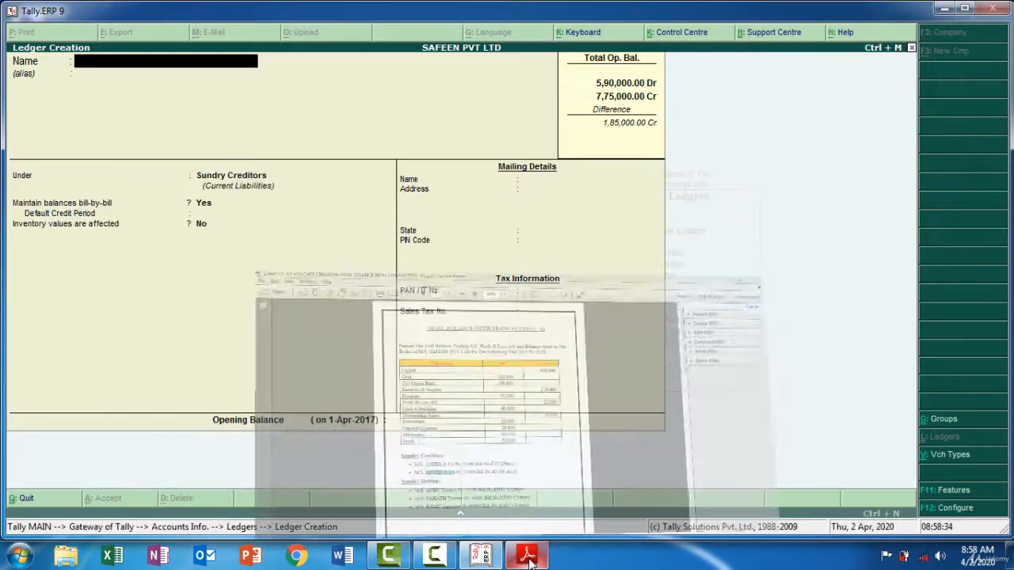
key(ctrl+alt+v)
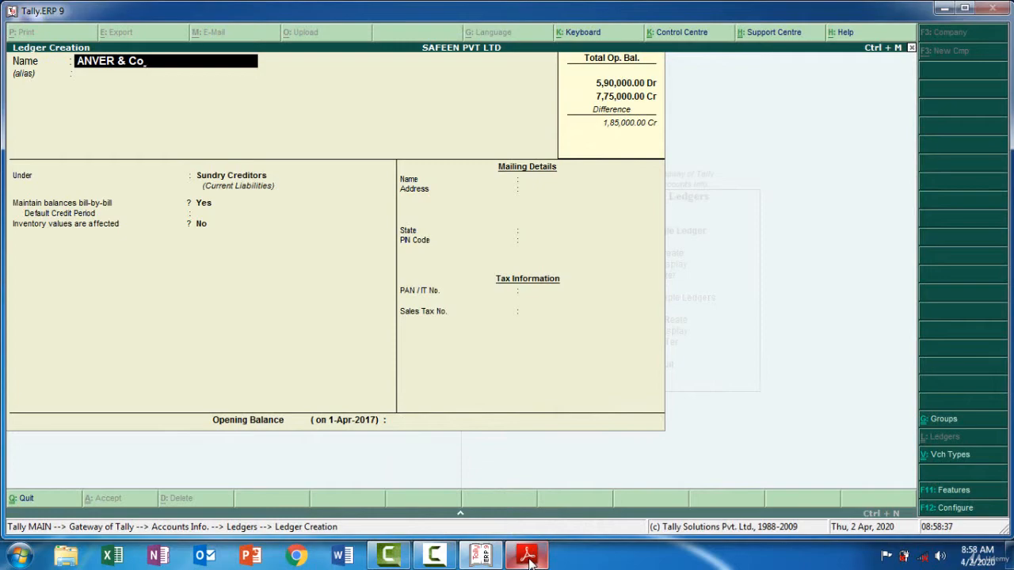
key(Return)
key(Return)
key(Return)
Keep ANVER & Co's default mailing and tax details, check its amount in the PDF, and enter a 15,000 credit opening balance in Tally.ERP 9
key(Return)
key(Return)
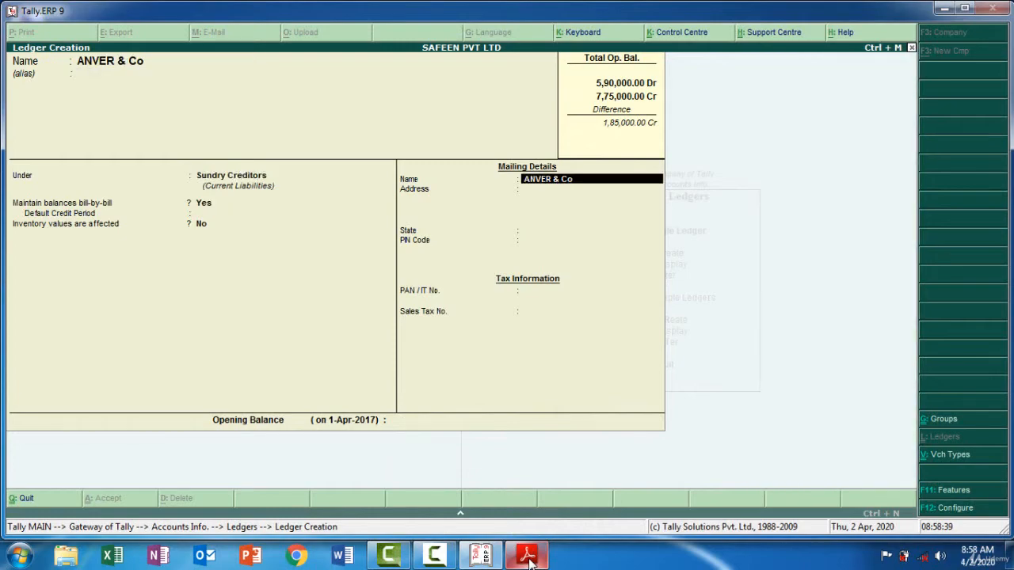
key(Return)
key(Return)
key(Return)
key(Return)
key(Return)
key(Return)
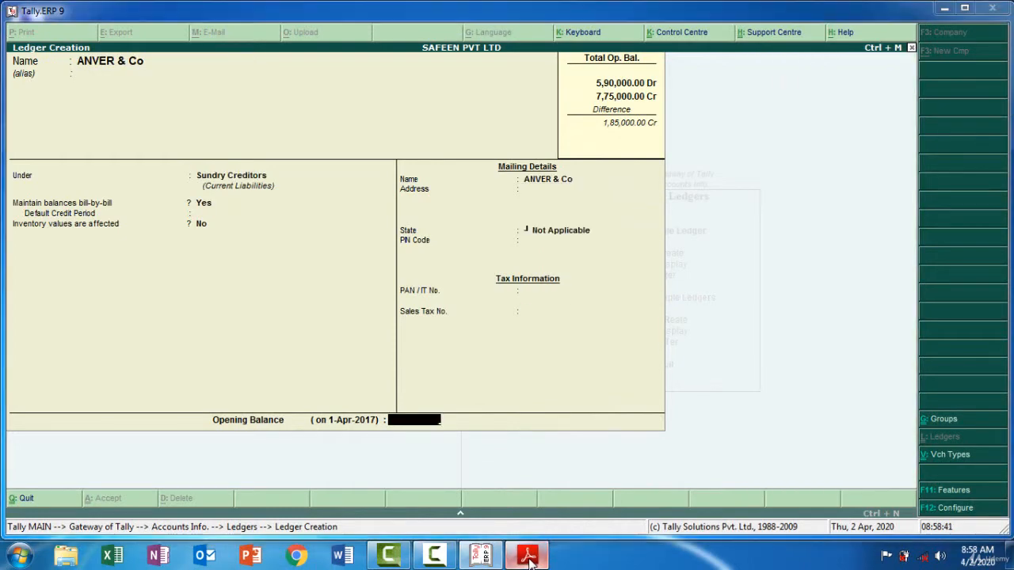
click(529, 557)
click(529, 558)
click(529, 557)
click(529, 558)
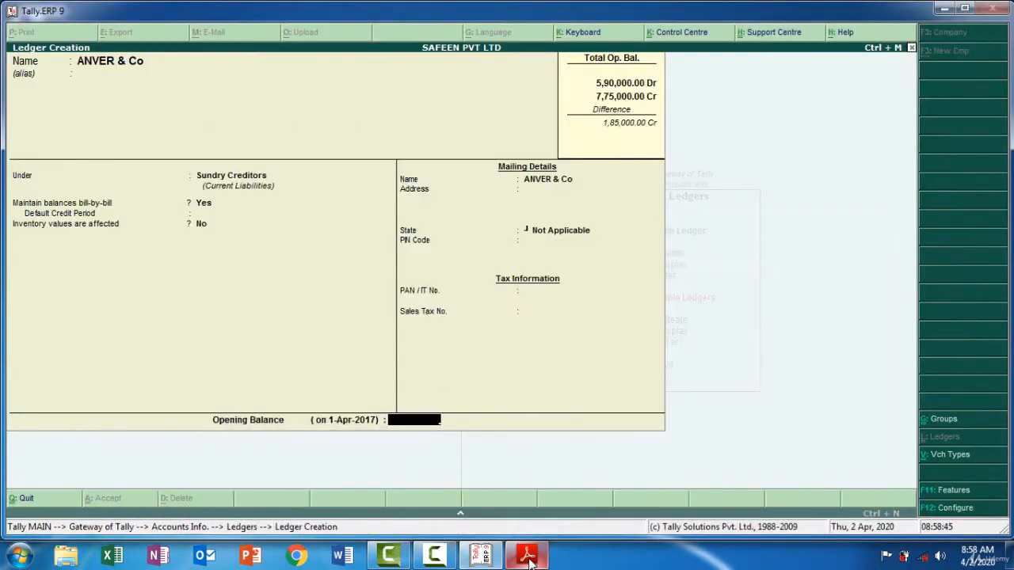
text(15,000)
key(Return)
key(Return)
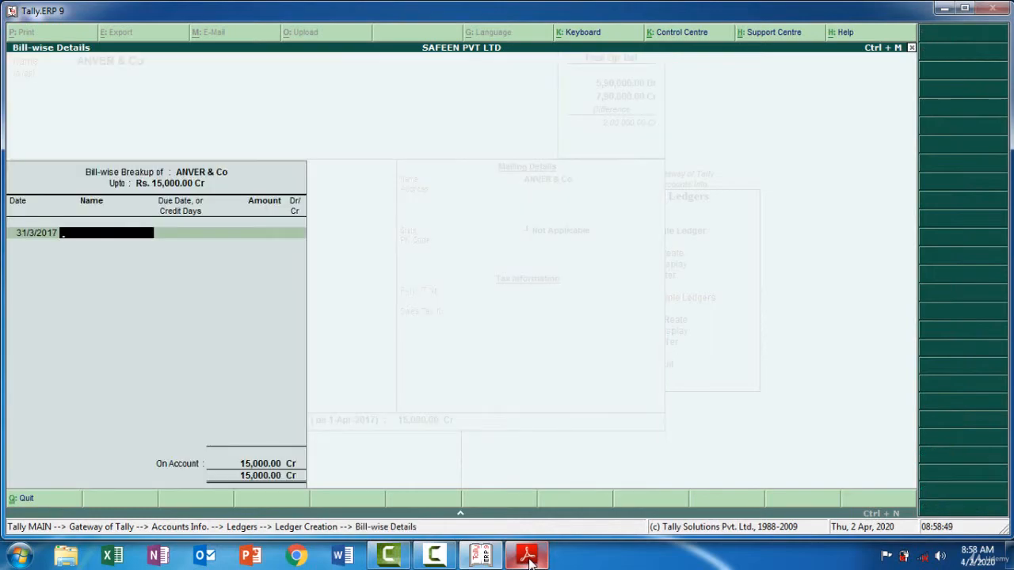
Keep the default bill date, check ANVER & Co's bill number in the PDF, and enter 45 as the bill name in Tally.ERP 9
click(529, 558)
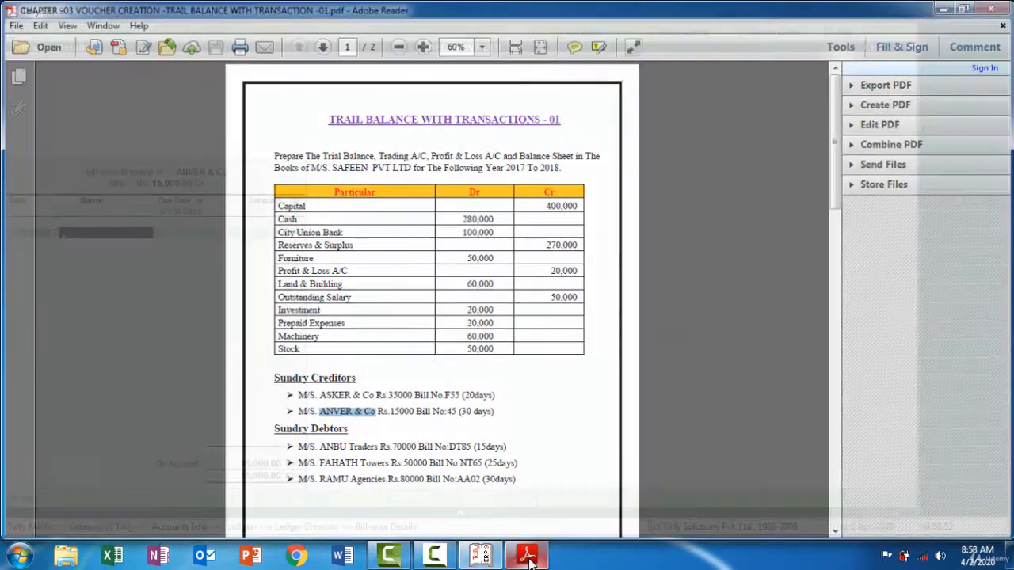
click(529, 558)
text(45)
key(Return)
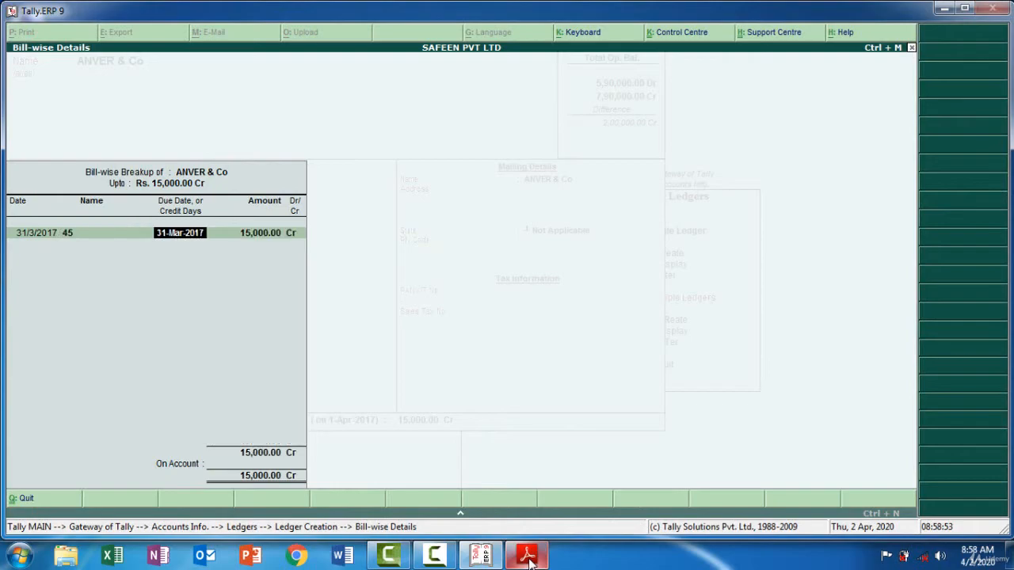
Check ANVER & Co's credit period in the PDF, enter 30 credit days for bill 45 in Tally.ERP 9, and save the ledger
click(529, 557)
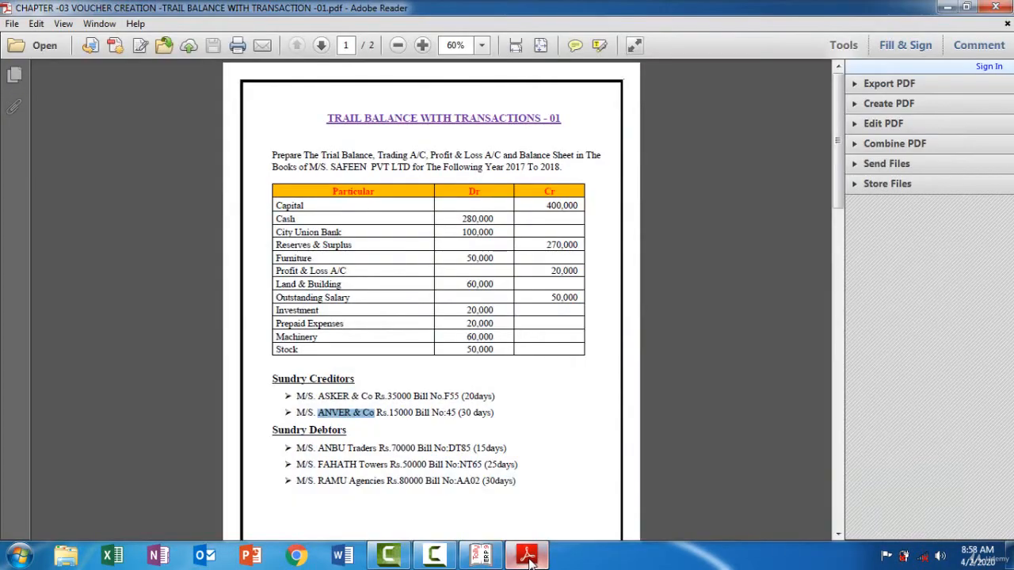
click(529, 557)
text(30)
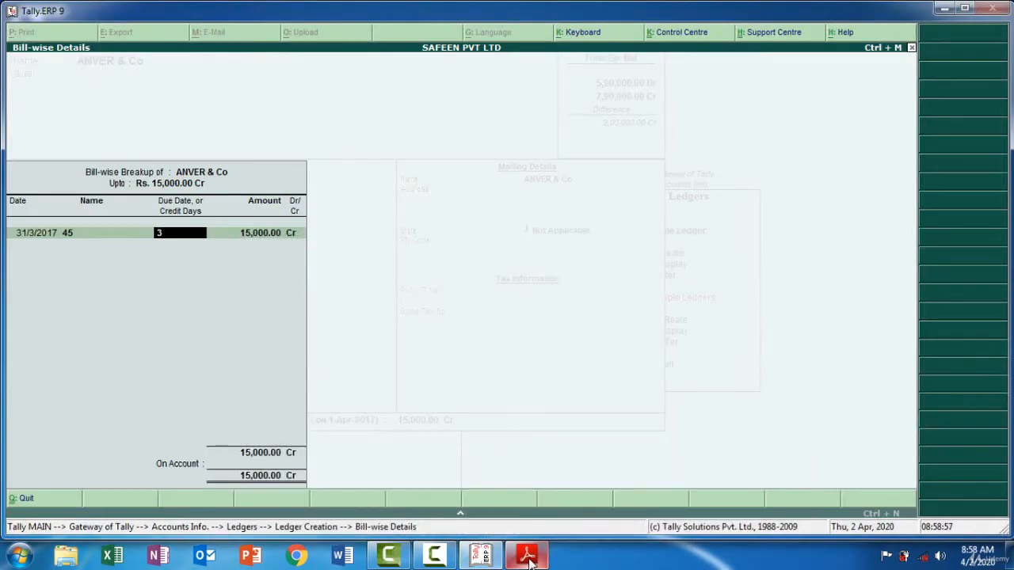
key(Return)
key(Return)
key(Return)
key(Return)
key(Return)
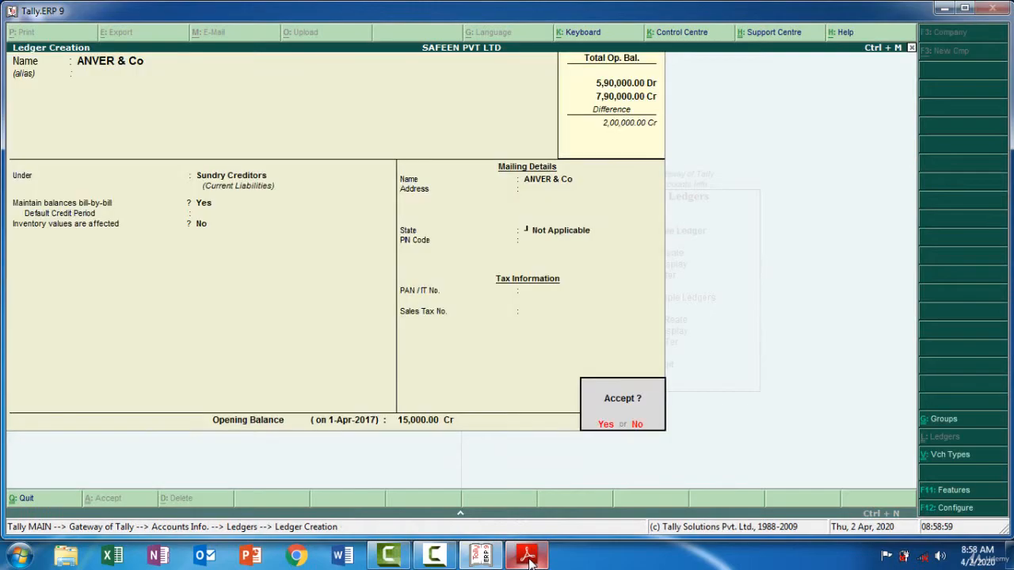
Copy ANBU Traders from the PDF as the next ledger's name in Tally.ERP 9 and group it under Sundry Debtors with bill-by-bill balances
click(529, 558)
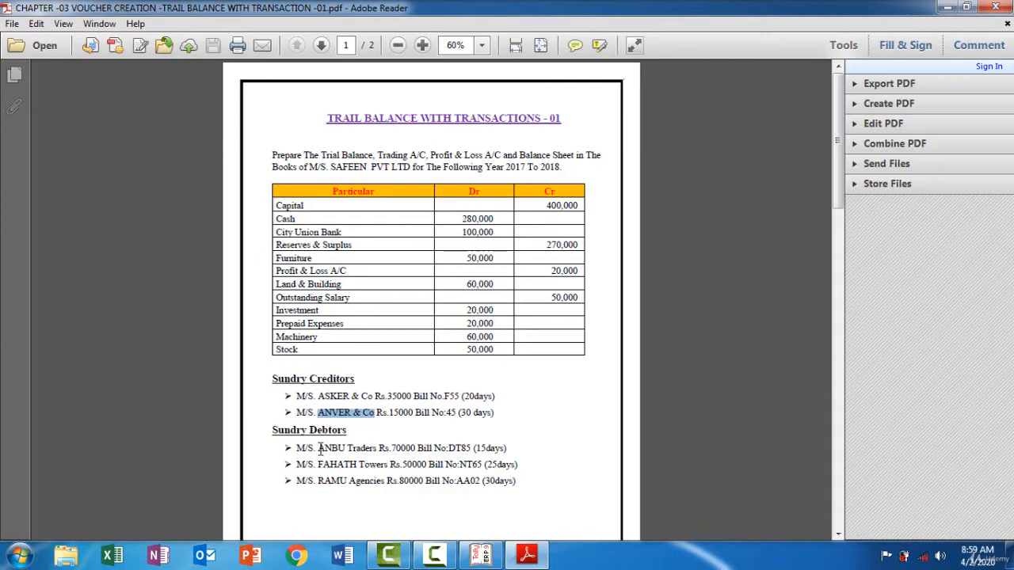
drag(318, 450, 374, 448)
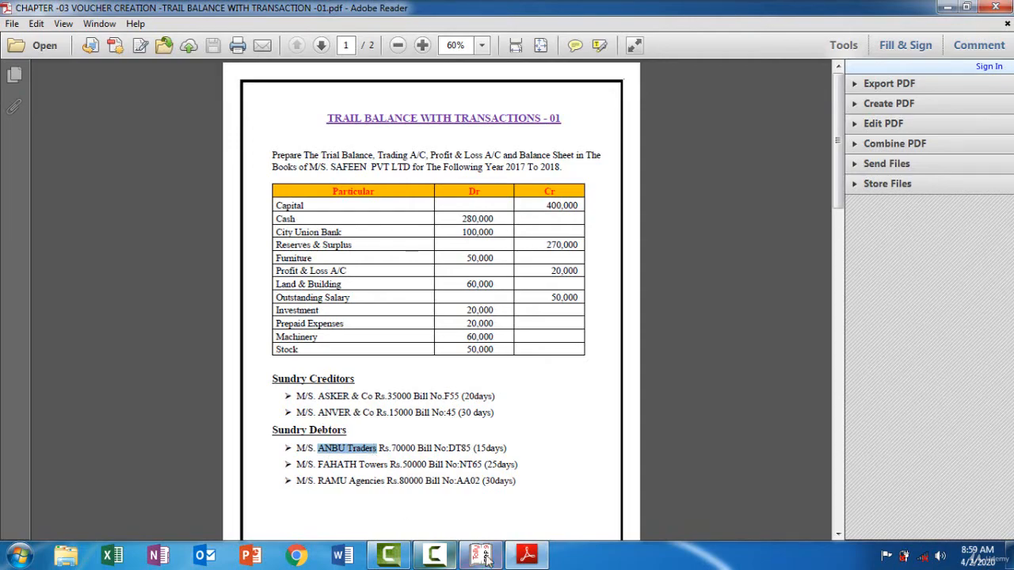
click(527, 555)
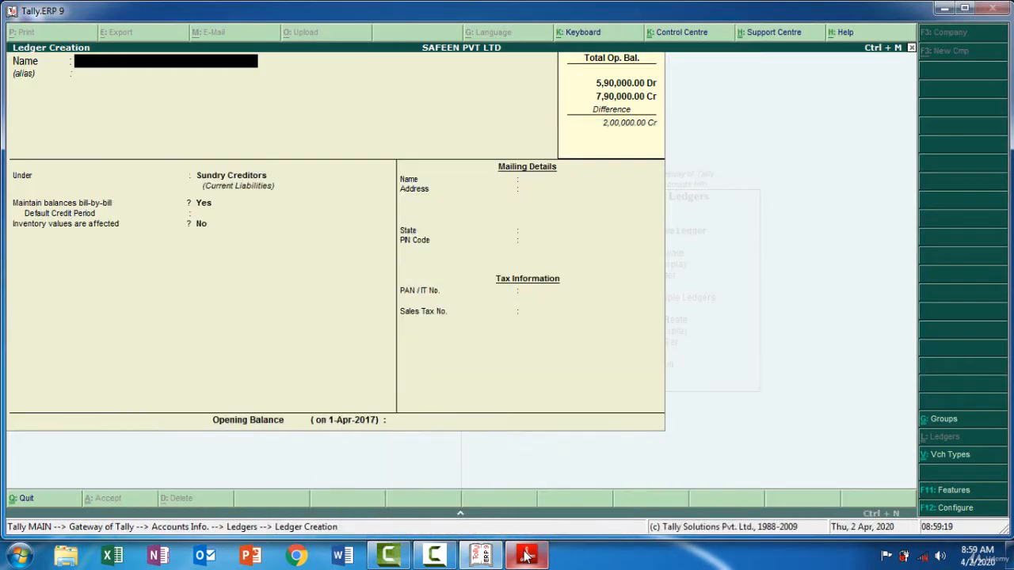
key(ctrl+alt+v)
key(Return)
key(Return)
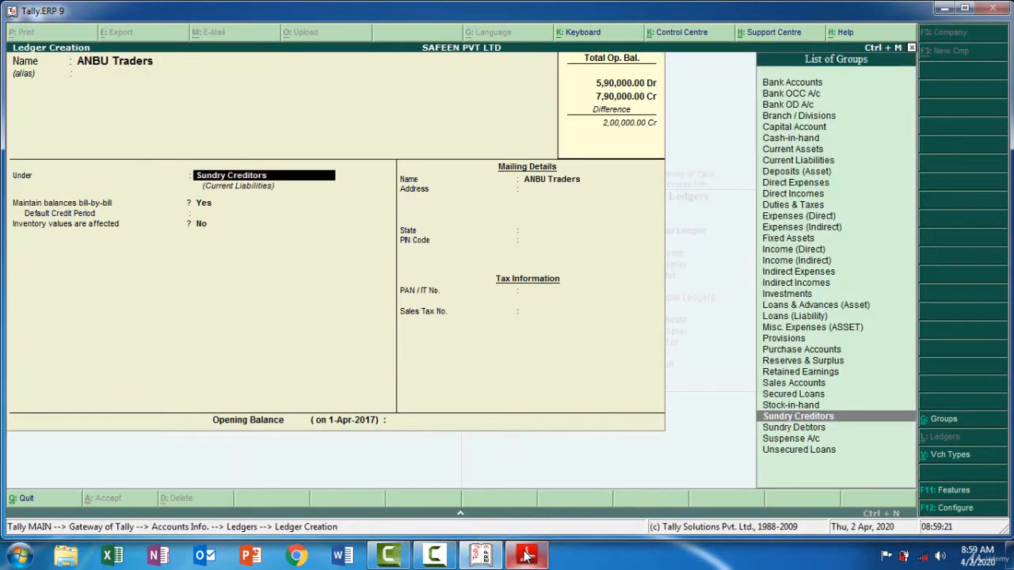
text(Sun)
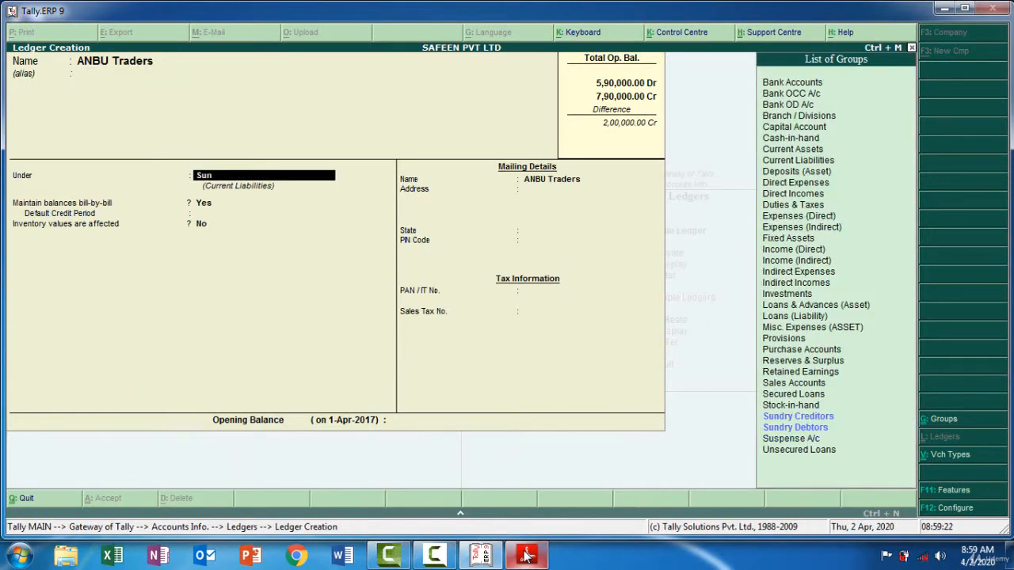
key(Down)
key(Return)
Keep ANBU Traders' default mailing and tax details, check its amount in the PDF, and enter a 70,000 debit opening balance in Tally.ERP 9
key(Return)
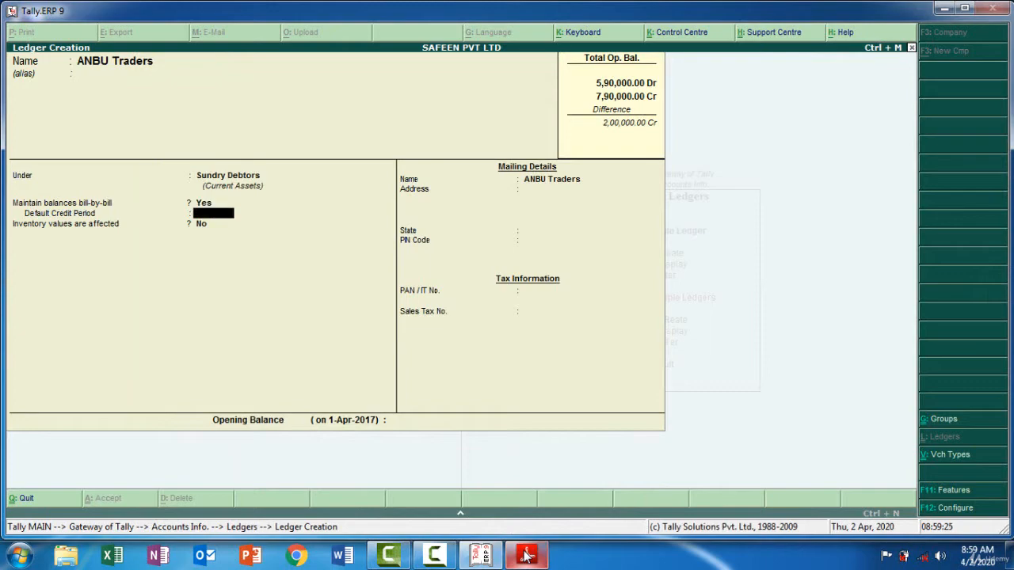
key(Return)
key(Return)
key(Return)
key(Return)
key(Return)
key(Return)
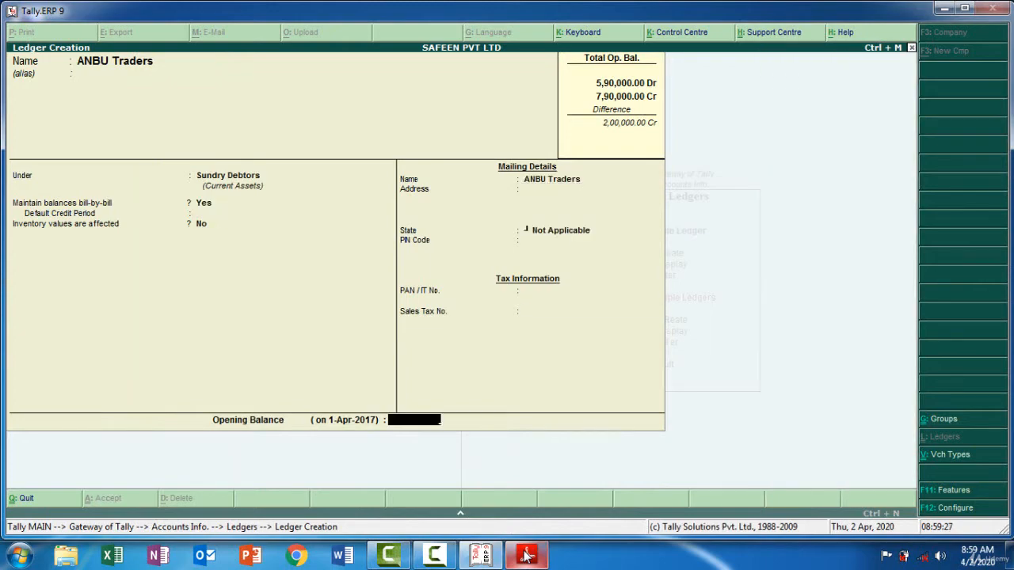
click(526, 557)
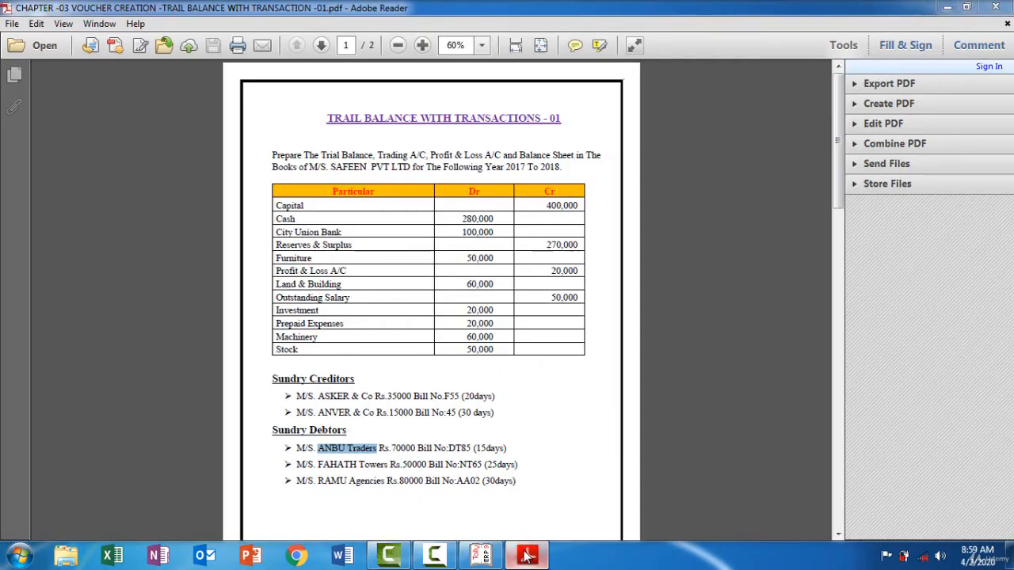
click(527, 557)
text(70000)
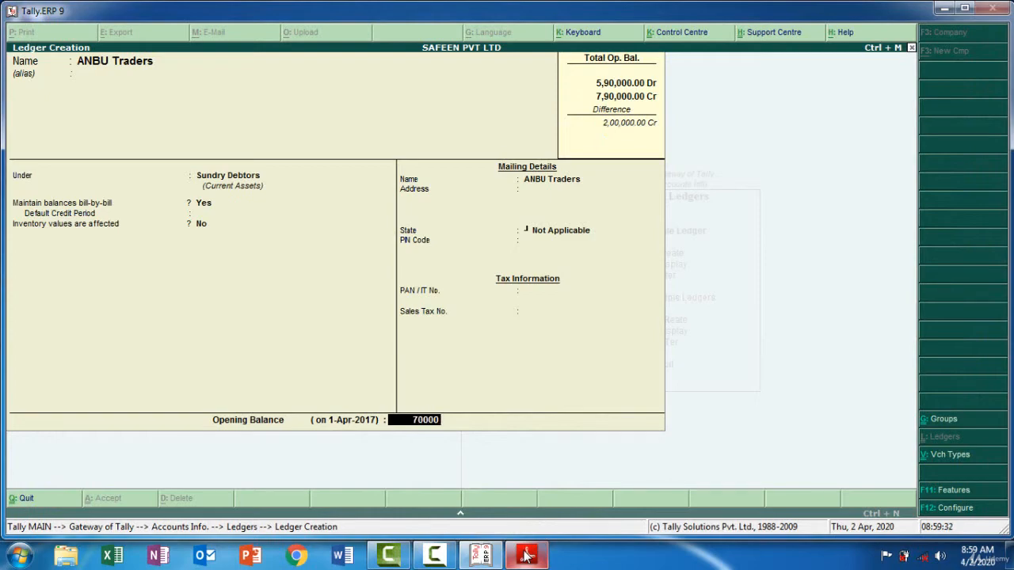
key(Return)
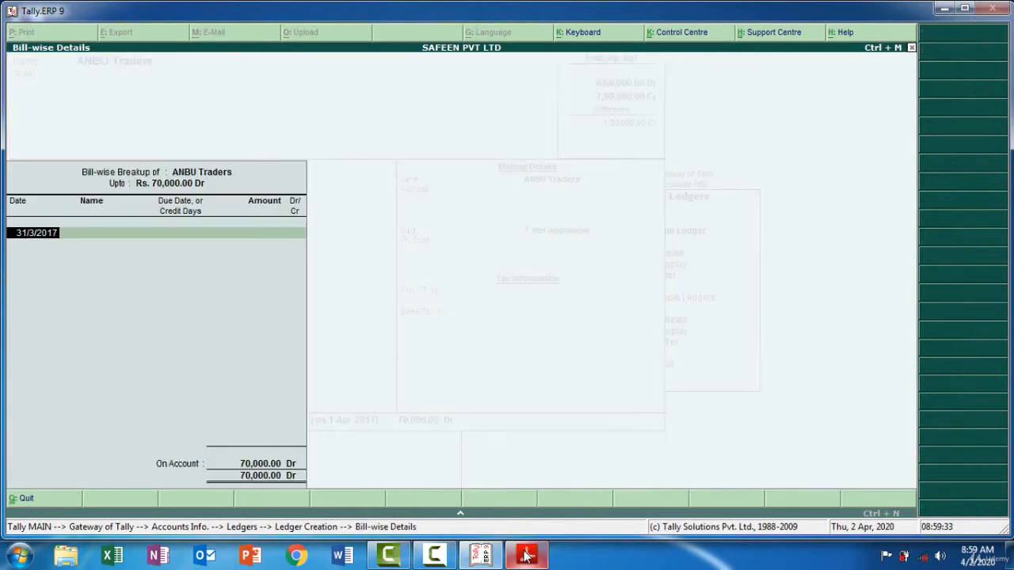
Keep the default bill date, check ANBU Traders' bill number in the PDF, and enter DT85 as the bill name in Tally.ERP 9
key(Return)
click(527, 557)
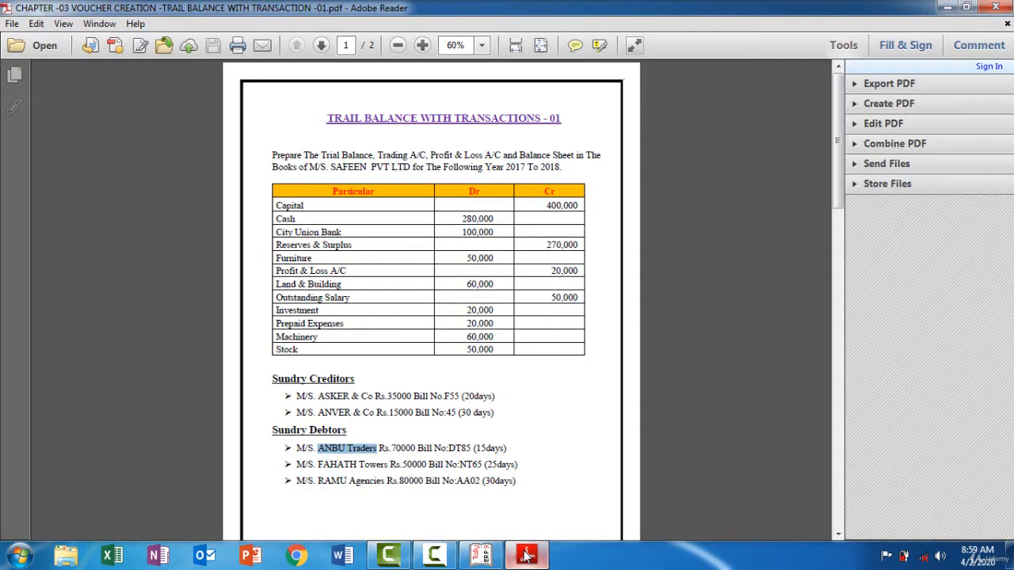
click(527, 557)
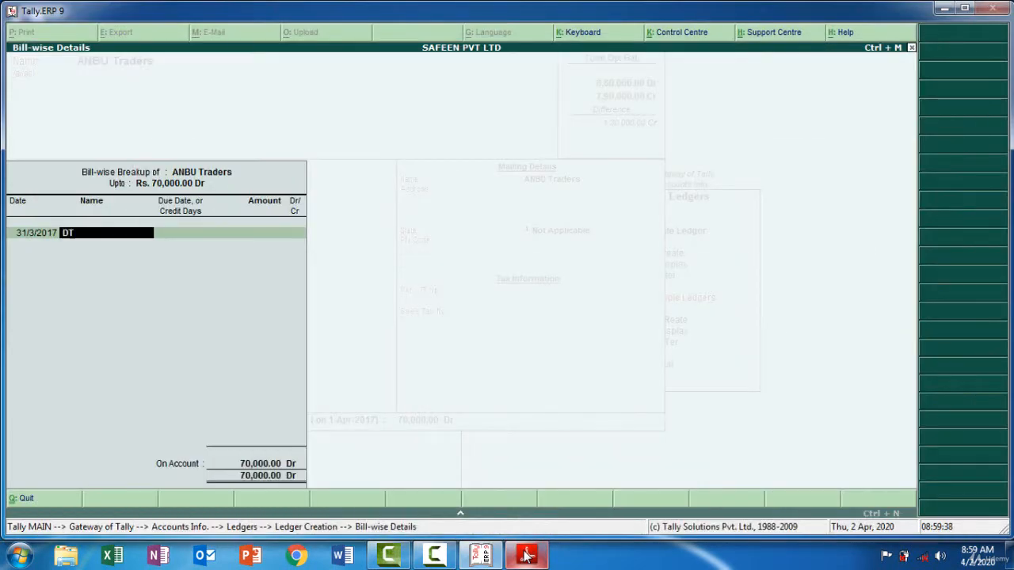
text(DT85)
key(Return)
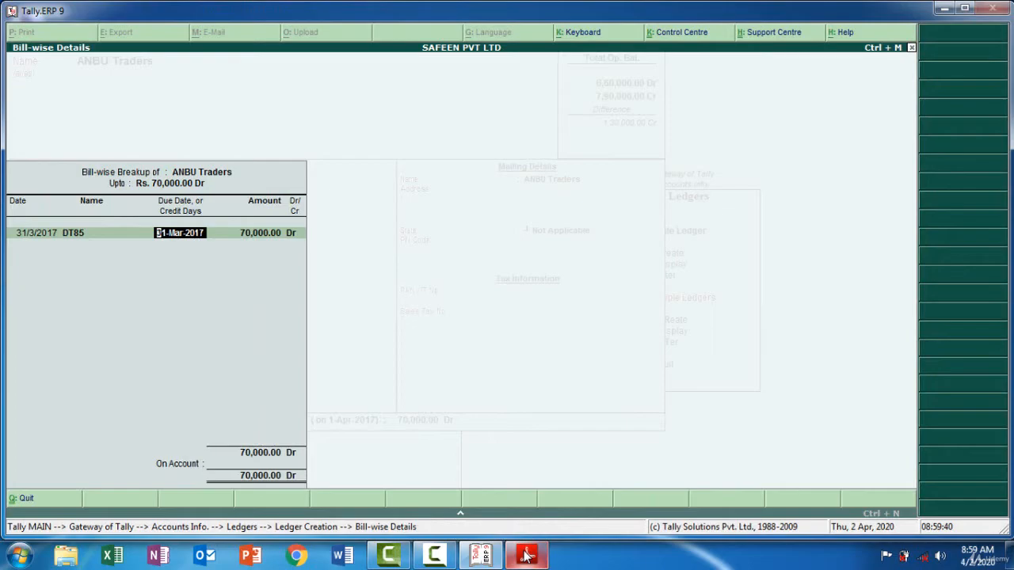
Check ANBU Traders' credit period in the PDF, enter 150 as bill DT85's credit days in Tally.ERP 9, and complete the bill-wise breakup
click(527, 557)
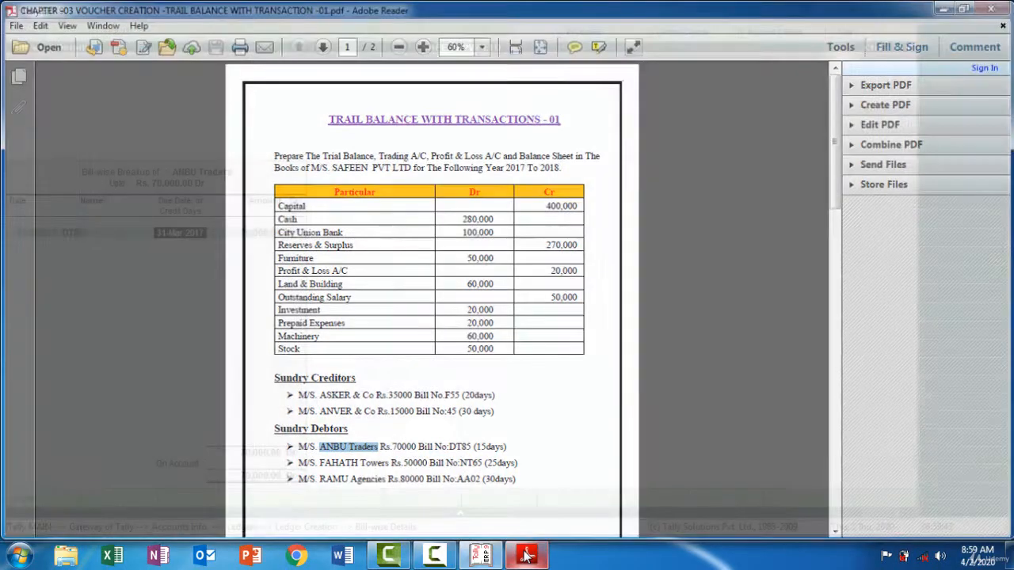
click(527, 557)
text(150)
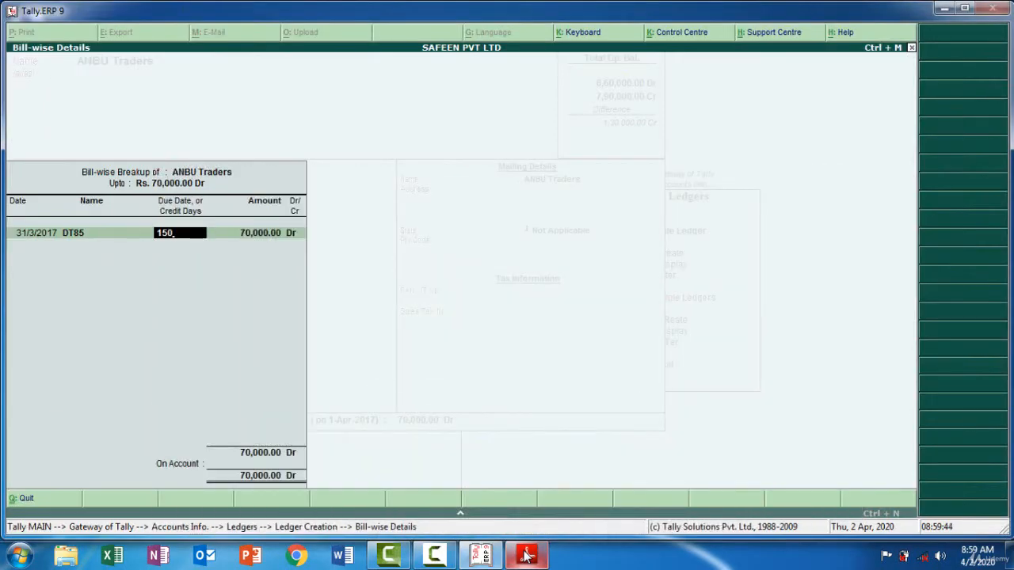
key(Return)
key(Return)
key(Return)
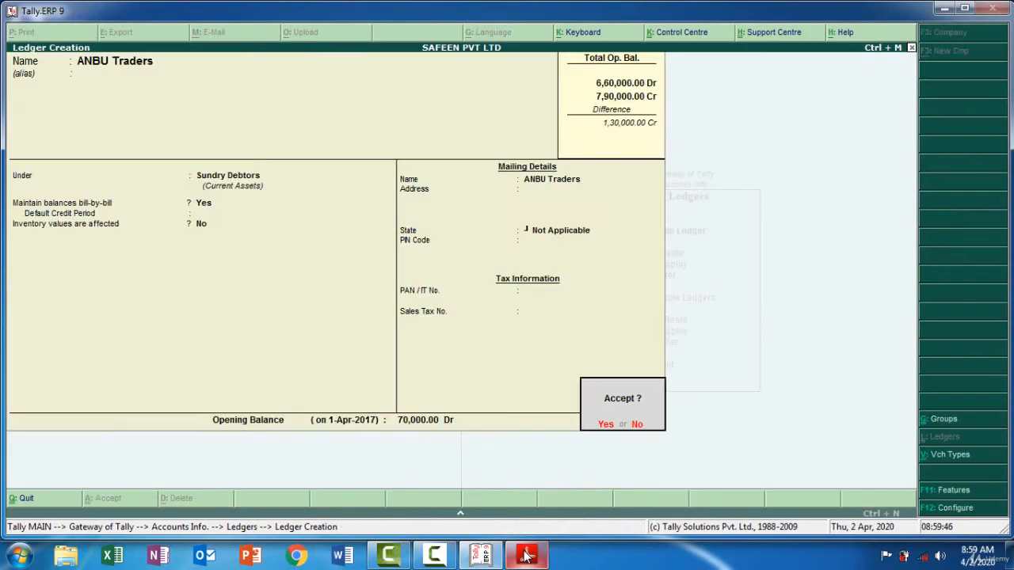
Save the ANBU Traders ledger, and copy FAHATH Towers from the PDF as the next ledger's name in Tally.ERP 9
key(Return)
click(527, 557)
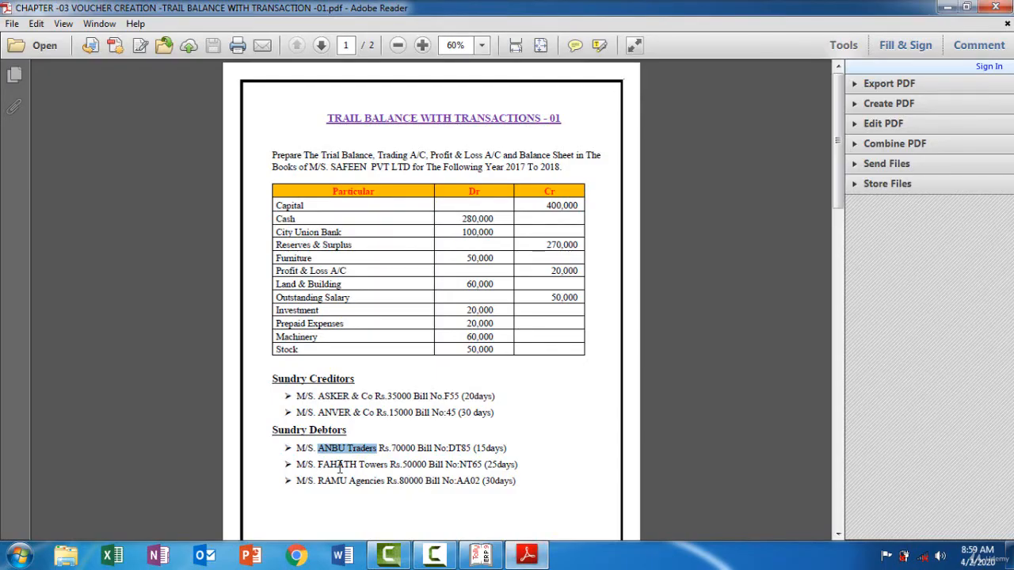
drag(319, 465, 366, 468)
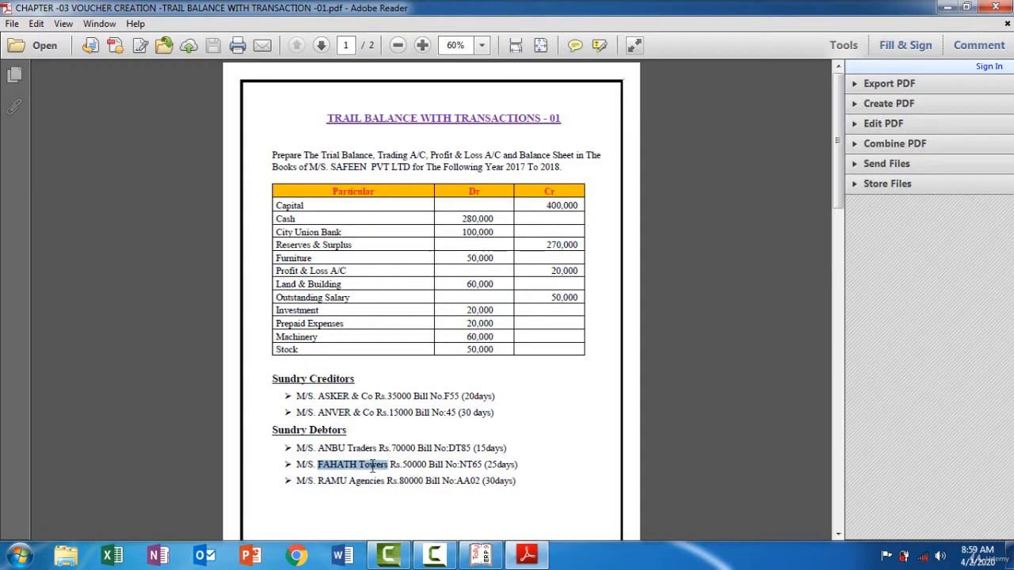
click(529, 557)
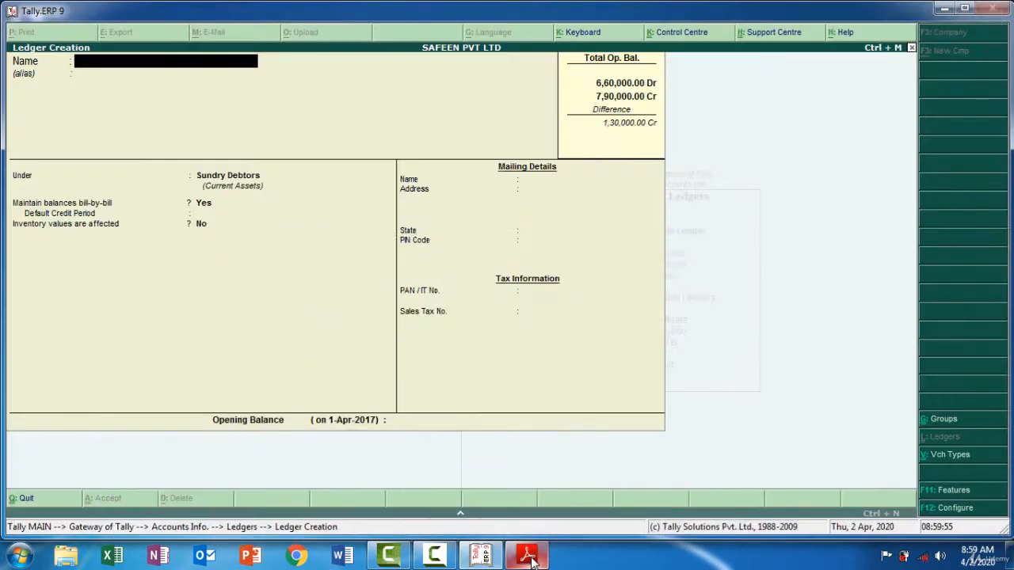
key(ctrl+alt+v)
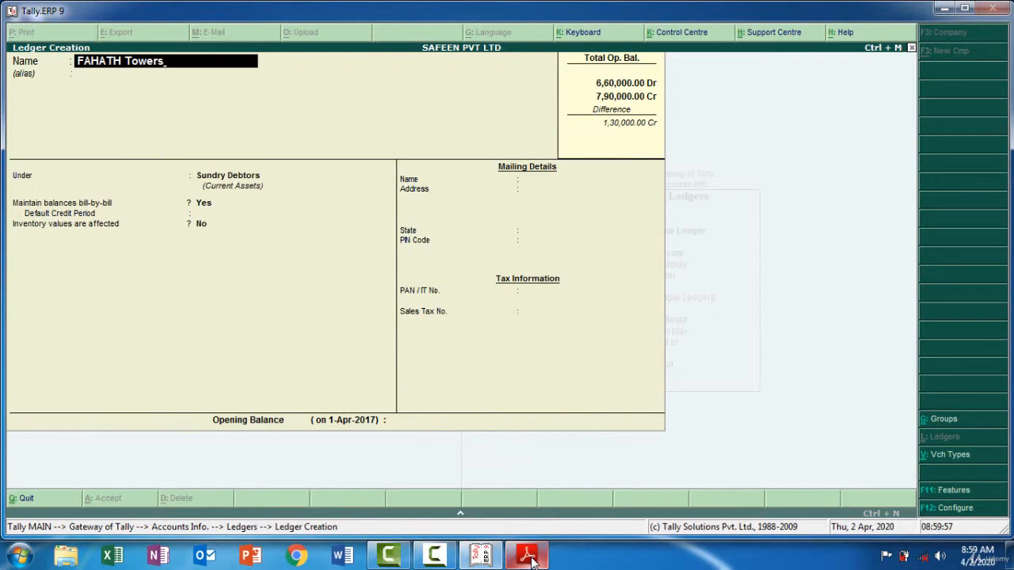
Keep FAHATH Towers under Sundry Debtors with default details, check its amount in the PDF, and enter a 50,000 debit opening balance in Tally.ERP 9
key(Return)
key(Return)
key(Return)
key(Return)
key(Return)
key(Return)
key(Return)
key(Return)
key(Return)
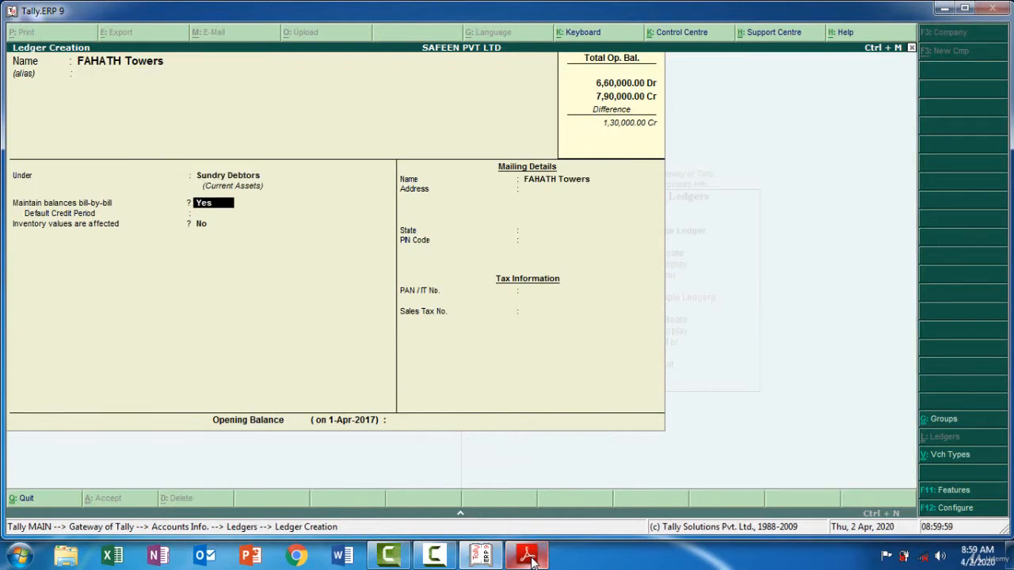
key(Return)
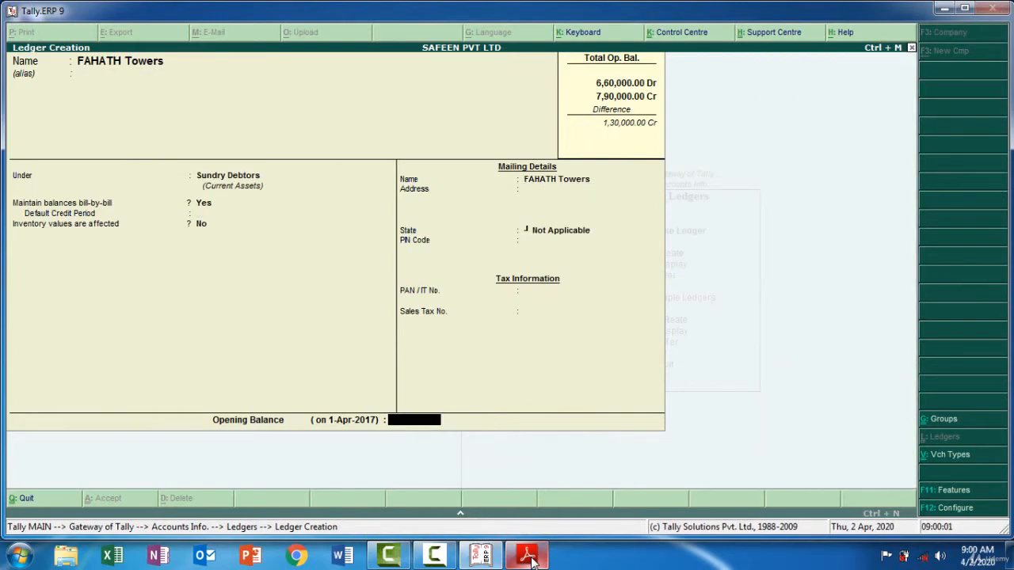
click(527, 556)
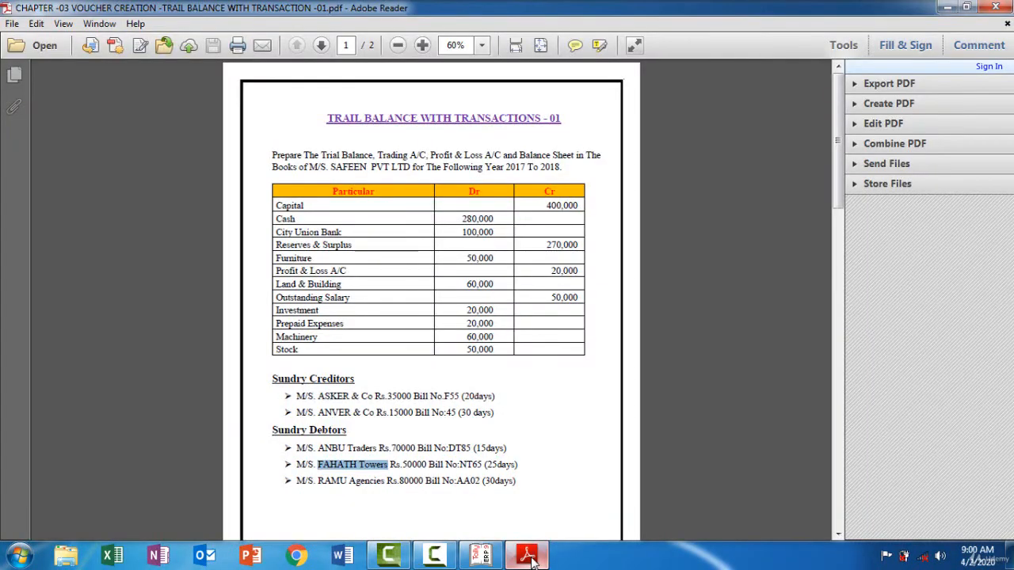
click(527, 556)
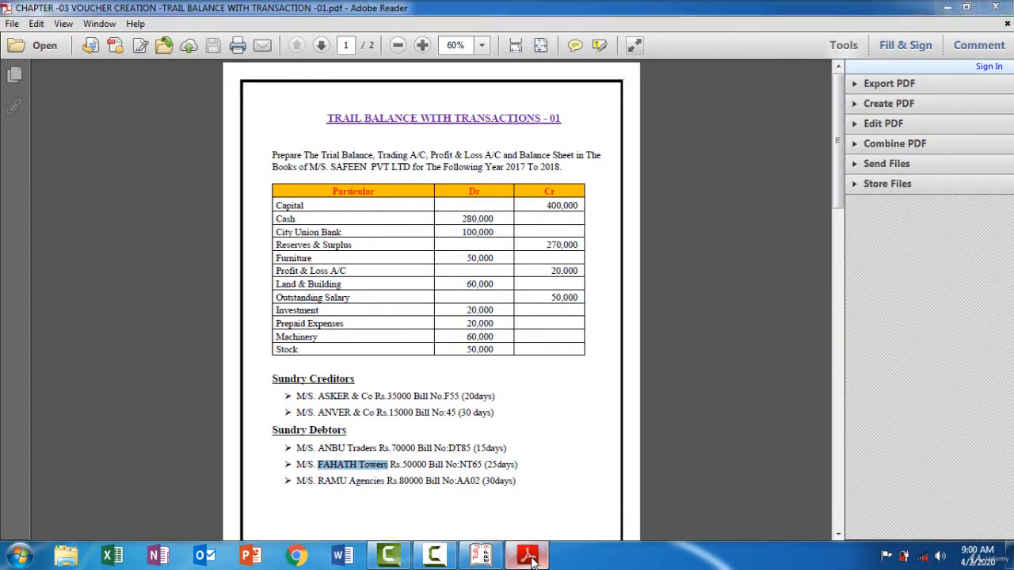
text(50000)
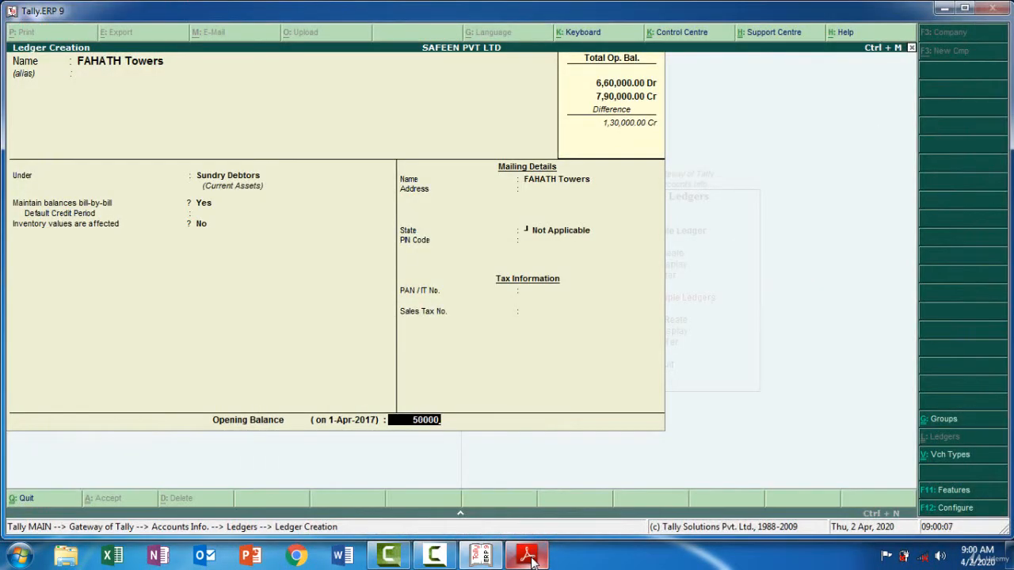
key(Return)
key(Return)
key(Return)
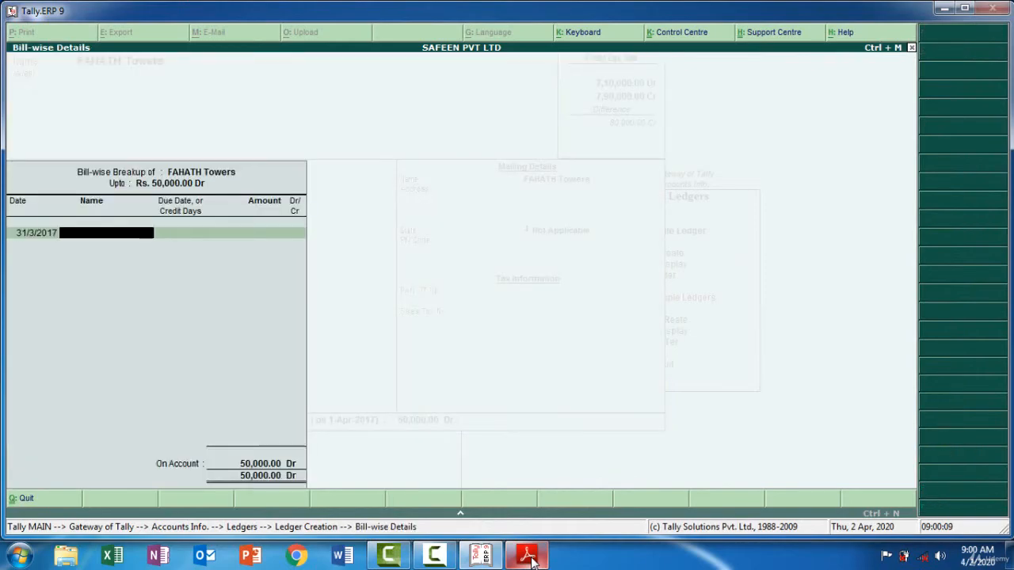
Keep the default bill date, check FAHATH Towers' bill number in the PDF, and enter NT65 as the bill name in Tally.ERP 9
click(527, 557)
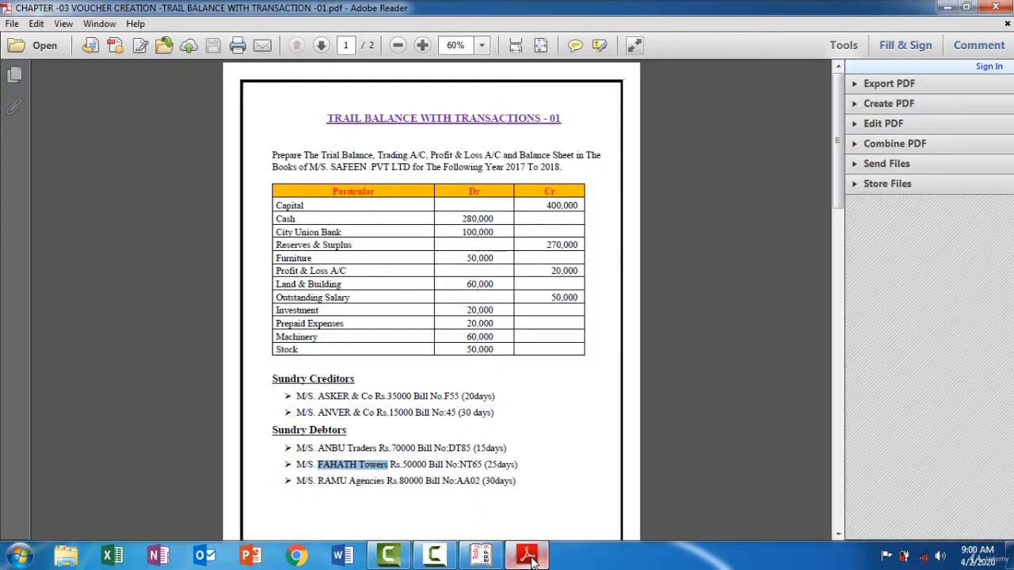
click(528, 557)
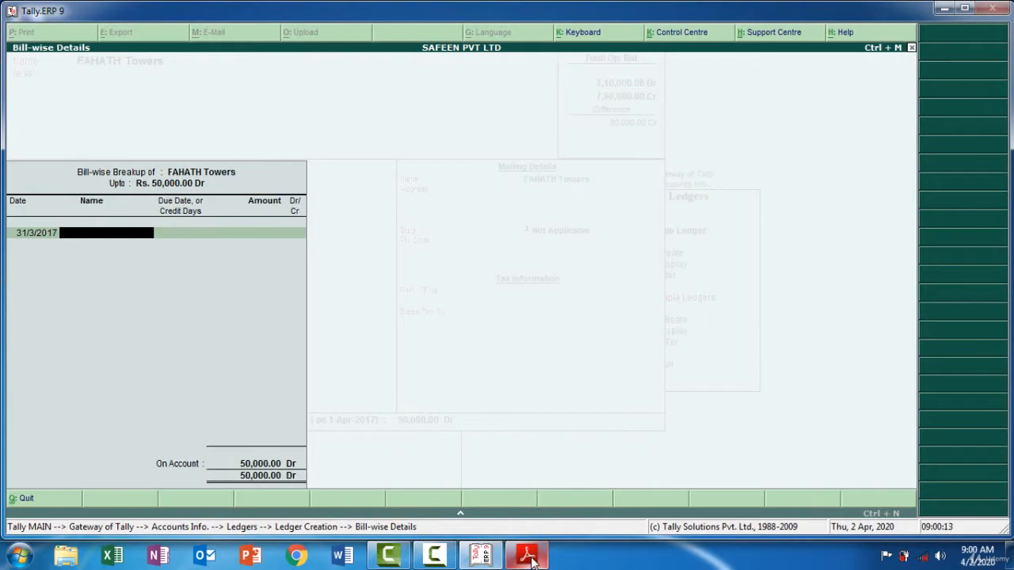
click(530, 558)
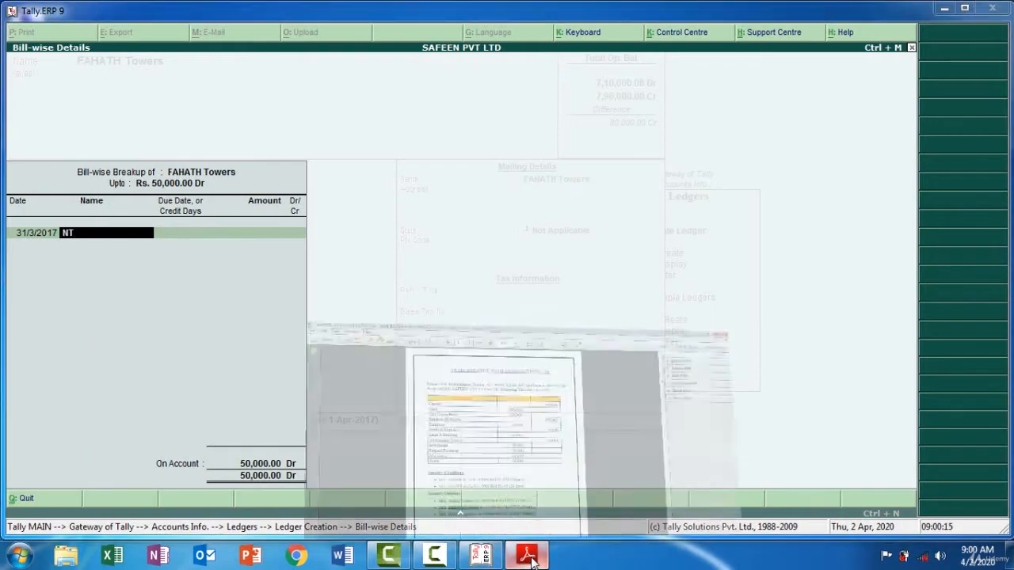
click(529, 558)
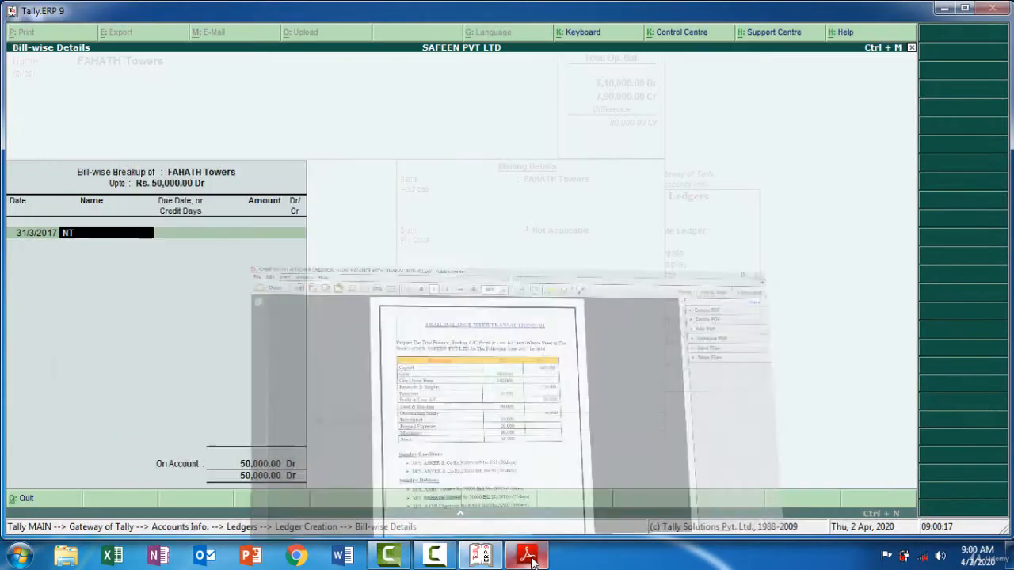
text(65)
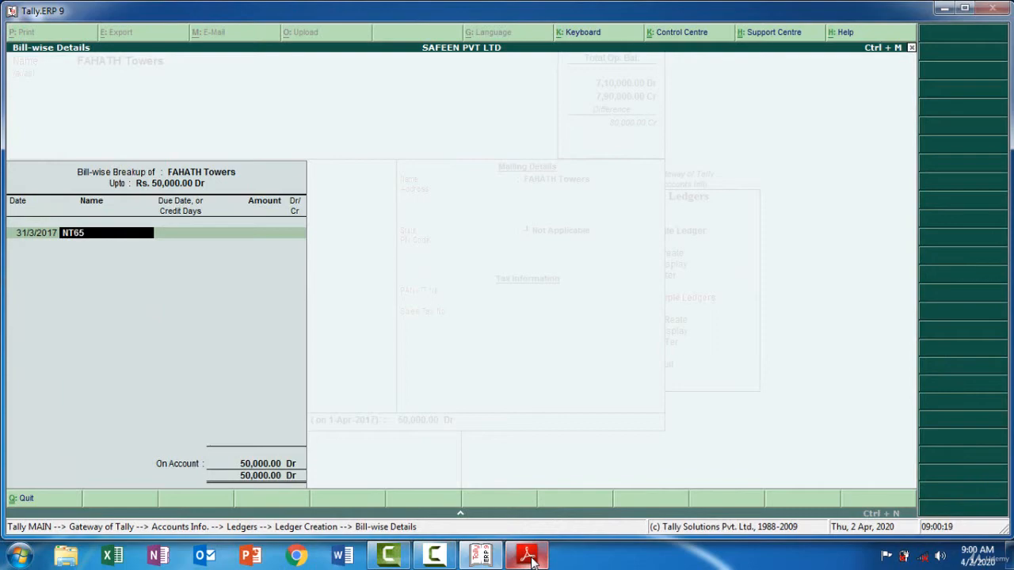
key(Return)
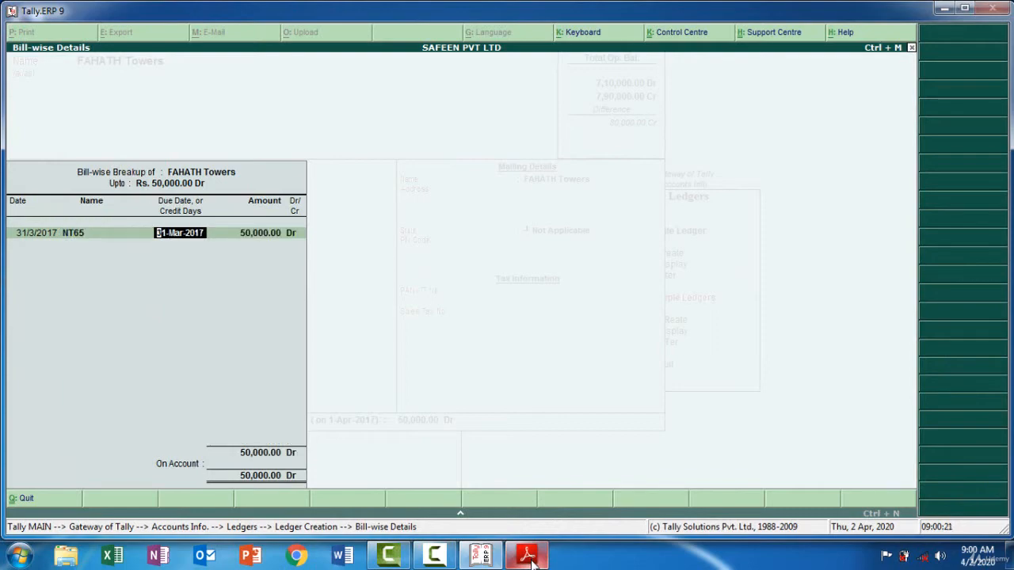
Check FAHATH Towers' credit period in the PDF, enter 25 as bill NT65's credit days in Tally.ERP 9, and save the ledger
click(528, 556)
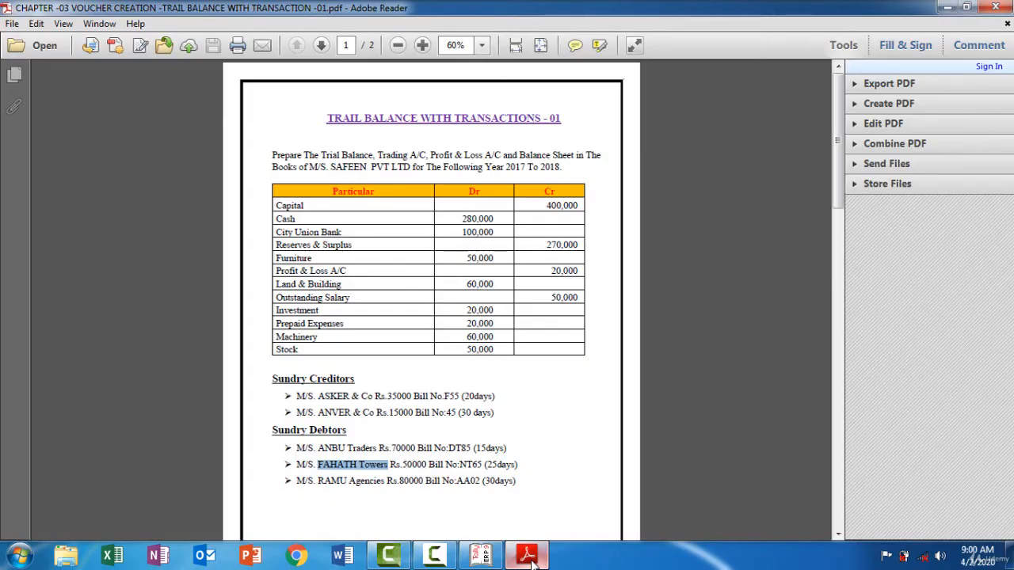
click(528, 557)
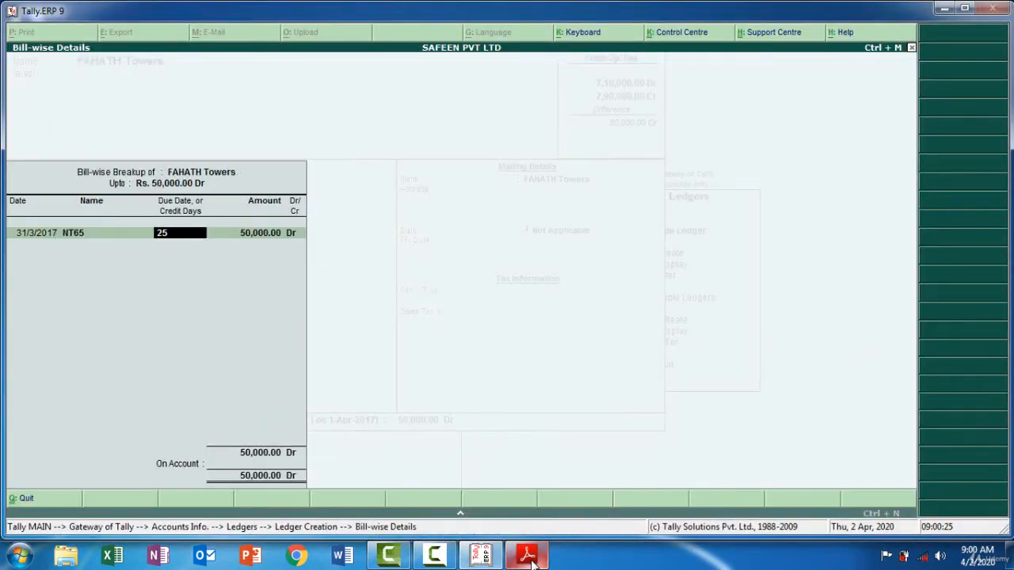
key(Return)
key(Return)
key(Return)
key(Return)
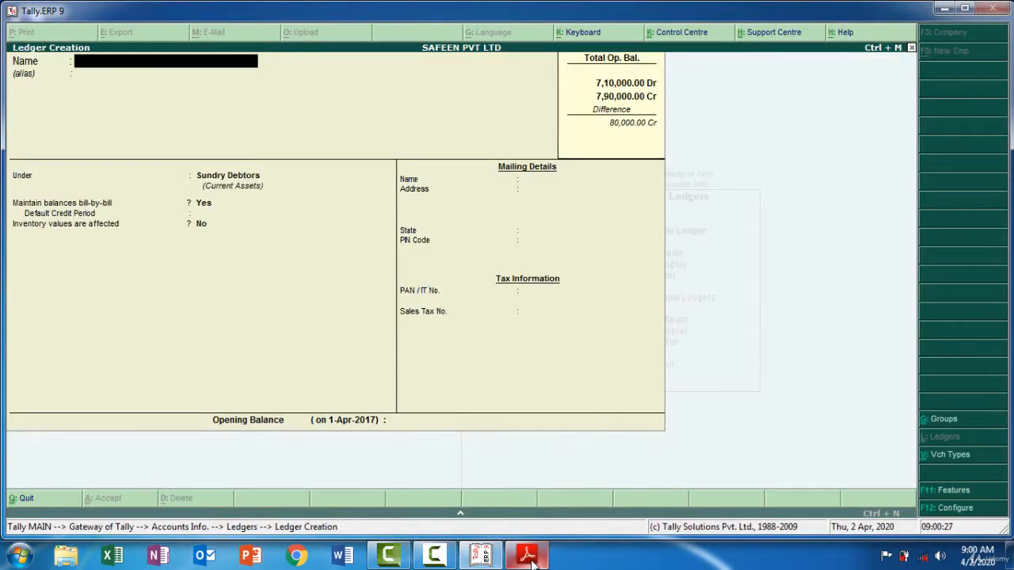
Copy RAMU Agencies from the PDF's Sundry Debtors list as the next ledger's name in Tally.ERP 9
click(529, 557)
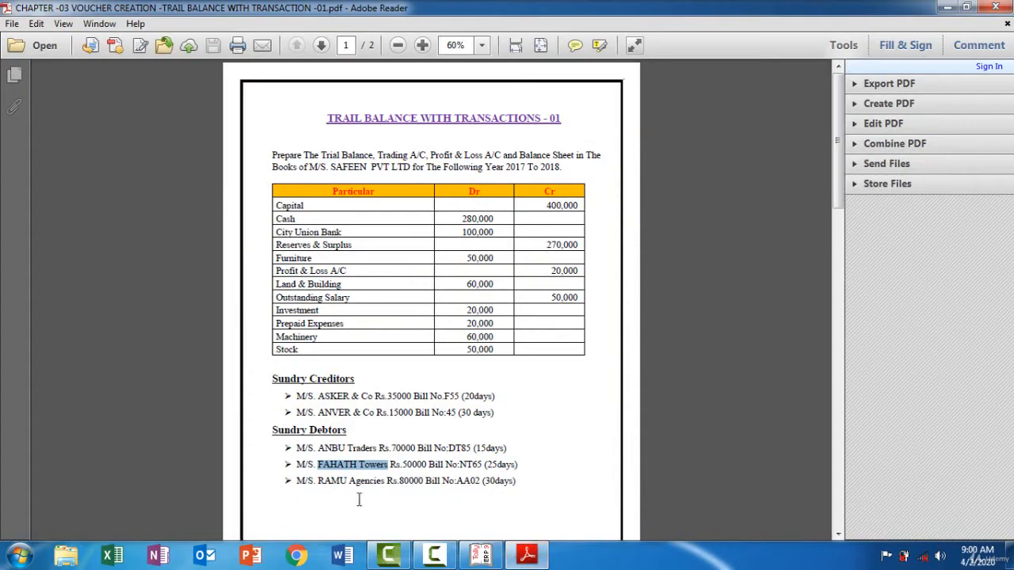
drag(317, 481, 352, 485)
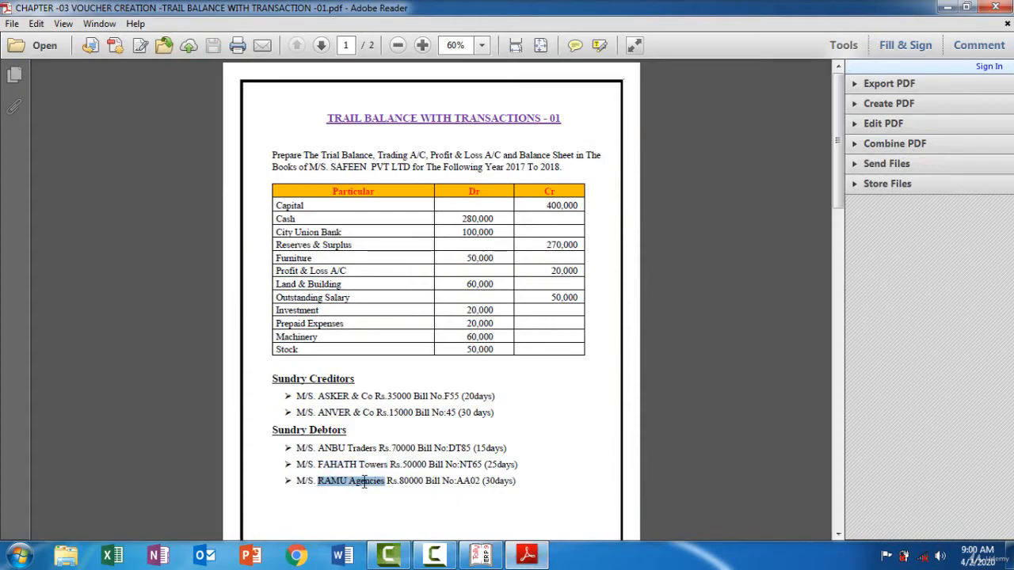
click(528, 556)
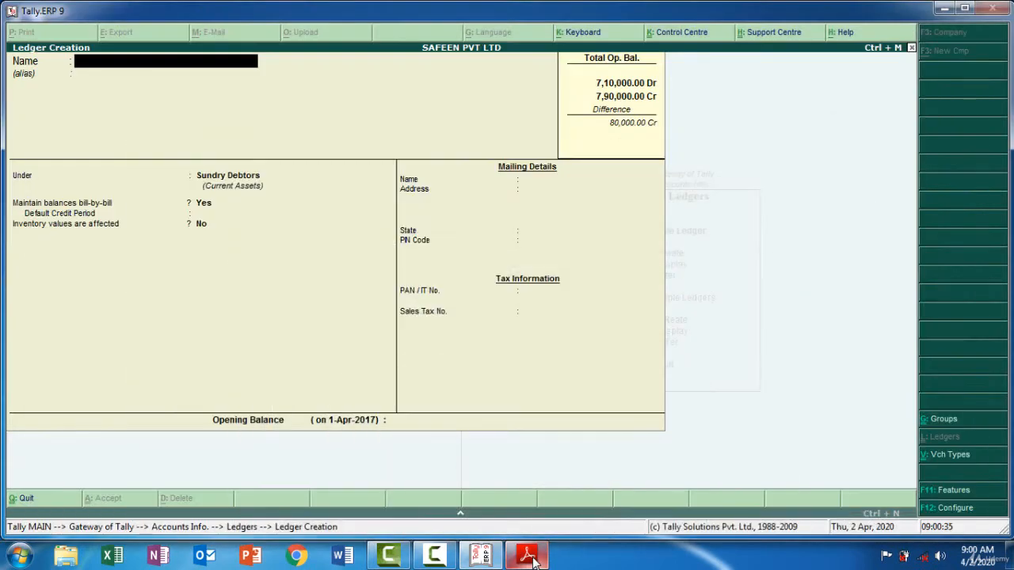
key(ctrl+alt+v)
key(Return)
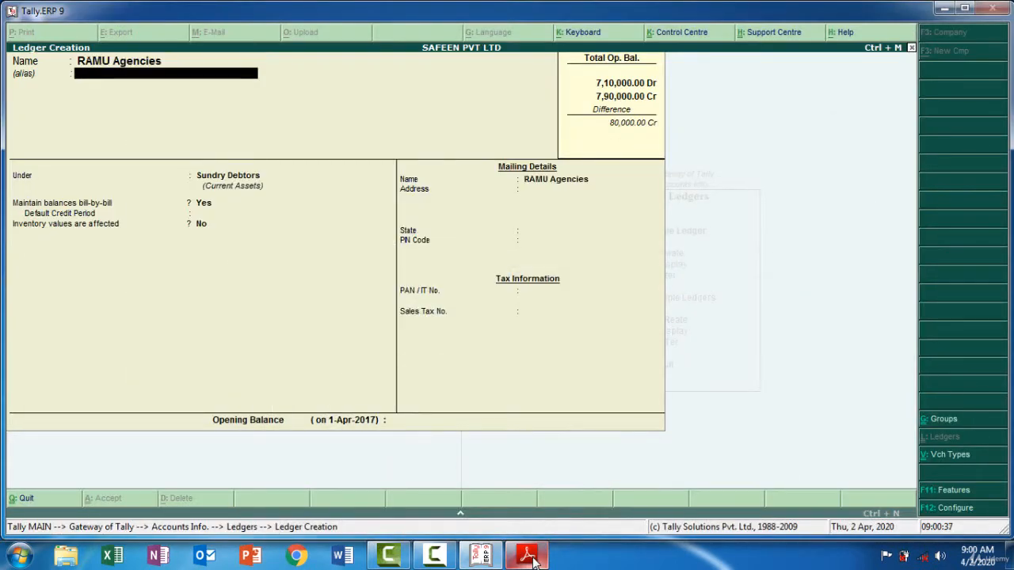
Keep RAMU Agencies under Sundry Debtors with default details, check its amount in the PDF, and enter an 80,000 debit opening balance in Tally.ERP 9
key(Return)
key(Return)
key(Return)
key(Return)
key(Return)
key(Return)
key(Return)
key(Return)
key(Return)
key(Return)
key(Return)
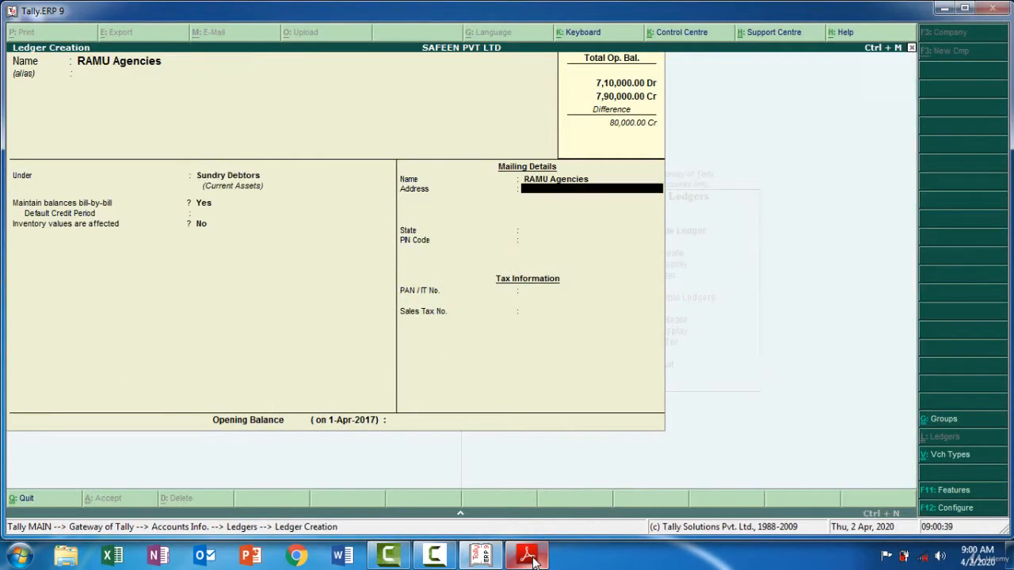
click(531, 556)
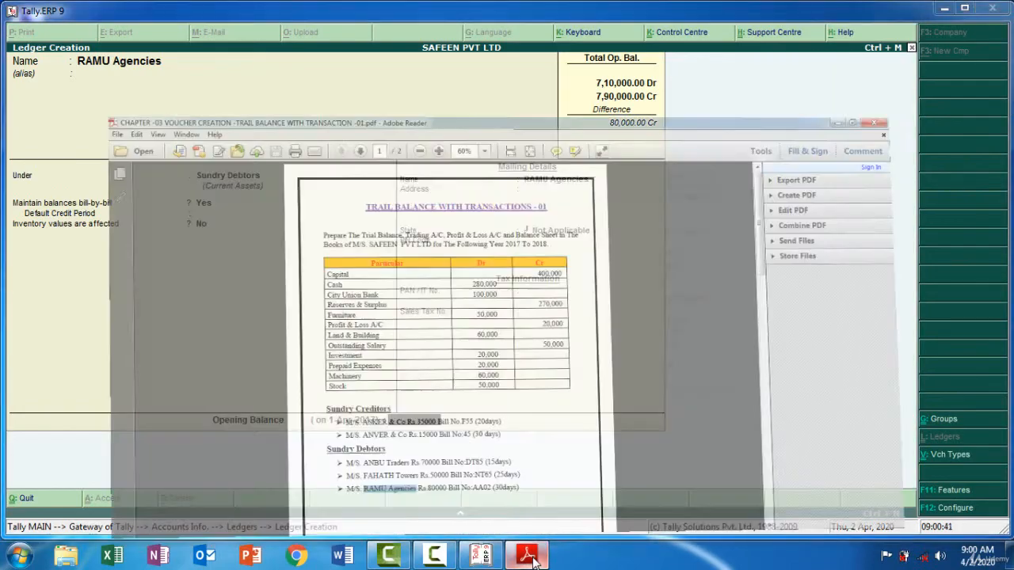
click(530, 556)
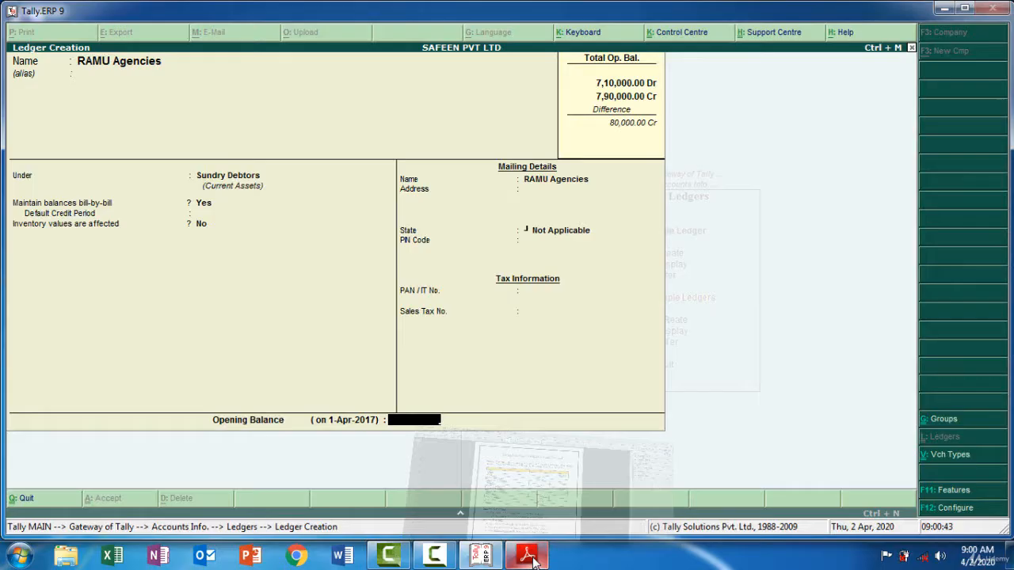
text(80000)
key(Return)
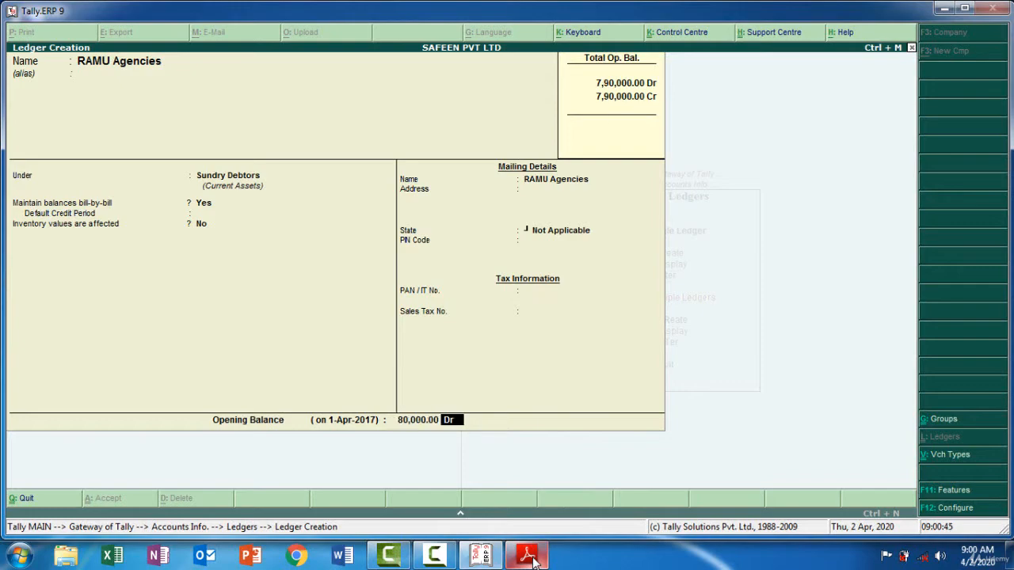
key(Return)
key(Return)
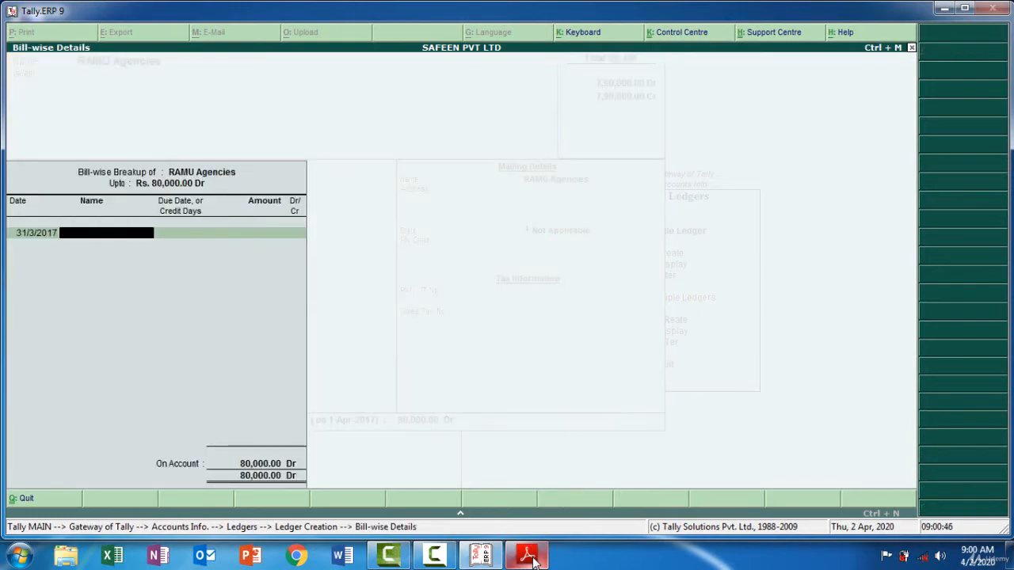
Keep the default bill date, check RAMU Agencies' bill number in the PDF, and enter AA02 as the bill name in Tally.ERP 9
click(531, 556)
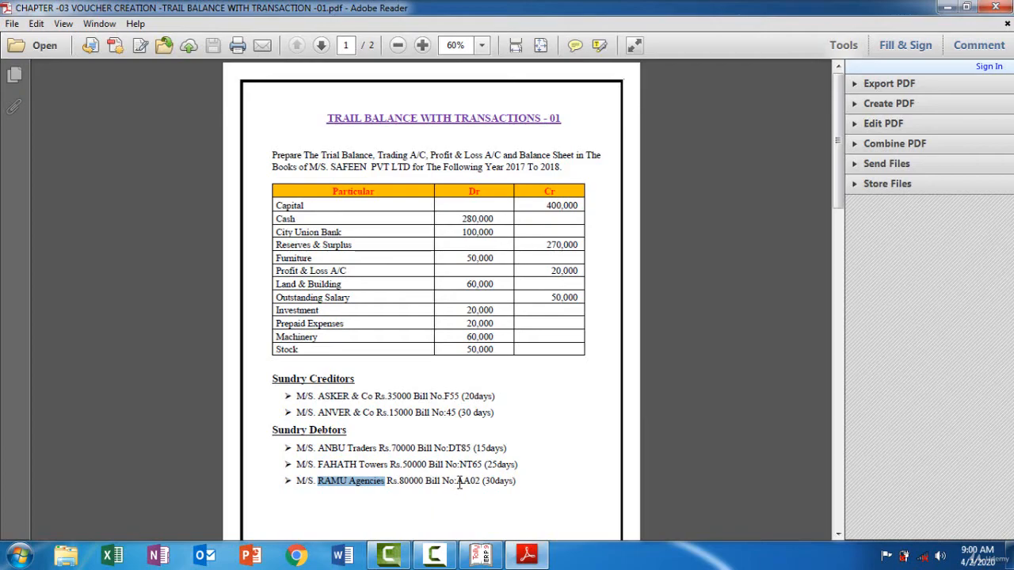
click(527, 557)
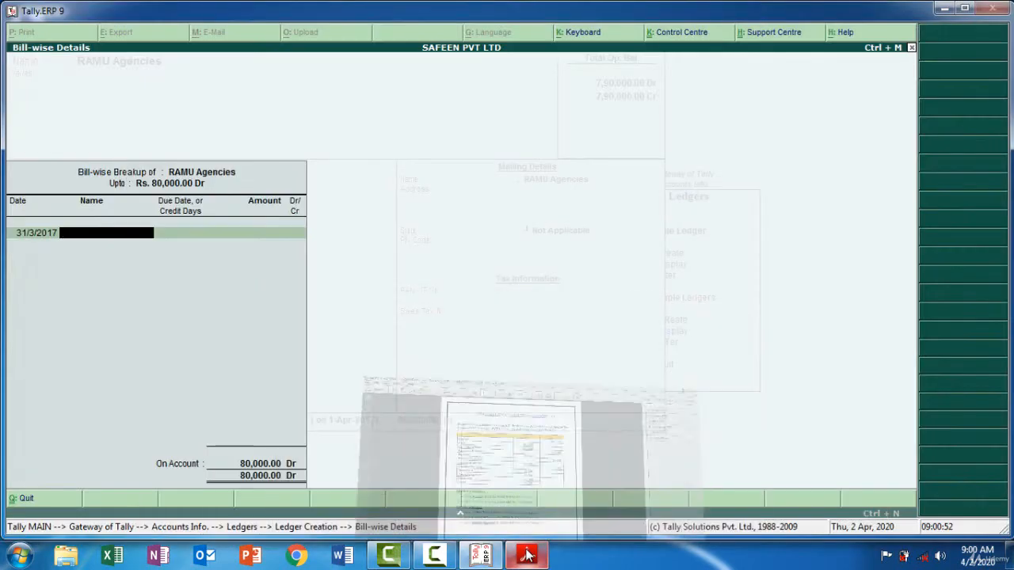
text(AA02)
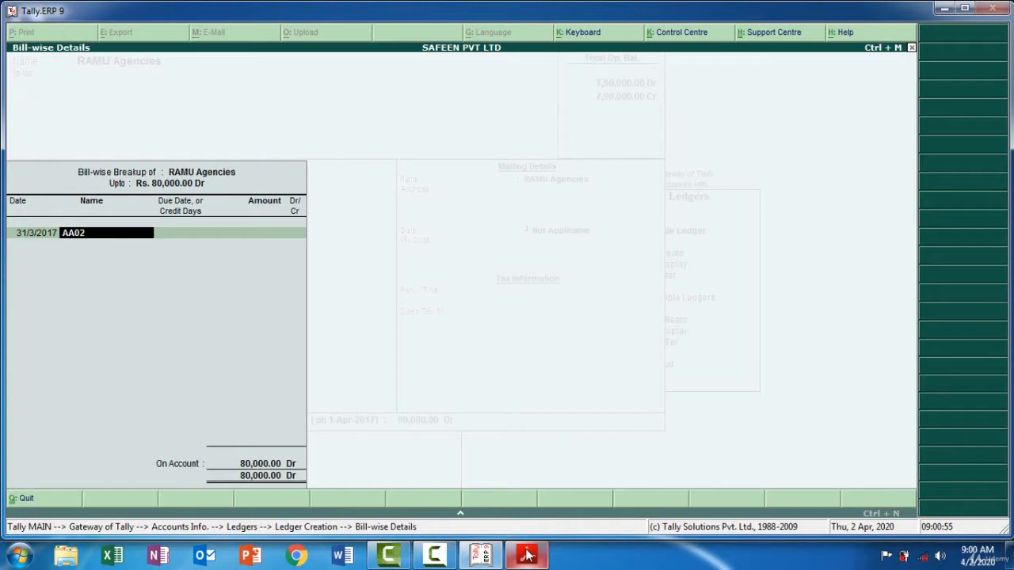
key(Return)
Check RAMU Agencies' credit period in the PDF, enter 30 as bill AA02's credit days in Tally.ERP 9, and save the ledger
click(527, 557)
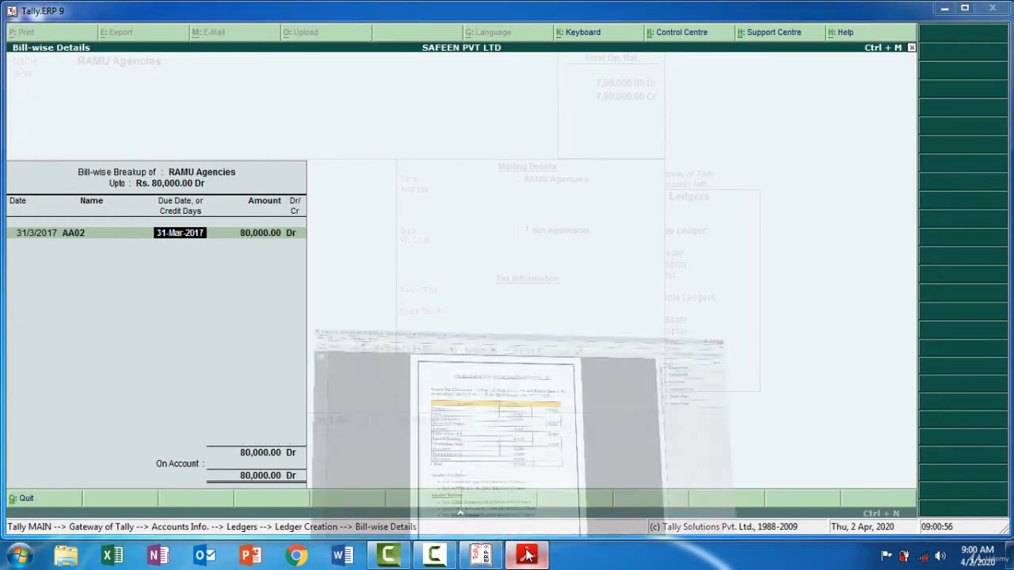
click(527, 556)
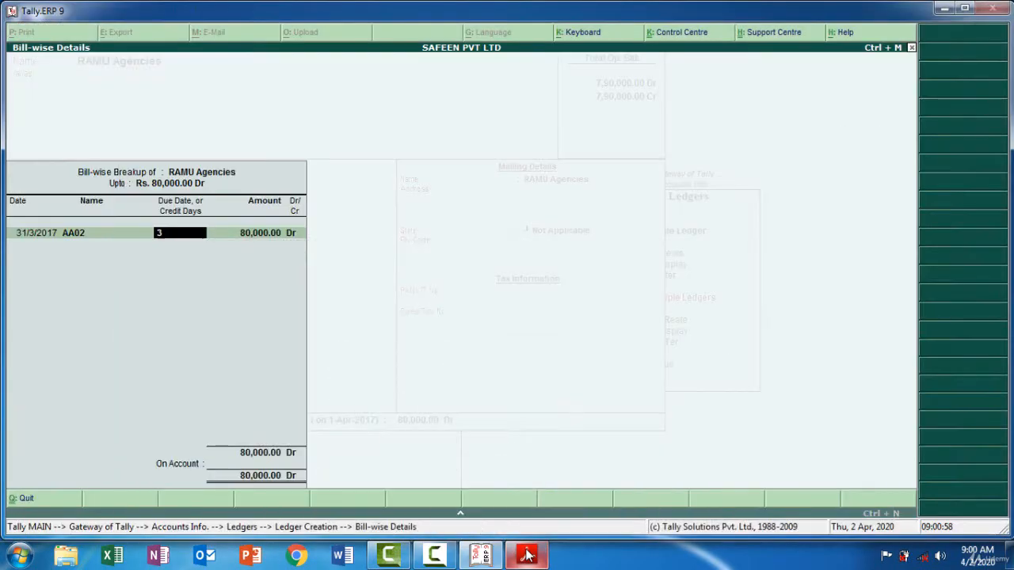
text(30)
key(Return)
key(Return)
key(Return)
key(Return)
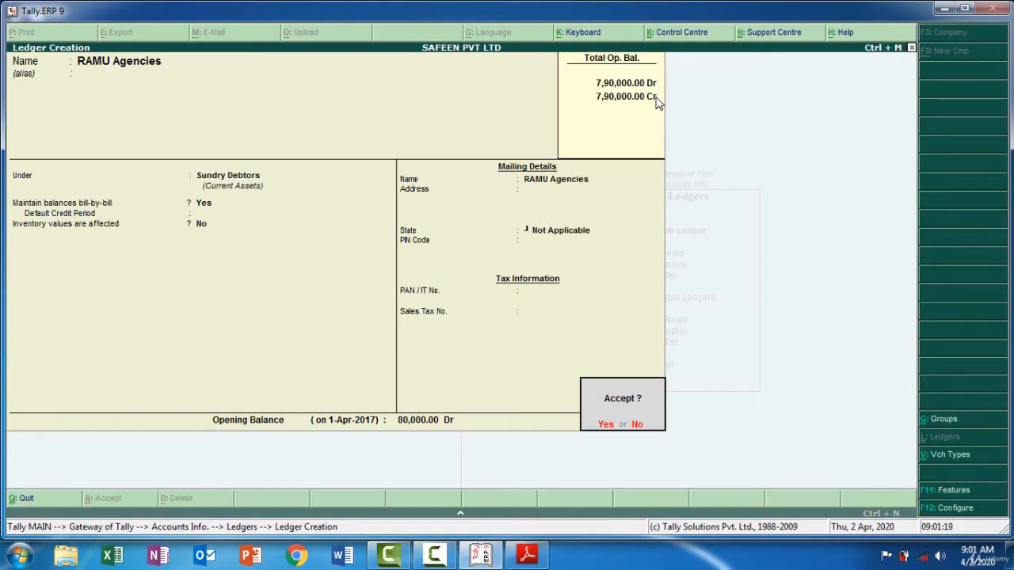
key(y)
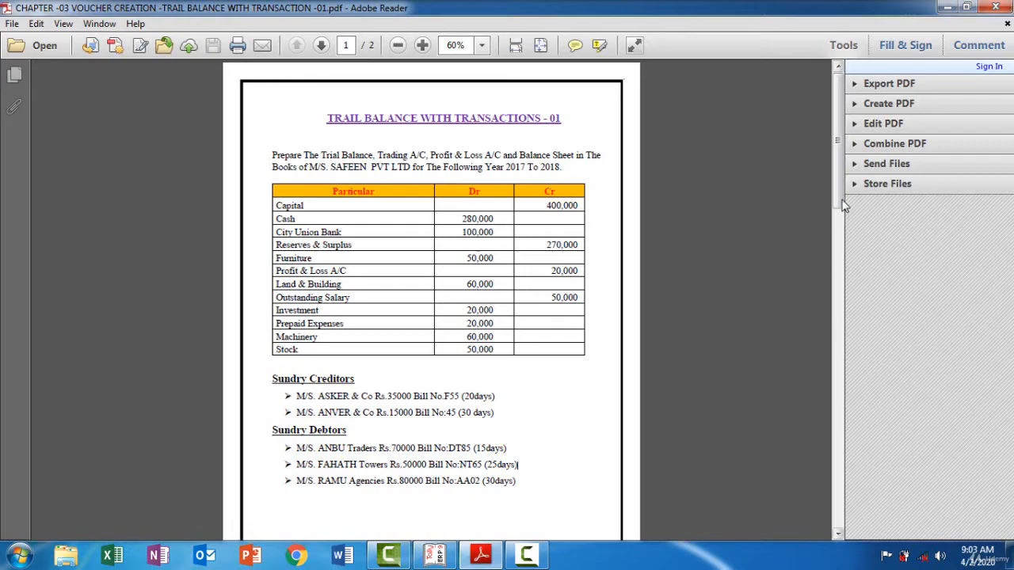
Review the list of transactions during the period in the PDF, and open accounting voucher creation in Tally.ERP 9
scroll(842, 310, down, 2)
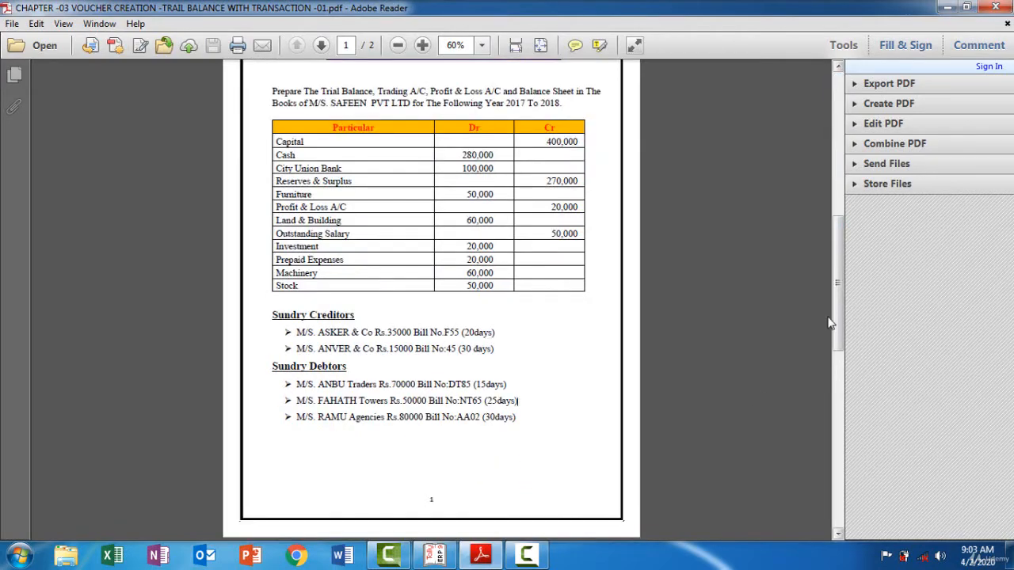
click(839, 451)
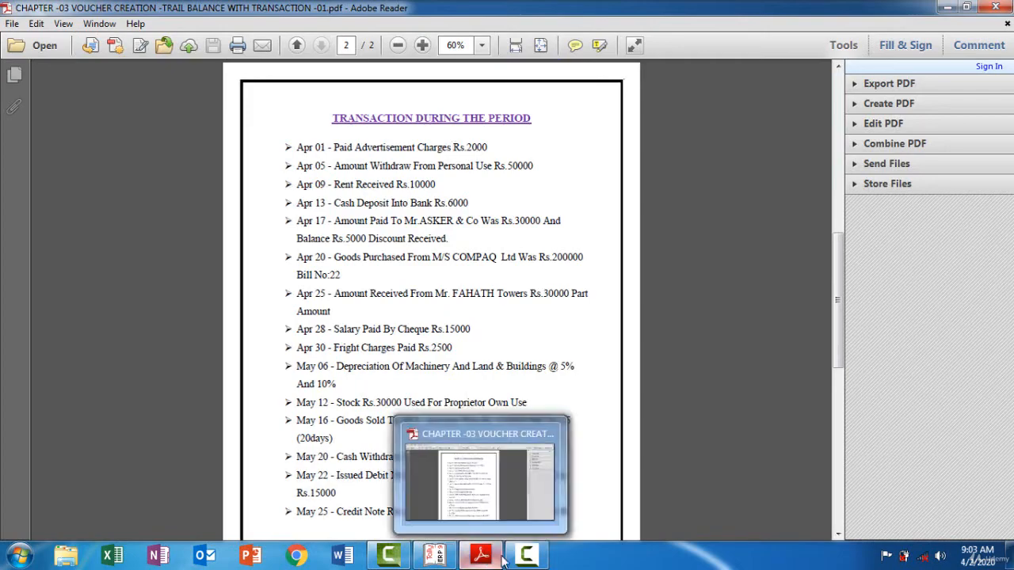
drag(517, 562, 437, 564)
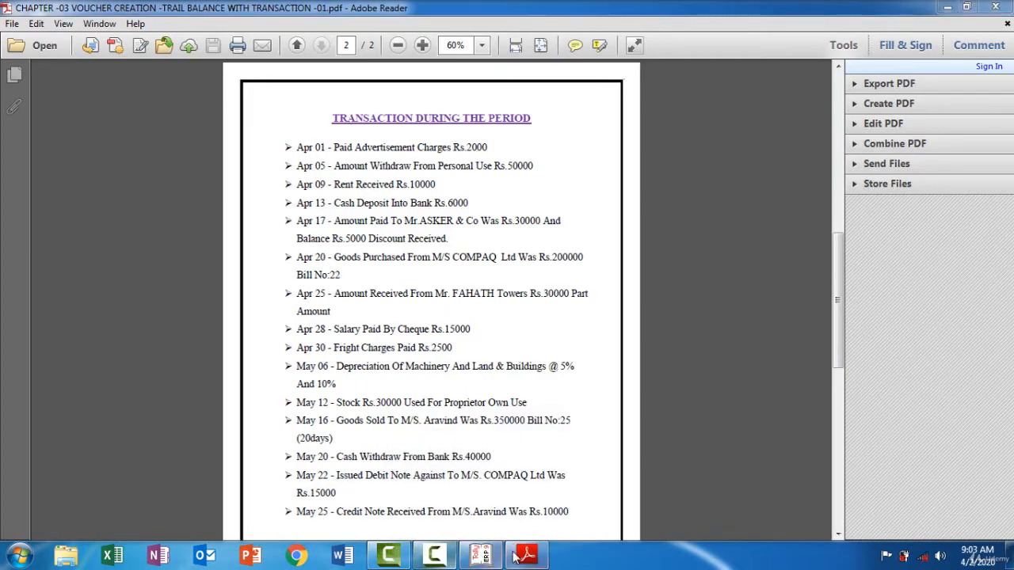
mouse_move(528, 564)
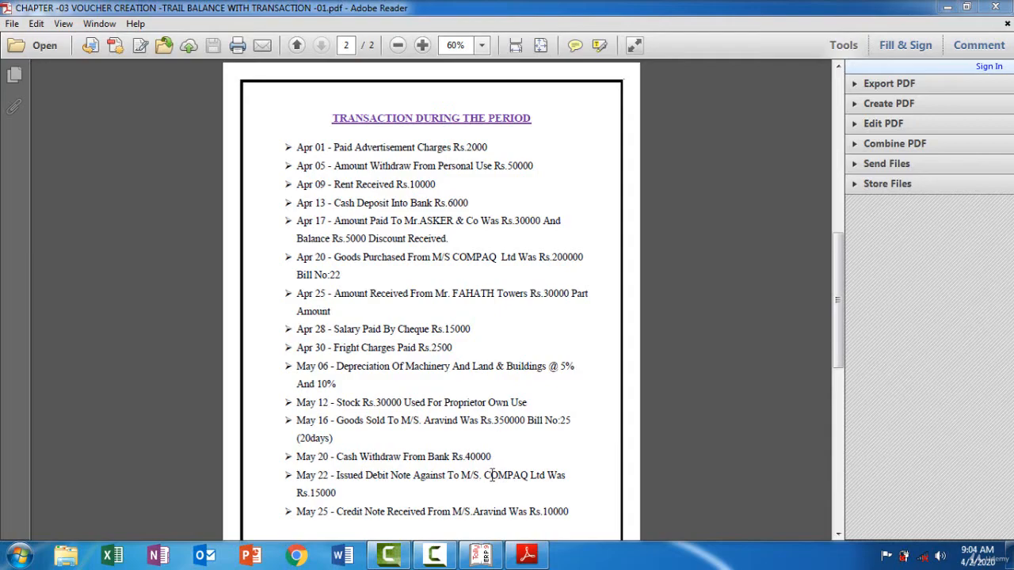
click(481, 554)
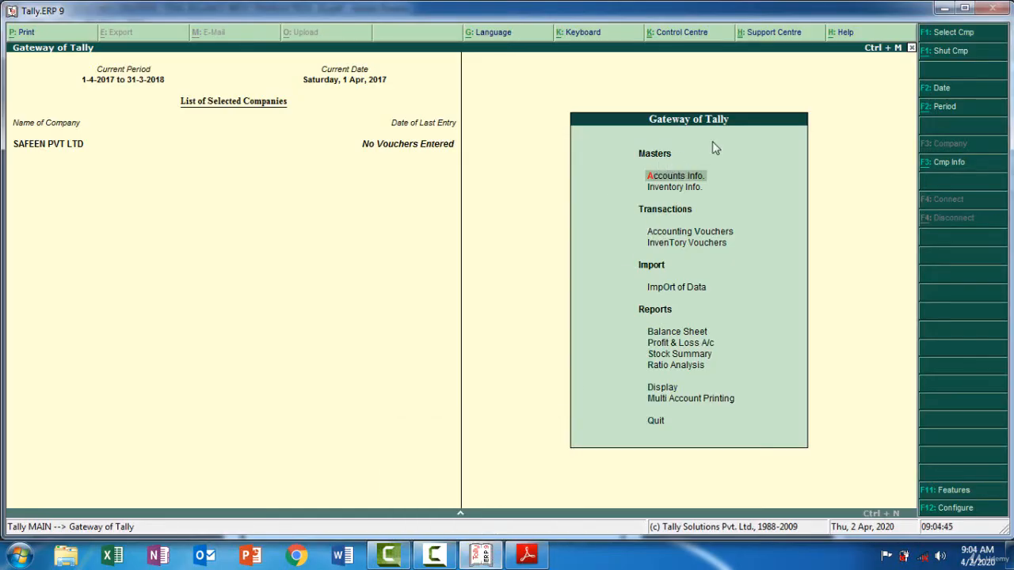
click(679, 234)
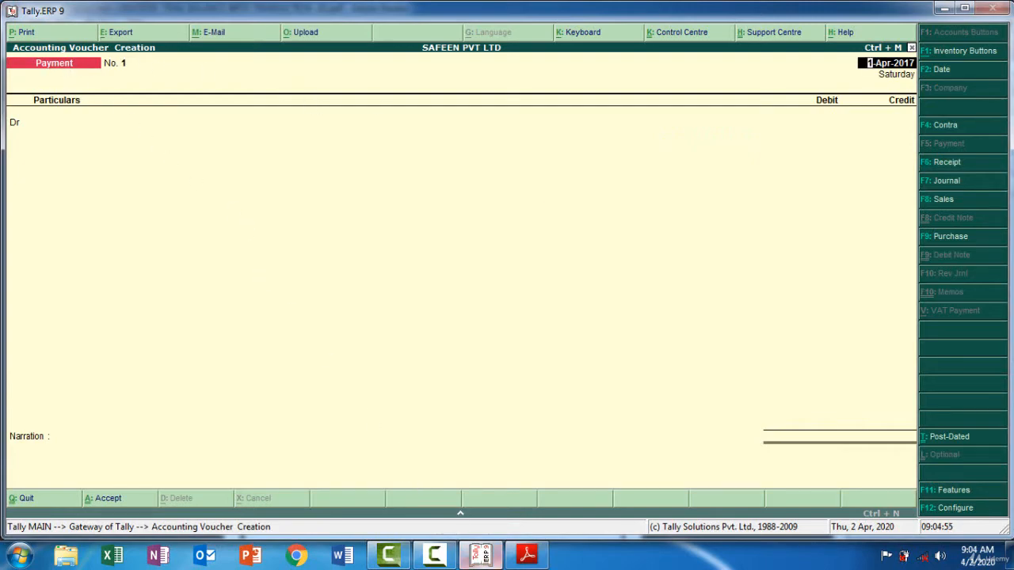
Check the Apr 01 transaction in the PDF and keep 1-Apr-2017 as the payment voucher's date in Tally.ERP 9
click(526, 557)
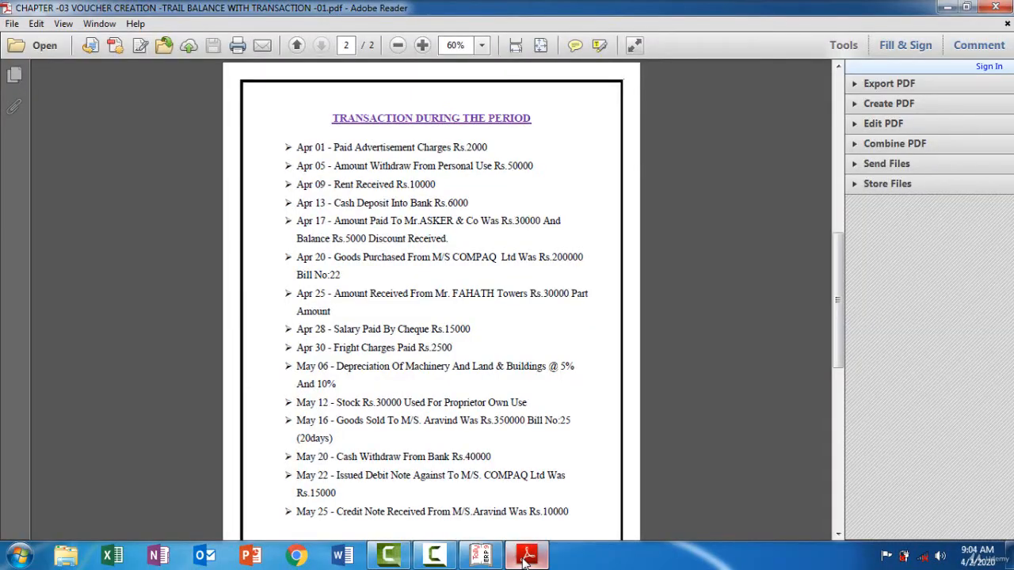
click(526, 557)
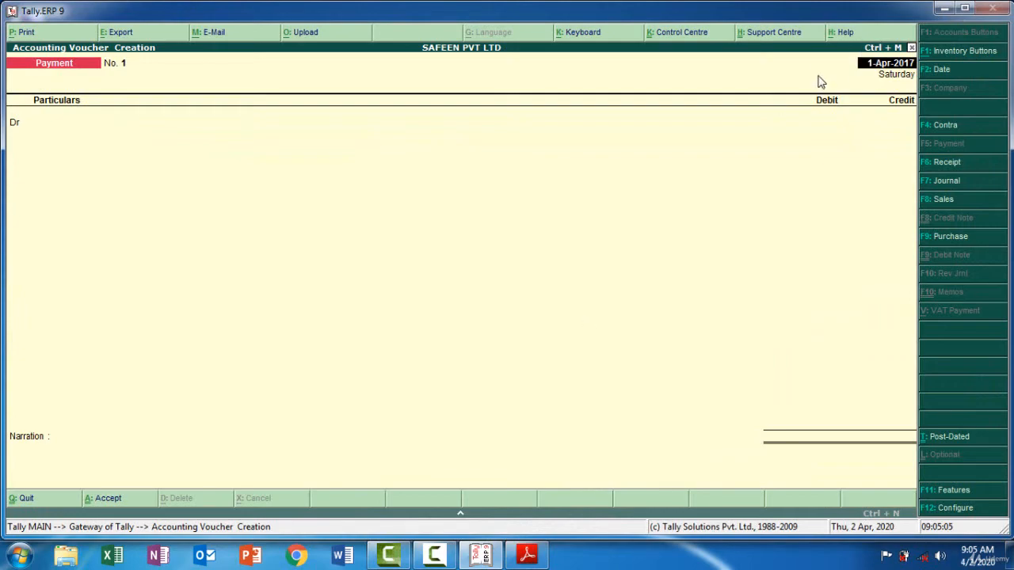
key(Return)
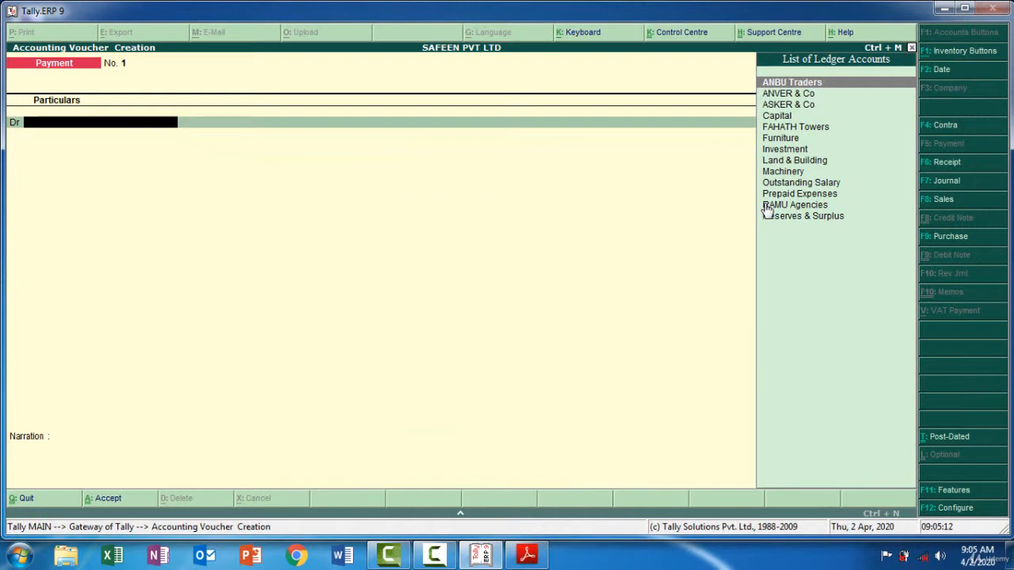
Start a new ledger from the voucher's debit line, check the Apr 01 expense in the PDF, and name it Advertisement without an alias
key(alt+c)
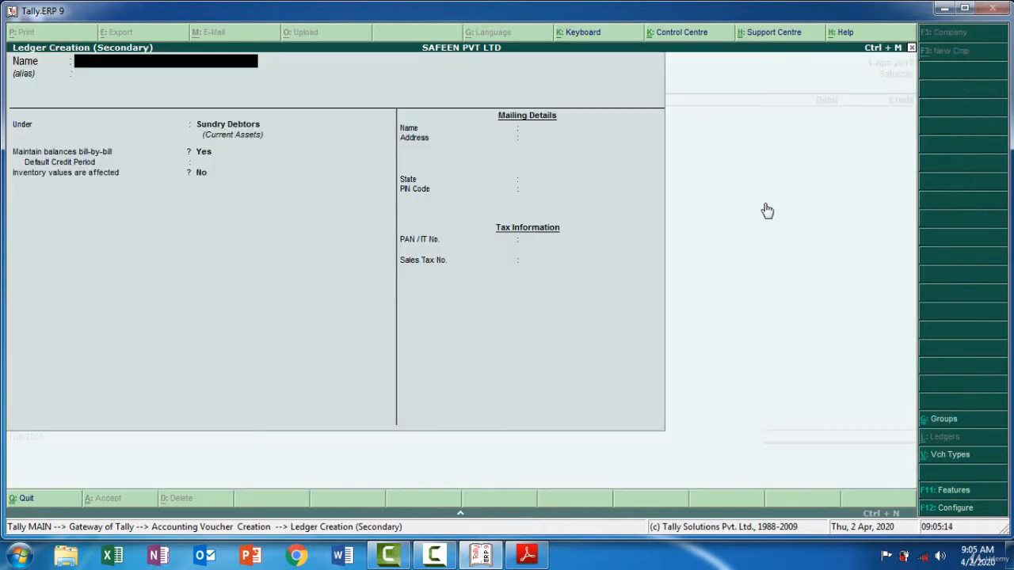
click(529, 558)
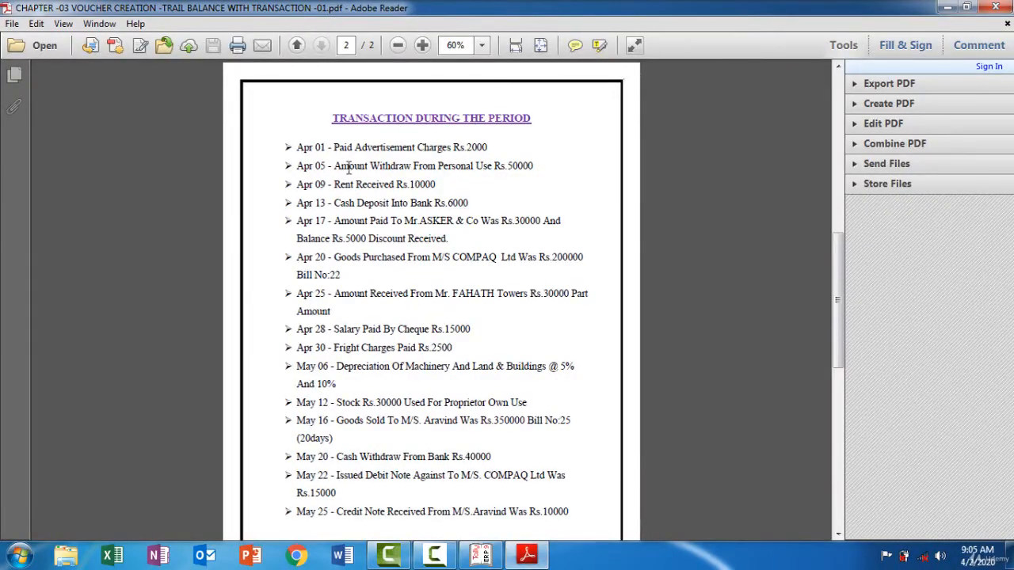
drag(418, 149, 358, 143)
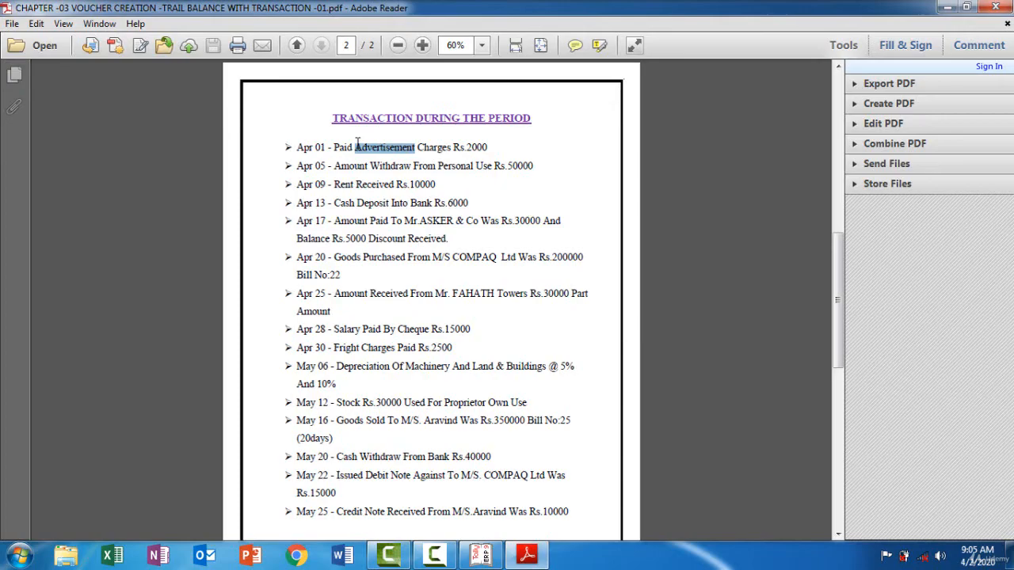
mouse_move(507, 559)
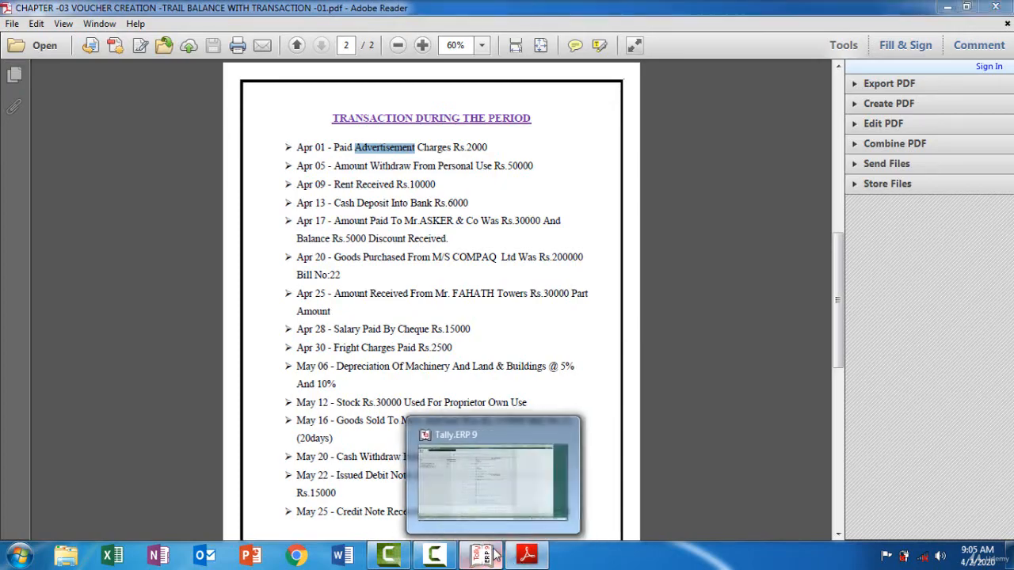
click(485, 475)
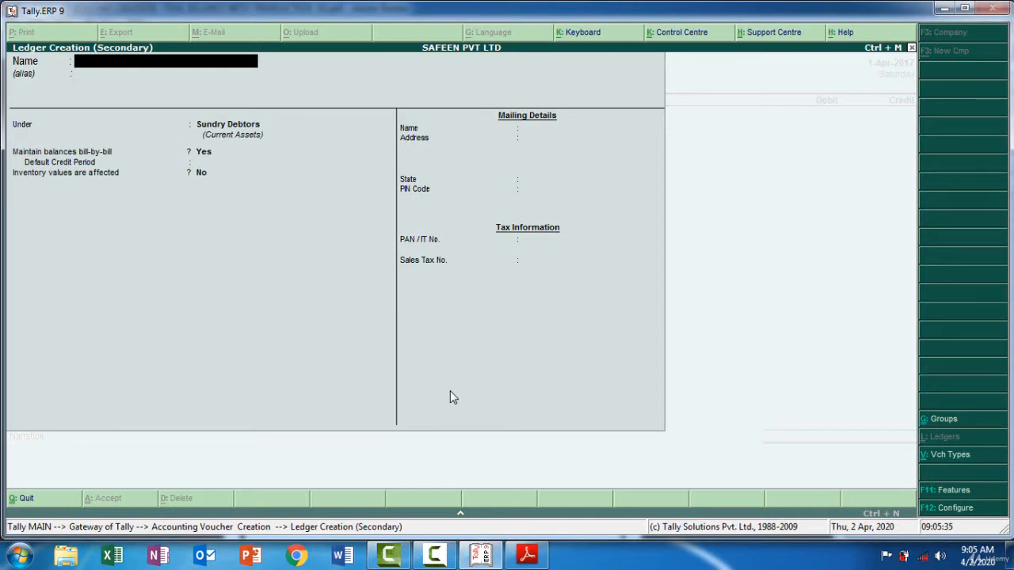
text(Advertisement)
key(Return)
key(Return)
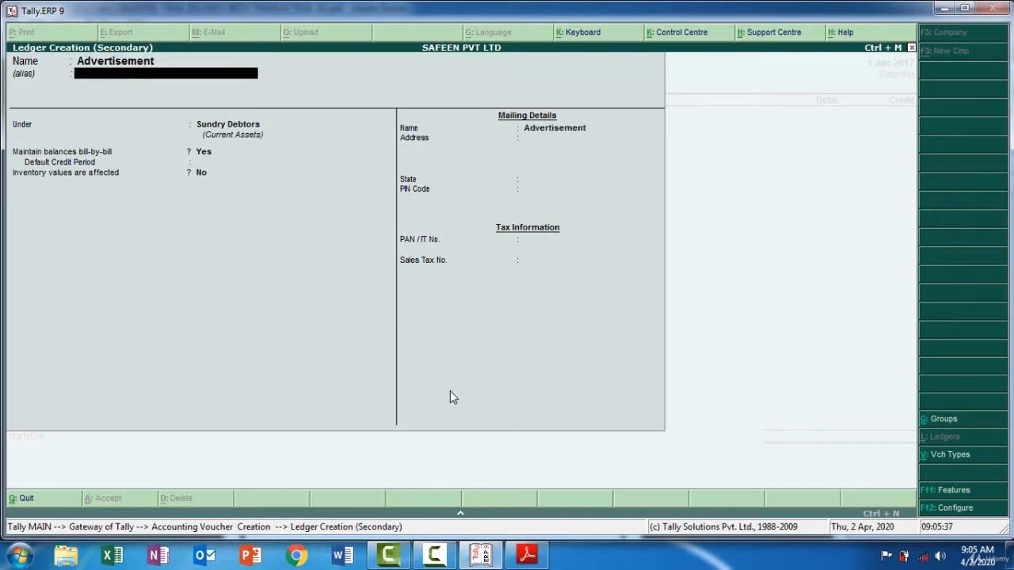
Place the Advertisement ledger under Indirect Expenses and save it into the payment voucher's debit line
text(Ind)
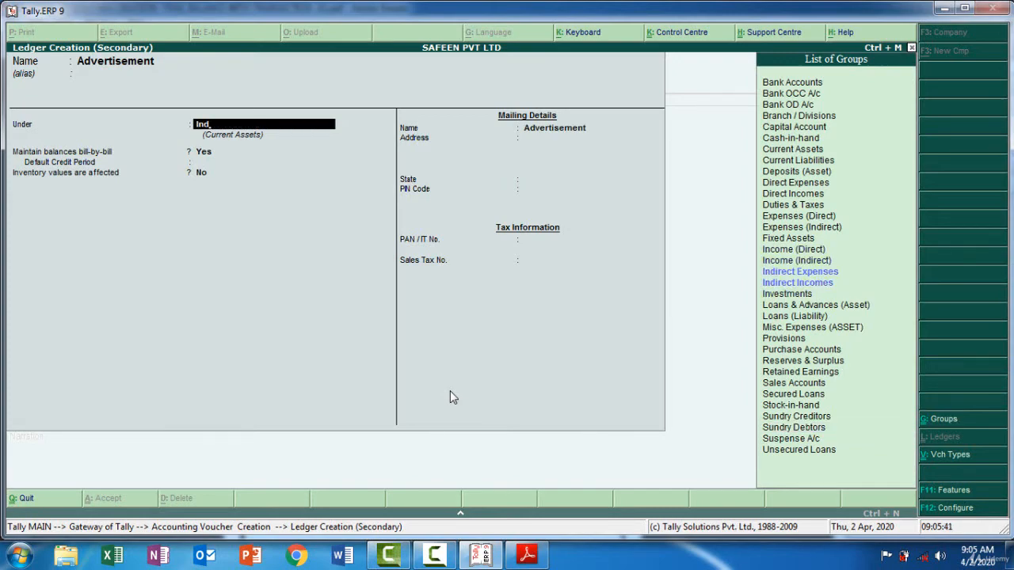
key(Down)
key(Return)
key(Return)
Debit Advertisement with 2,000 and credit Cash with the same amount in the payment voucher
key(Return)
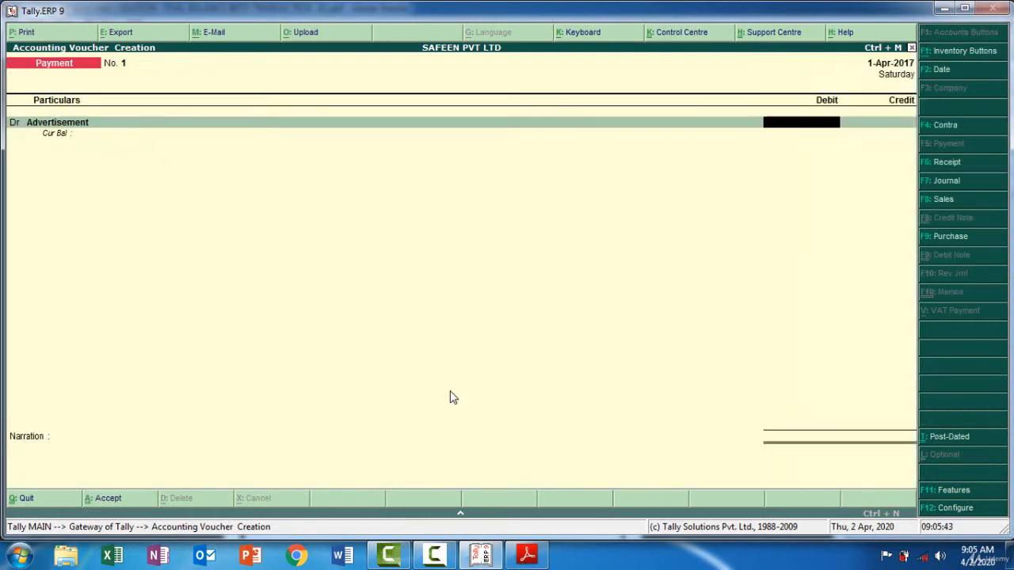
text(2000)
key(Return)
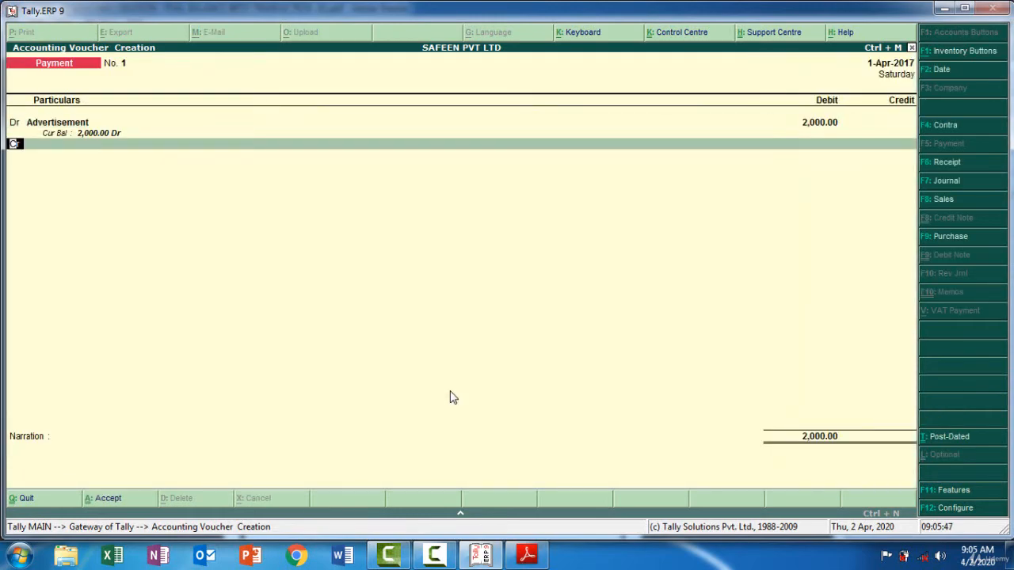
key(Return)
text(C)
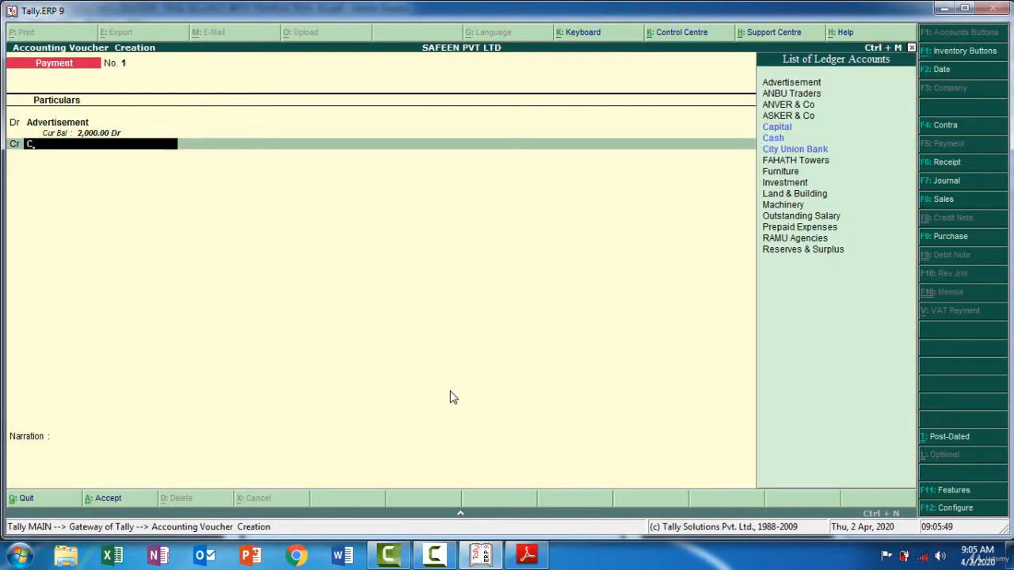
text(ash)
key(Return)
key(Return)
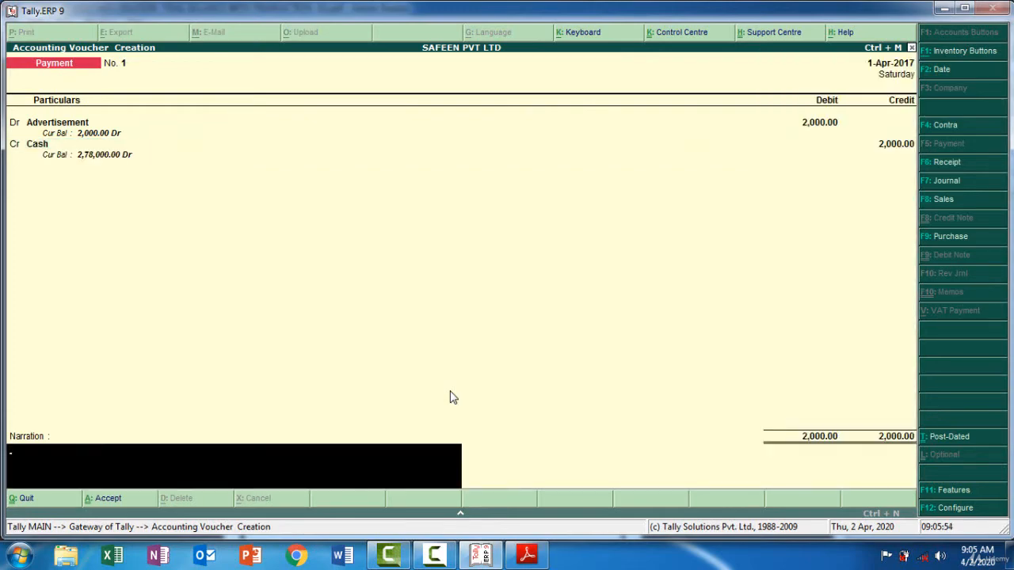
Enter the narration "Being Advertisement paid by cash 2000" and save the payment voucher
text(Being)
text(Advertisement)
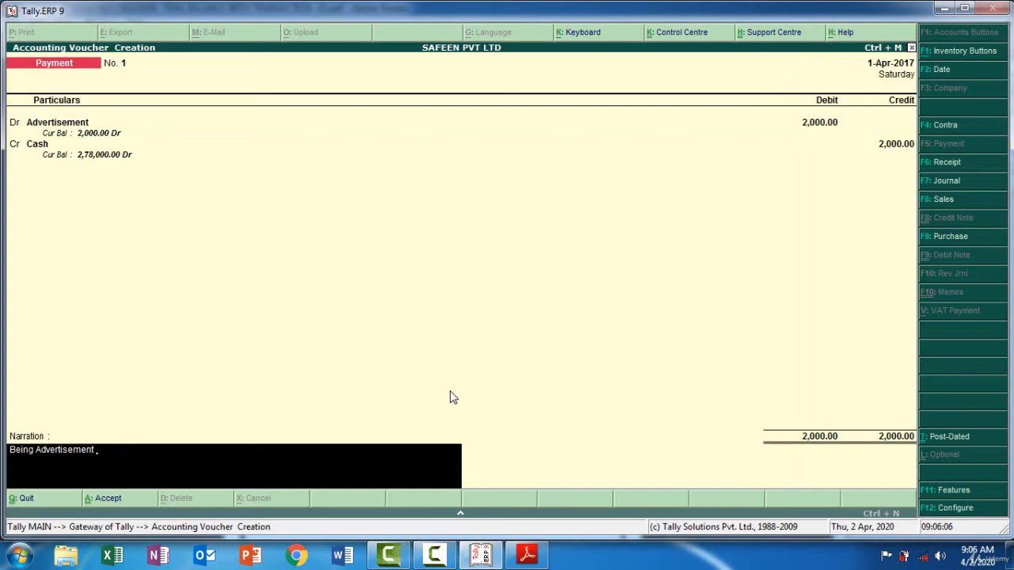
text( paid by cash 2000)
key(Return)
key(Return)
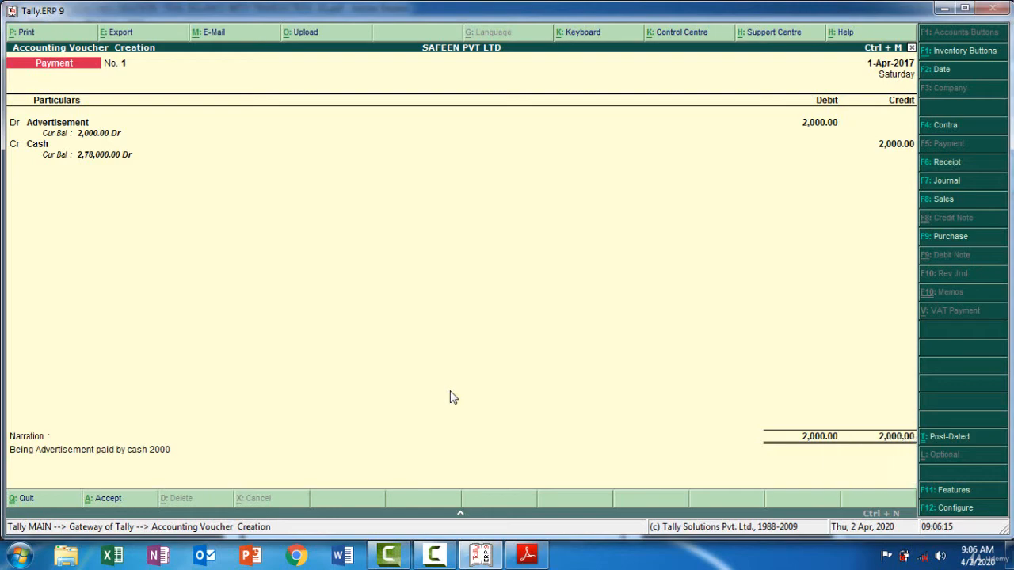
Switch to the PDF and check the Apr 05 transaction for the next voucher
click(525, 557)
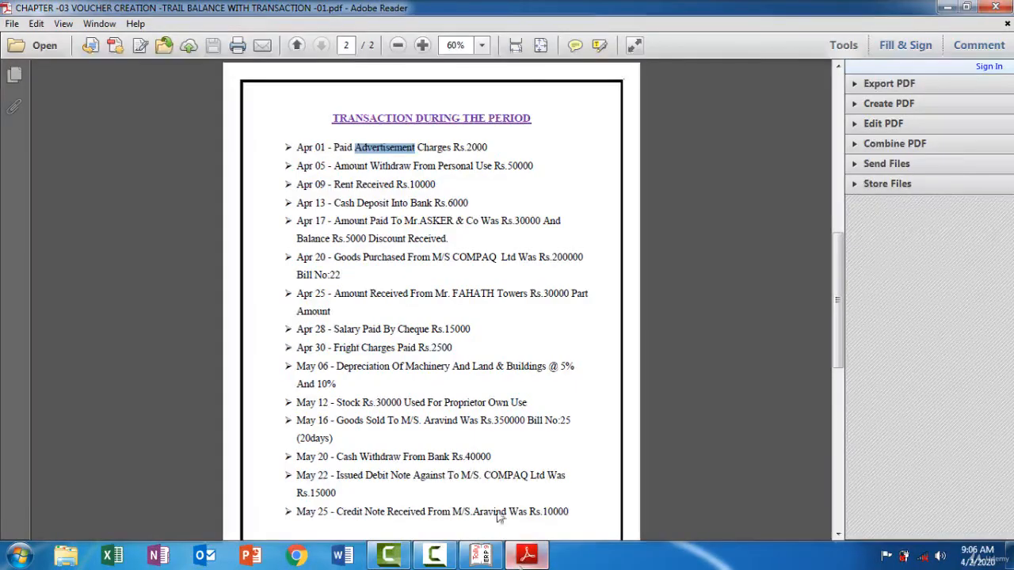
click(305, 166)
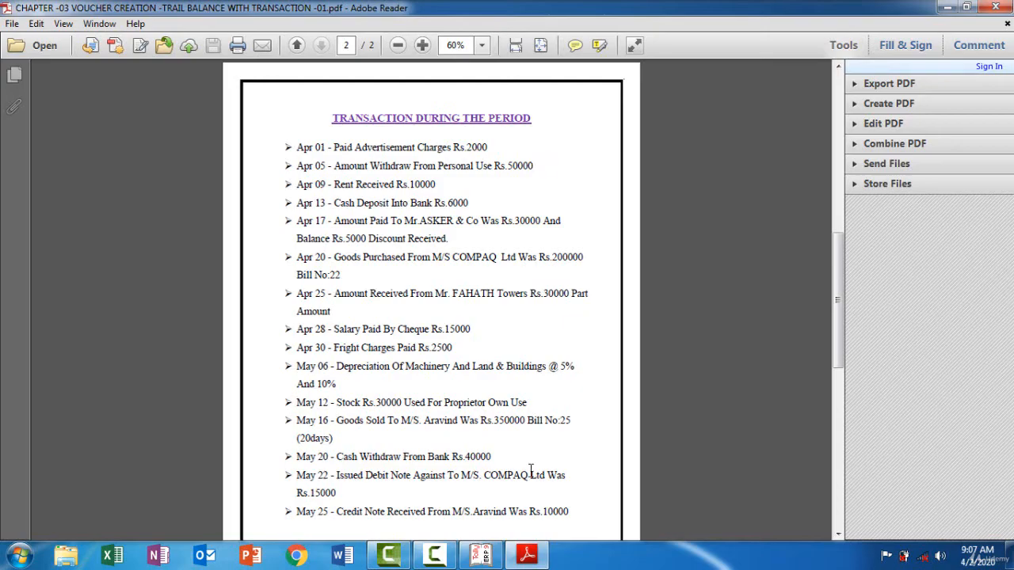
Switch to Tally.ERP 9 and set the payment voucher's date to 5-4-2017, matching the PDF's personal withdrawal entry
click(485, 557)
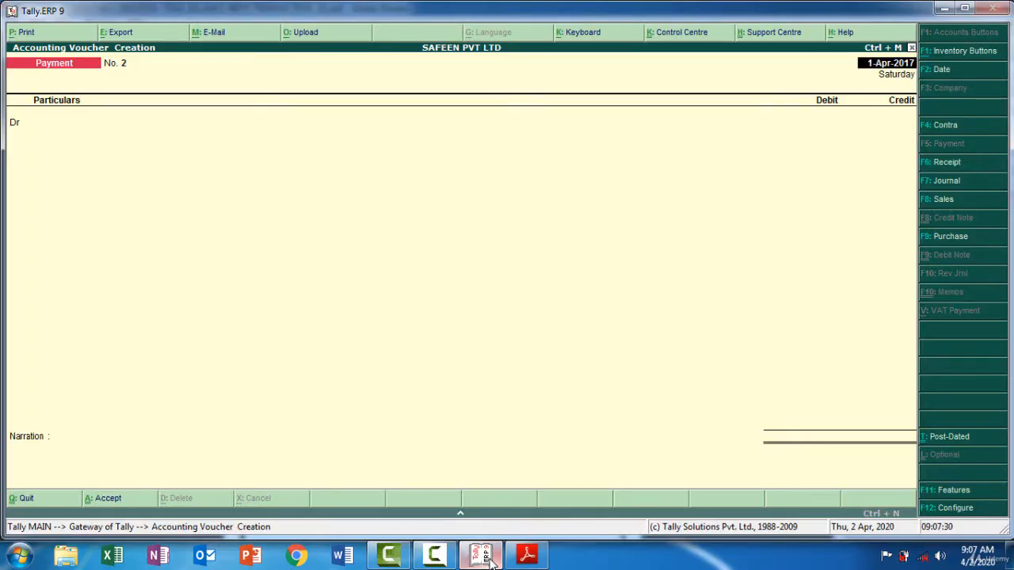
key(F2)
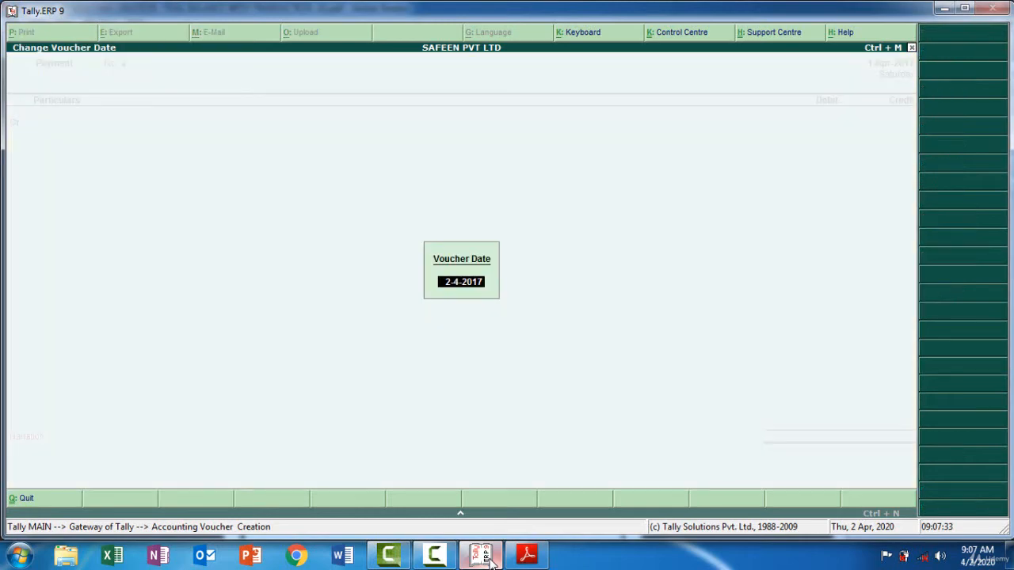
click(533, 556)
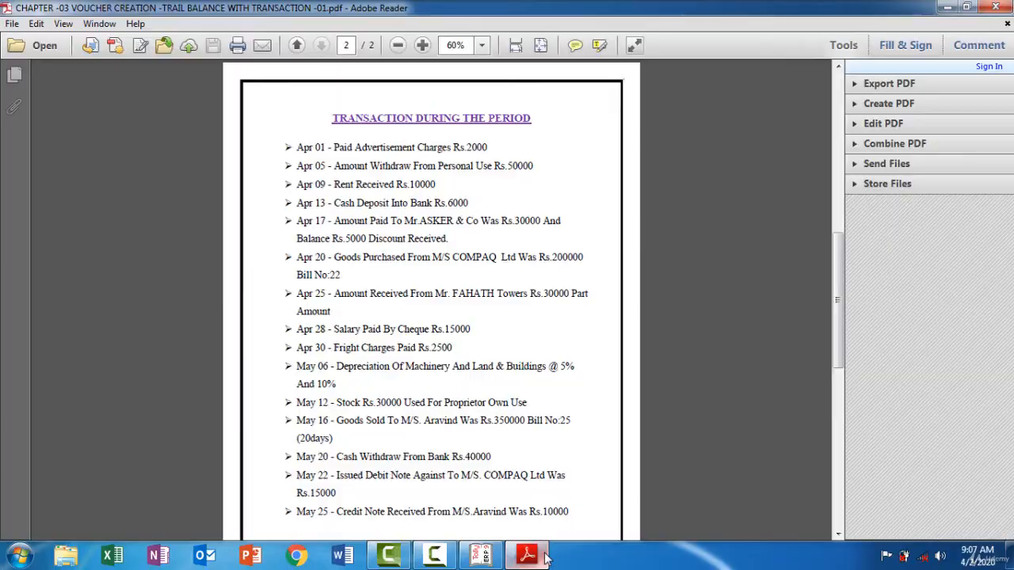
click(545, 557)
text(5-4-17)
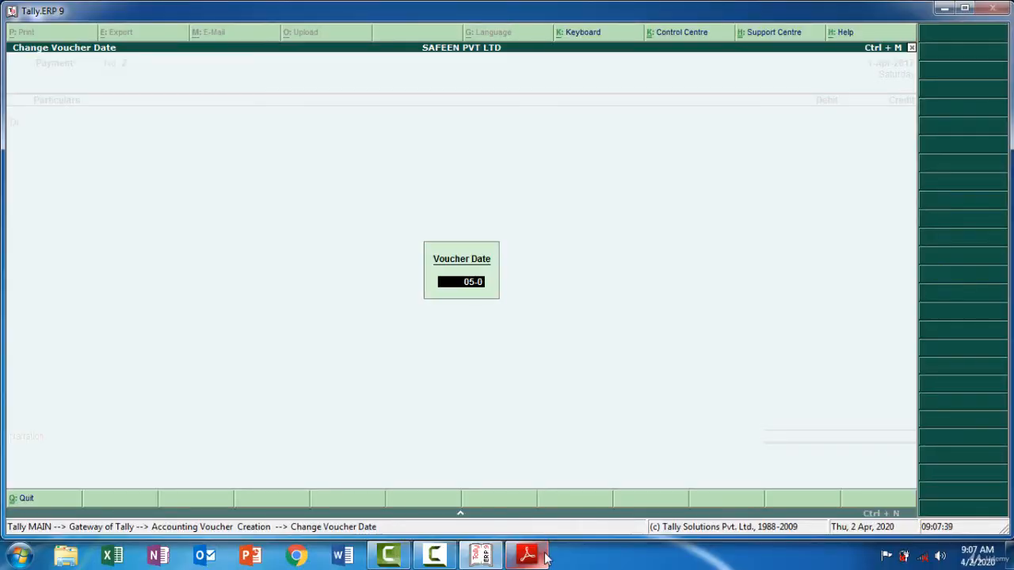
key(Return)
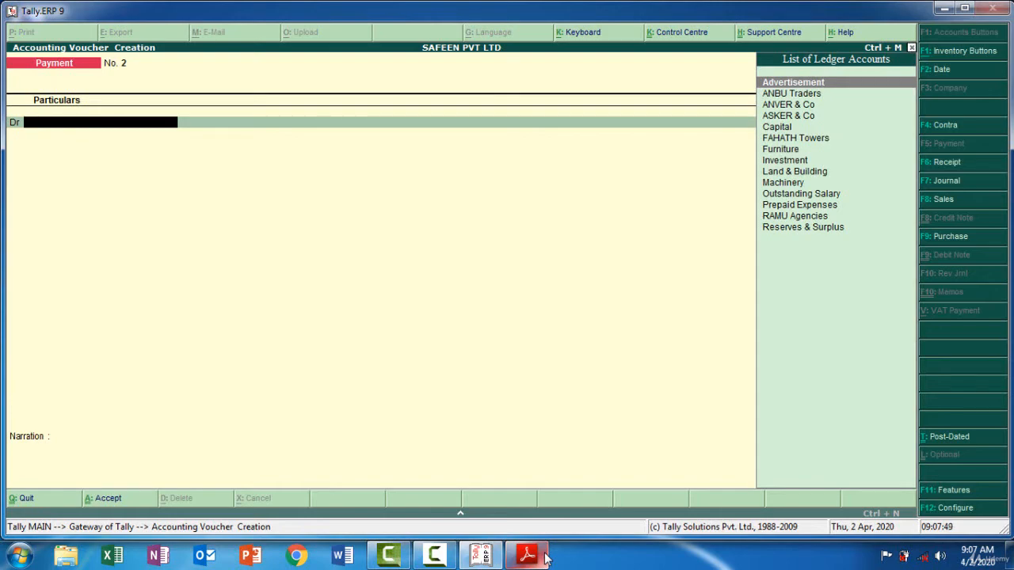
Create a Drawing ledger under Capital Account from the payment voucher's debit line and save it into that line
key(alt+c)
text(Draw)
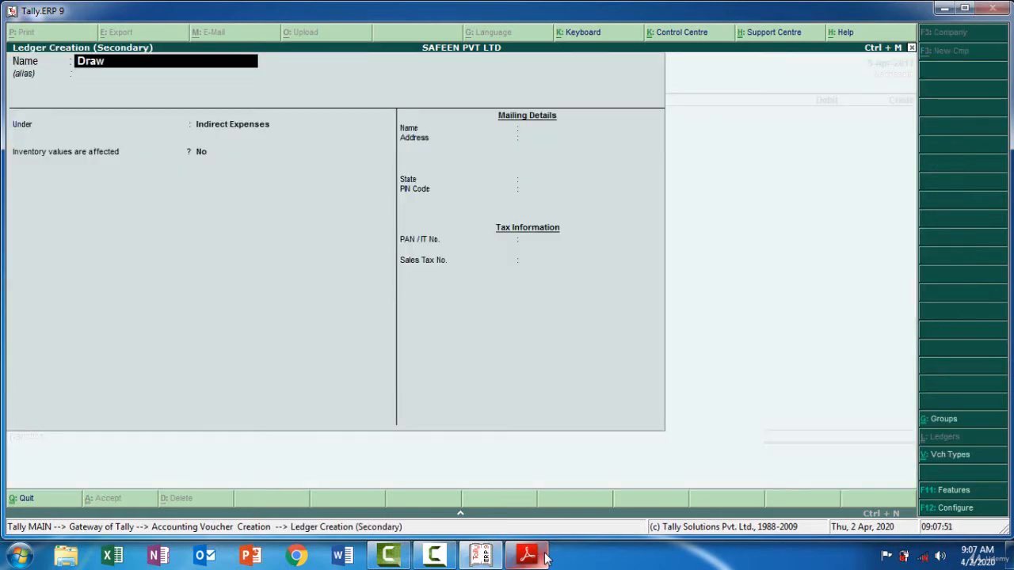
text(ing)
key(Return)
text(Ca)
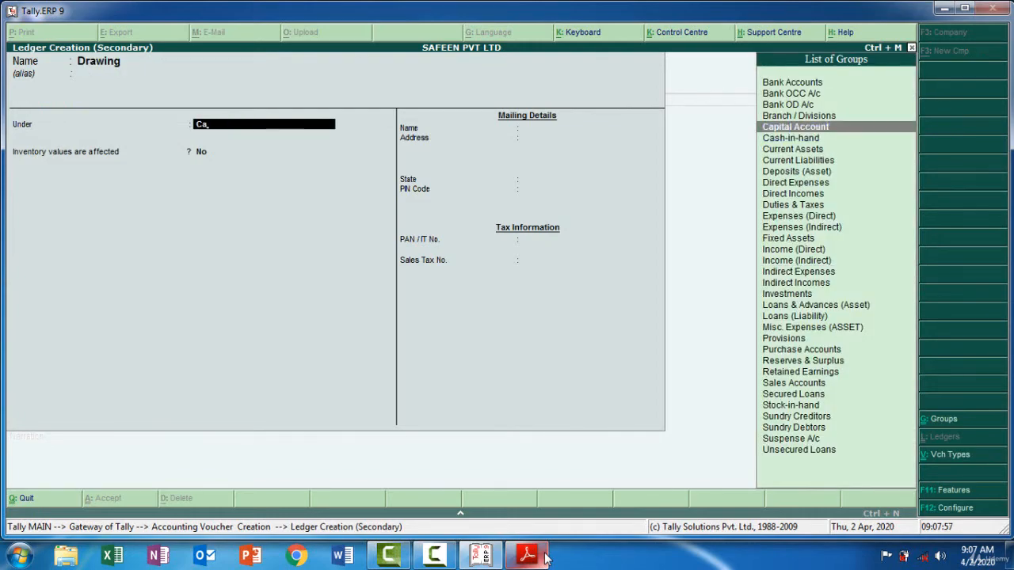
key(Return)
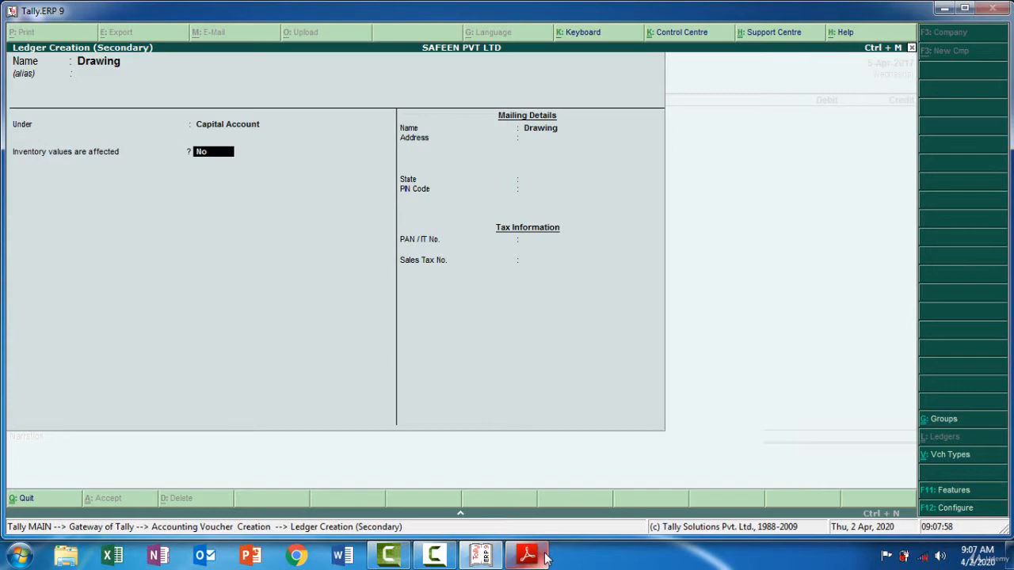
key(Return)
key(Return)
key(Return)
key(Return)
key(Return)
key(Return)
key(Return)
key(Return)
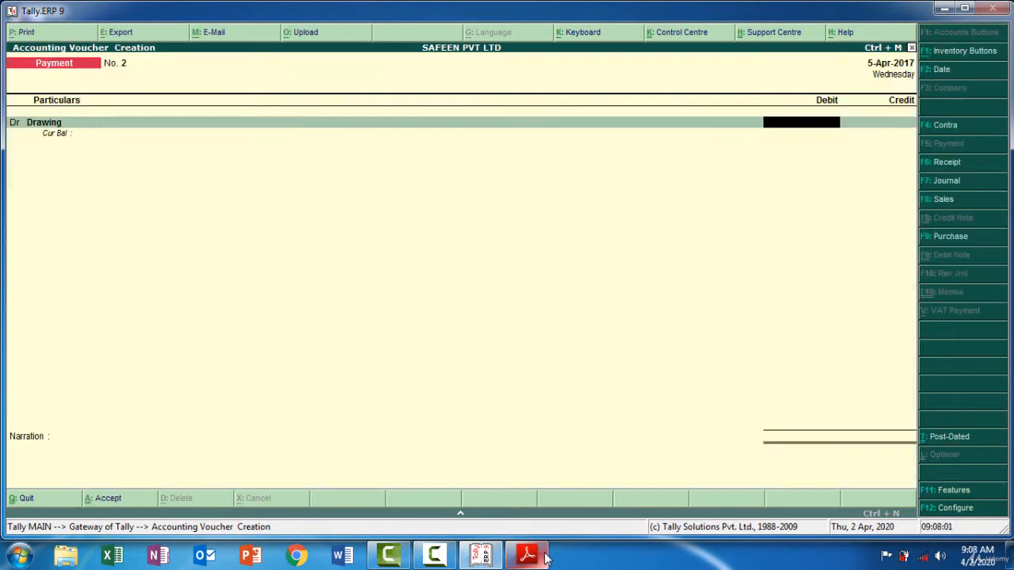
Debit Drawing with 50,000 and credit Cash with the same amount in the payment voucher
text(58)
text(0000)
key(Return)
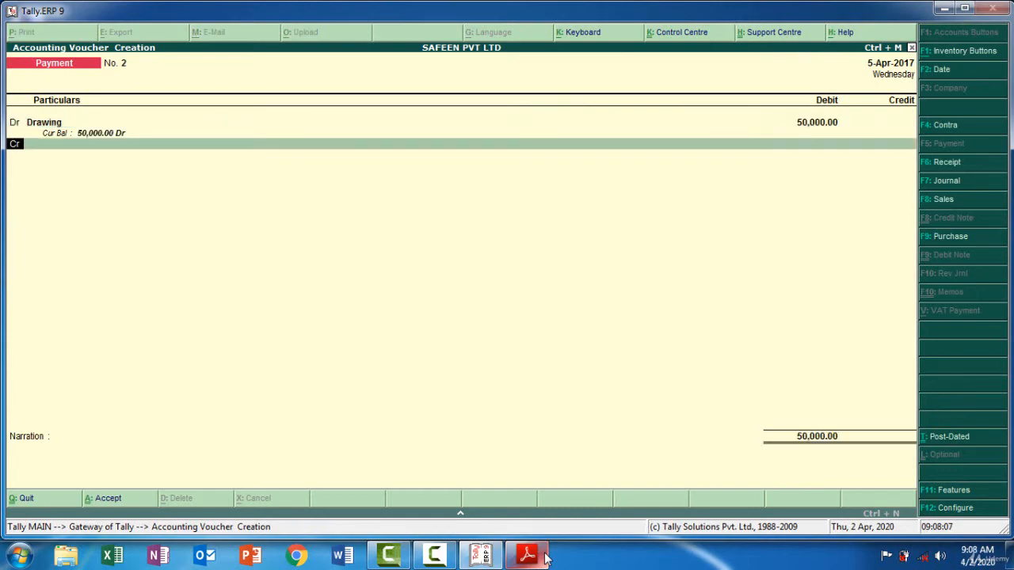
key(Return)
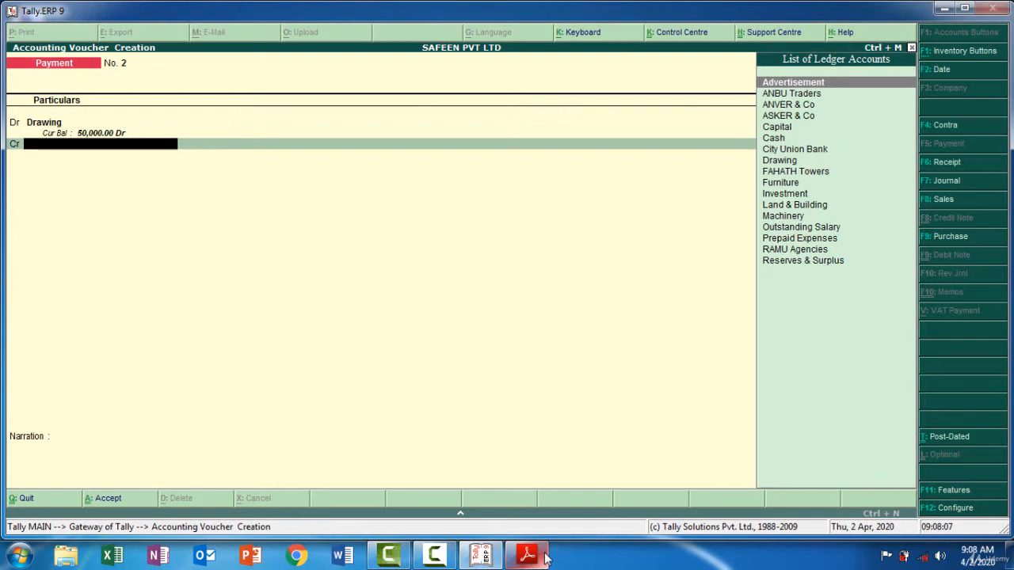
text(Ca)
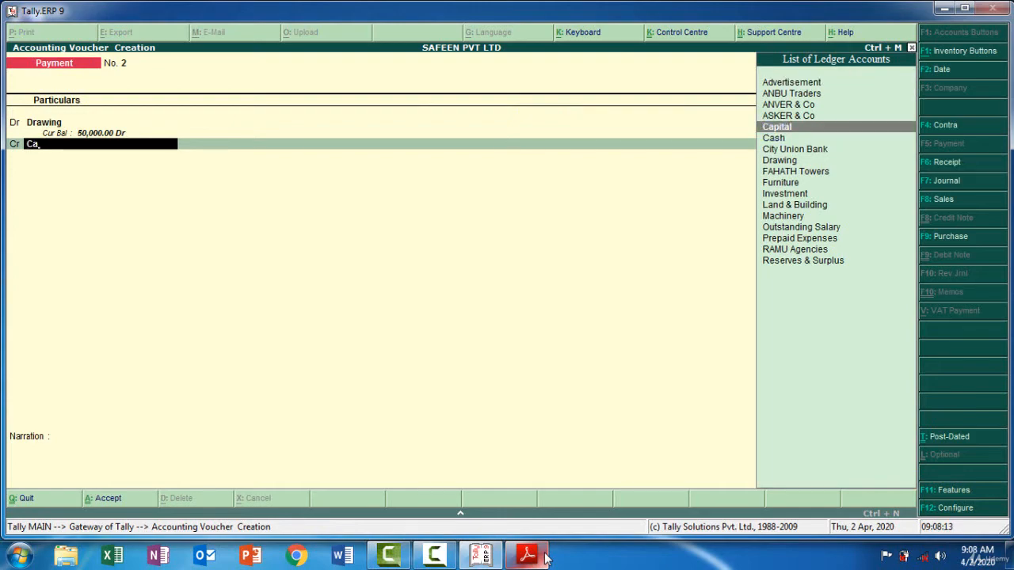
key(Down)
key(Return)
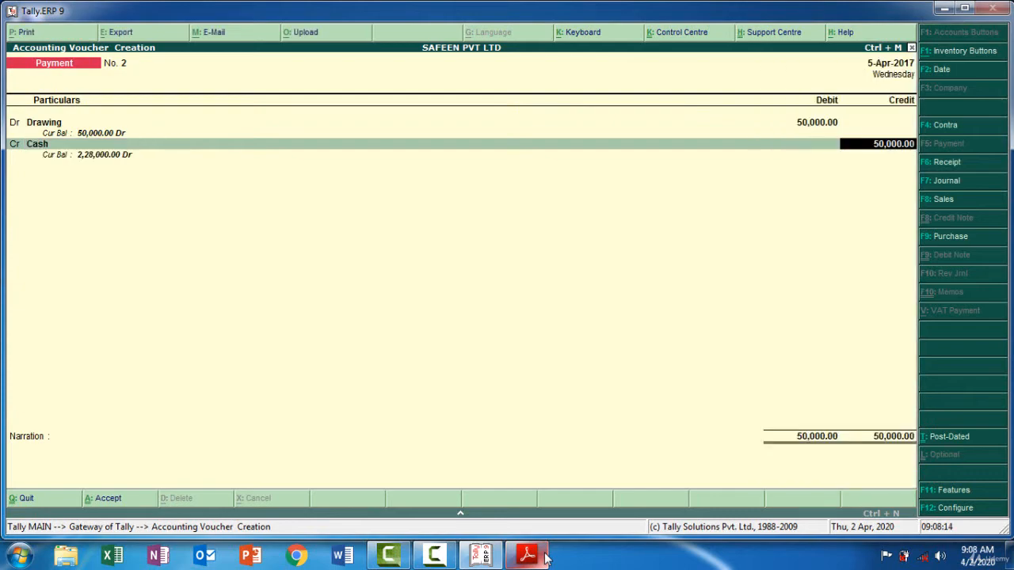
key(Return)
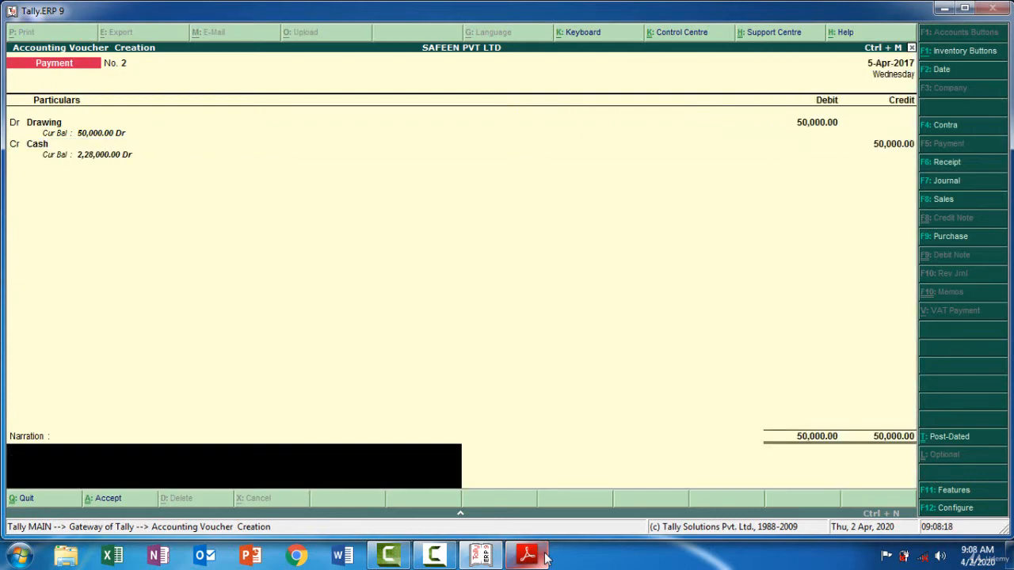
Enter the narration "Being owner's drawing 50000 cash" and save the payment voucher
text(Being owner's drawing 50000)
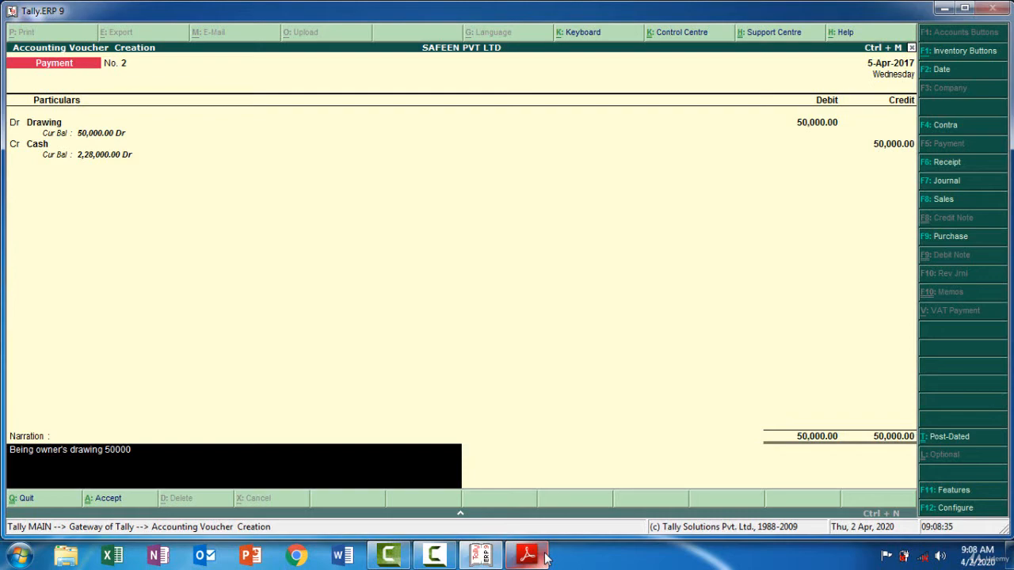
text( cash)
key(Return)
key(Return)
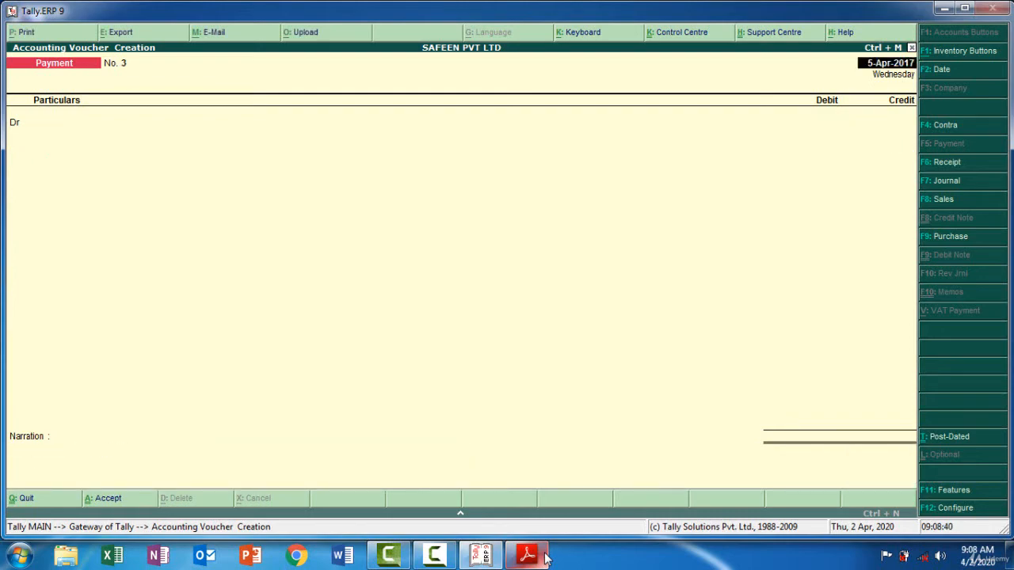
Check the rent received transaction in the PDF and start a receipt voucher dated 9-4-2017 in Tally.ERP 9
click(545, 558)
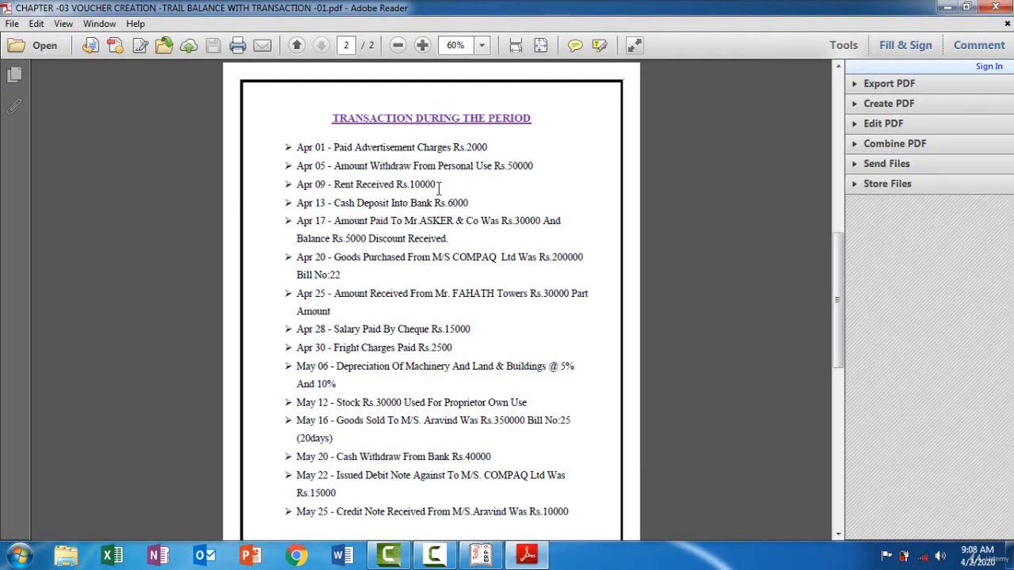
double_click(387, 183)
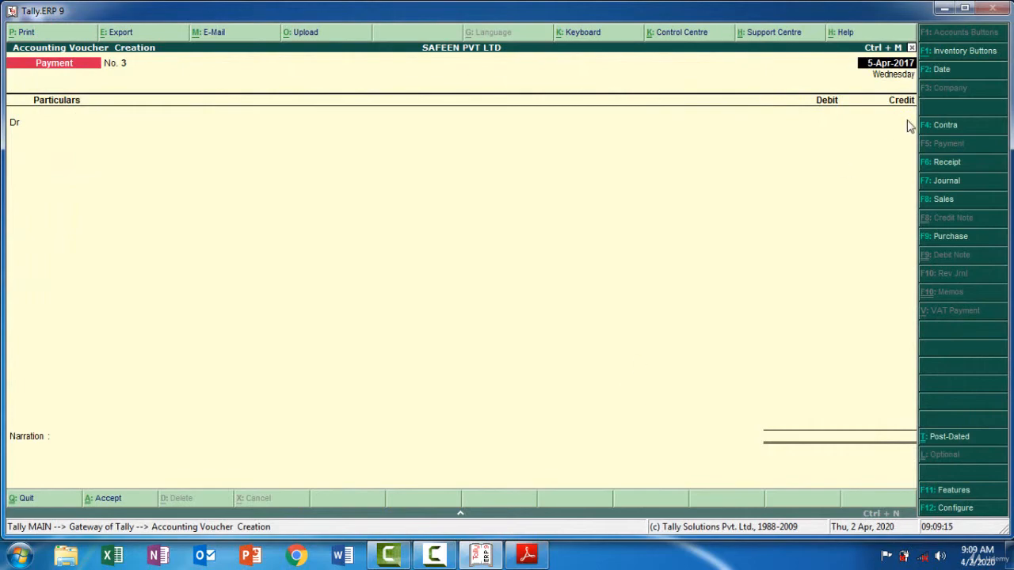
click(944, 162)
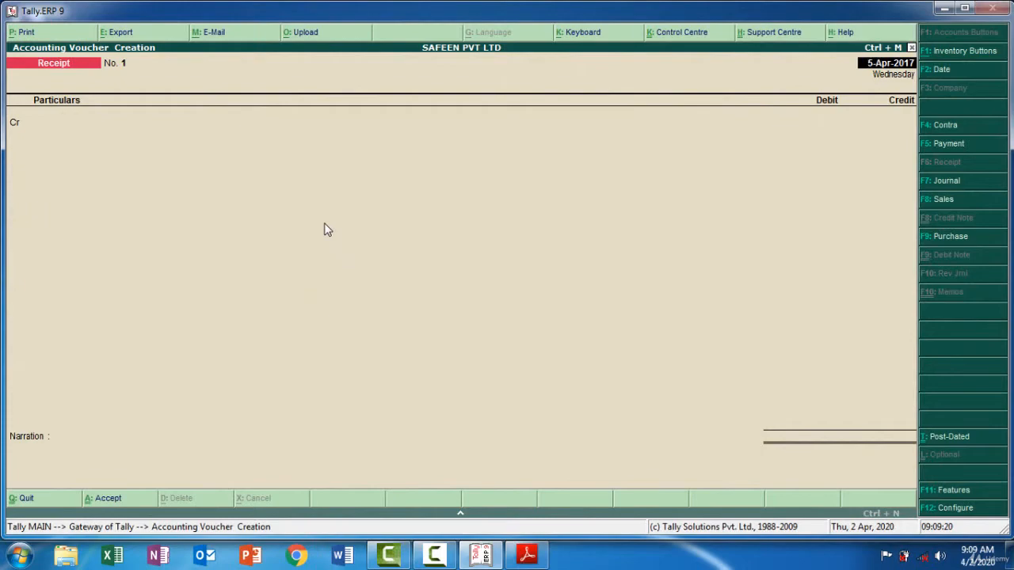
key(F2)
click(527, 556)
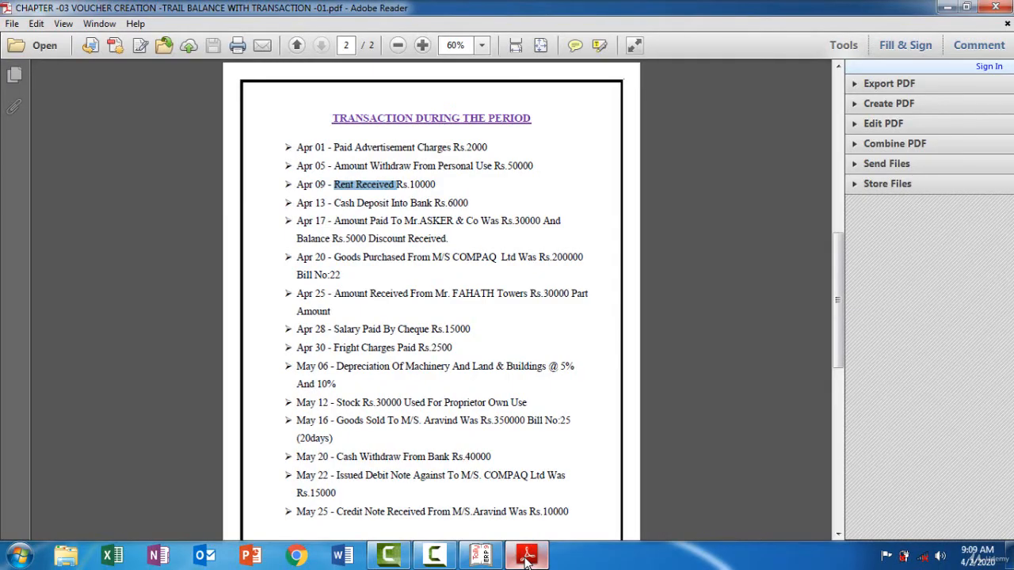
click(527, 556)
text(9-4)
key(Return)
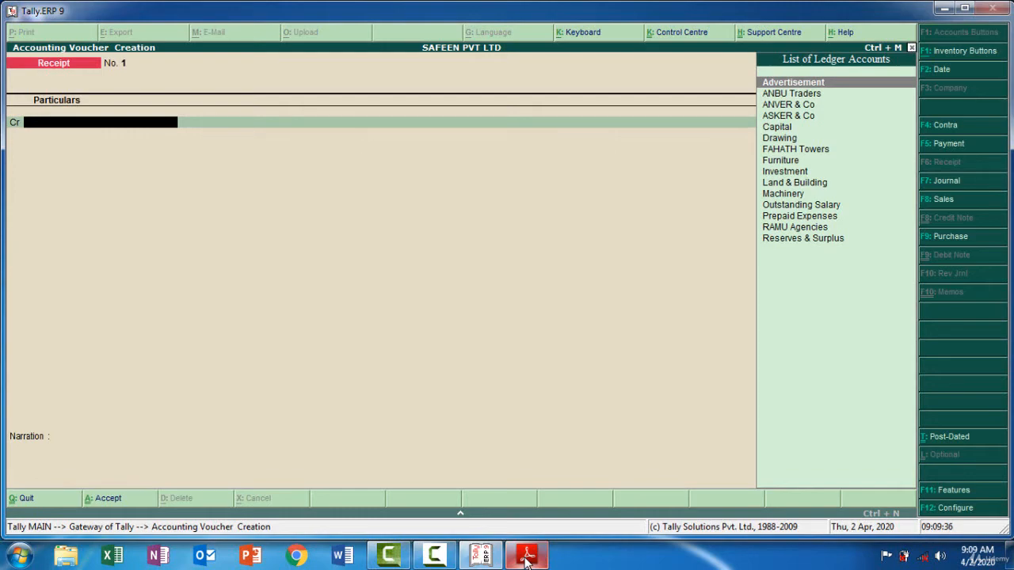
Create a Rent Received ledger under Indirect Incomes from the receipt voucher's credit line and save it into that line
key(alt+c)
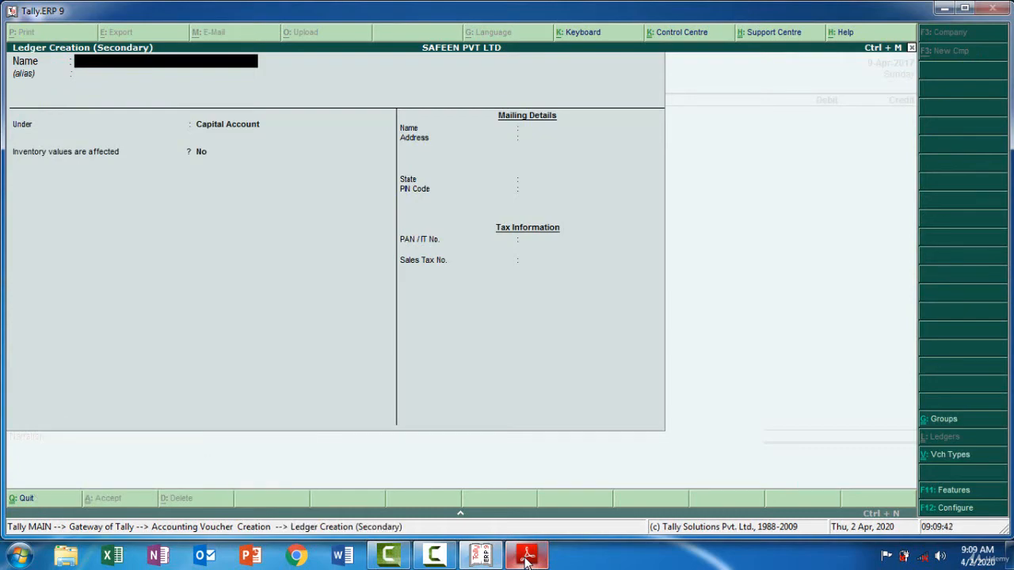
text(Rent Received)
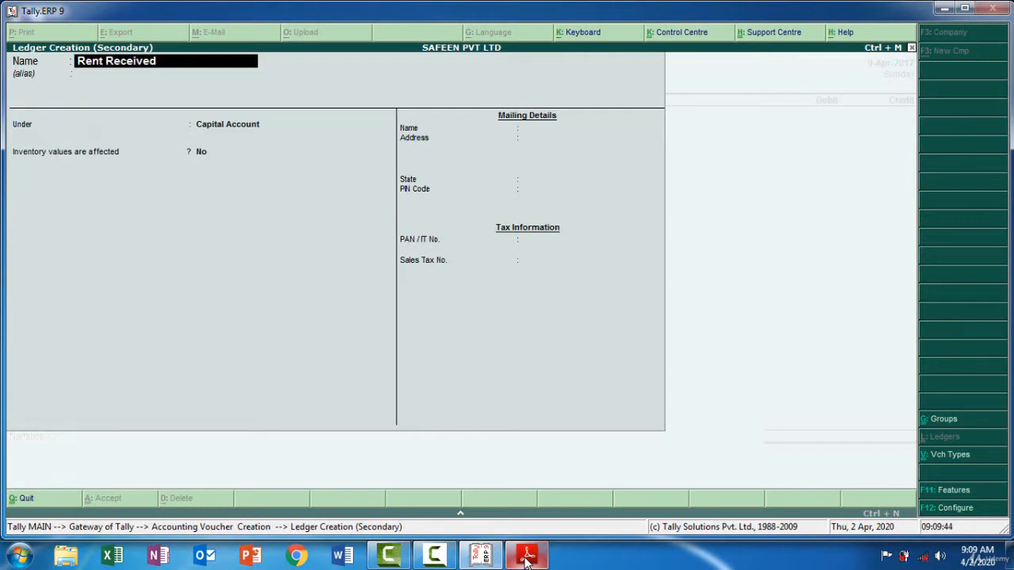
key(Return)
text(In)
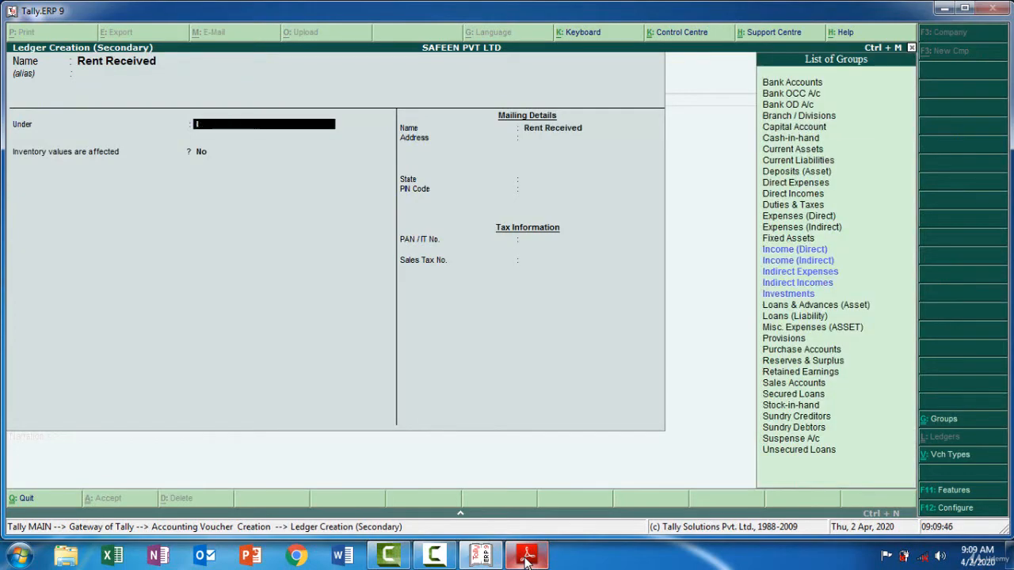
key(Down)
key(Down)
key(Down)
key(Down)
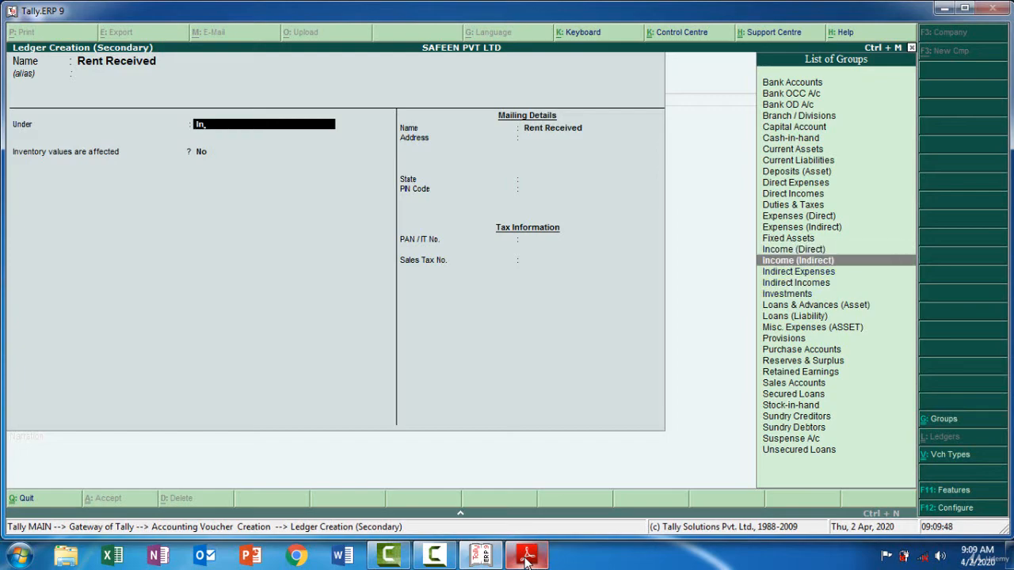
key(Return)
key(Return)
key(Return)
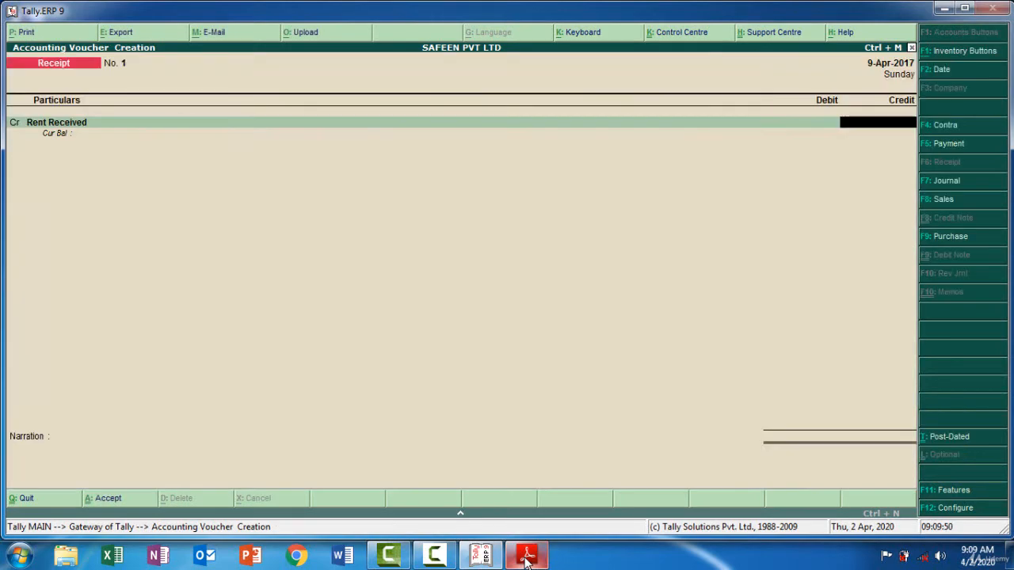
Credit Rent Received with 10,000 as listed in the PDF and debit Cash with the same amount in the receipt voucher
click(527, 557)
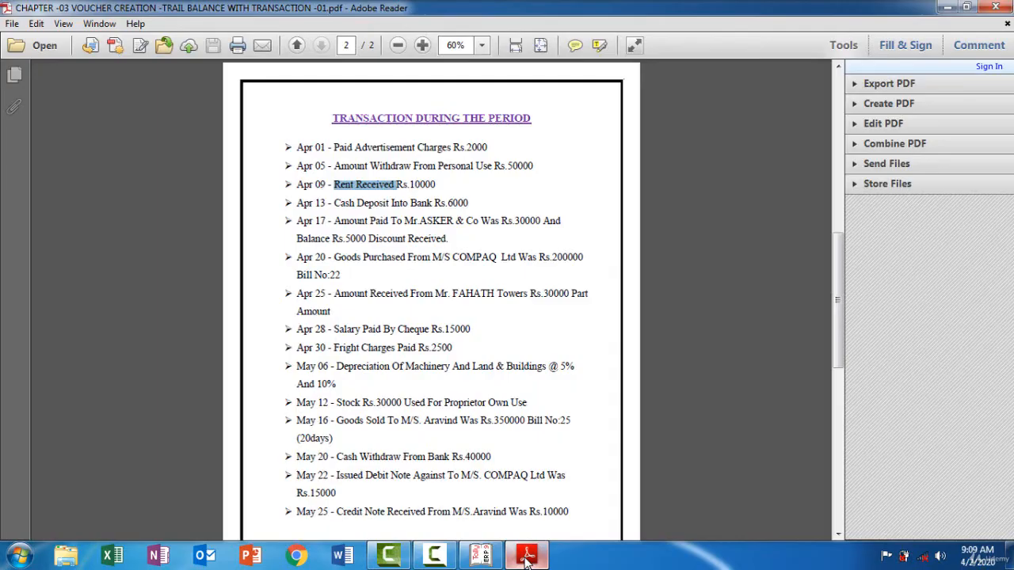
click(526, 557)
text(10000)
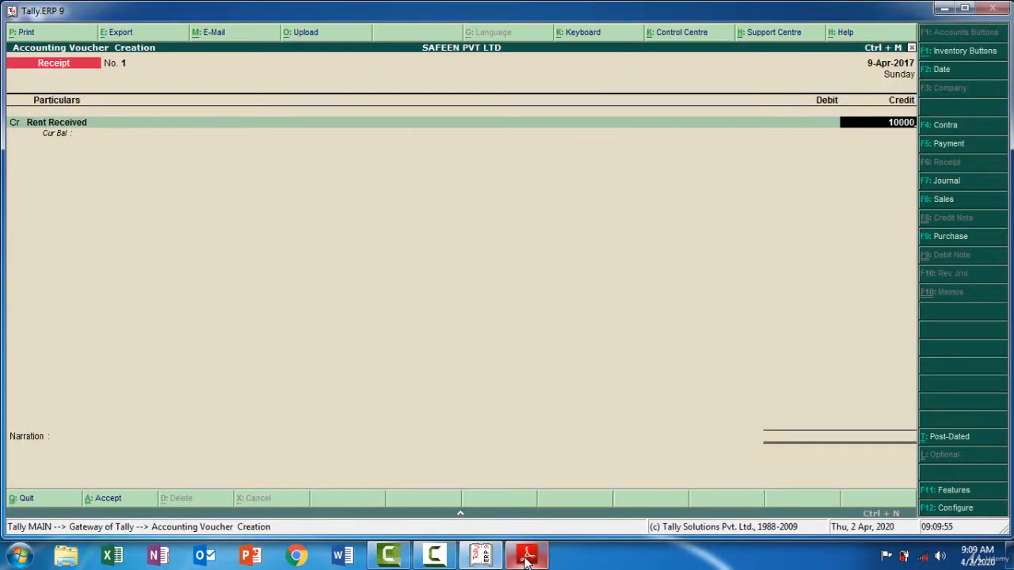
key(Return)
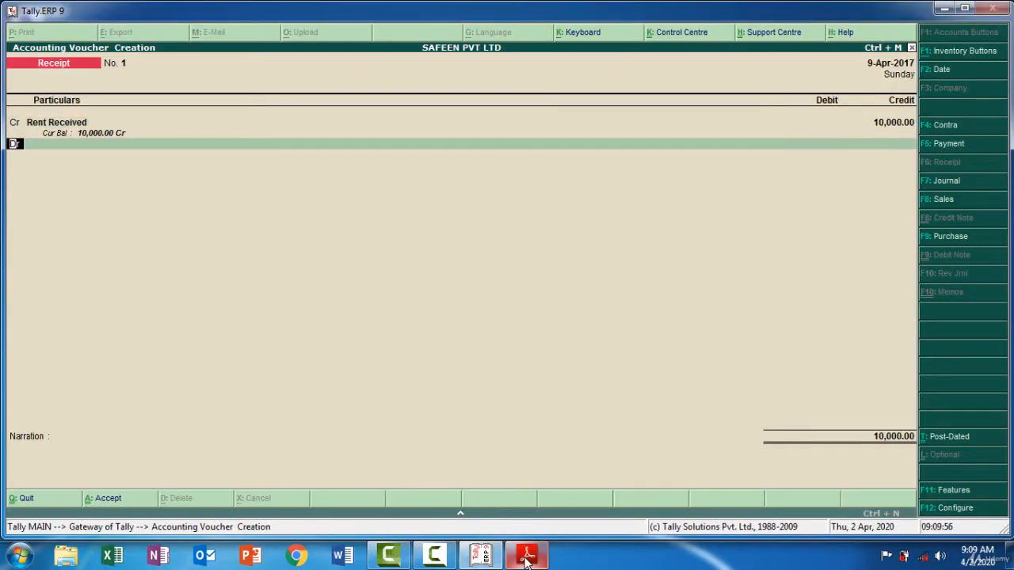
key(Return)
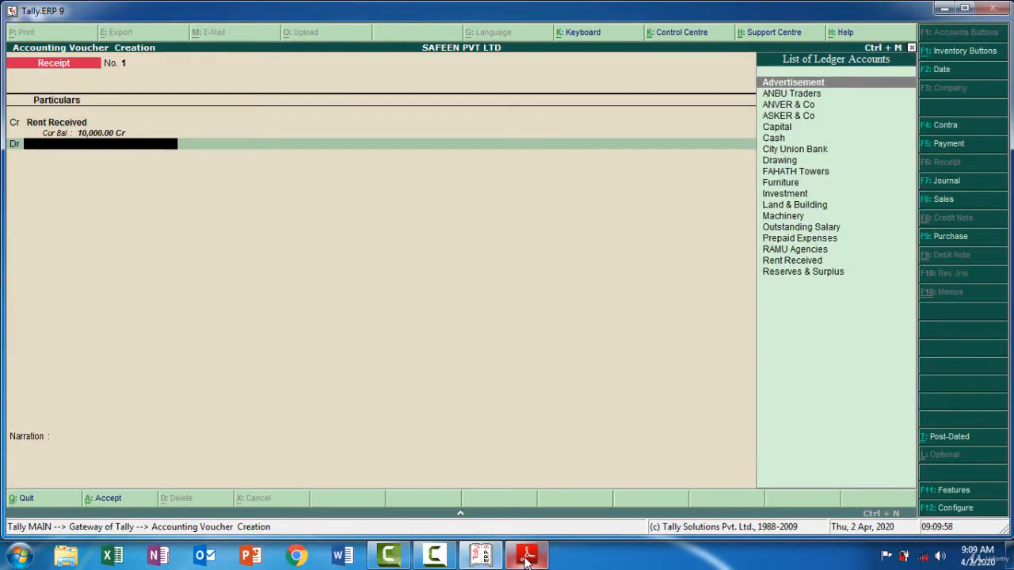
text(Ca)
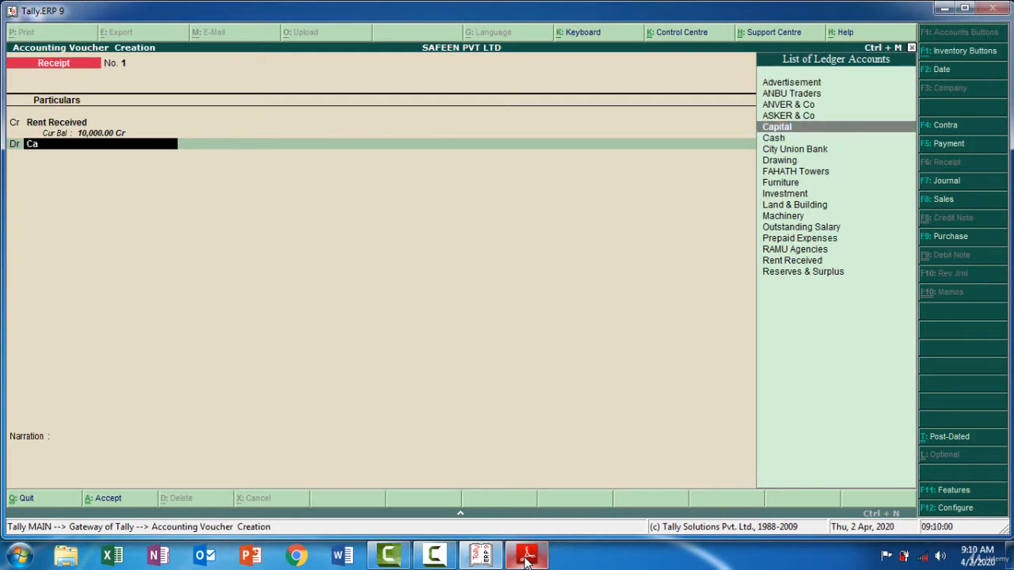
key(Down)
key(Return)
key(Return)
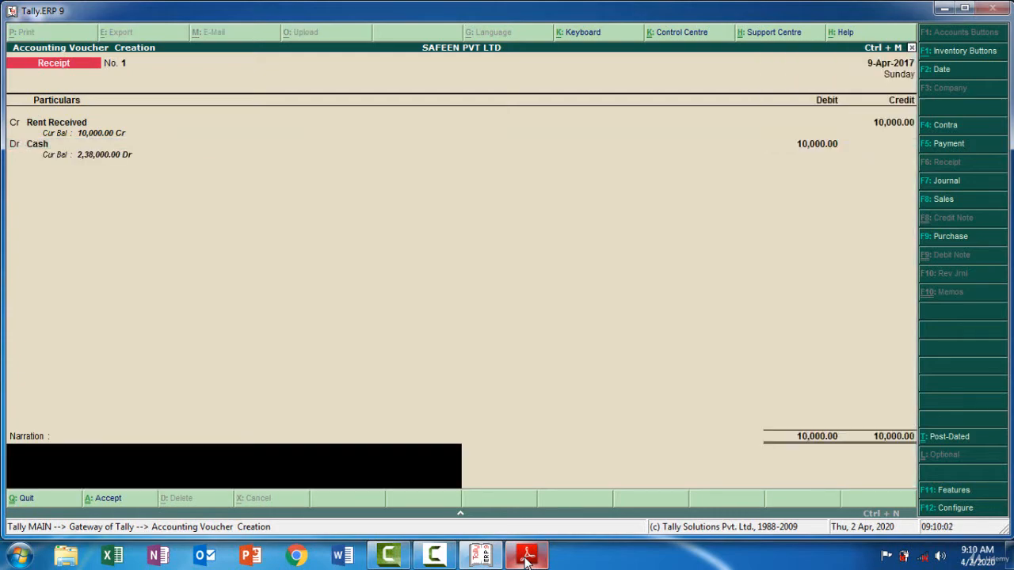
Enter a narration starting with "Being Rent Received" and save the receipt voucher
text(Being Rent Received 10000)
key(ctrl+a)
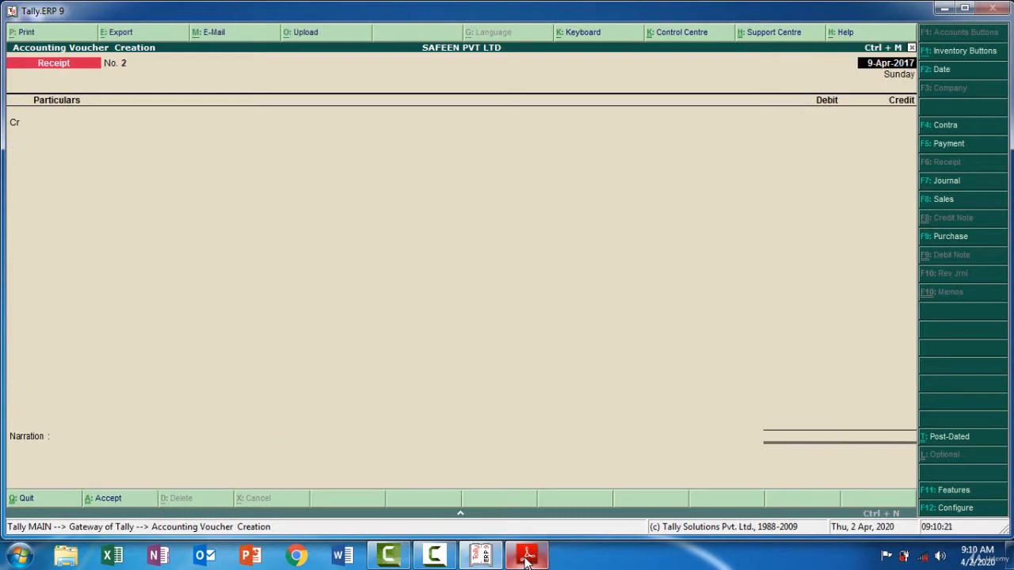
Check the cash deposit transaction in the PDF and start a contra voucher dated 13-4-2017 in Tally.ERP 9
click(527, 557)
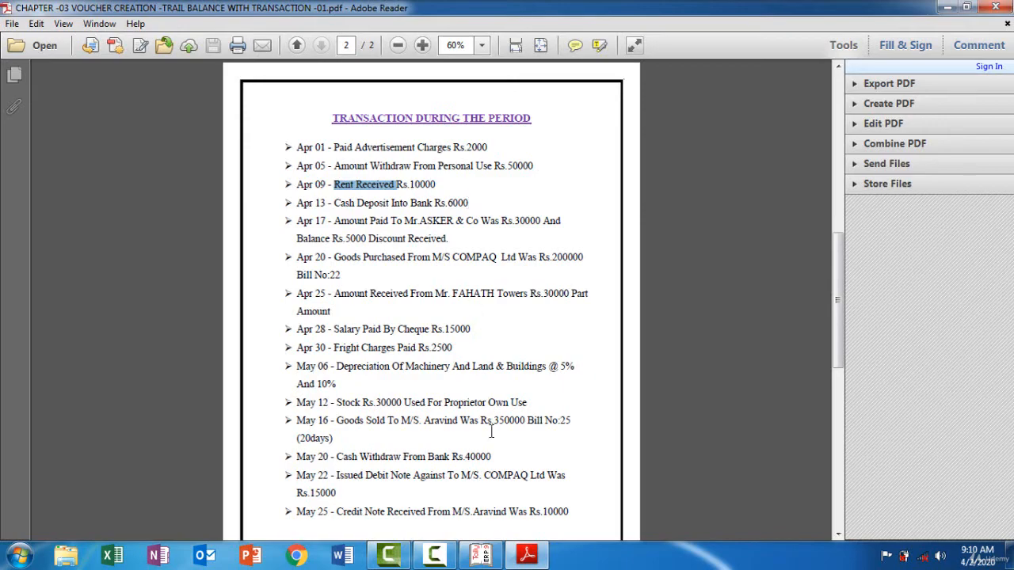
click(481, 556)
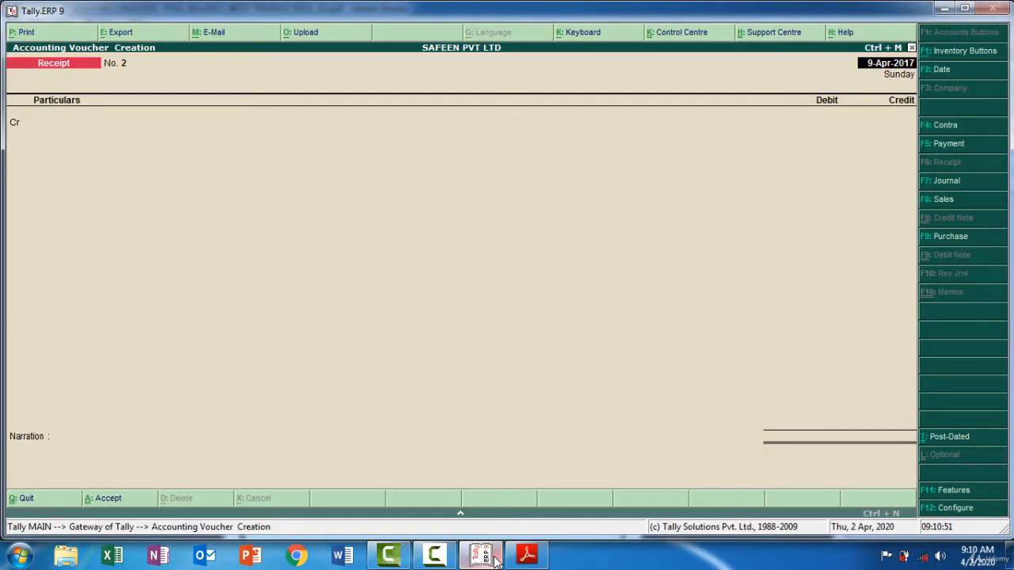
click(946, 124)
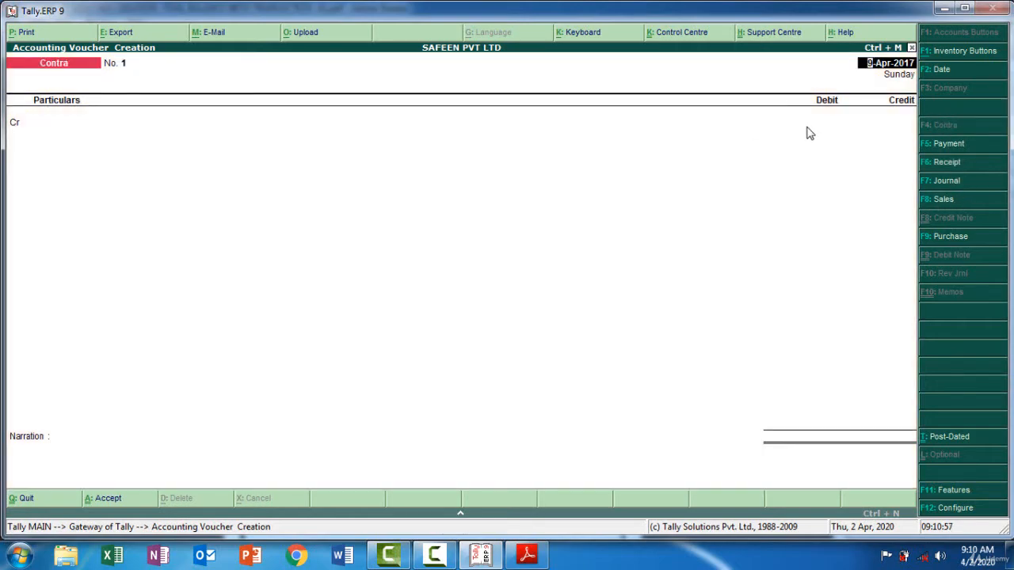
key(F2)
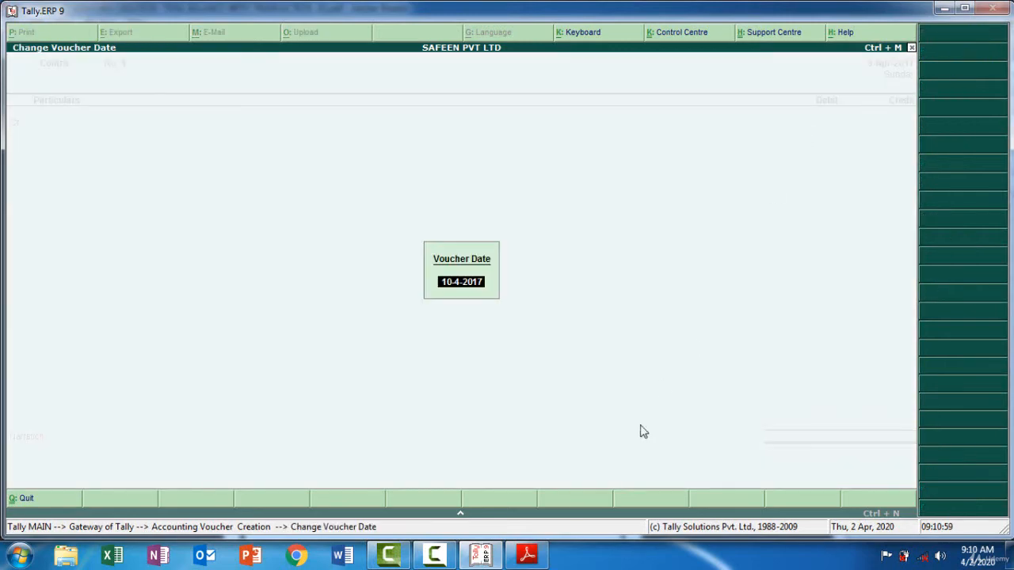
click(527, 556)
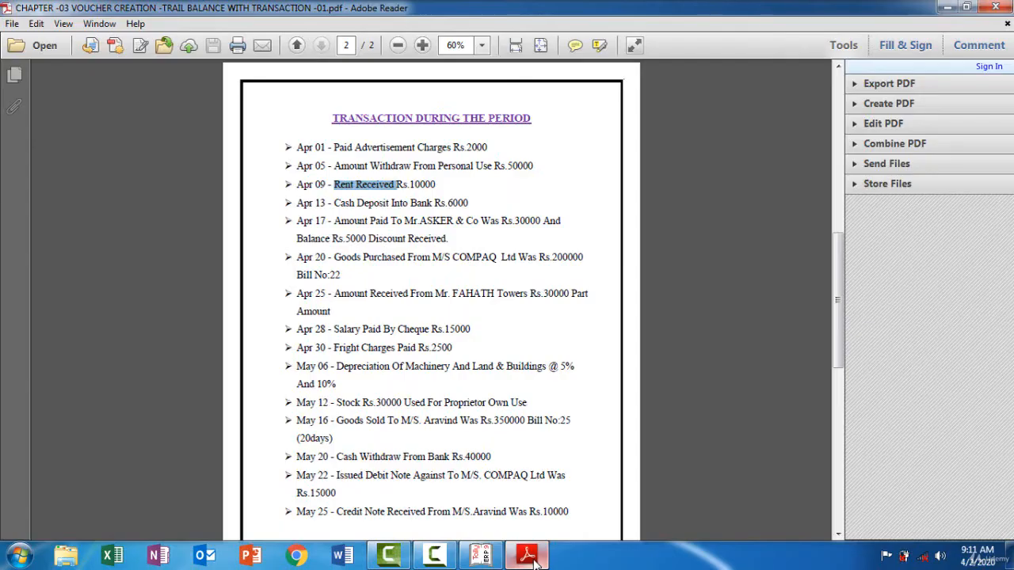
click(528, 556)
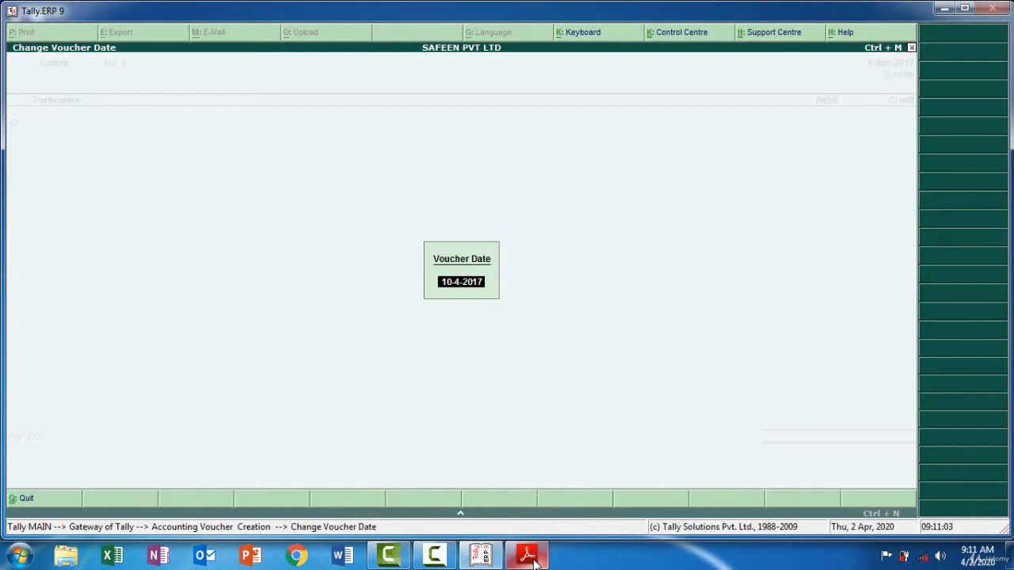
text(13-20)
key(BackSpace)
key(BackSpace)
key(BackSpace)
text(-4-17)
key(Return)
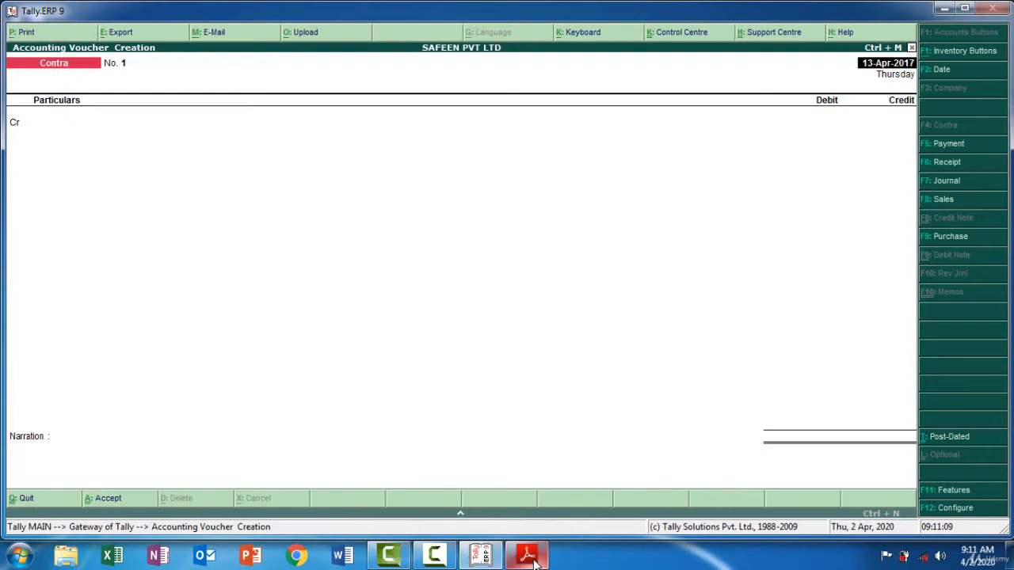
Credit Cash with 6,000 as listed in the PDF and debit City Union Bank with the same amount in the contra voucher
text(Ca)
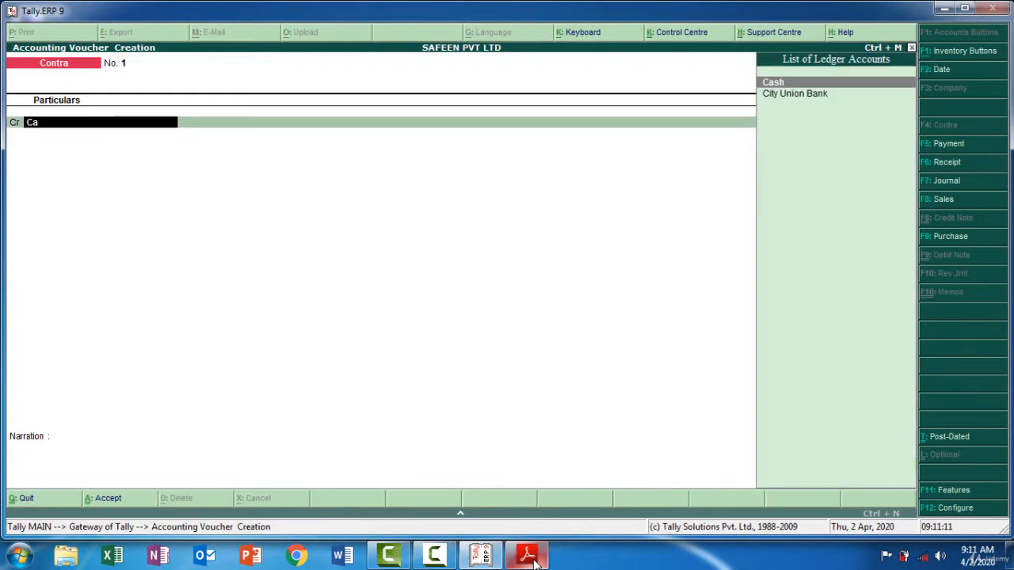
key(Return)
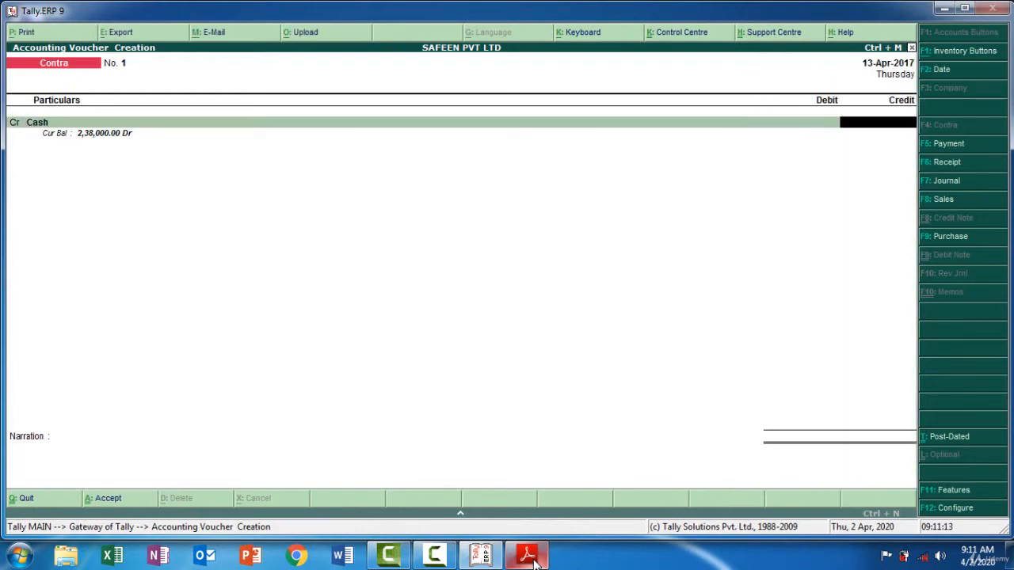
click(528, 556)
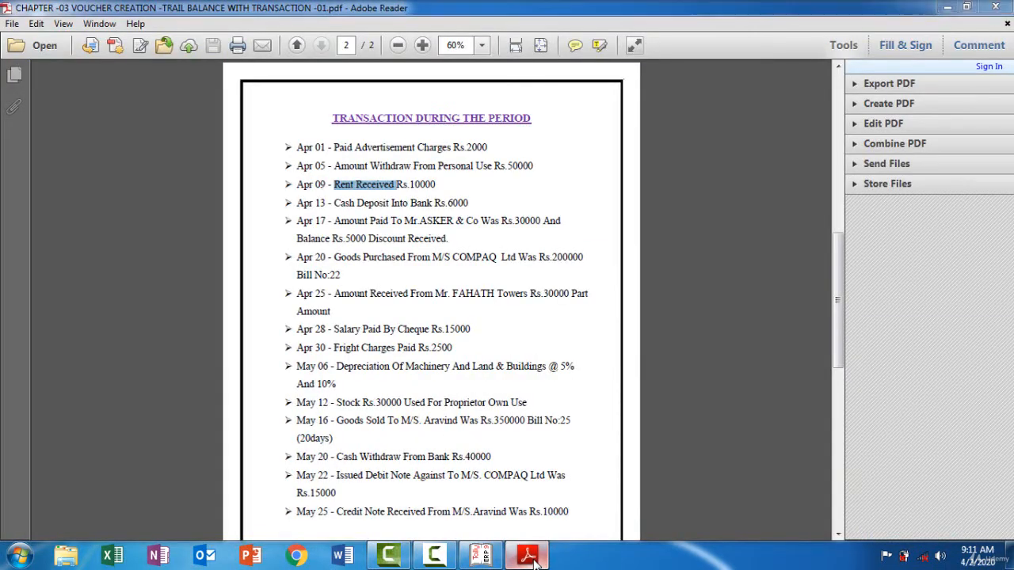
click(527, 556)
text(6000)
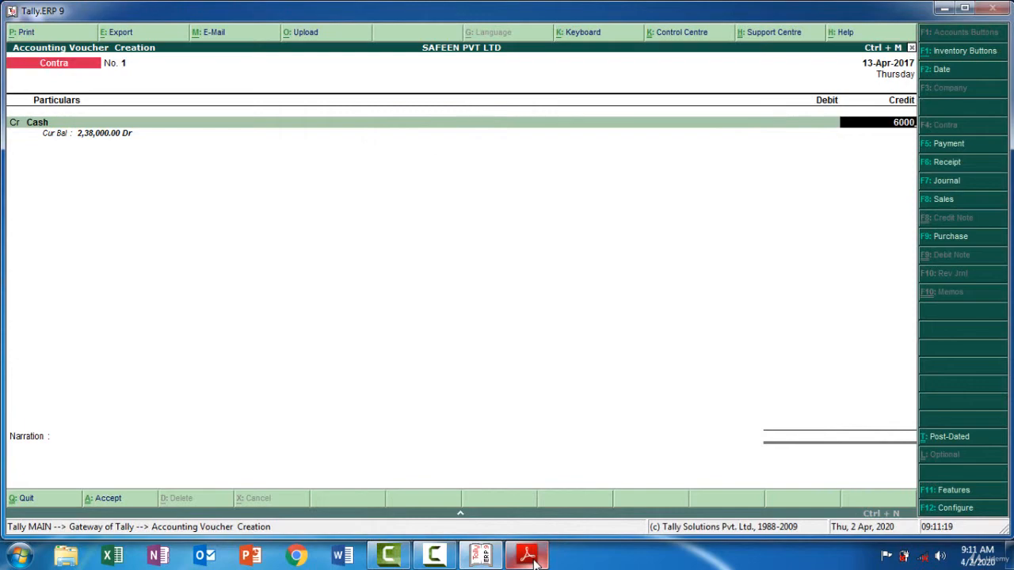
key(Return)
key(Return)
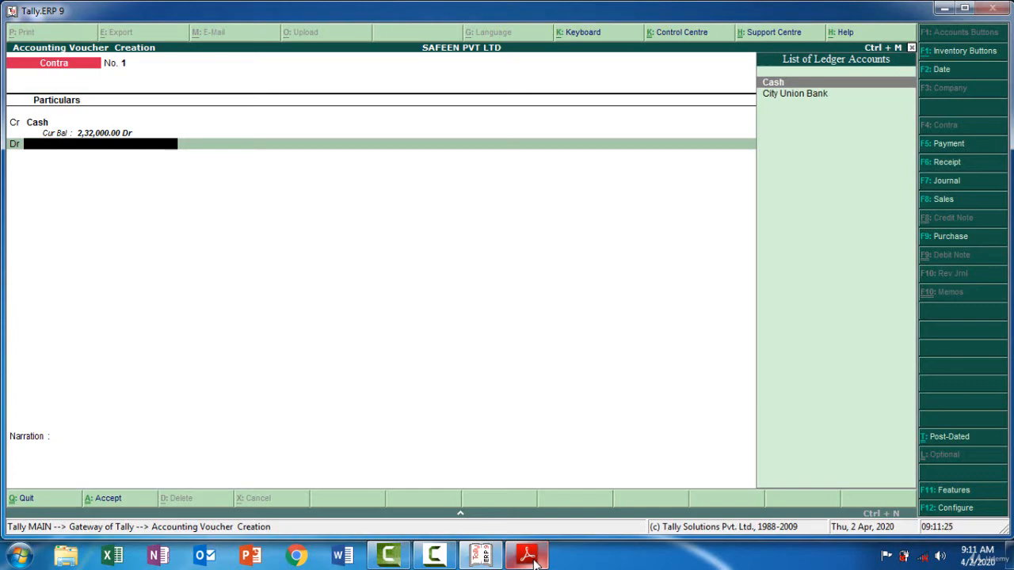
key(Down)
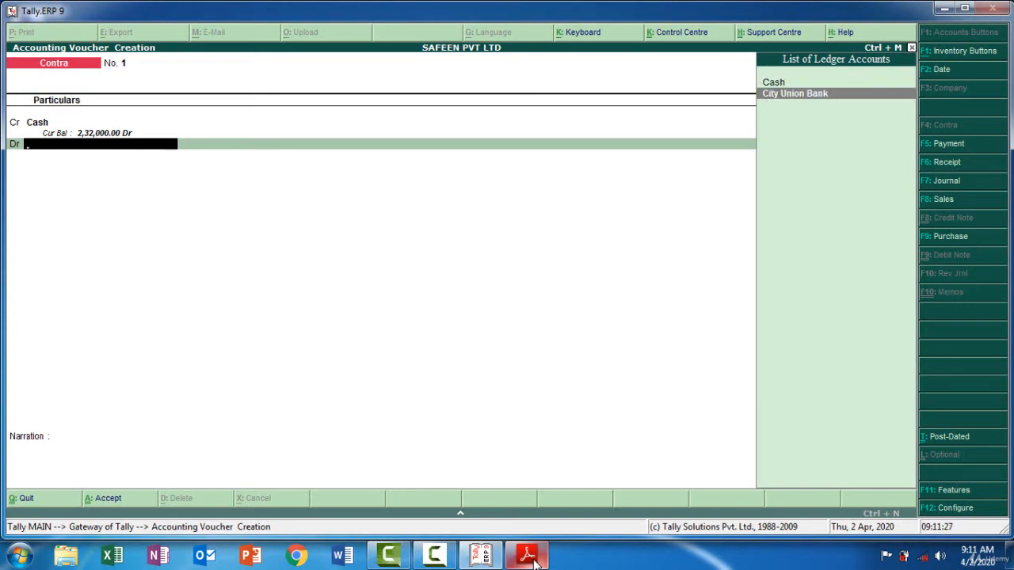
key(Return)
key(Return)
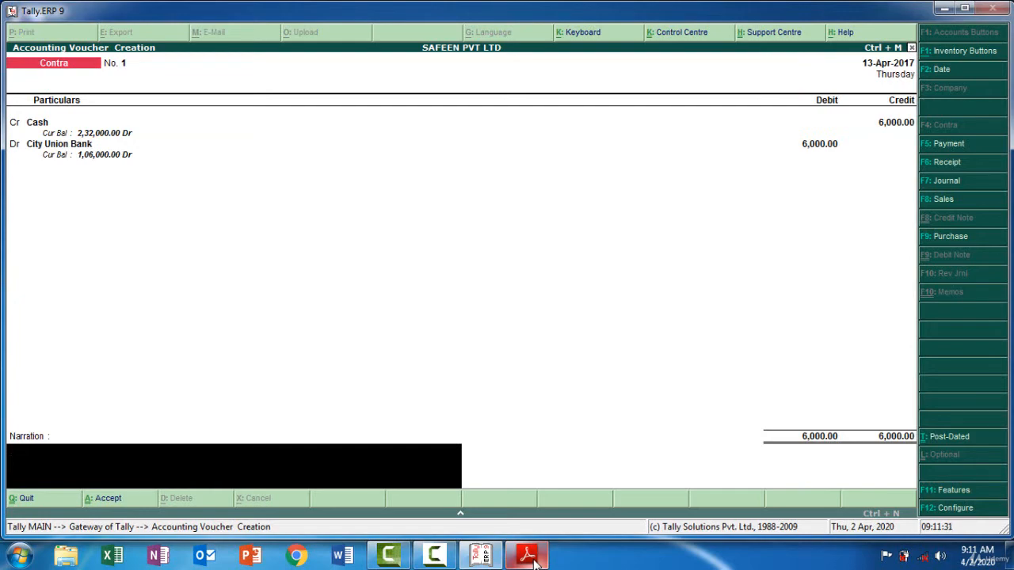
Enter the narration "Being Cash Deposit 6000" and save the contra voucher
text(Being Cash Deposit 6000)
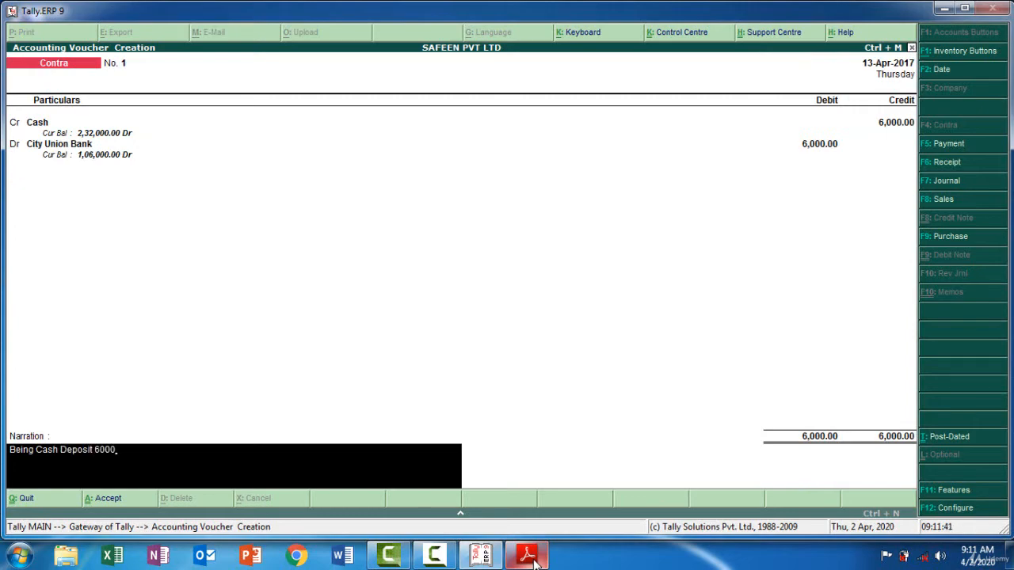
key(Return)
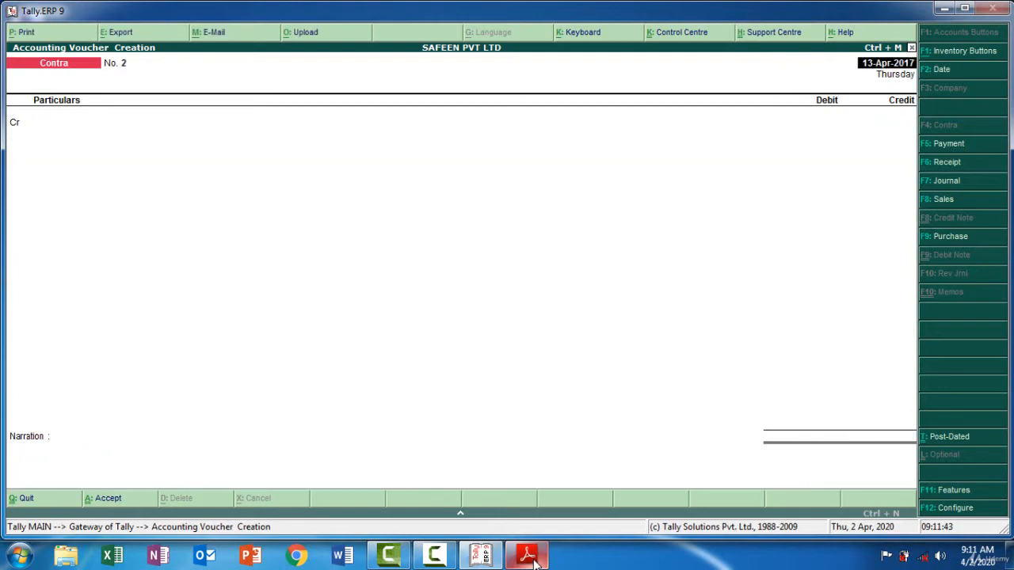
Review the ASKER & Co payment and the opening creditor bills in the PDF, and start a payment voucher dated 17-4-2017 in Tally.ERP 9
click(529, 557)
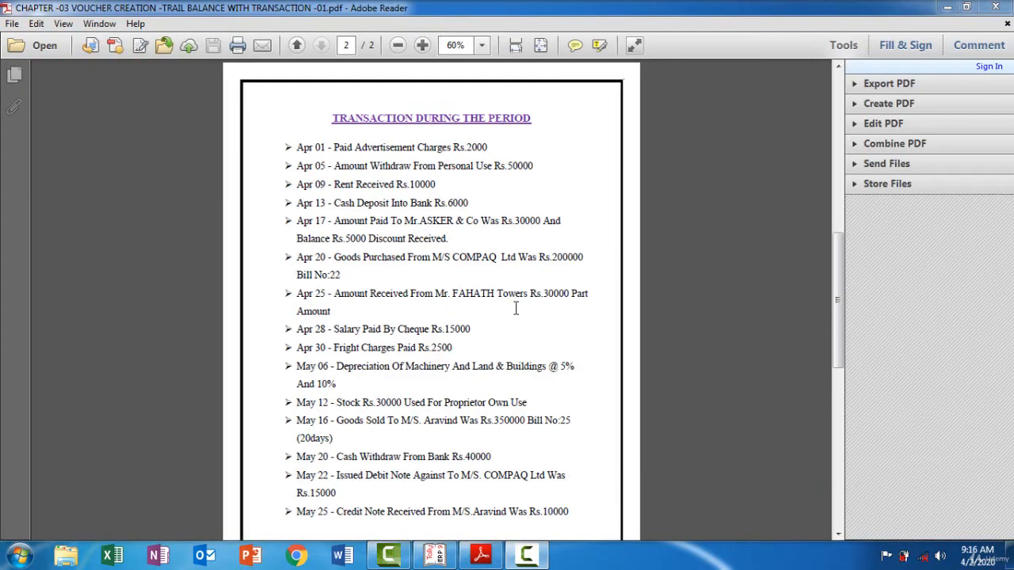
scroll(515, 308, up, 5)
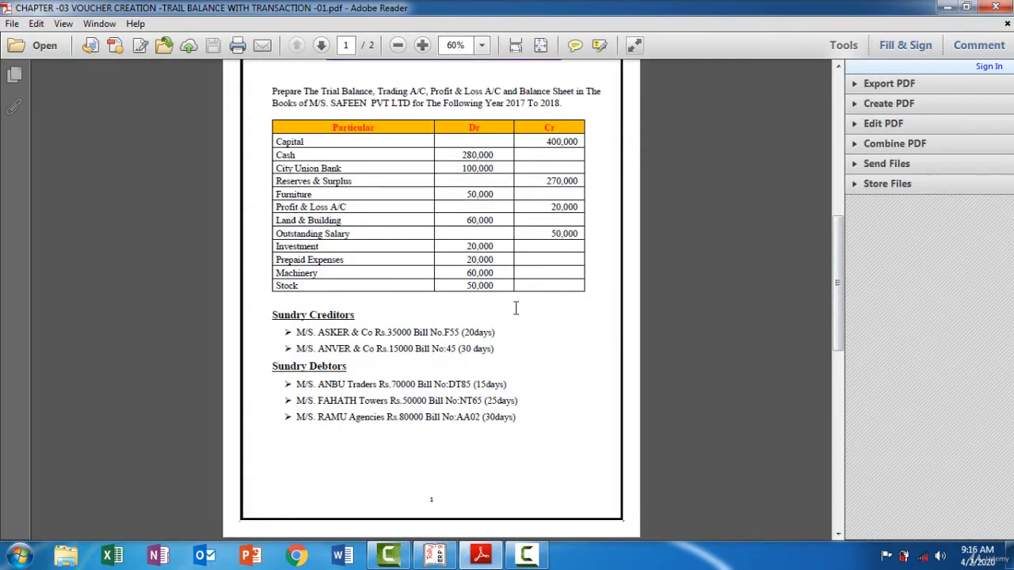
scroll(516, 308, down, 1)
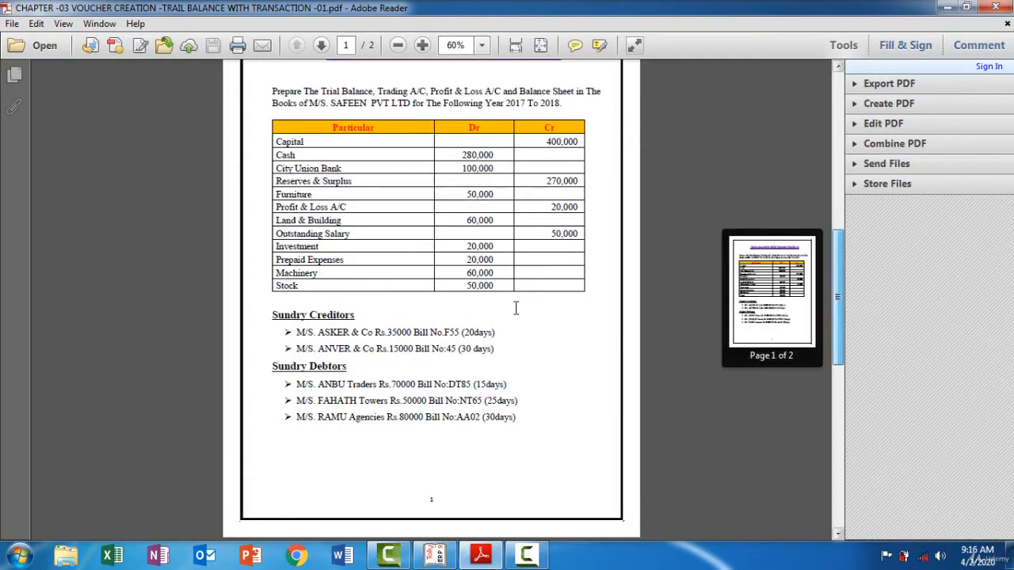
scroll(516, 308, down, 4)
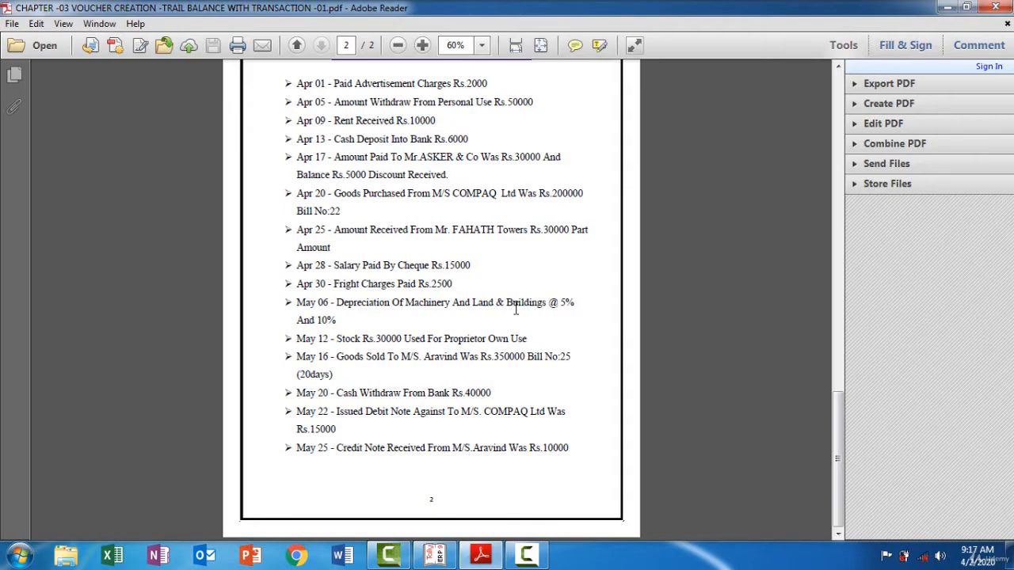
mouse_move(435, 555)
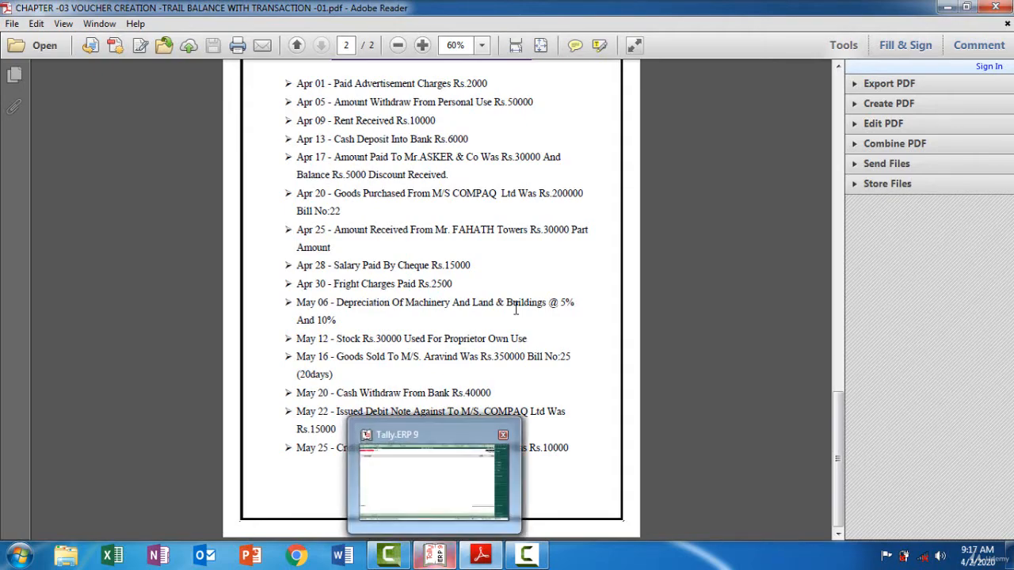
click(434, 484)
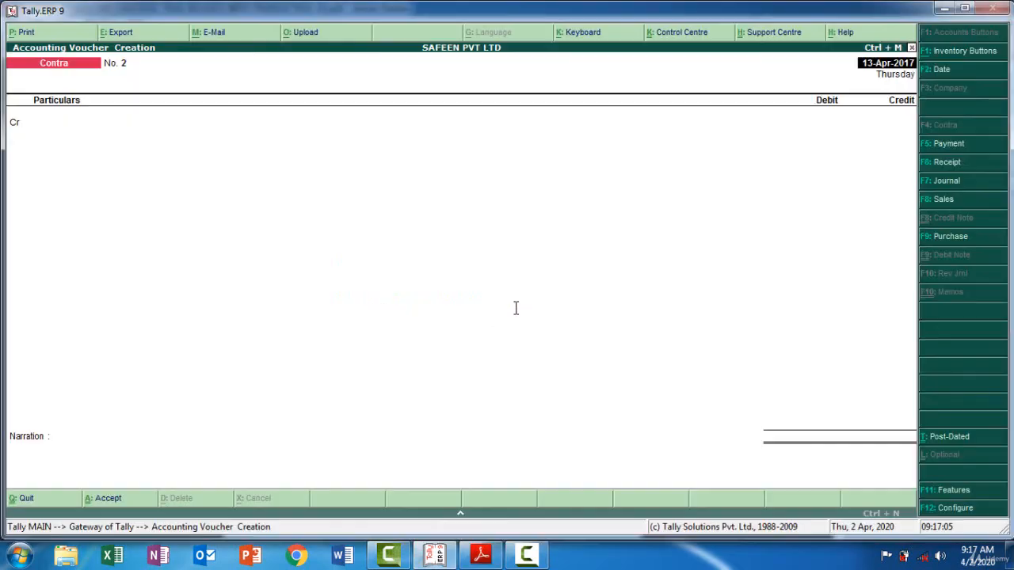
key(F5)
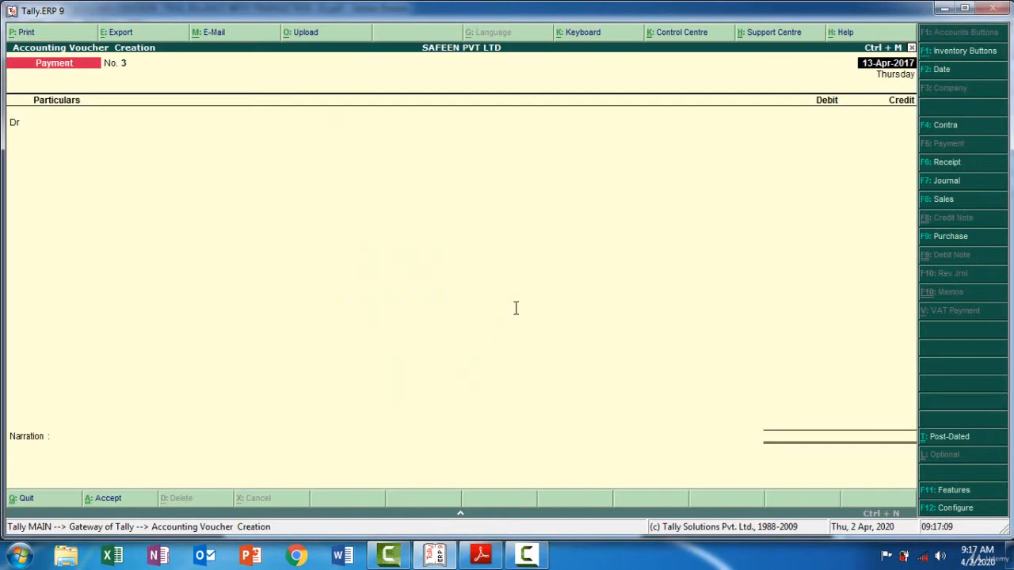
key(F2)
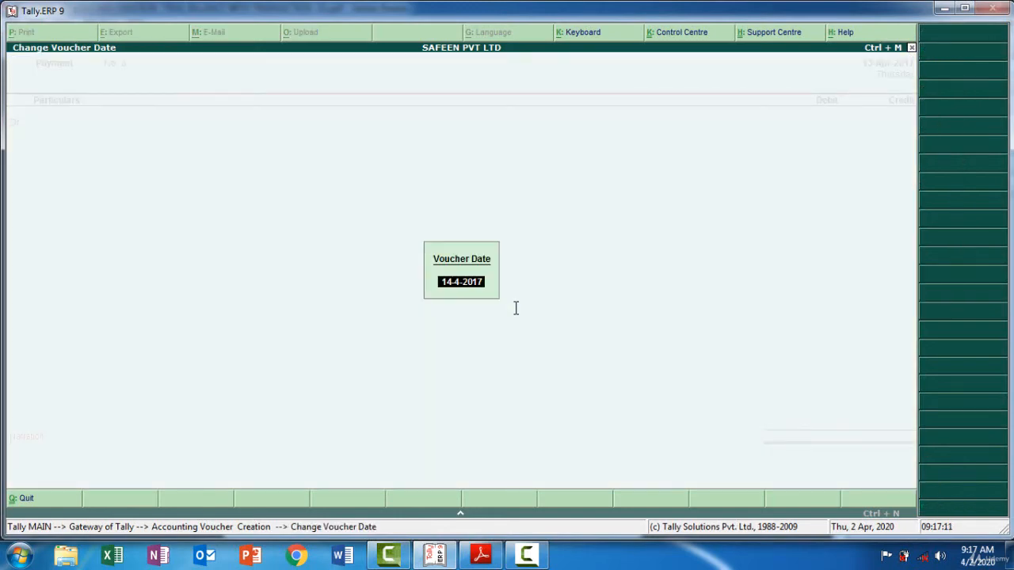
text(17-4)
key(Return)
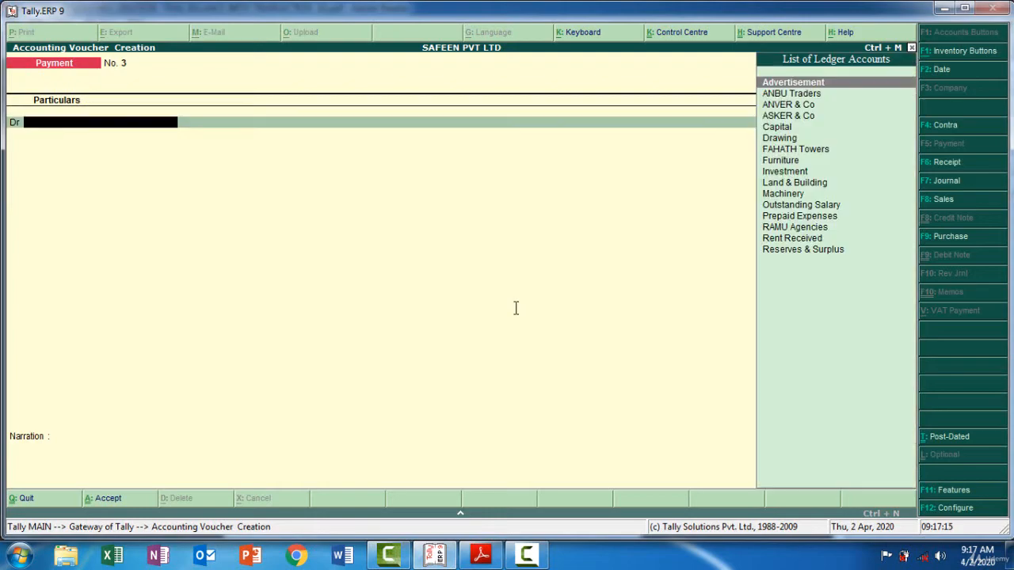
Debit ASKER & Co with 35,000 in the payment voucher and allocate the full amount against pending bill F55
key(Down)
key(Down)
key(Down)
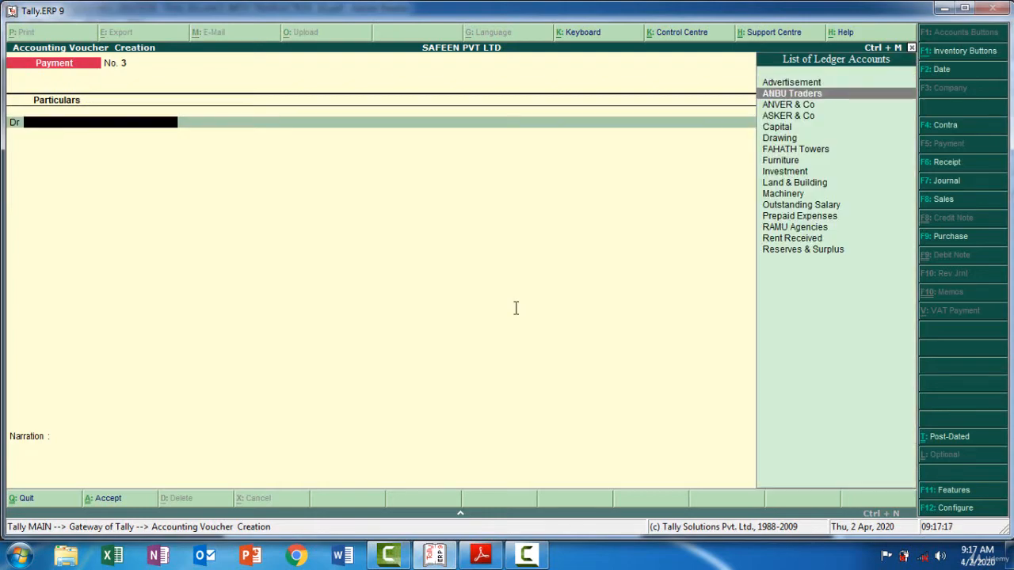
key(Return)
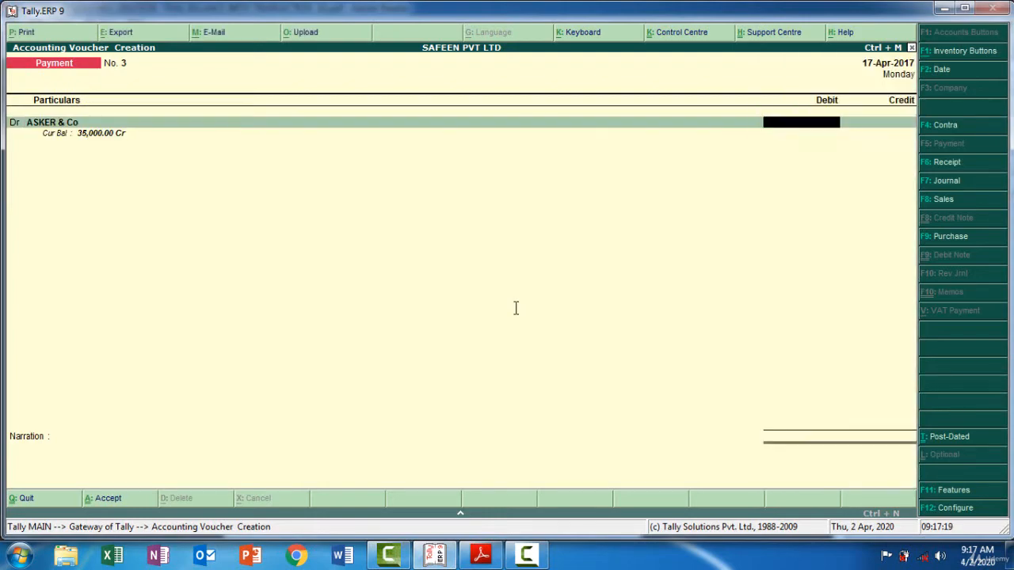
text(35000)
key(Return)
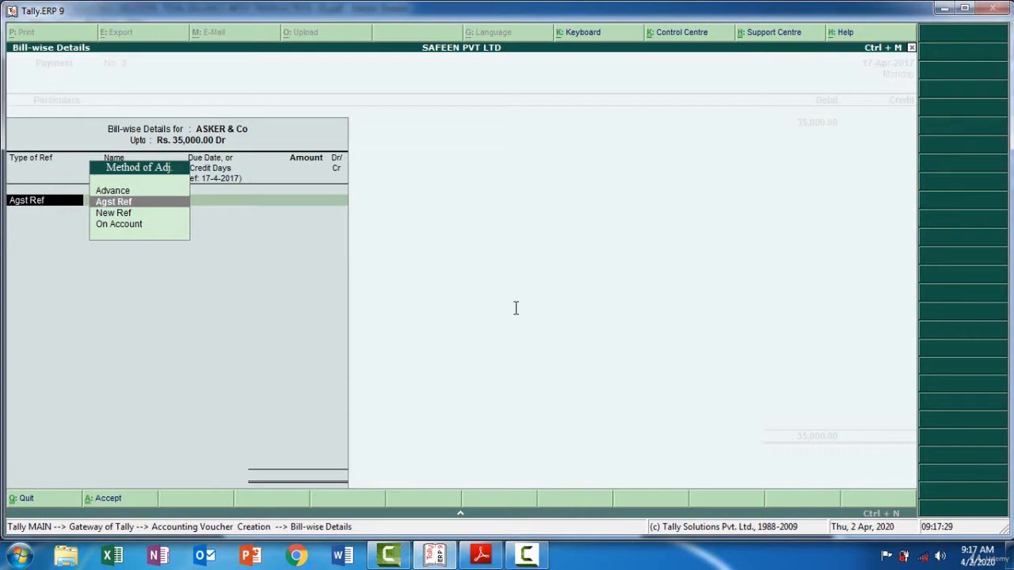
key(Return)
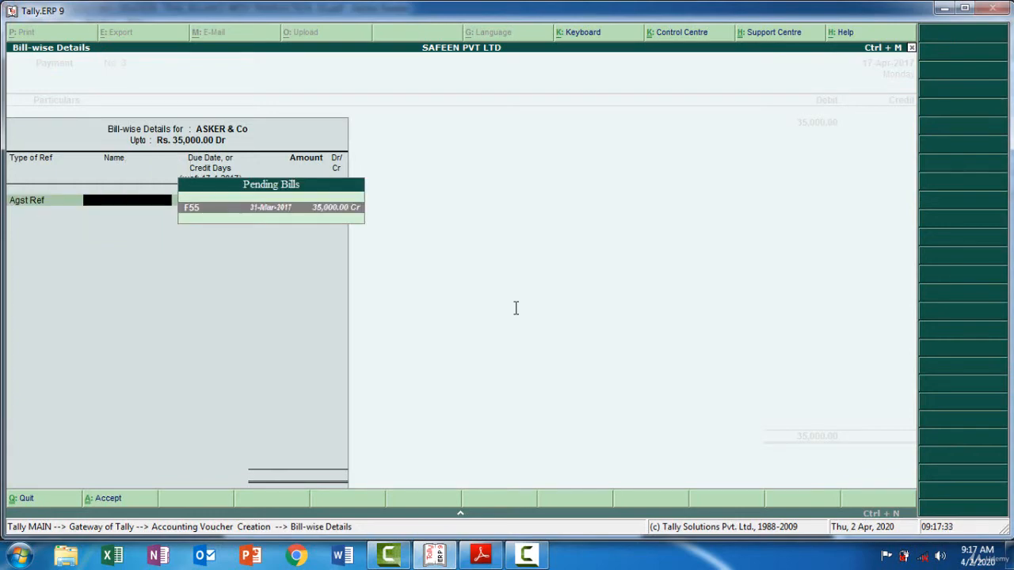
key(Return)
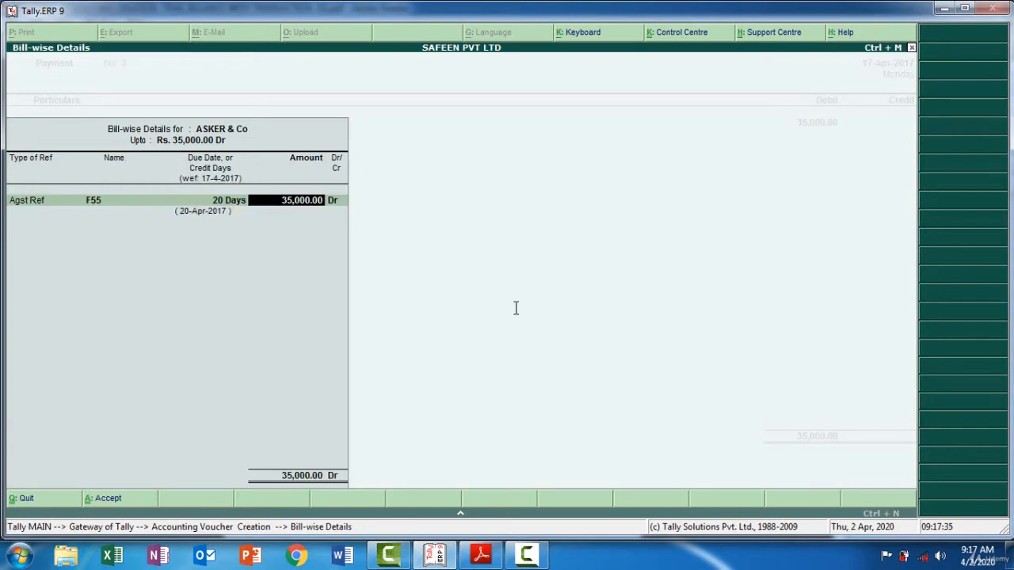
key(Return)
Credit Cash with 30,000 in the ASKER & Co payment voucher
key(Return)
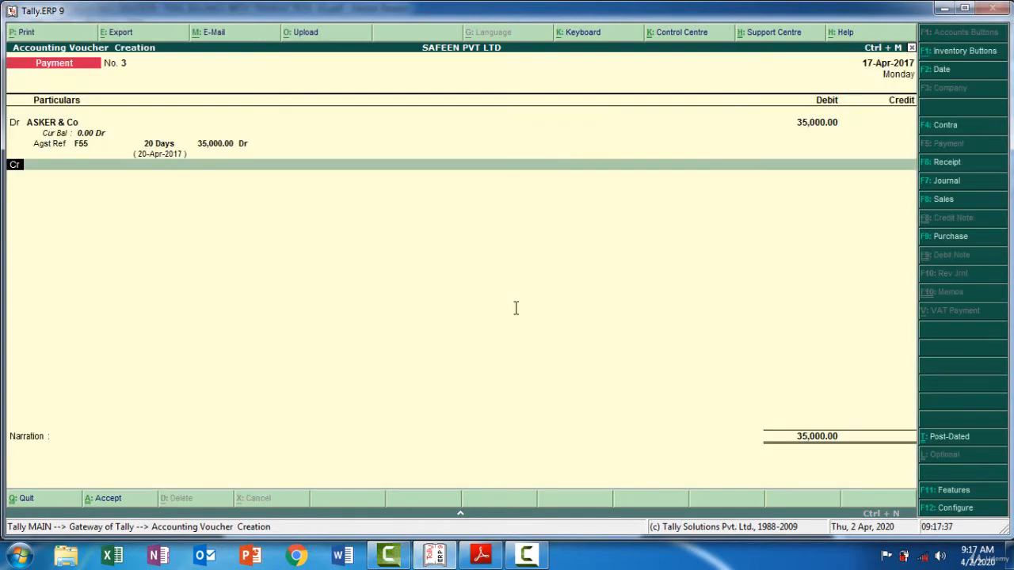
key(Return)
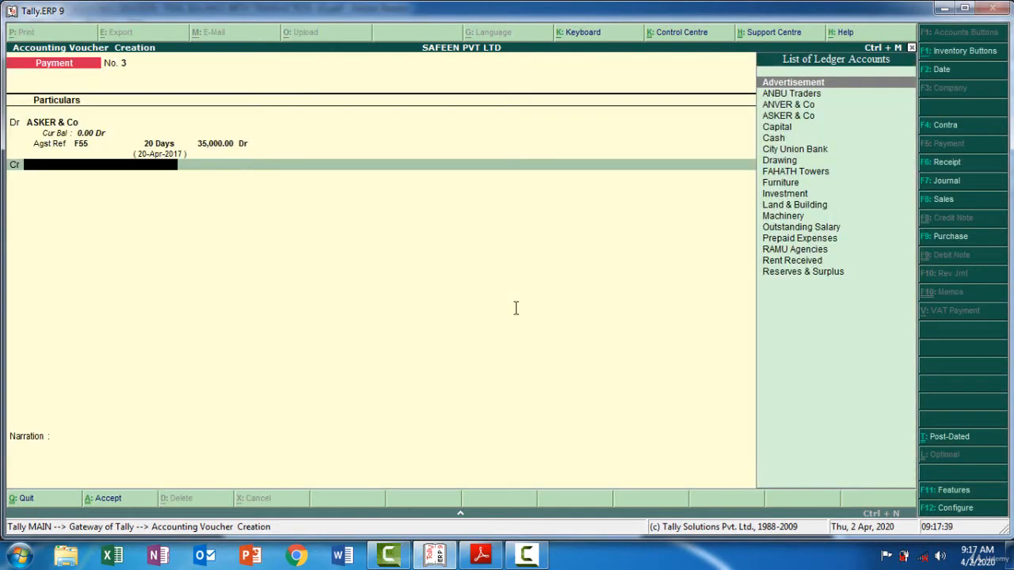
text(Ca)
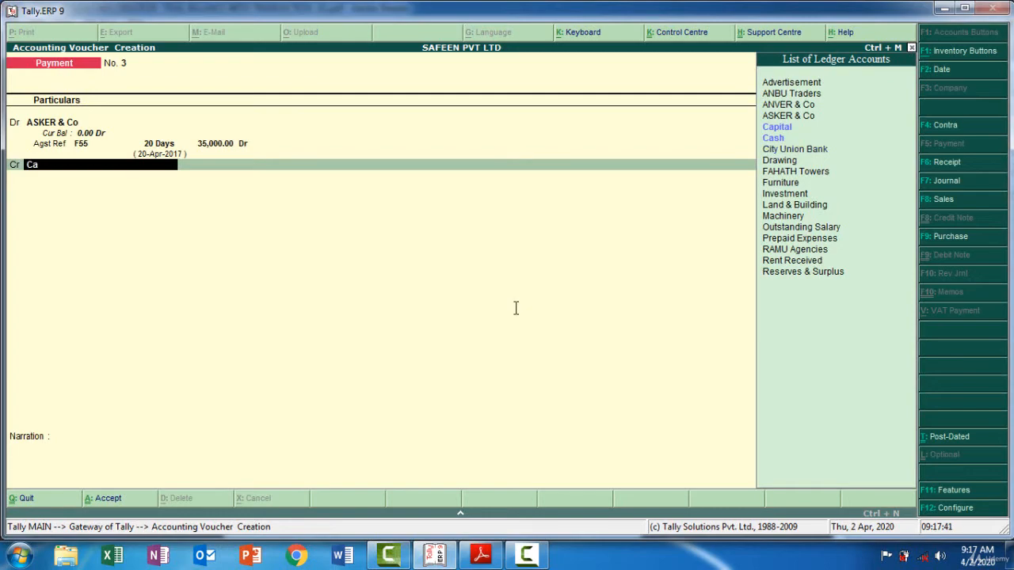
key(Down)
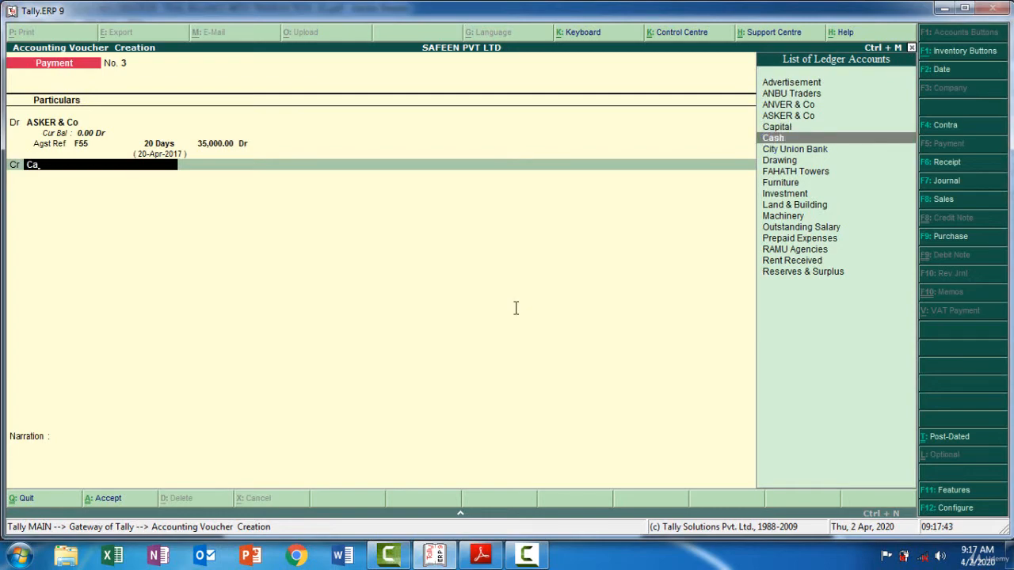
key(Return)
text(3)
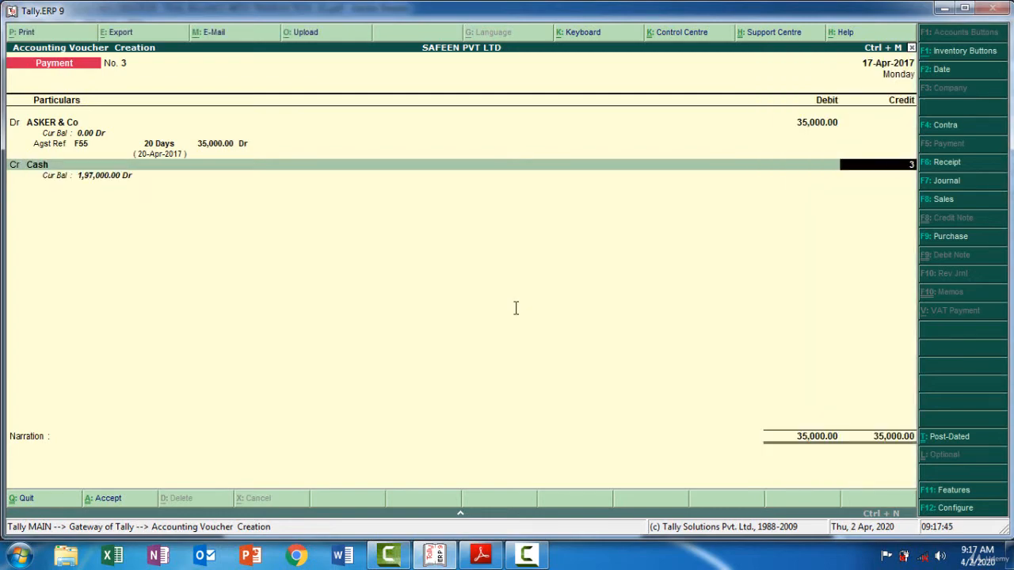
text(0,000)
key(Return)
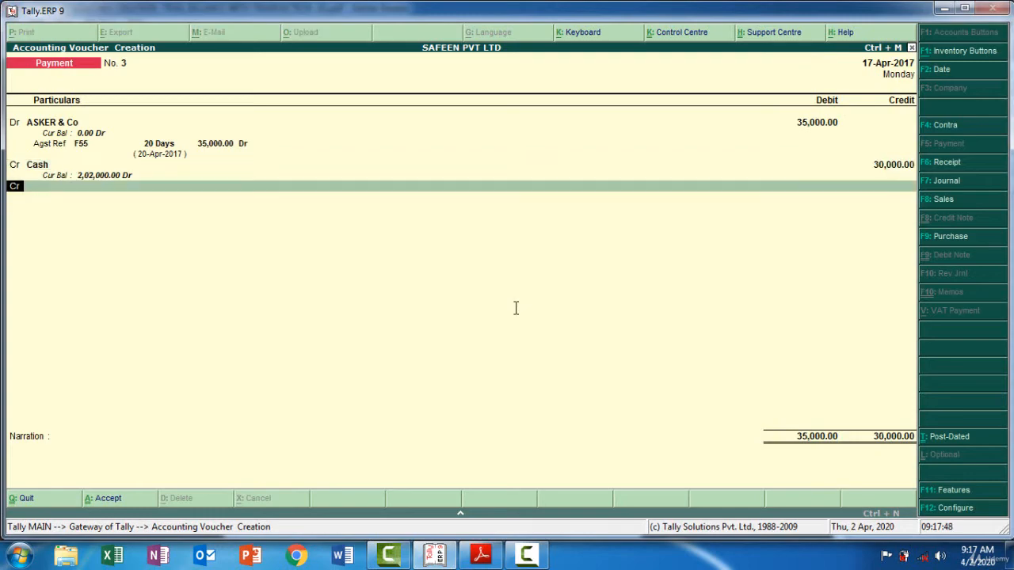
Create a Discount Received ledger under Indirect Incomes from within the voucher and credit it with the remaining 5,000
key(Return)
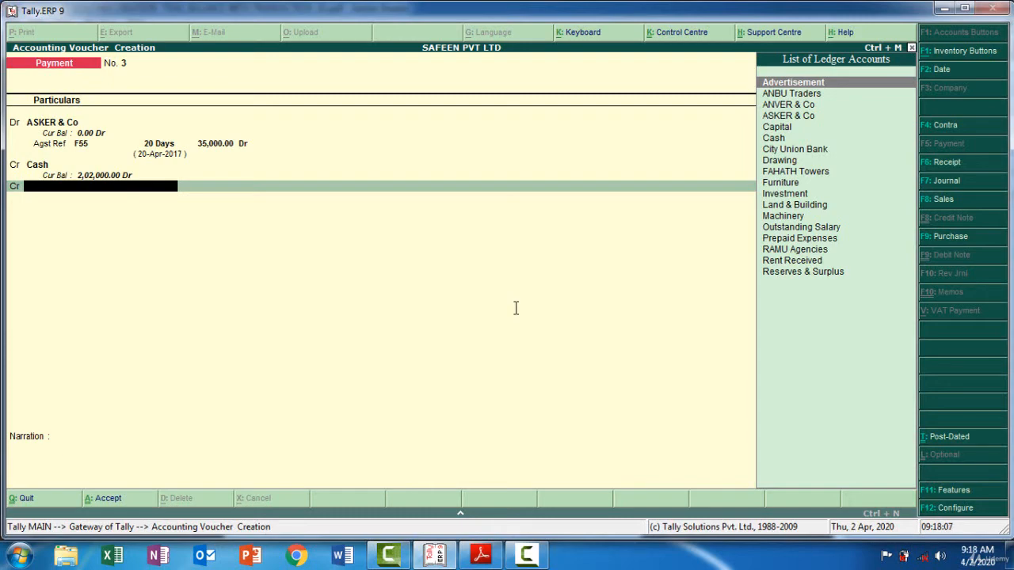
key(alt+c)
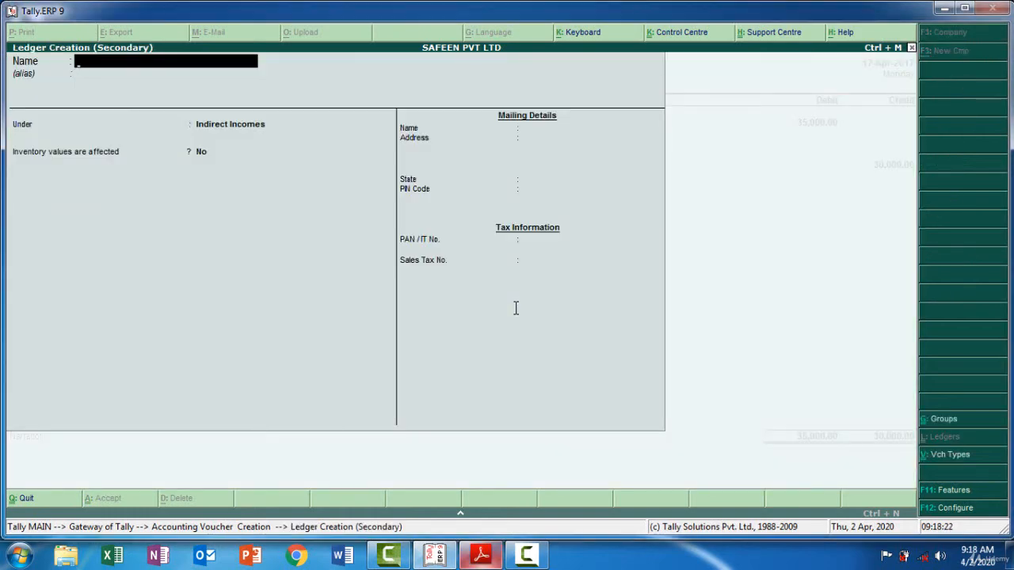
text(Discount Received)
key(Return)
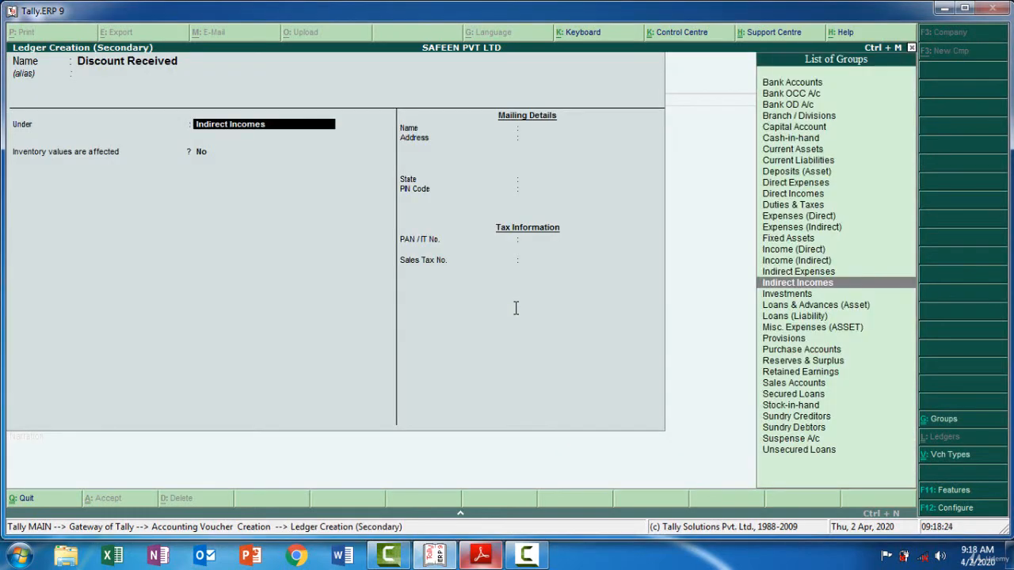
key(Return)
key(Return)
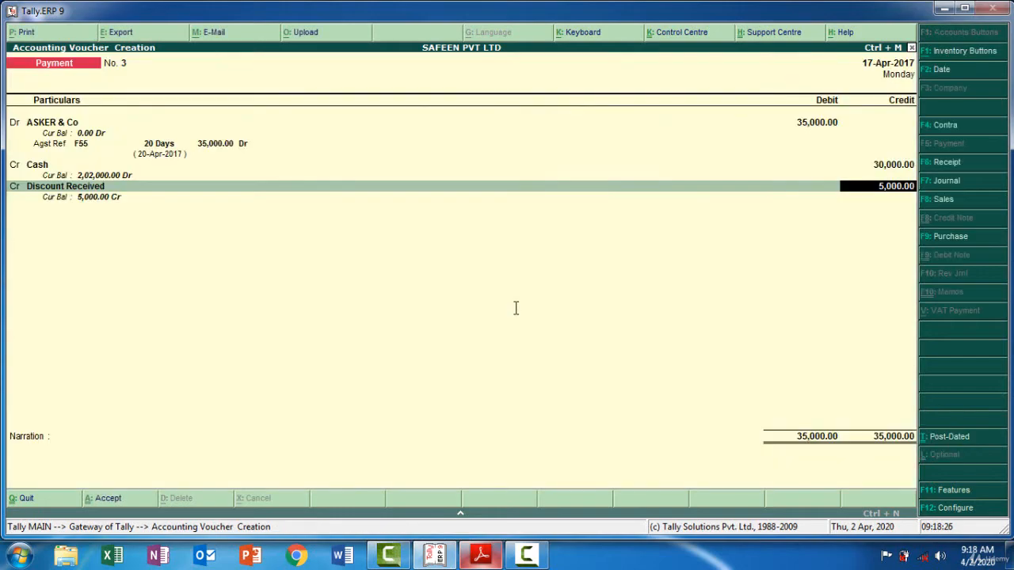
key(Return)
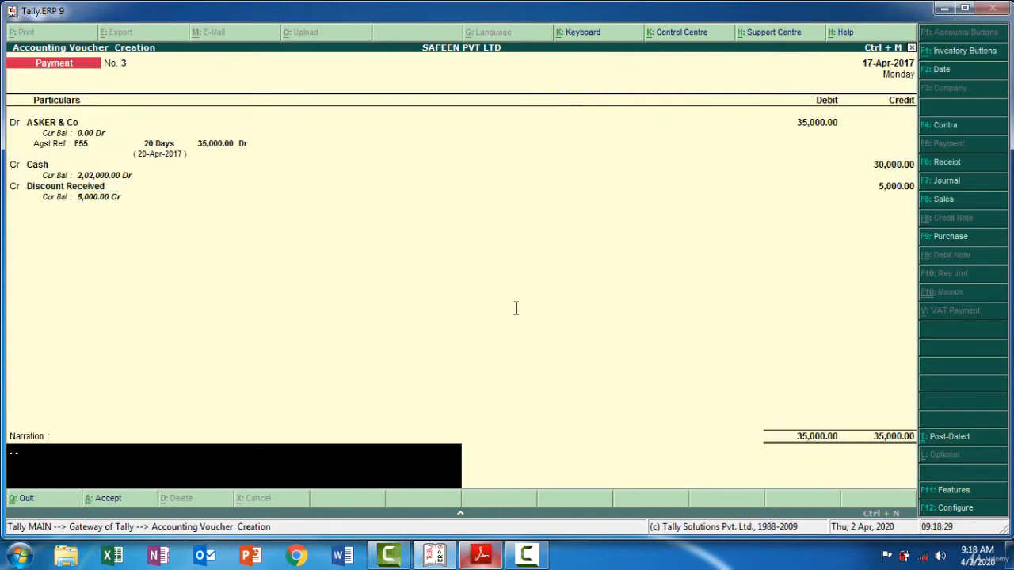
Enter the narration "Being paid to asker 30000 and received discount 5000" and save the payment voucher
text(Being paid to asker)
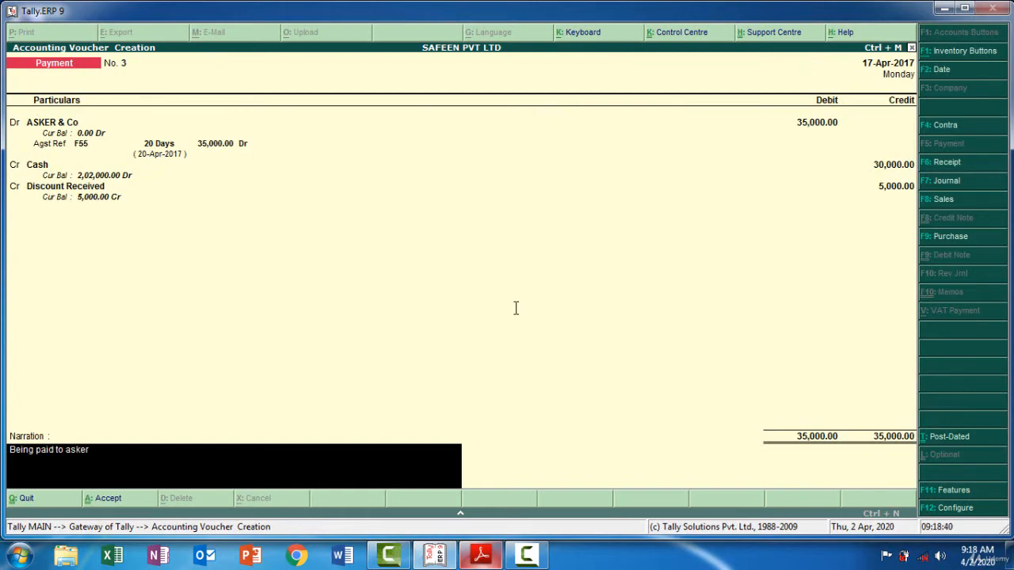
text(30000 and received discount 5000)
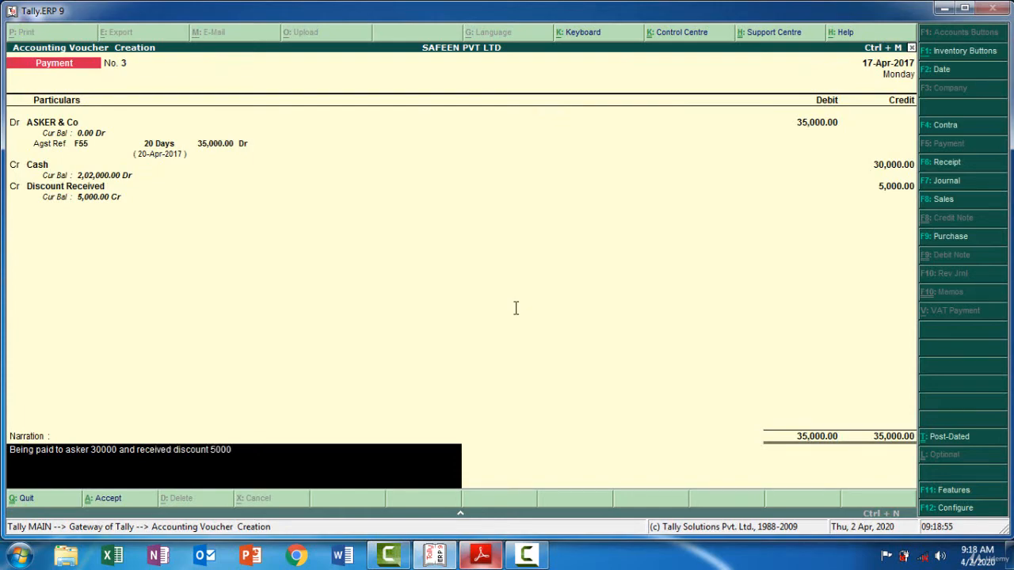
key(Return)
key(Return)
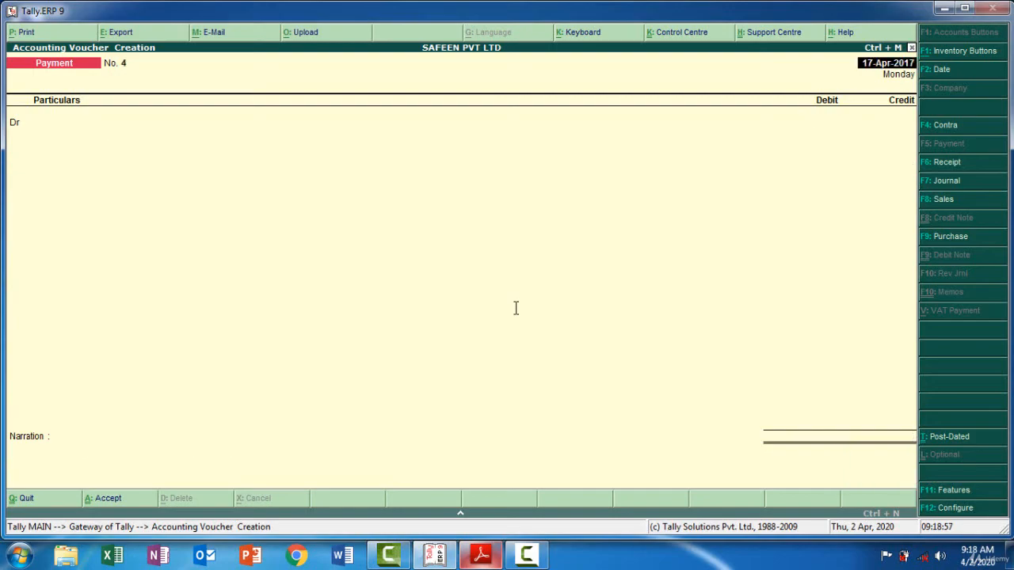
Check the COMPAQ Ltd purchase in the PDF, then start a purchase voucher in Tally.ERP 9 and switch it to voucher mode
key(alt+Tab)
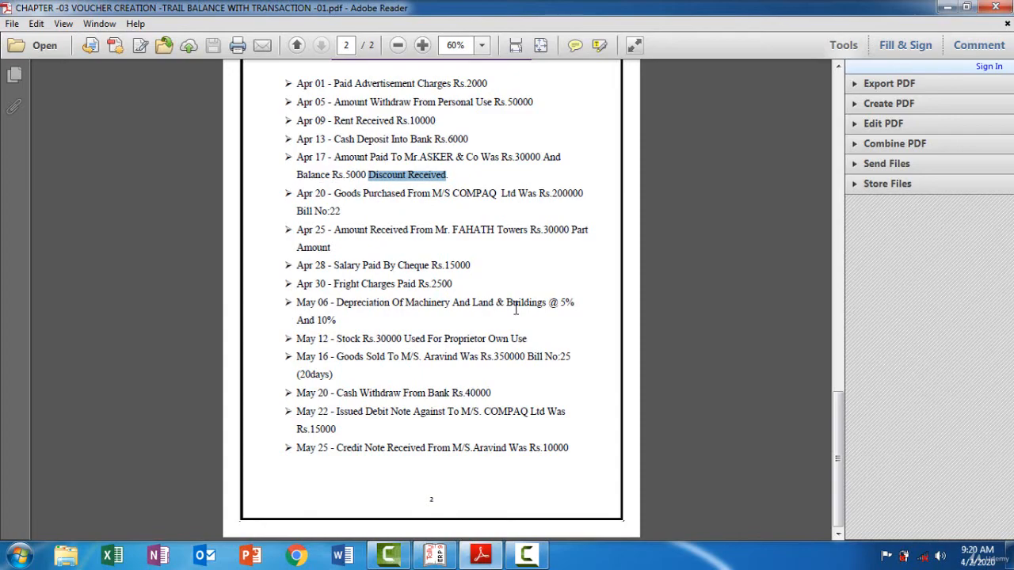
key(alt+Tab)
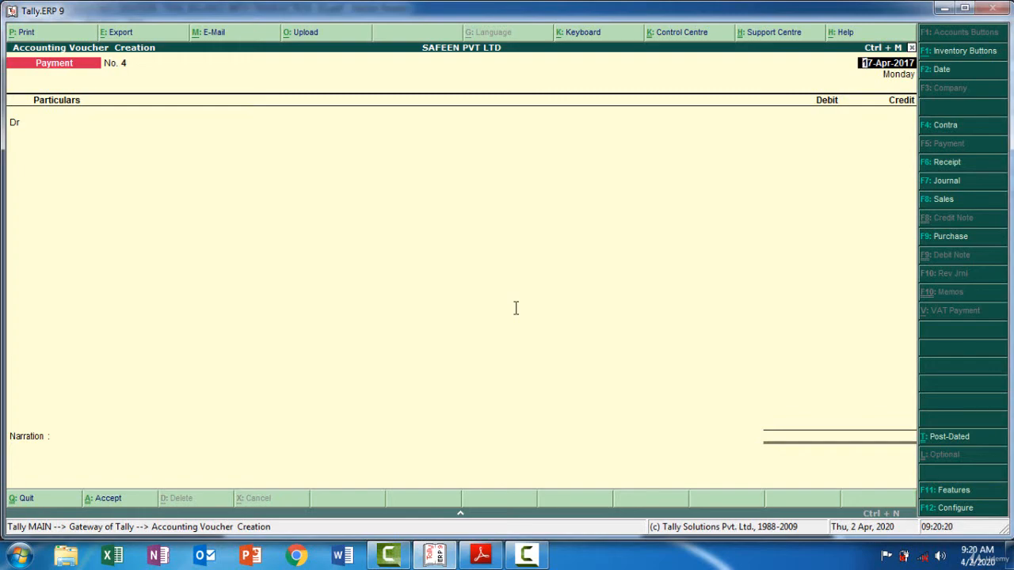
key(F9)
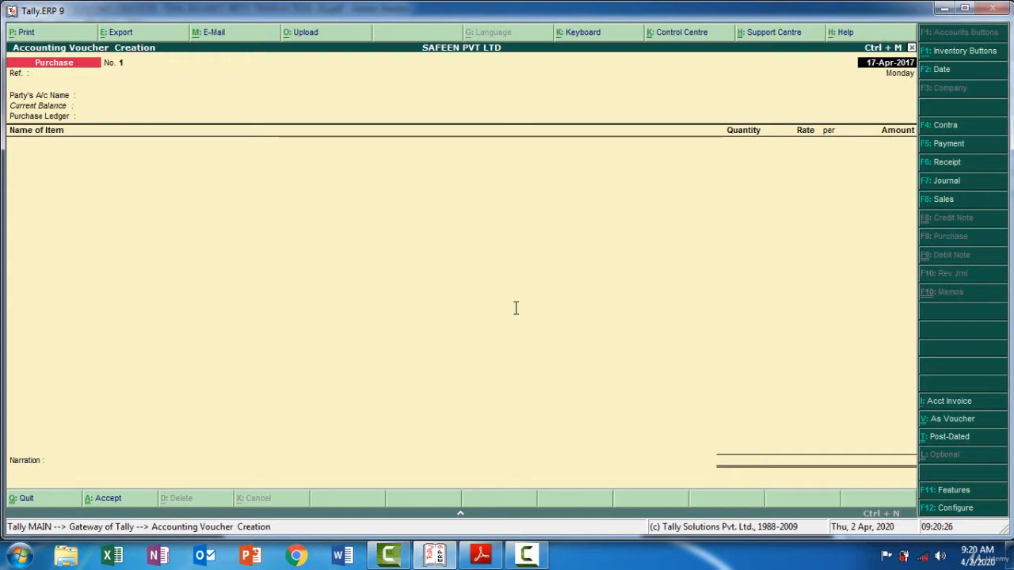
key(ctrl+v)
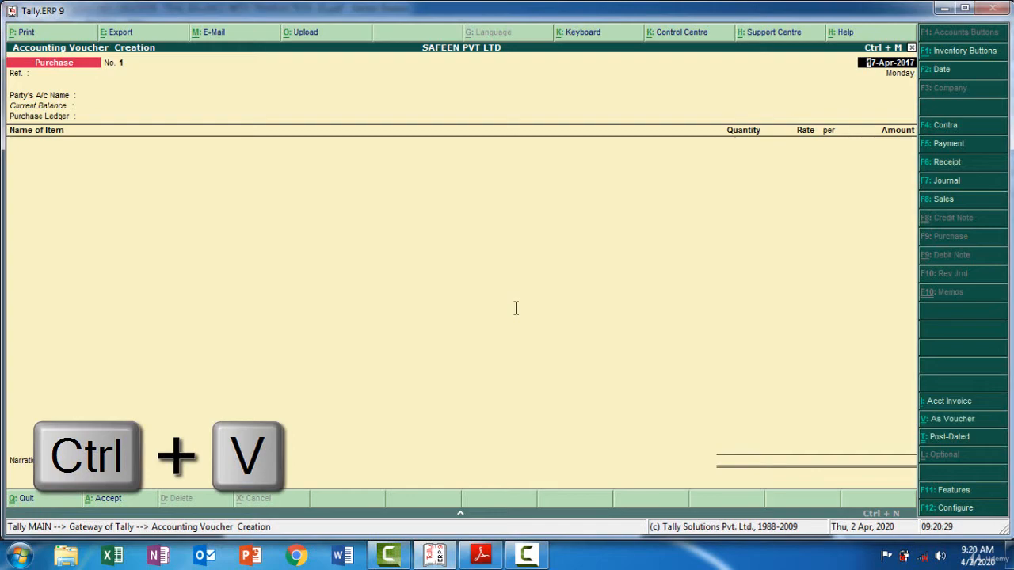
key(ctrl+v)
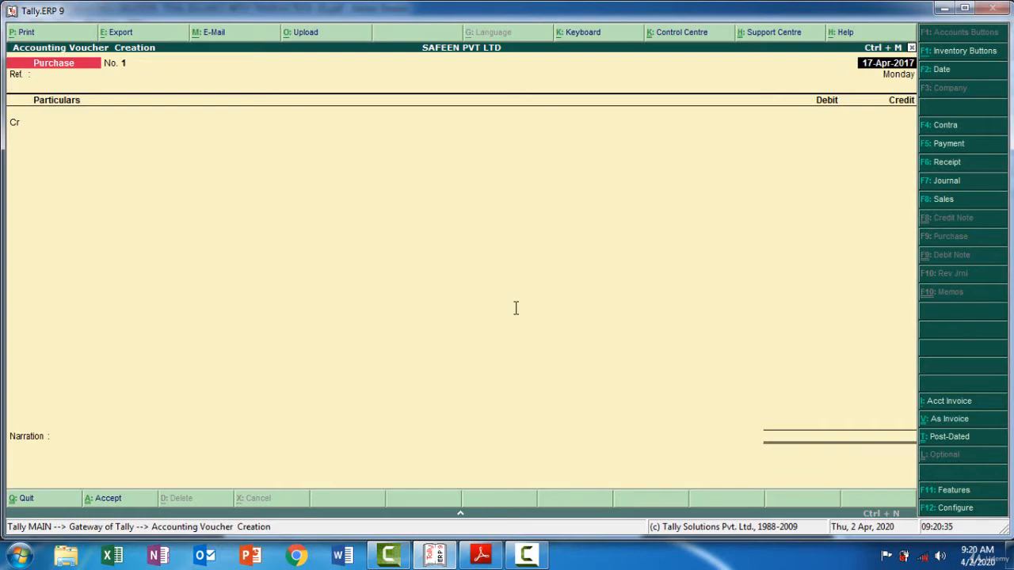
Check the purchase date in the PDF, set the purchase voucher date to 20-4-2017 and leave the reference blank
key(F2)
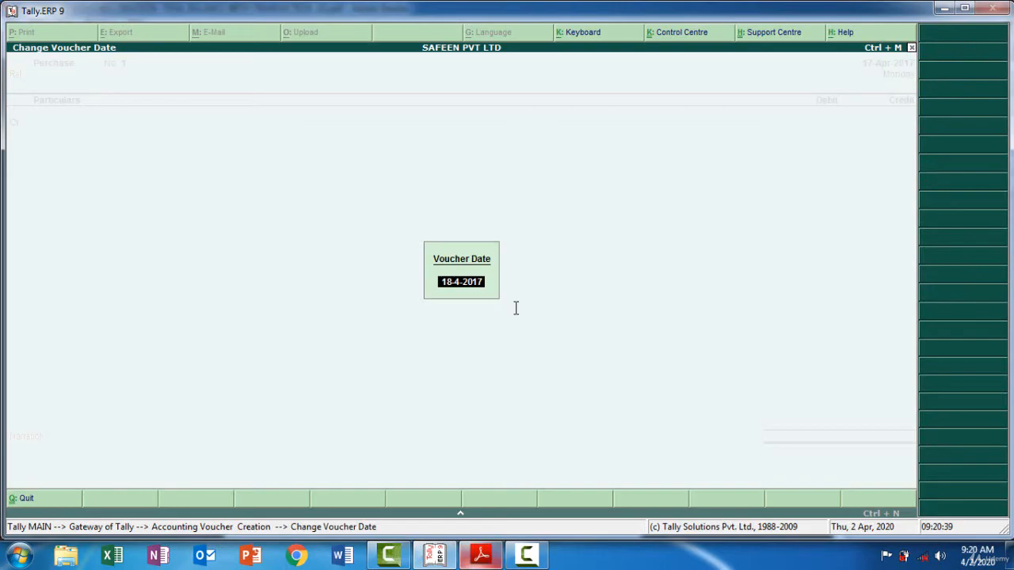
key(alt+Tab)
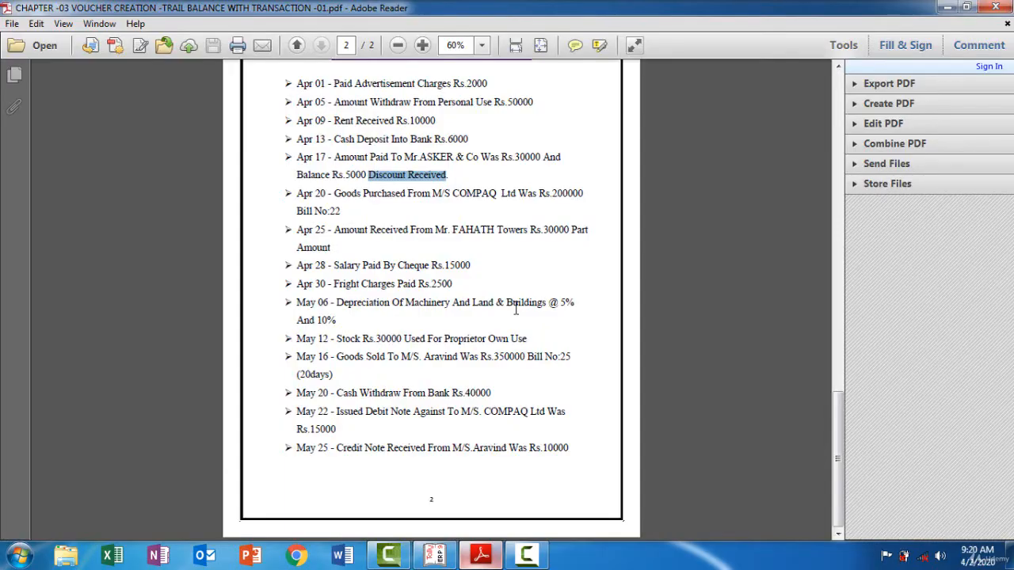
key(alt+Tab)
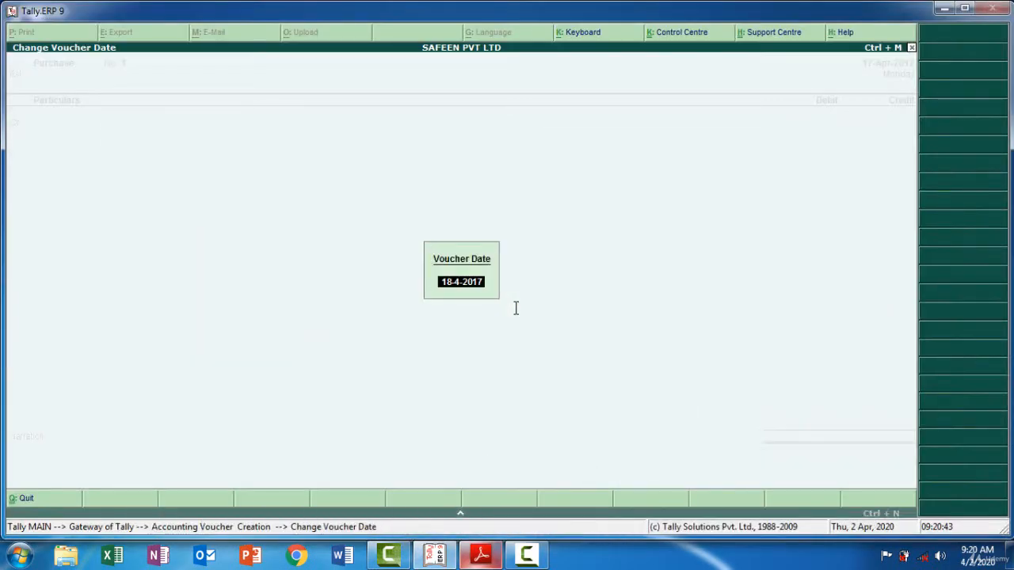
text(20-4-17)
key(Return)
key(Return)
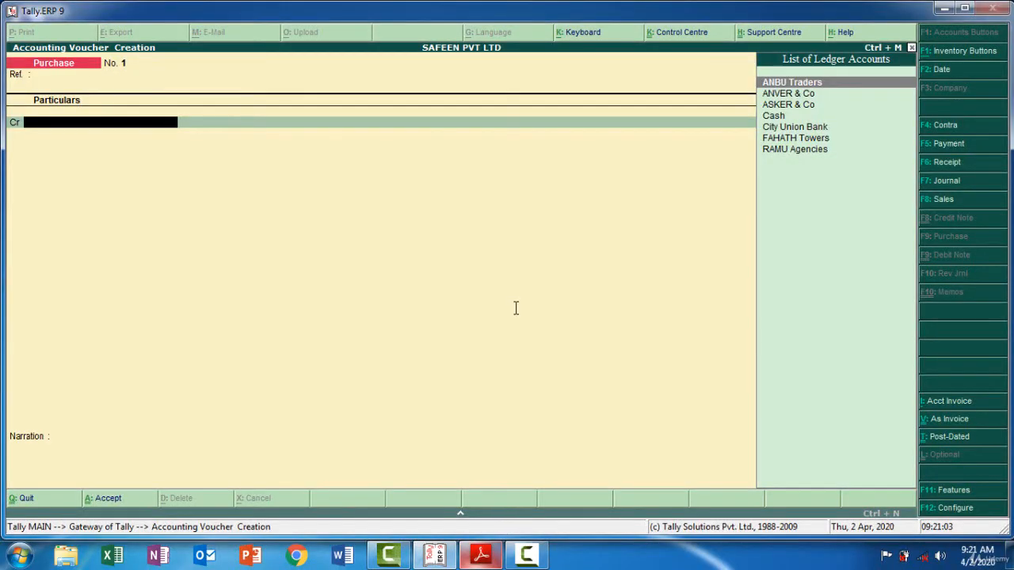
Create a COMPAQ Ltd ledger under Sundry Creditors with bill-by-bill balances and no default credit period, for the voucher's credit line
key(alt+c)
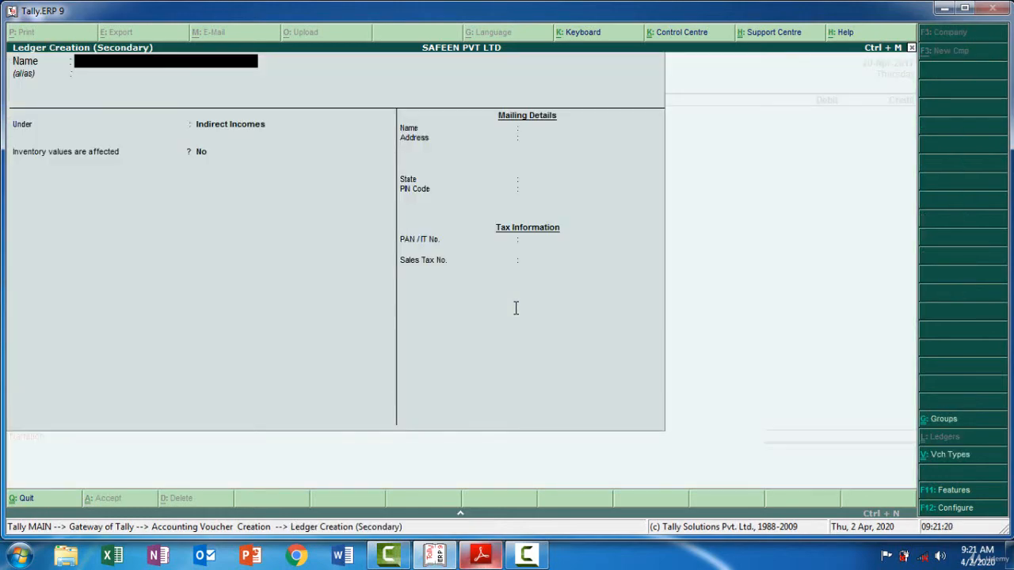
text(COMPAQ Ltd)
key(Return)
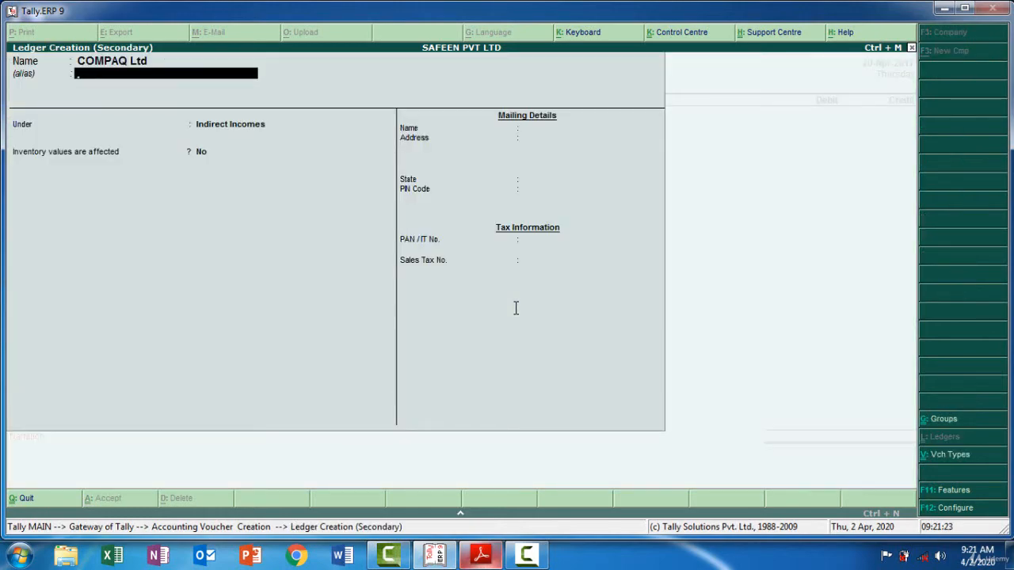
key(Return)
text(Sun)
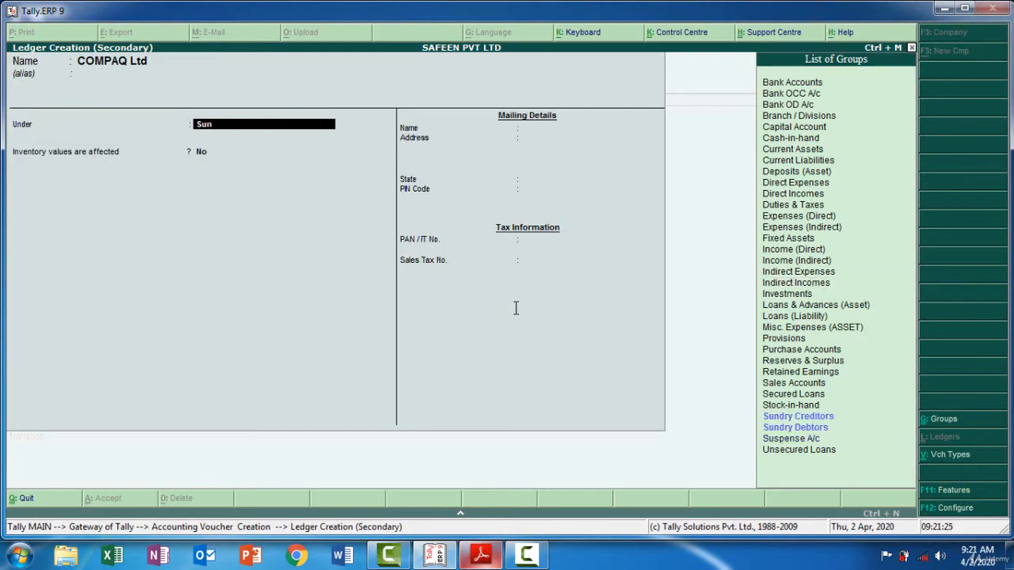
key(Return)
key(Return)
key(Return)
key(Return)
key(Return)
key(Return)
key(Return)
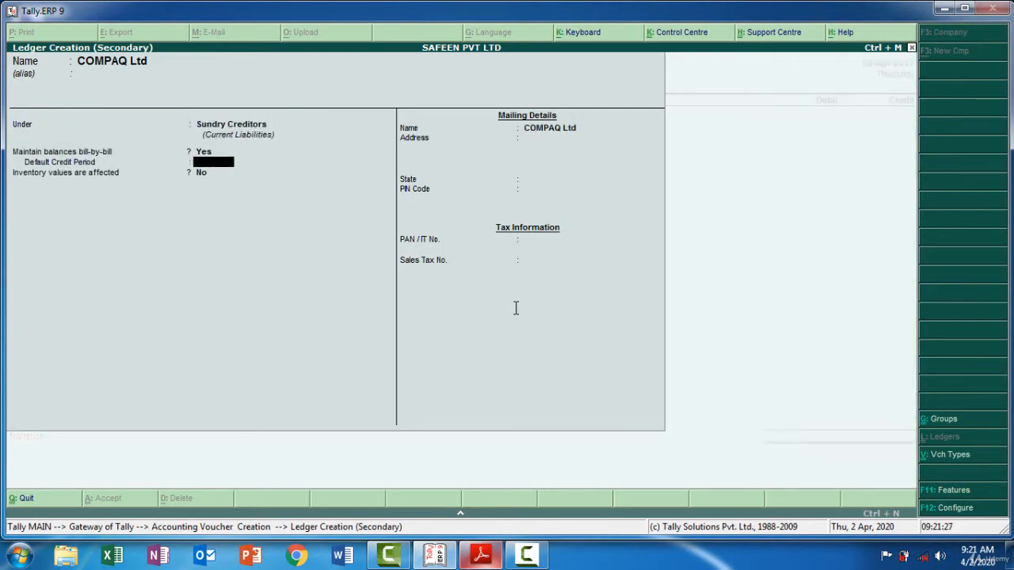
key(Return)
key(Return)
key(Return)
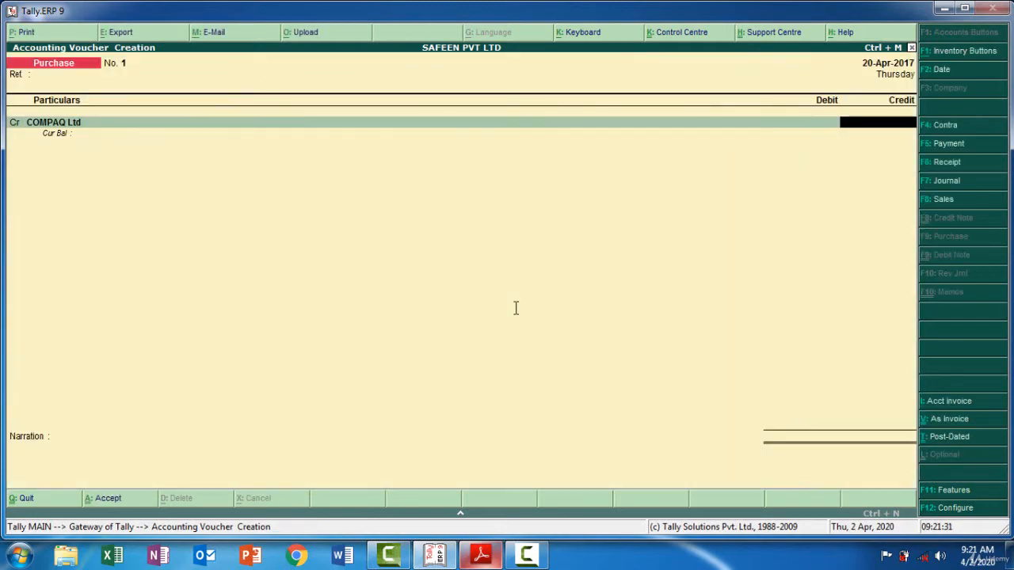
Look up the purchase amount in the PDF and credit COMPAQ Ltd with 2,00,000 in the purchase voucher
key(alt+Tab)
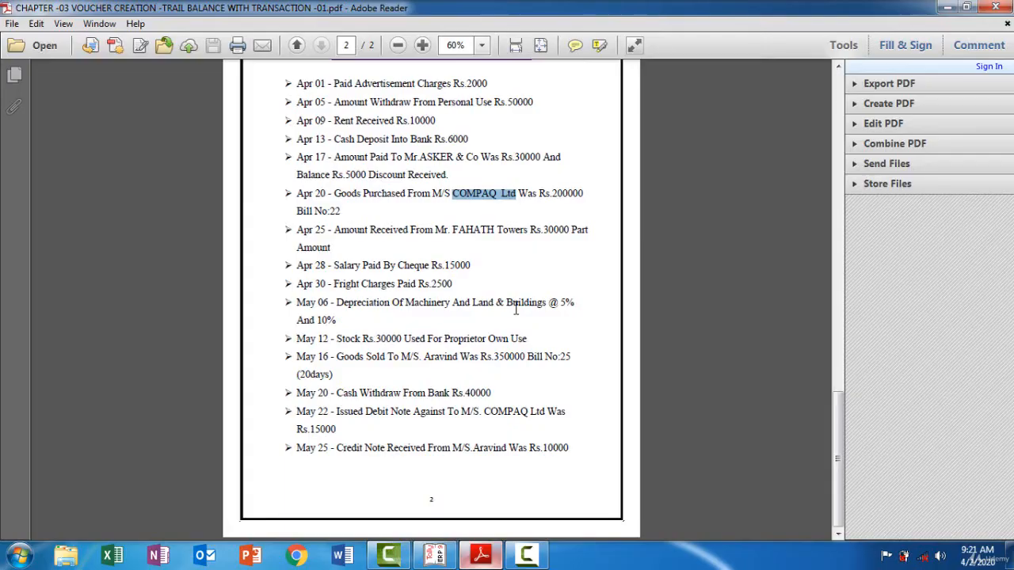
key(alt+Tab)
text(2,00,)
text(000.0)
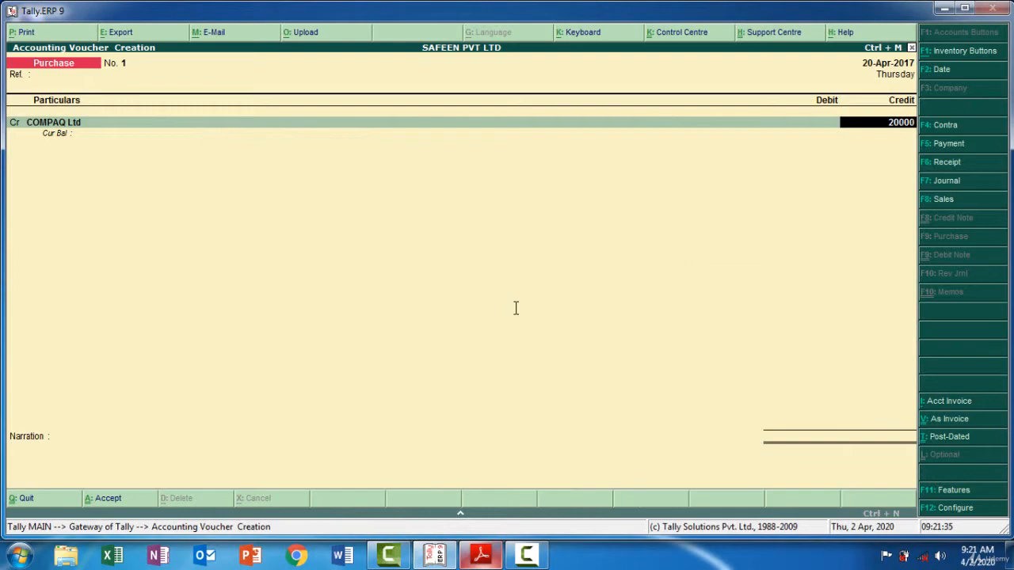
key(Return)
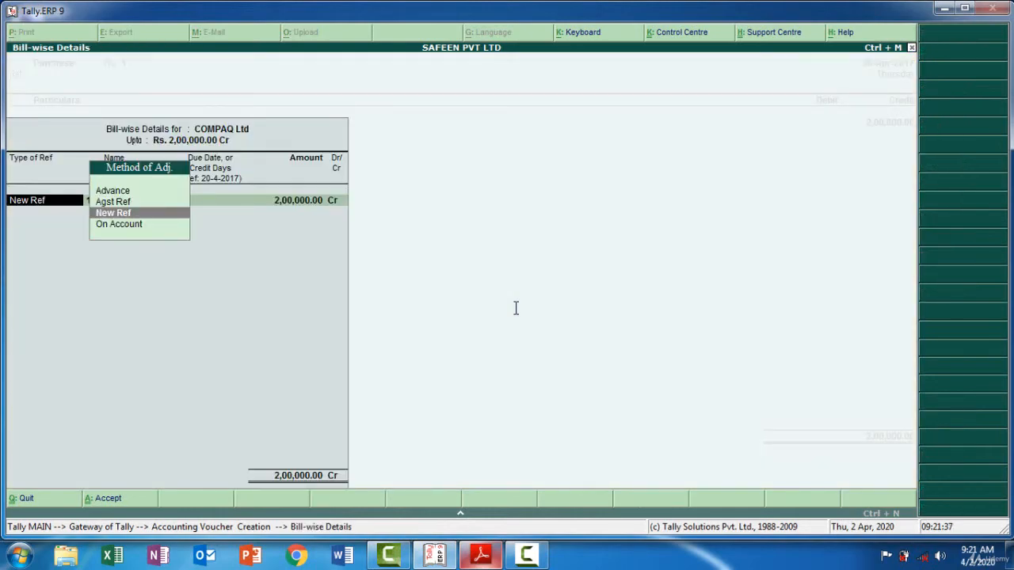
Check the bill number in the PDF and allocate COMPAQ Ltd's 2,00,000 credit to new reference 22 without a due date
key(Return)
key(alt+Tab)
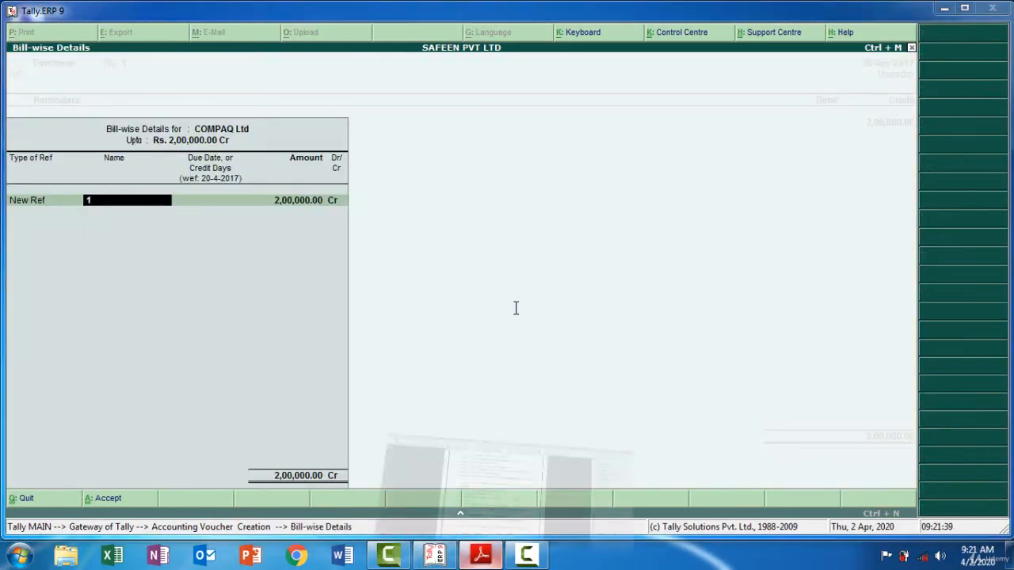
key(alt+Tab)
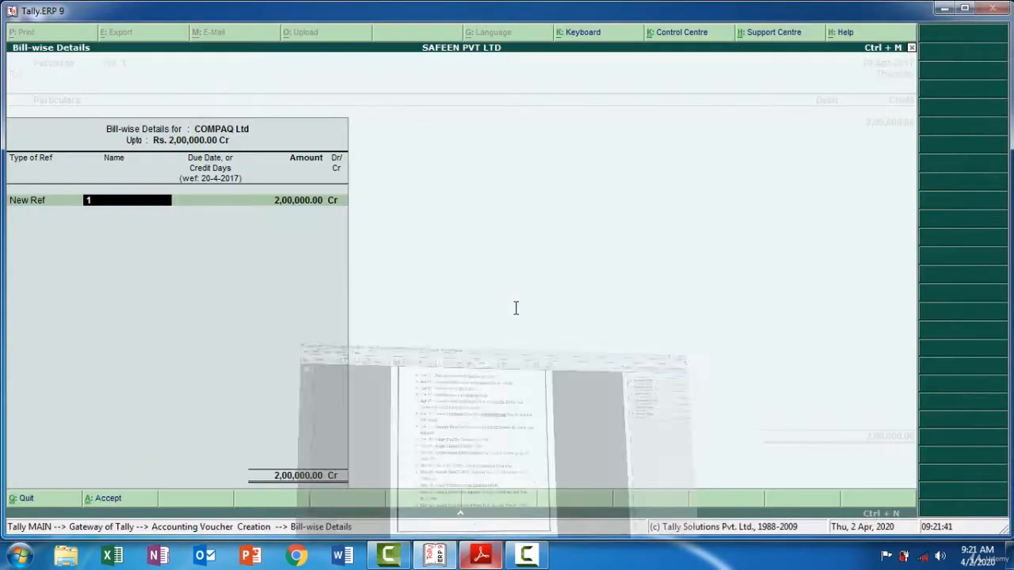
text(22)
key(Return)
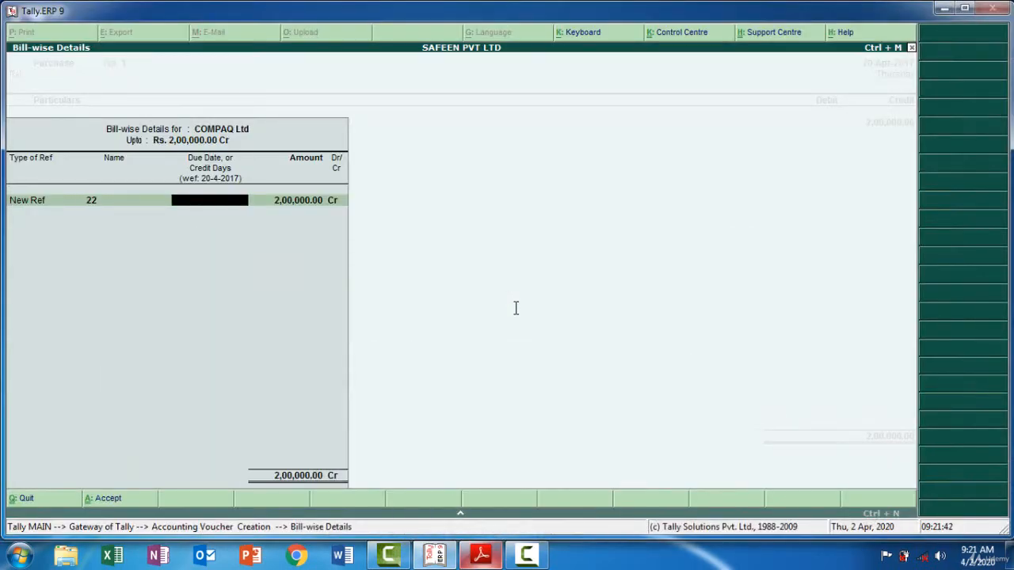
key(alt+Tab)
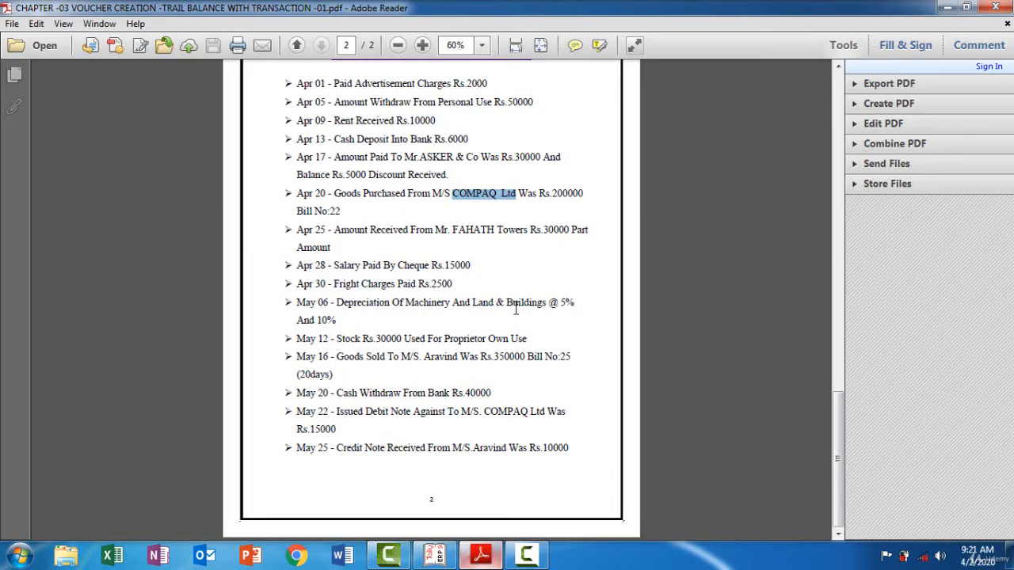
key(alt+Tab)
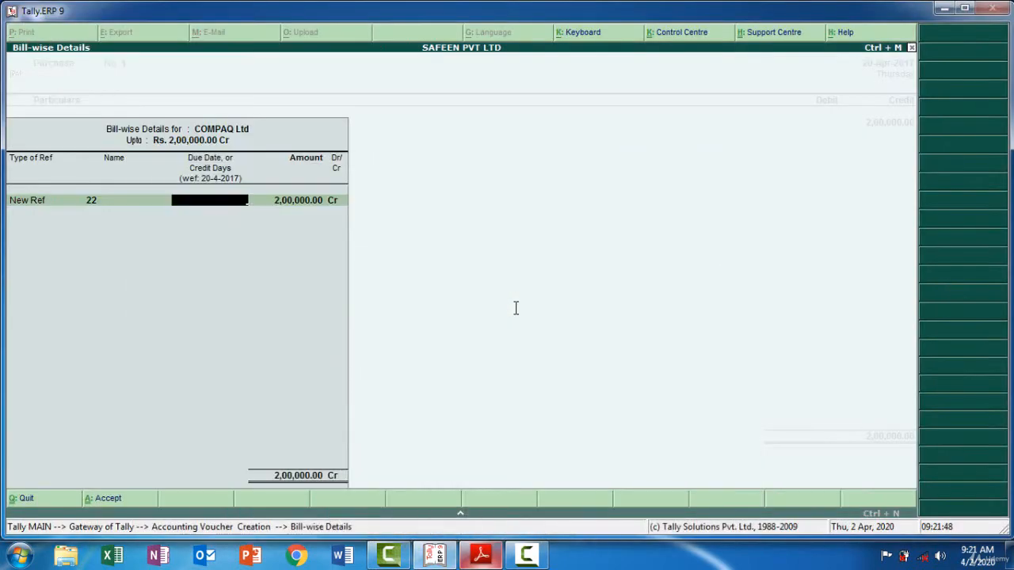
key(Return)
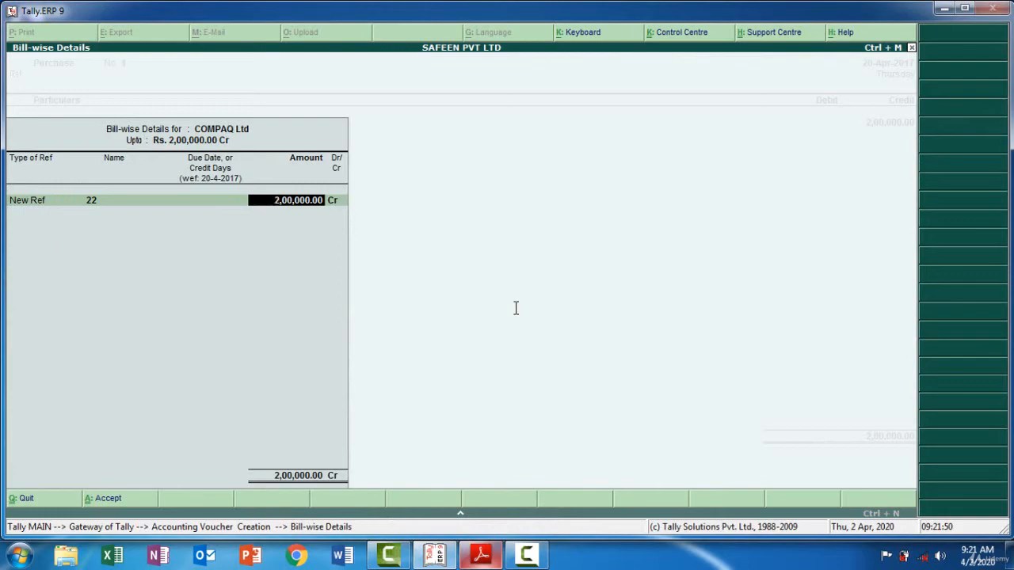
key(Return)
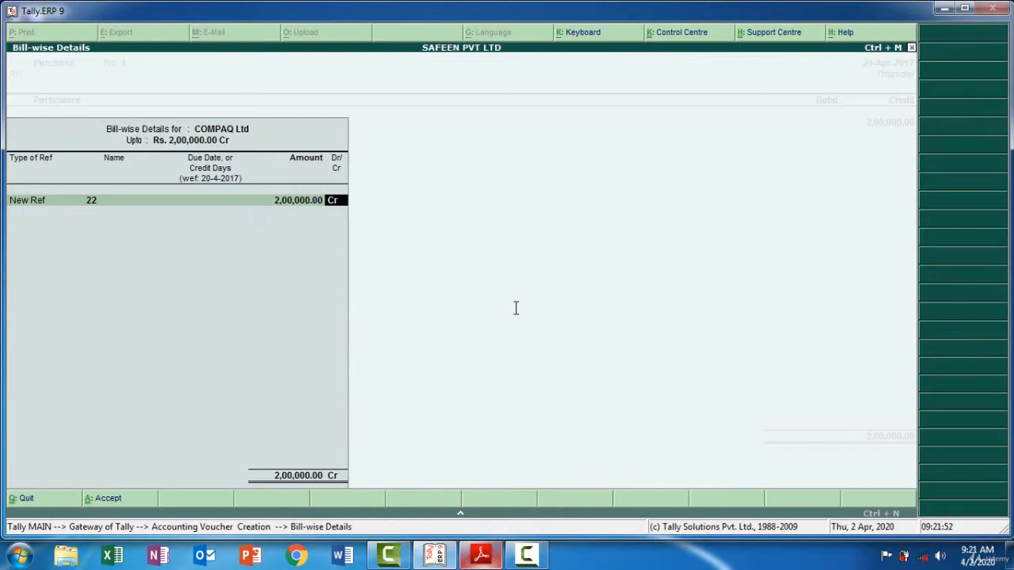
key(Return)
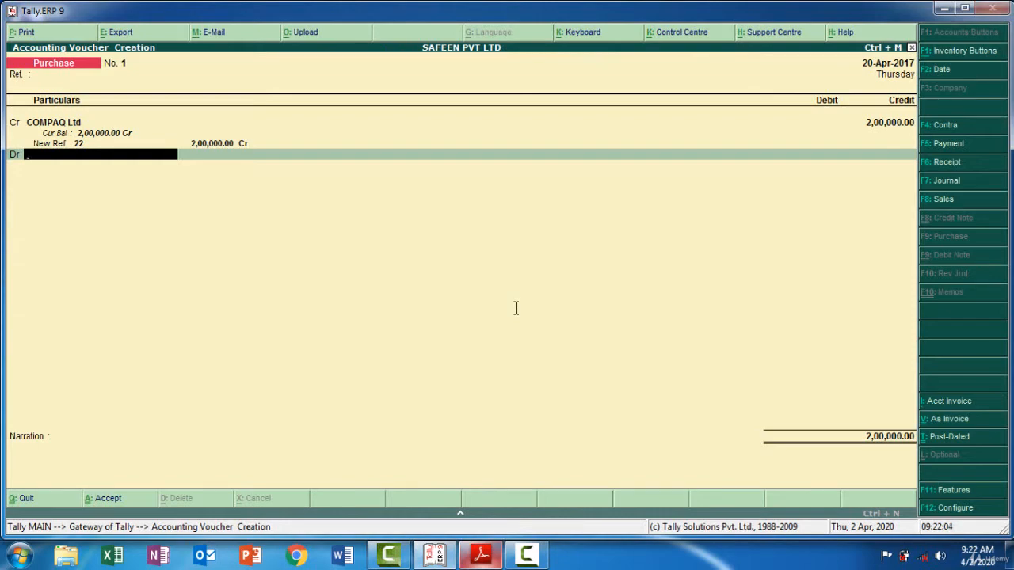
Create a Credit Purchase ledger under Purchase Accounts with inventory values affected set to Yes, for the voucher's debit line
key(alt+c)
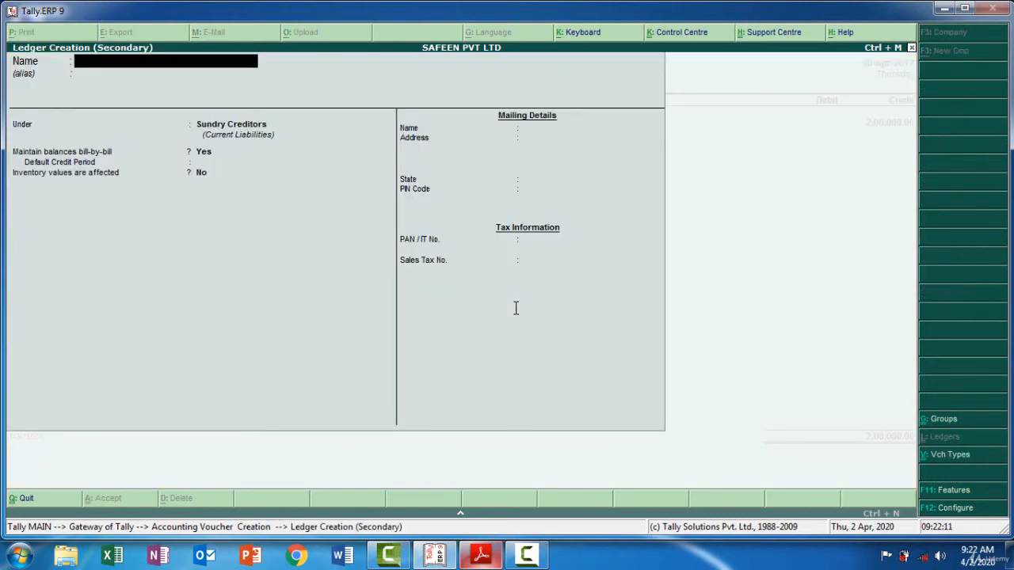
text(Credit Purchase)
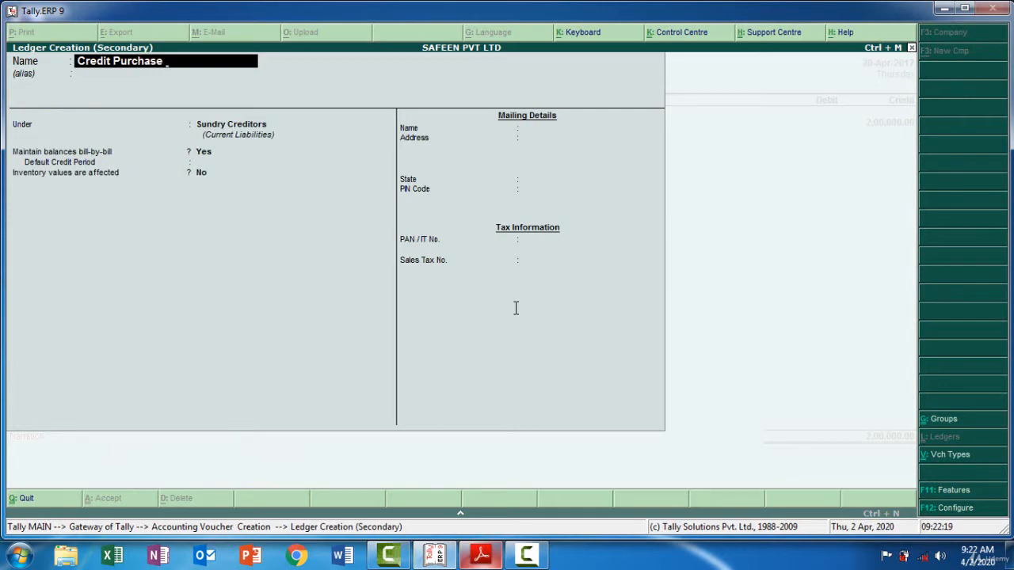
key(Return)
text(Pu)
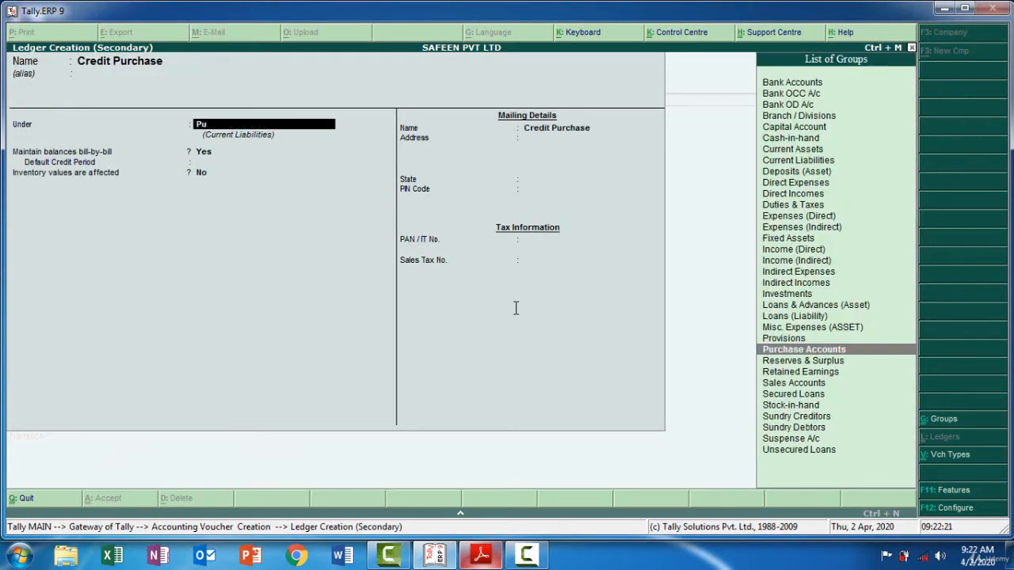
key(Return)
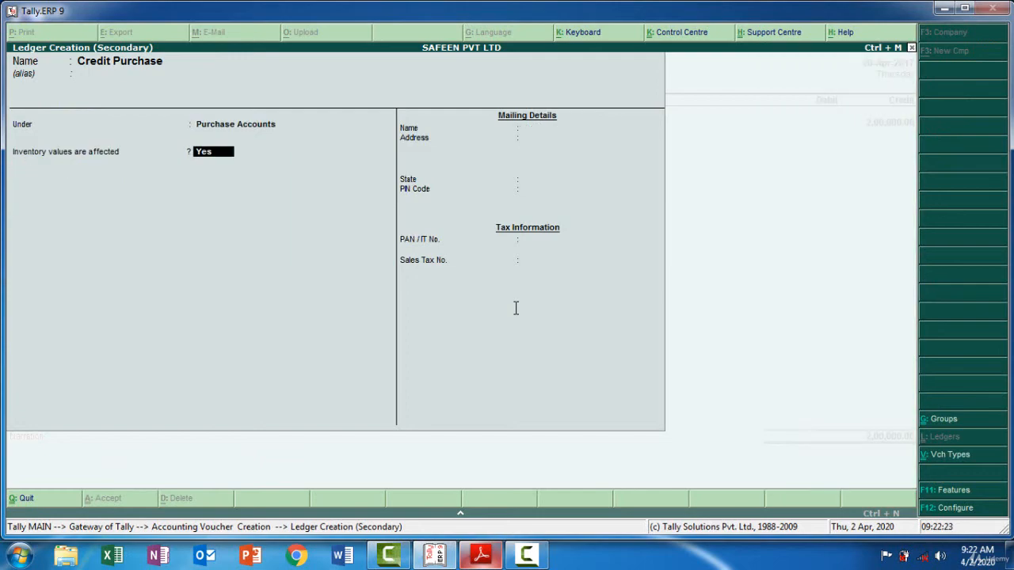
key(Return)
key(Return)
key(Escape)
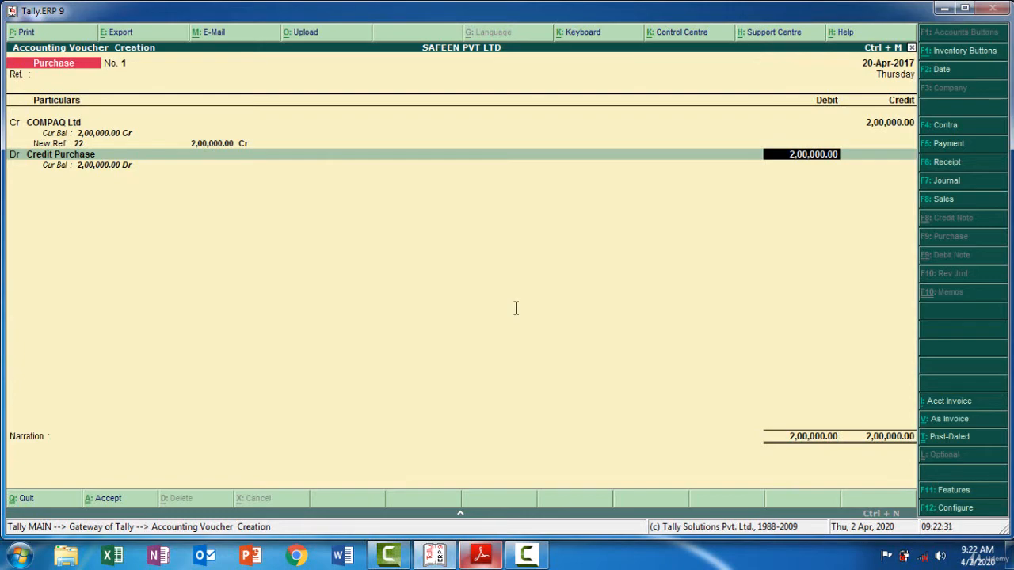
Accept the 2,00,000 debit, add the narration "Being Goods Purchase From COMPAQ LTD" with the amount, and save the purchase voucher
key(Return)
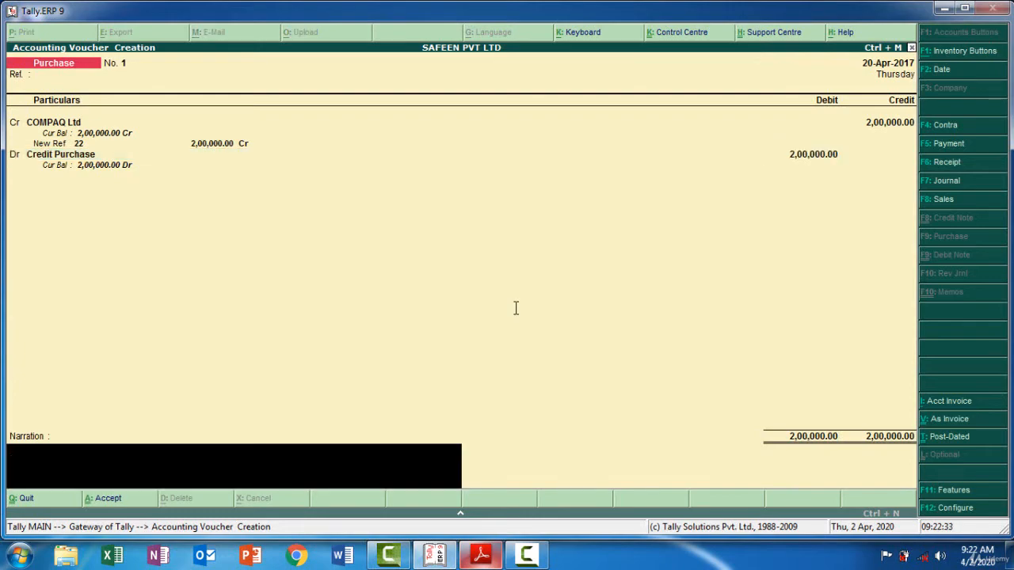
text(Being Goods Purchase From COM)
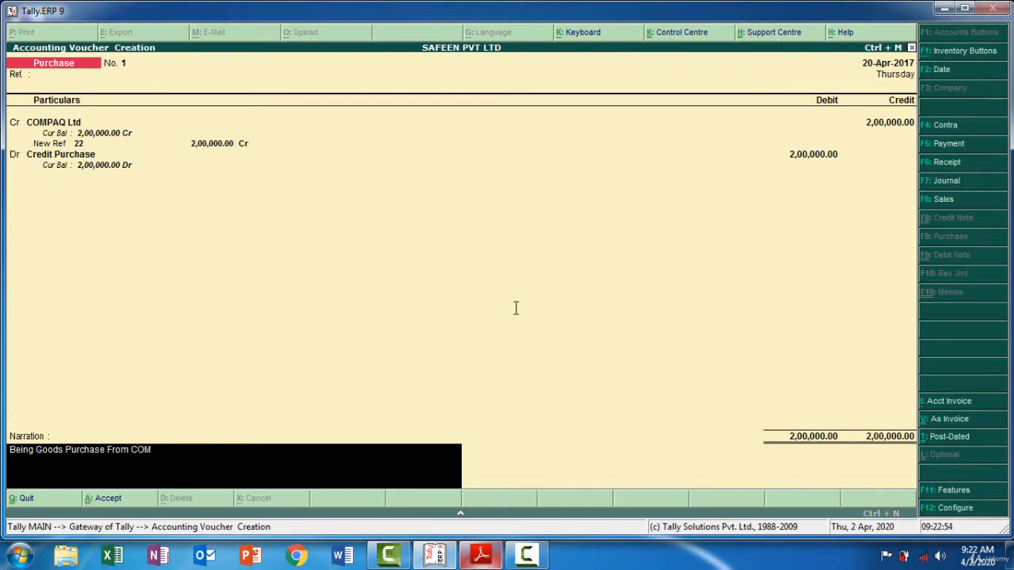
text(PAQ LTD 200)
text(000)
key(Return)
key(Return)
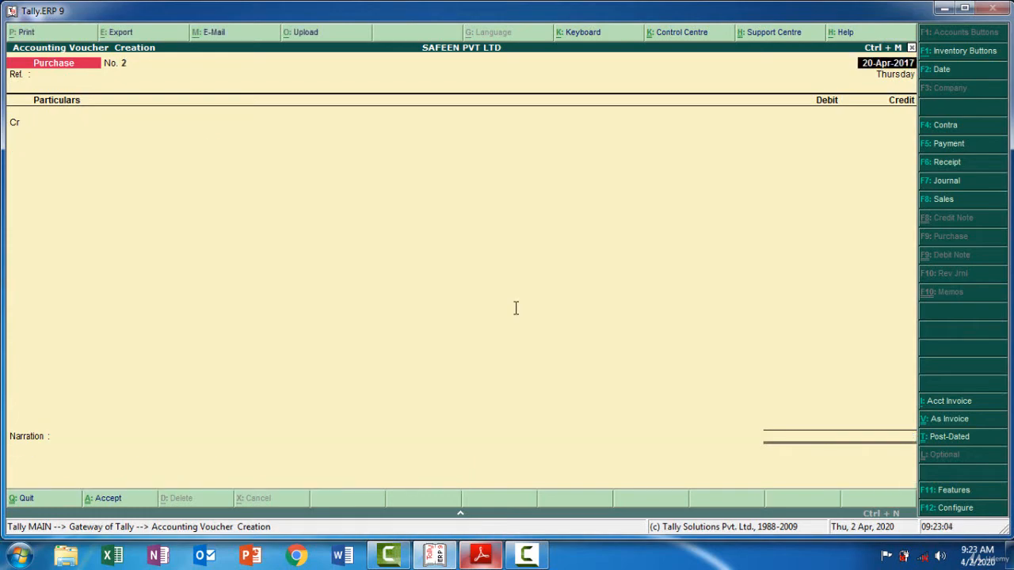
Examine the Apr 25 FAHATH Towers transaction in the PDF and the firm's entry in the Sundry Debtors list
key(alt+Tab)
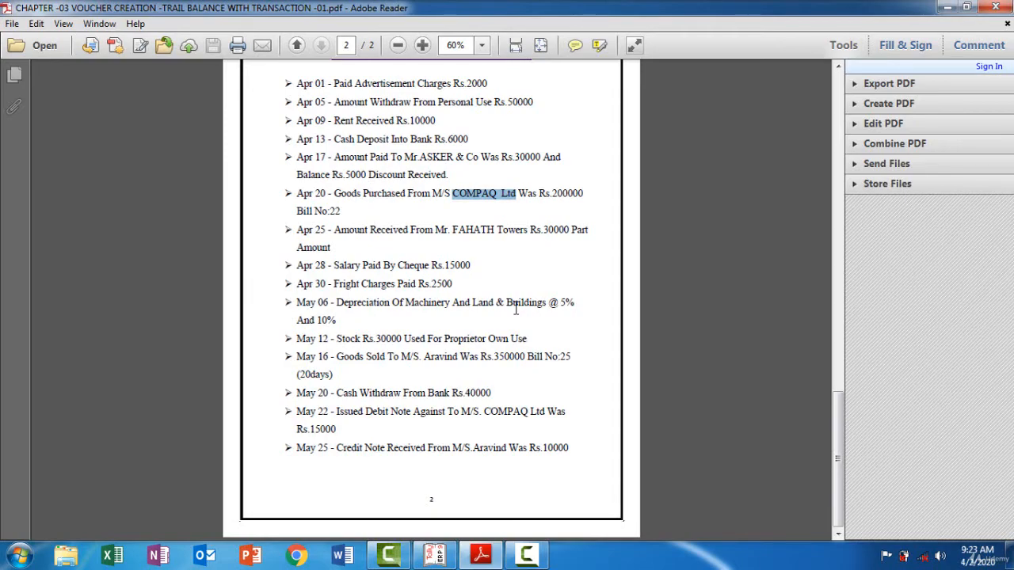
key(alt+Tab)
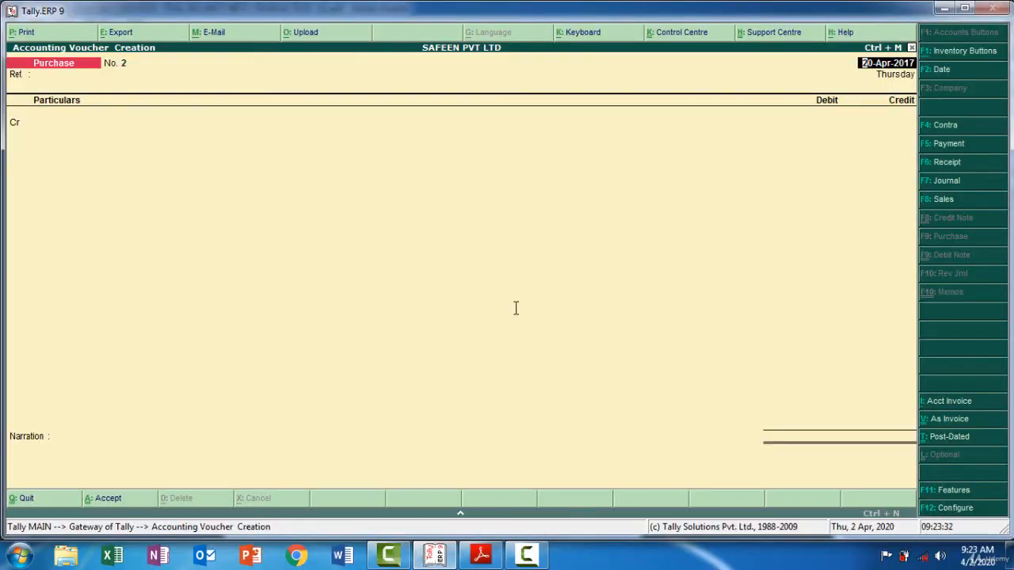
key(alt+Tab)
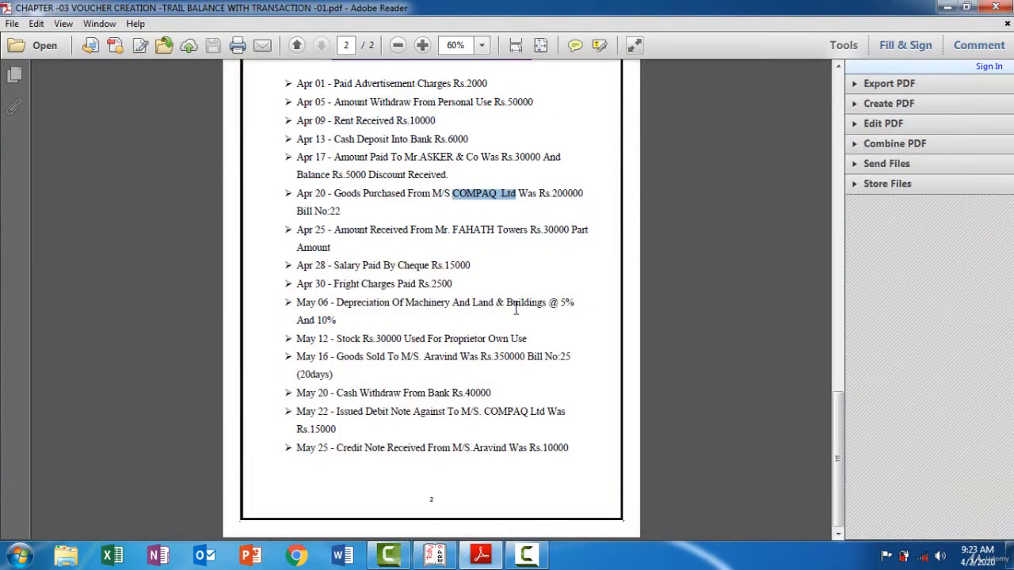
drag(838, 466, 839, 458)
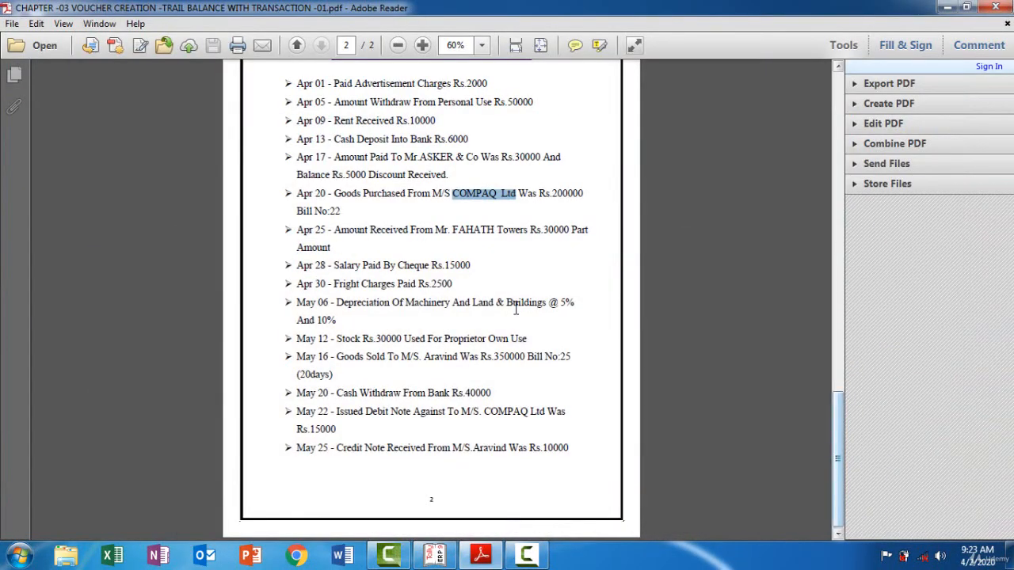
scroll(516, 309, up, 8)
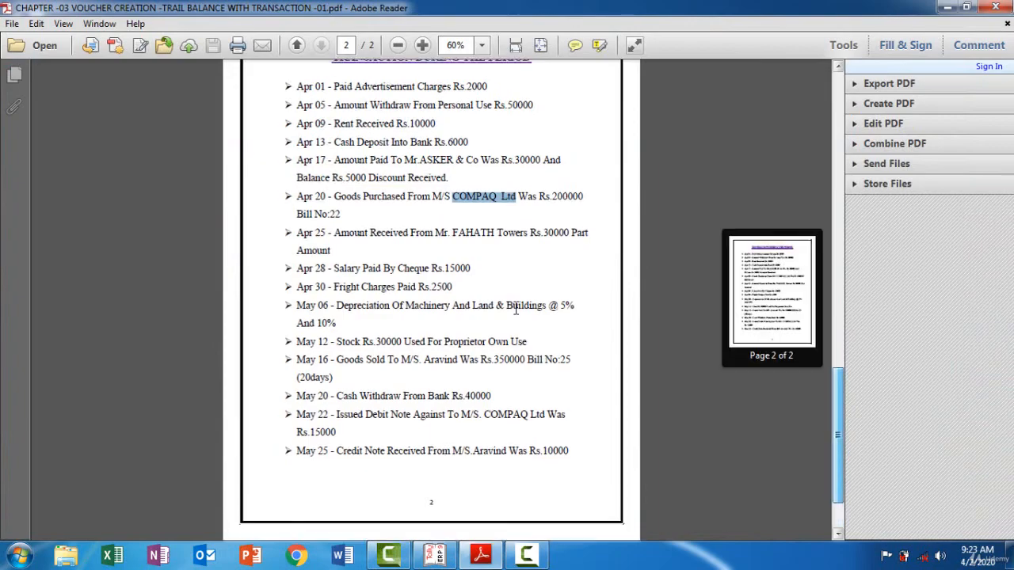
scroll(516, 309, down, 7)
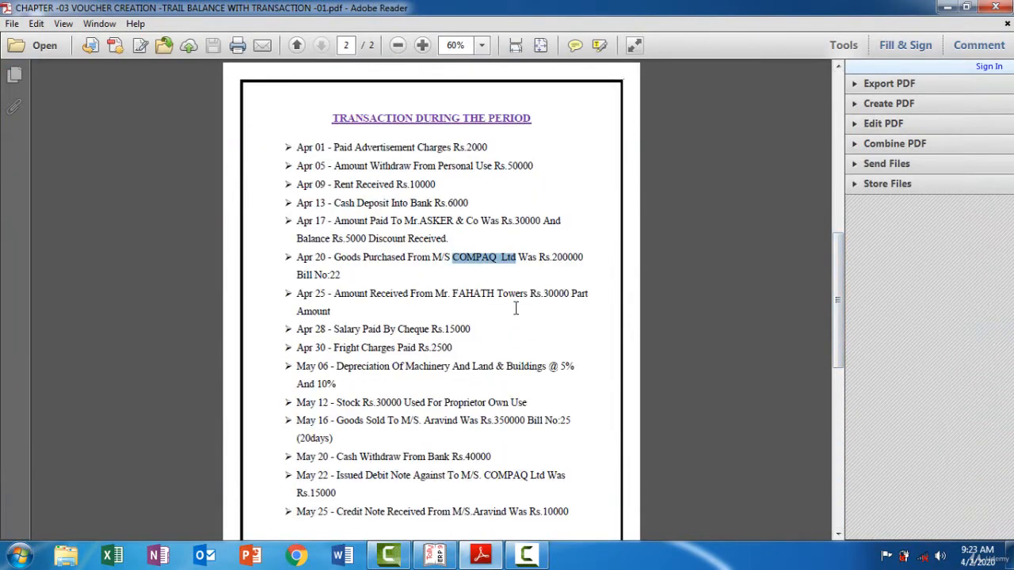
scroll(515, 309, up, 5)
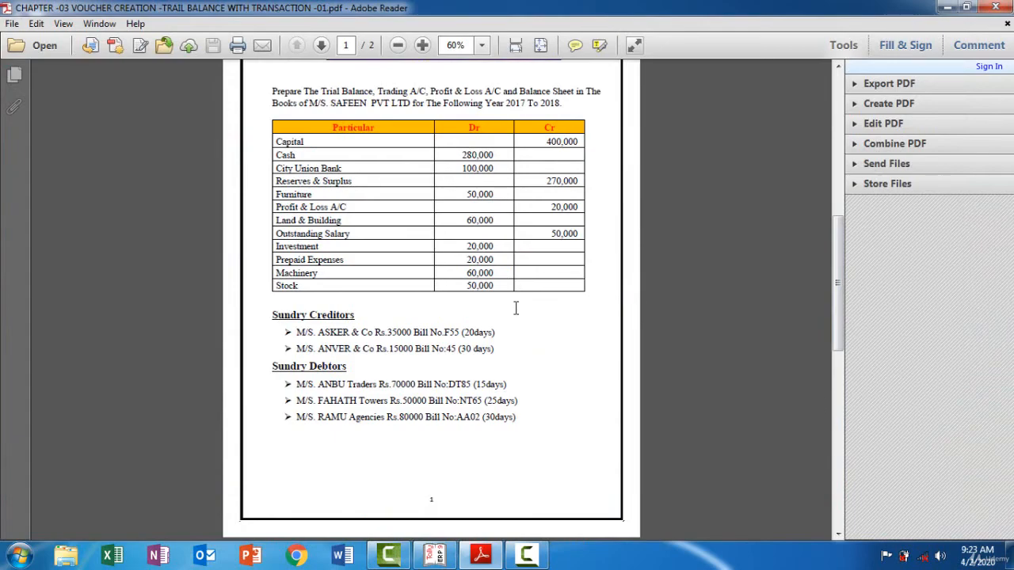
scroll(516, 308, down, 3)
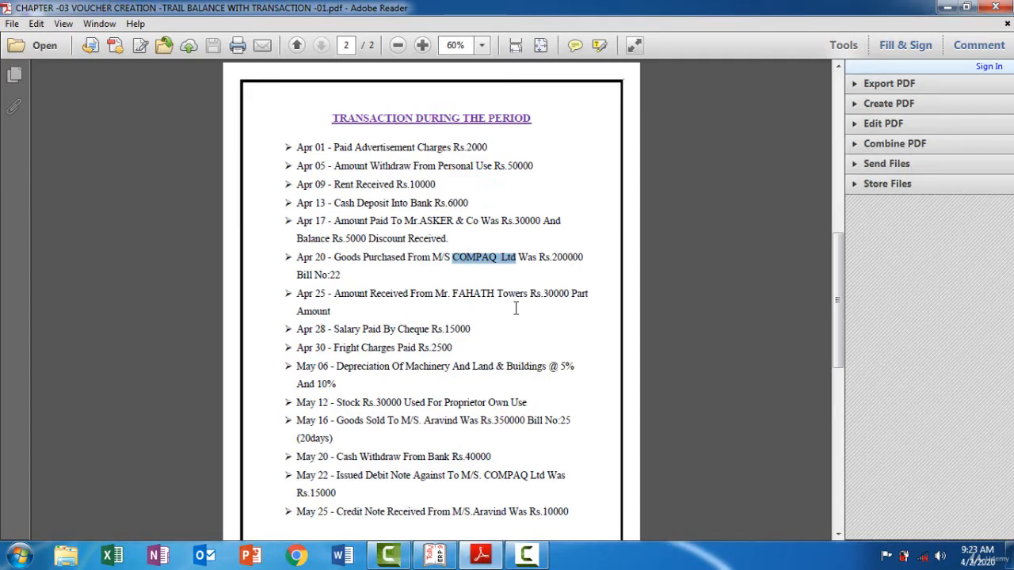
Switch back to Tally.ERP 9, change to a receipt voucher and date it 25-4-2017 according to the PDF
key(alt+Tab)
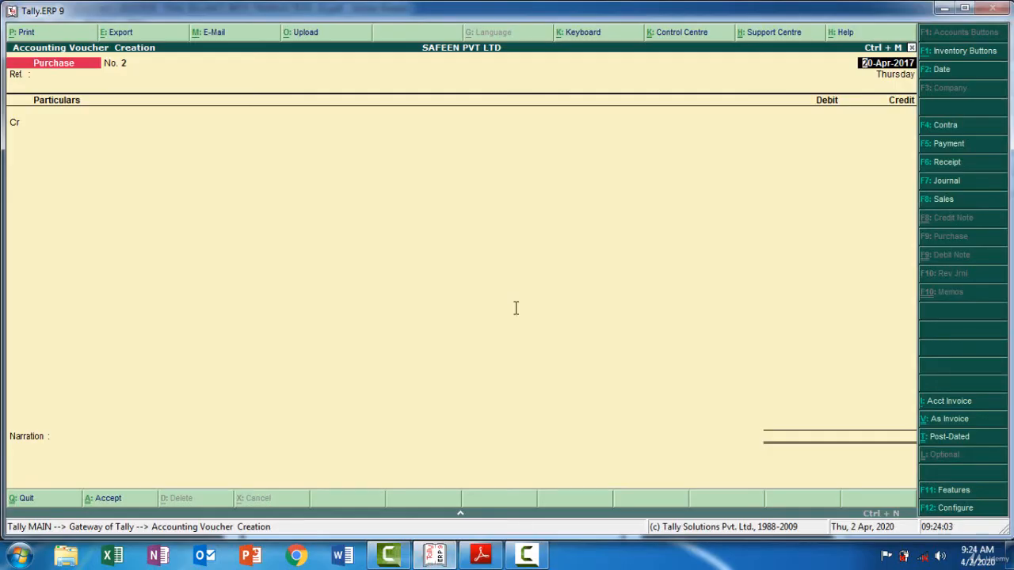
key(F6)
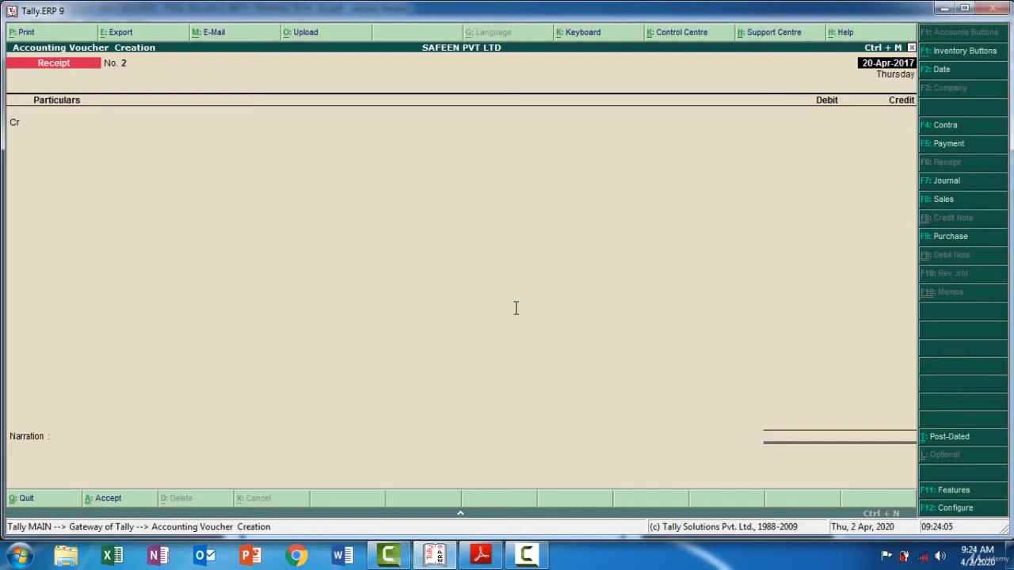
key(F2)
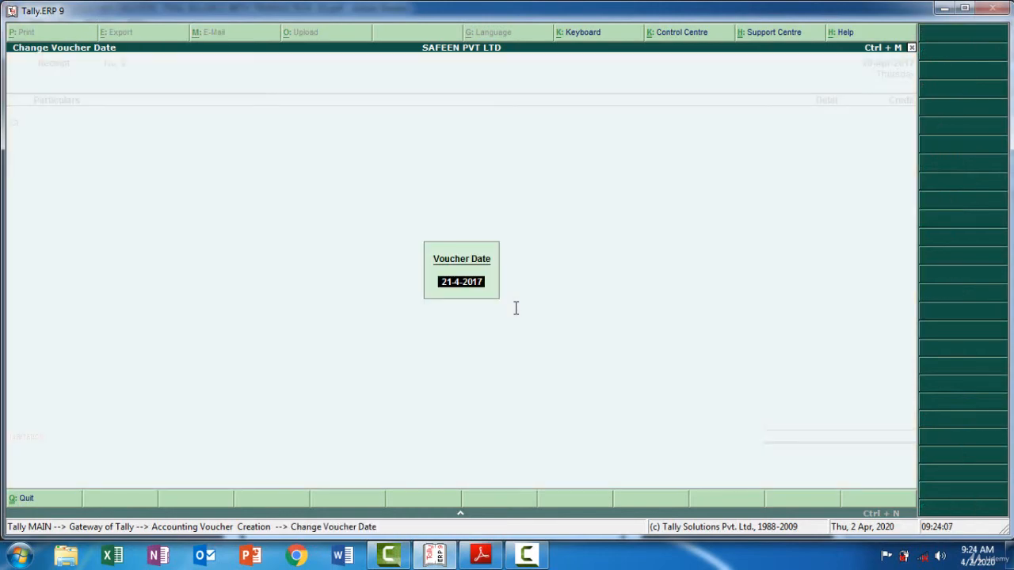
key(alt+Tab)
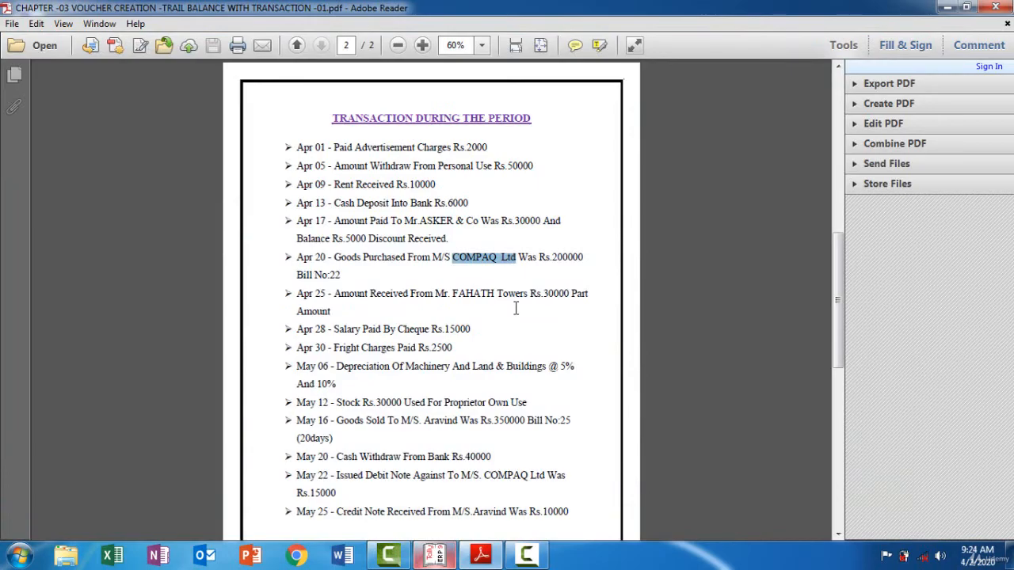
key(alt+Tab)
text(25)
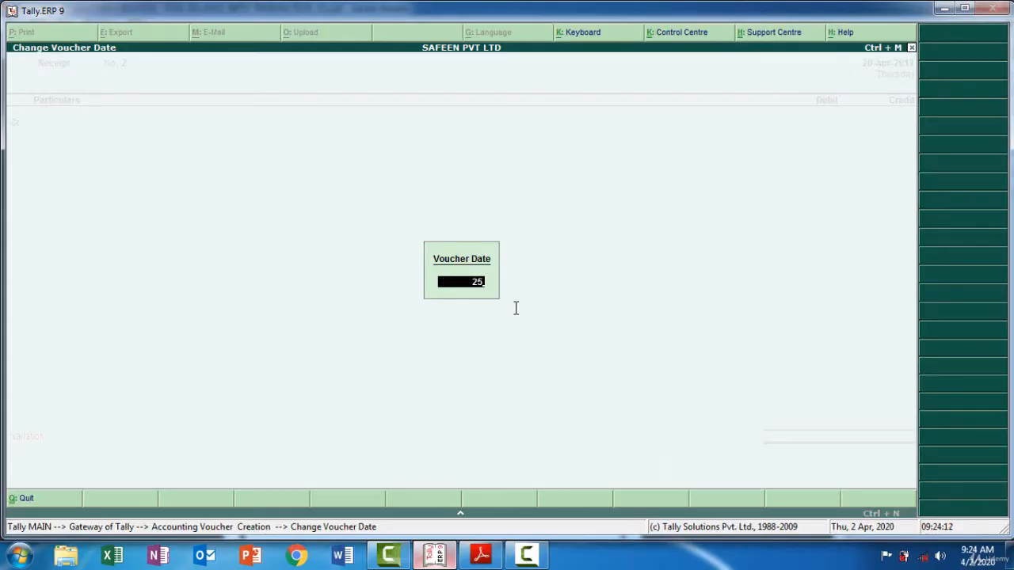
text(-4)
key(Return)
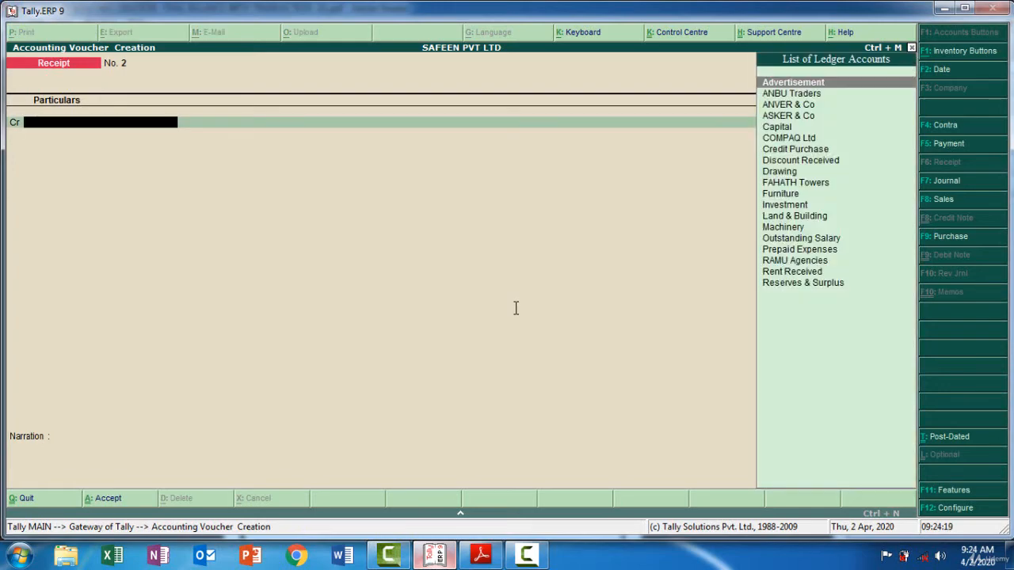
Choose FAHATH Towers as the receipt's credit ledger, check the amount in the PDF and credit it with 30,000
key(Down)
key(Down)
key(Down)
key(Down)
key(Down)
key(Down)
key(Down)
key(Down)
key(Down)
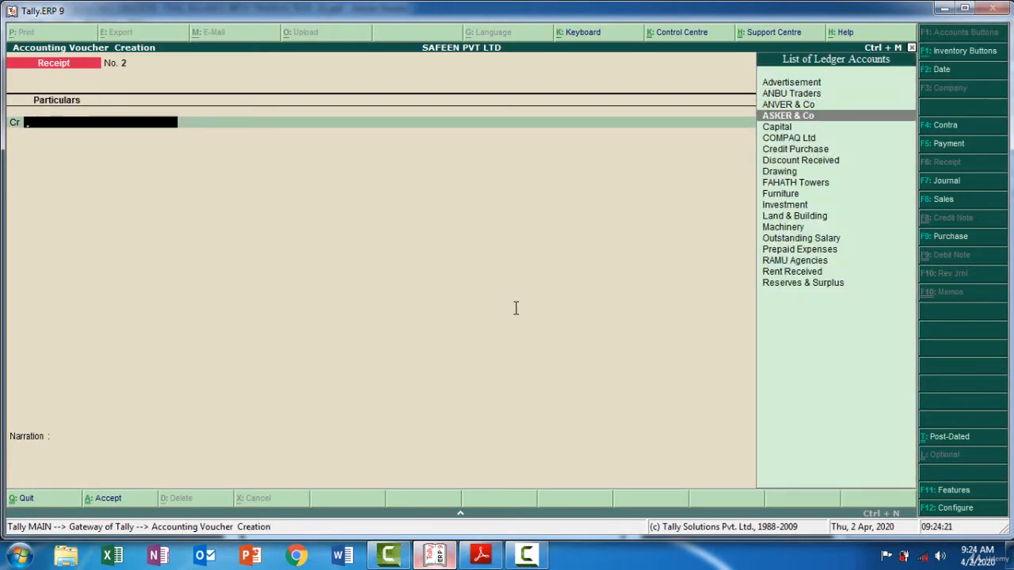
key(Return)
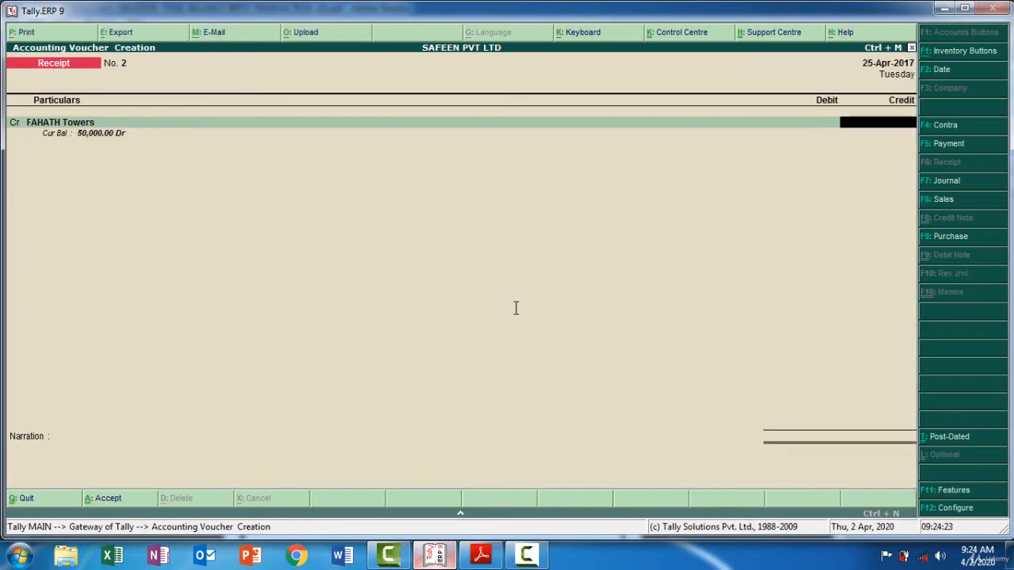
key(alt+Tab)
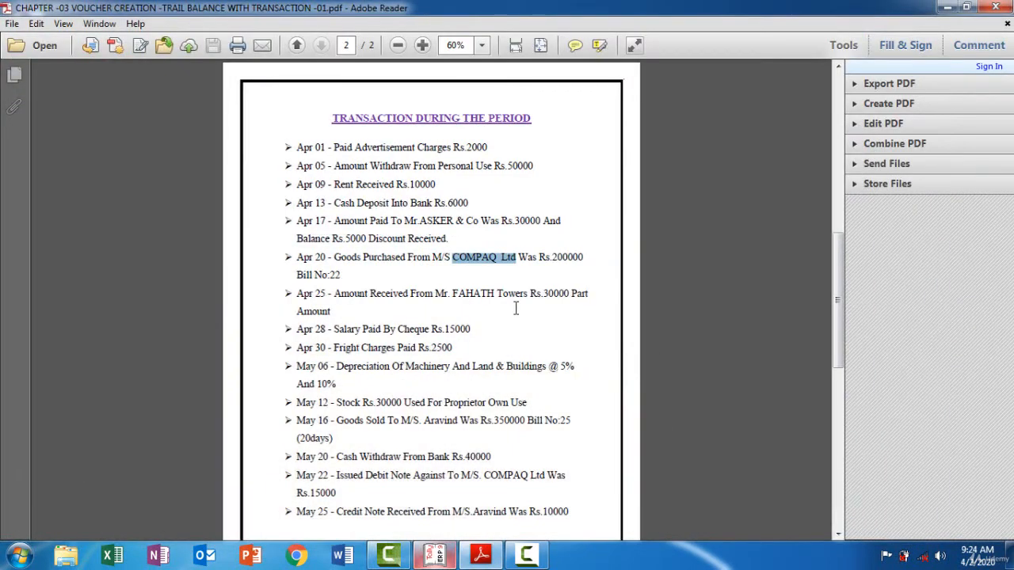
key(alt+Tab)
text(30,00)
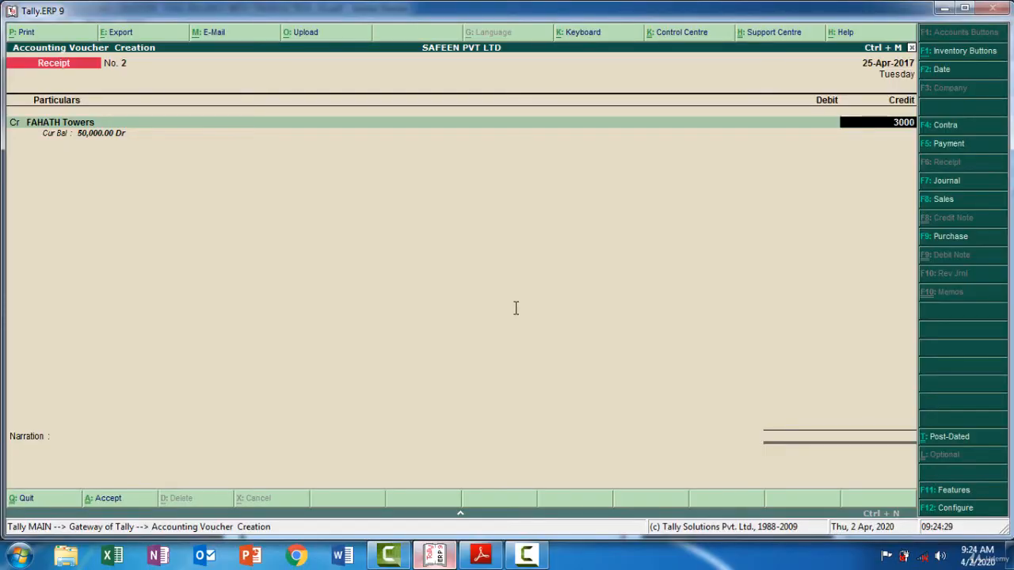
text(0)
key(Return)
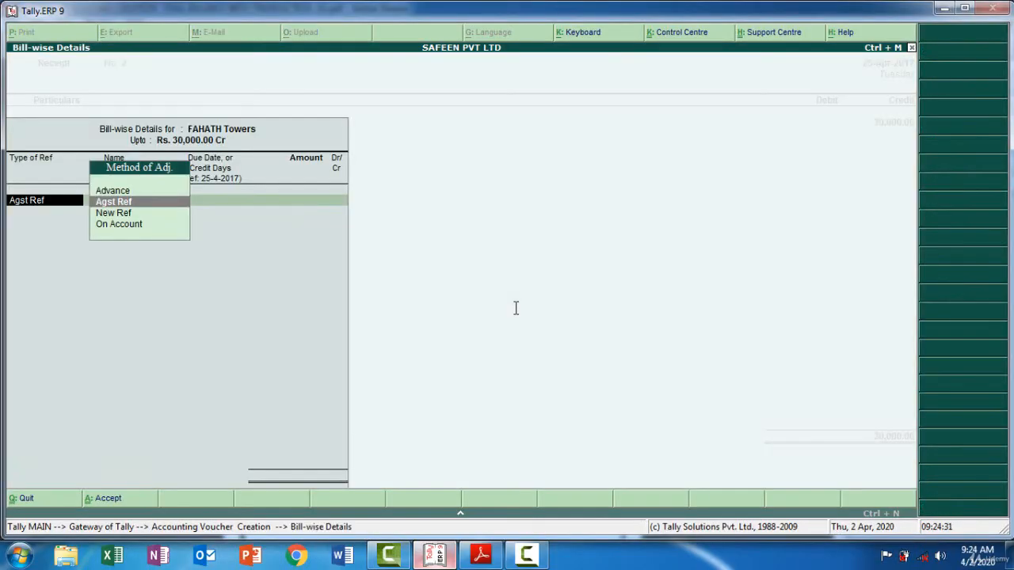
Allocate the 30,000 from FAHATH Towers against its pending bill NT65
key(Return)
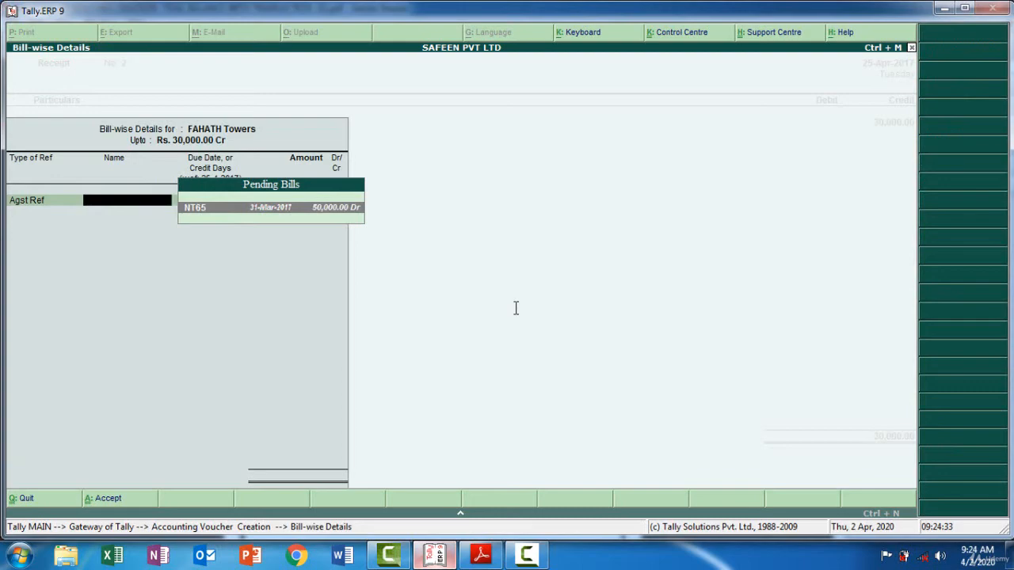
key(Return)
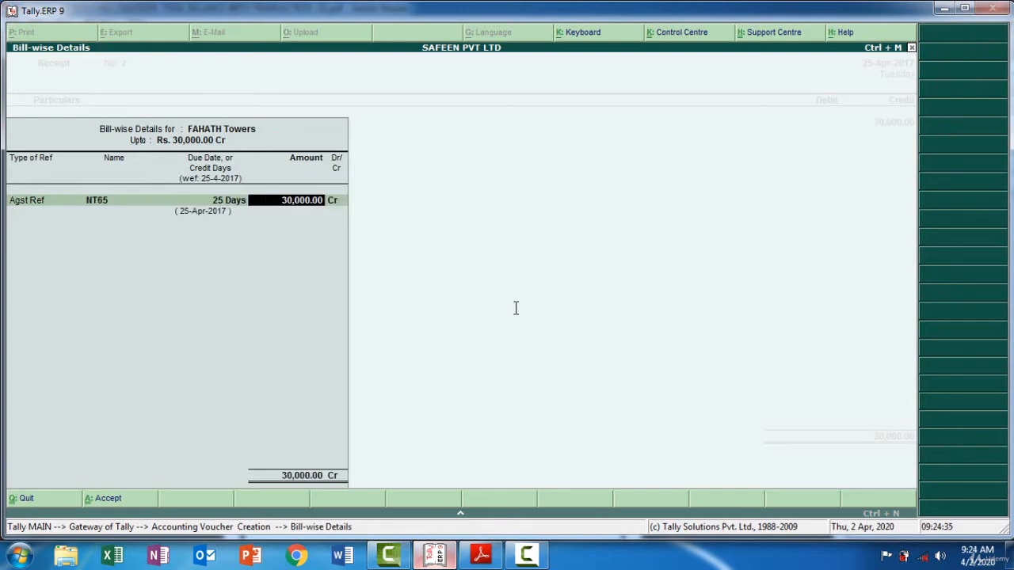
key(Return)
key(Return)
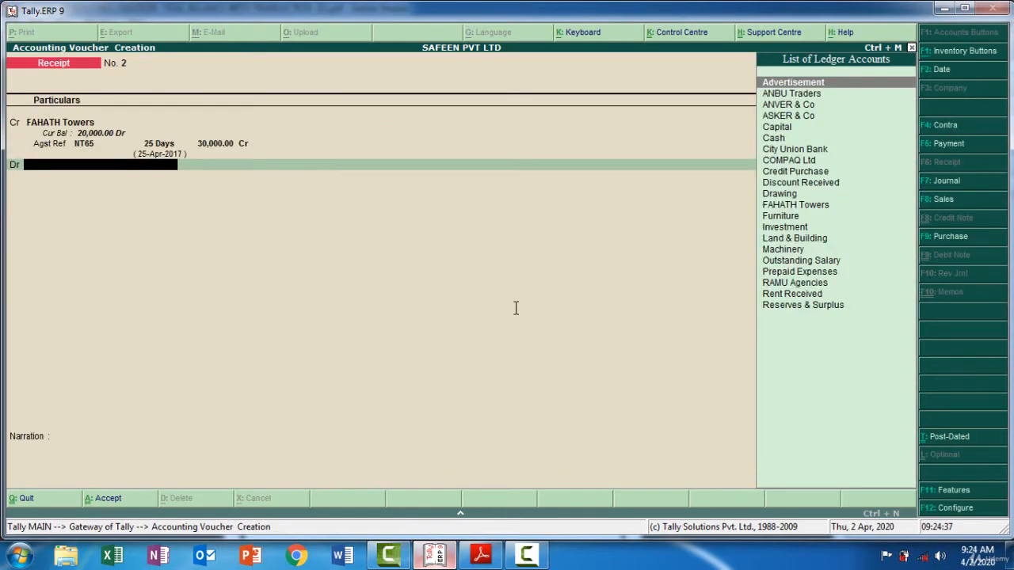
Choose Cash as the receipt's debit ledger and accept the 30,000 debit
text(Ca)
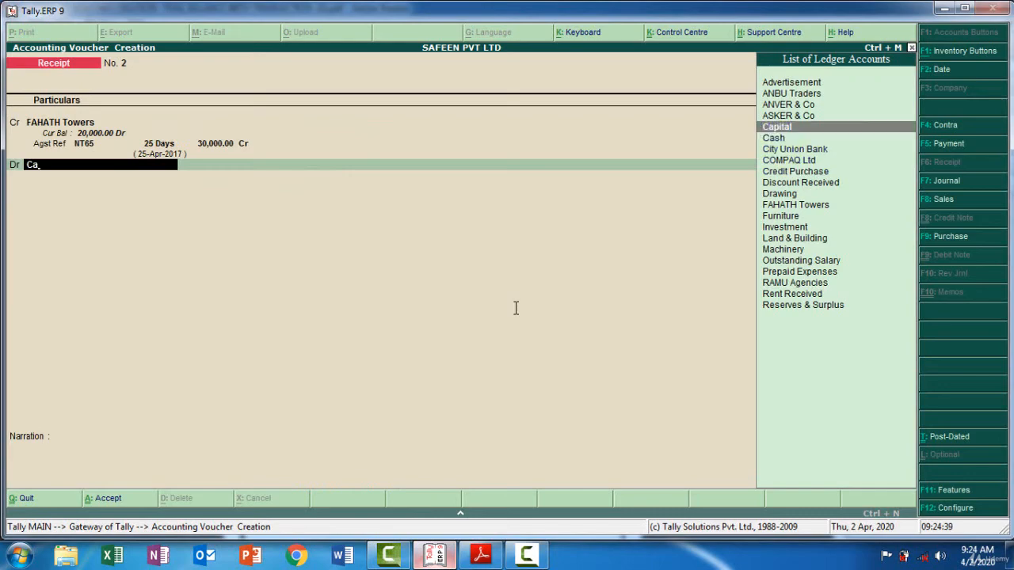
key(Down)
key(Return)
key(Return)
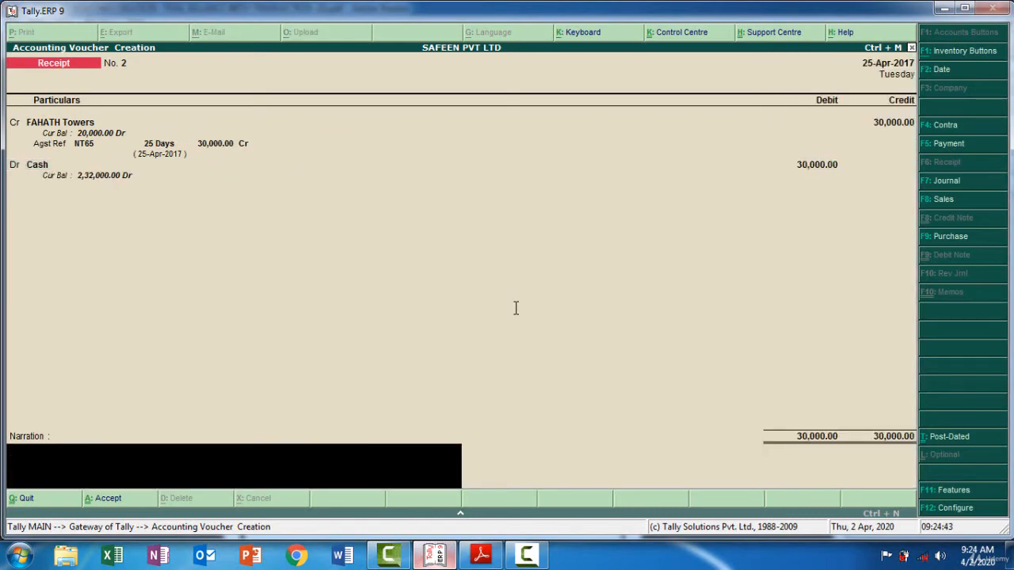
Add the narration "Being Received Cash 30000 From FAHATH Towers" and save the receipt voucher
text(Being Received Paymen)
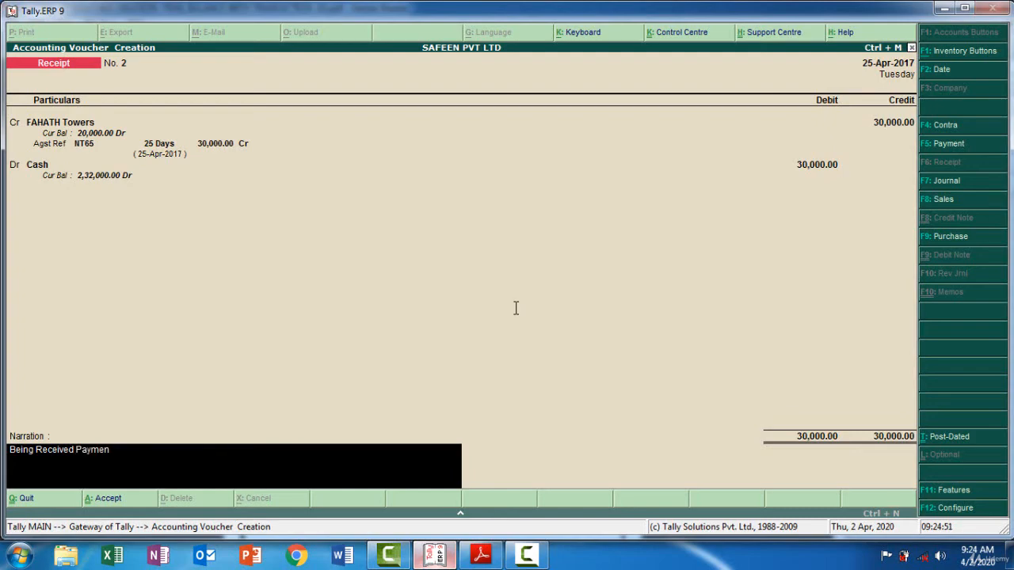
text(t Fro)
key(BackSpace)
key(BackSpace)
key(BackSpace)
key(BackSpace)
key(BackSpace)
key(BackSpace)
key(BackSpace)
key(BackSpace)
key(BackSpace)
key(BackSpace)
key(BackSpace)
key(BackSpace)
text(Cash 30000 From FA)
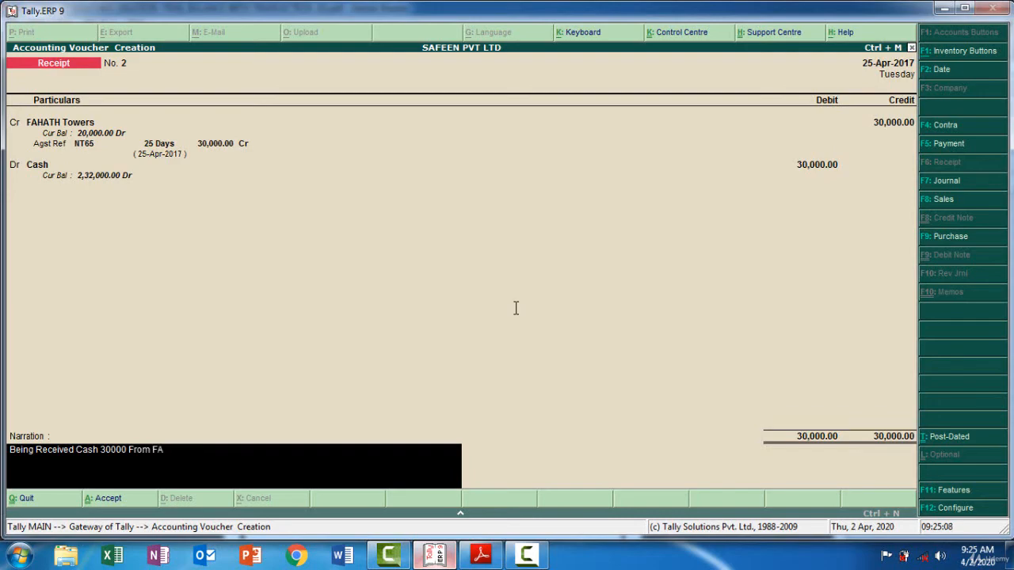
text(HATH Towers)
key(Return)
key(Return)
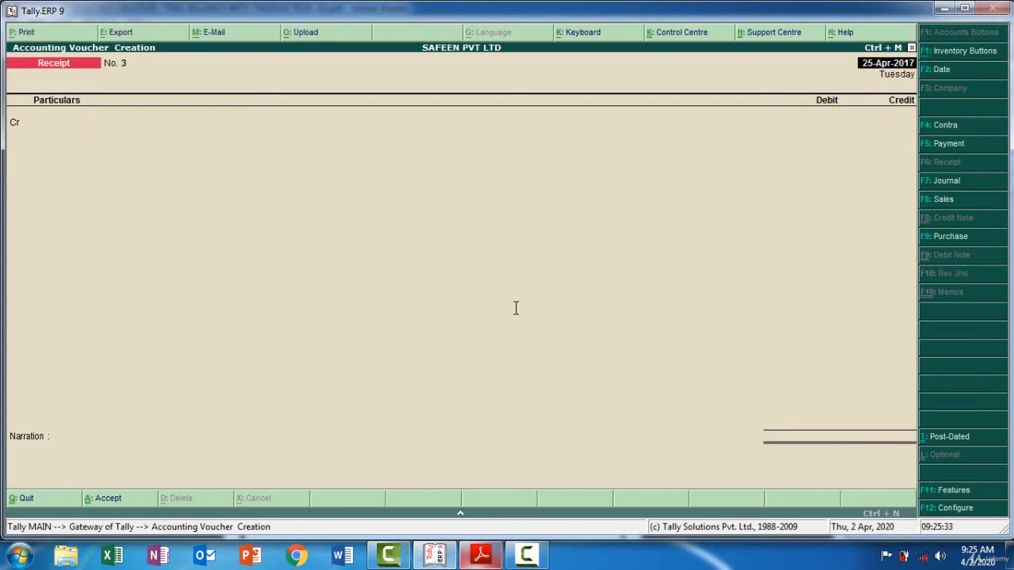
Check the Apr 28 salary transaction in the PDF, then in Tally.ERP 9 change to a payment voucher dated 28-4-2017
key(alt+Tab)
click(515, 309)
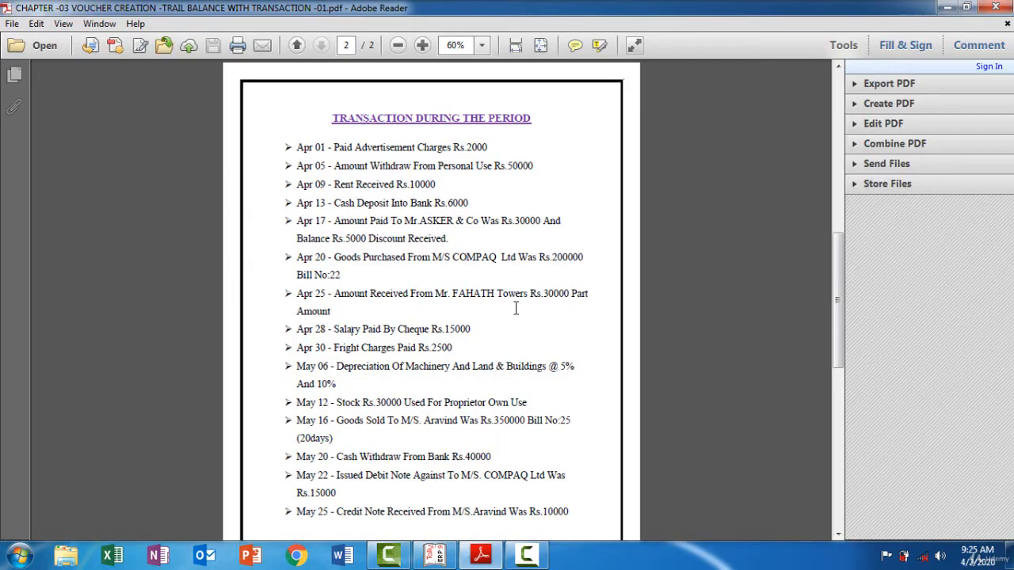
key(alt+Tab)
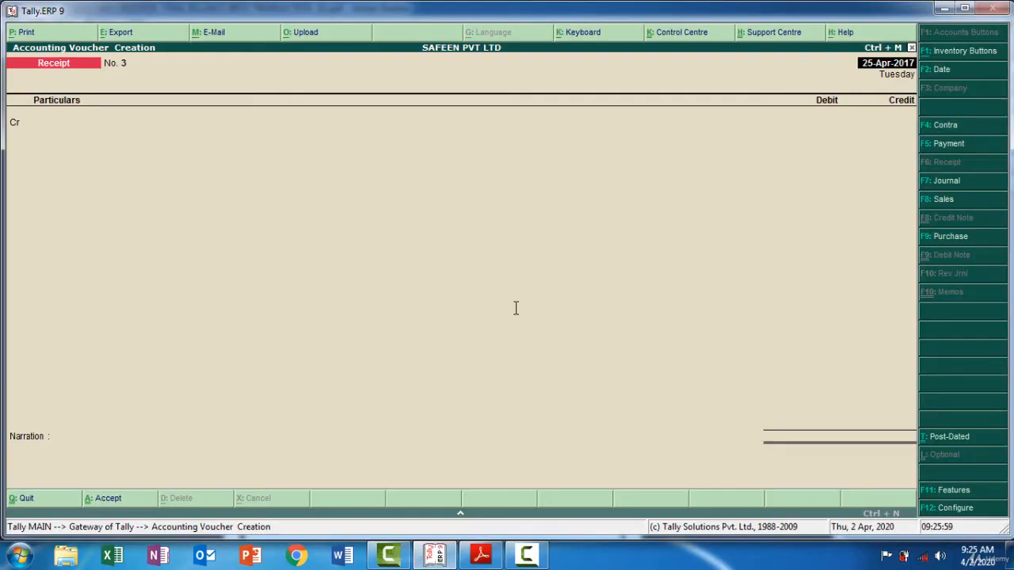
key(F5)
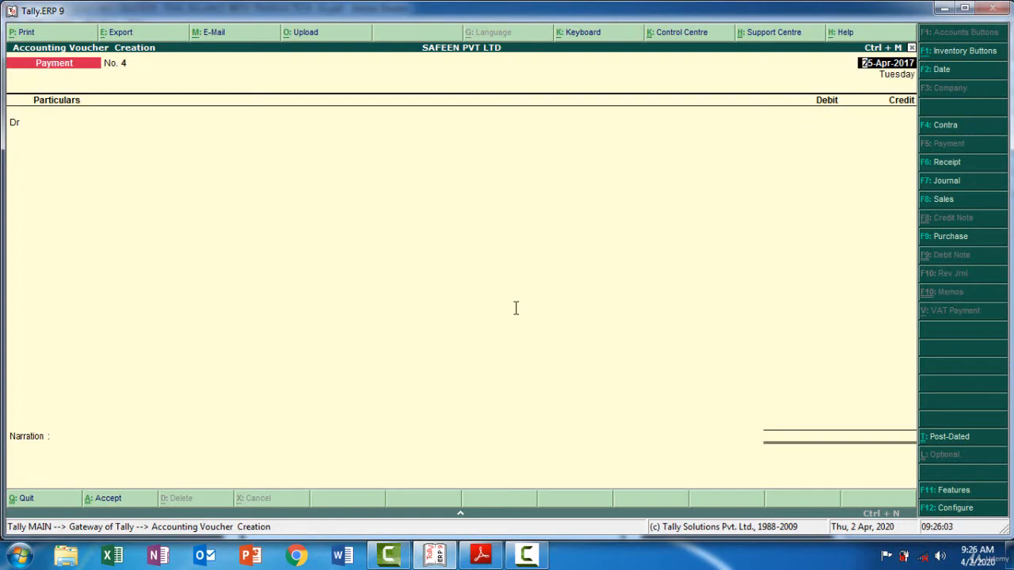
key(F2)
key(alt+Tab)
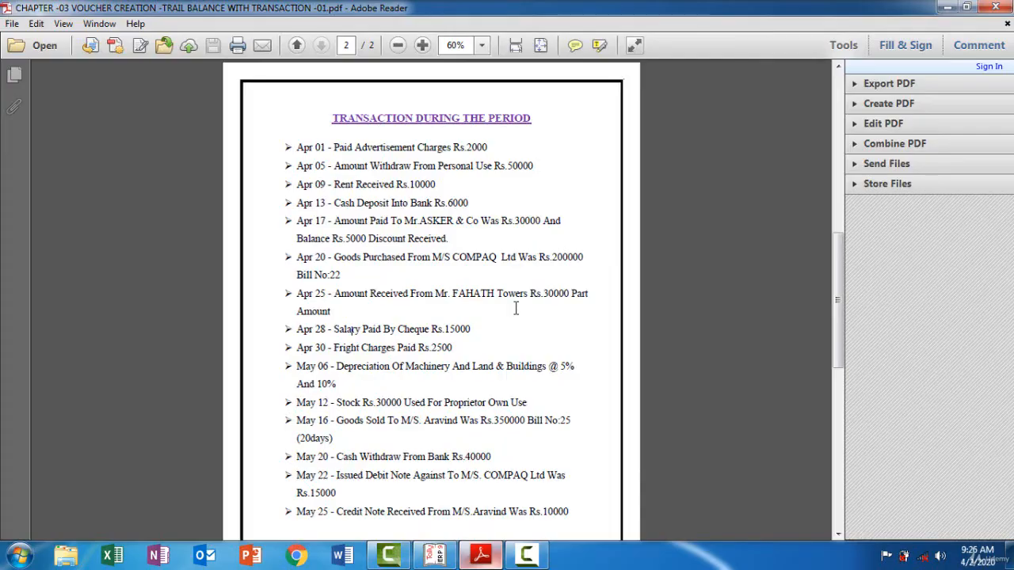
key(alt+Tab)
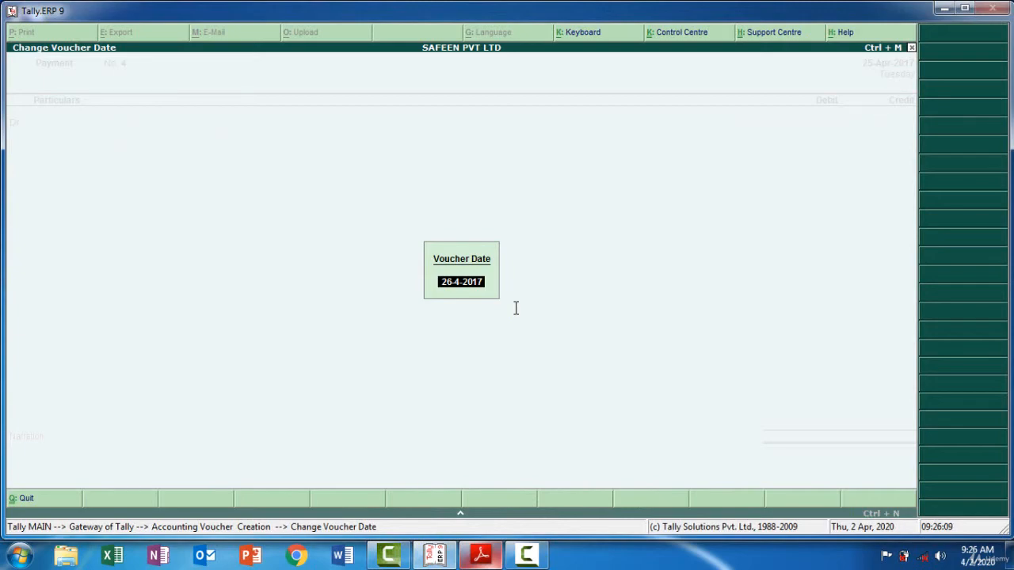
text(28-04)
key(Return)
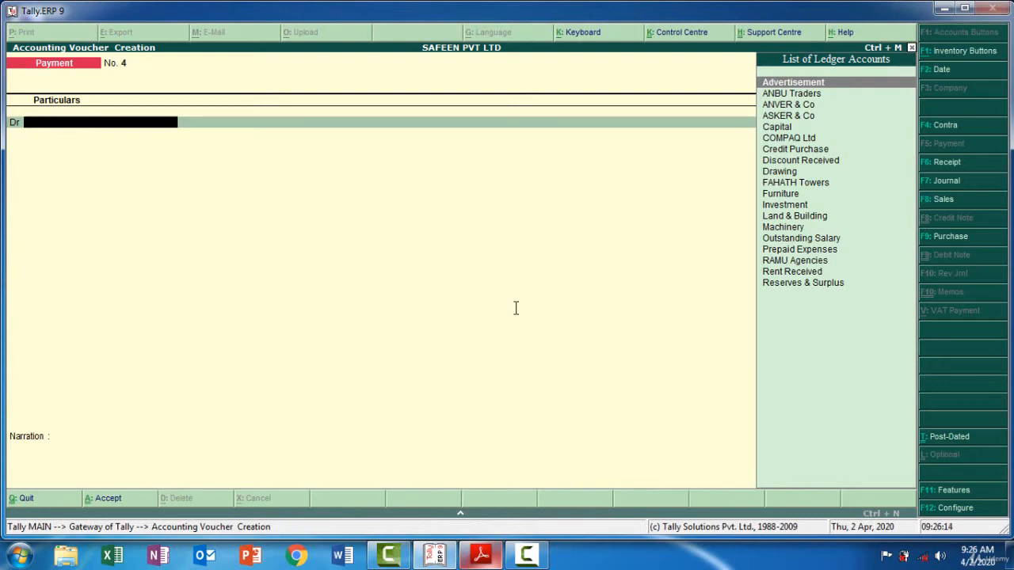
Create a ledger named Salary under Indirect Expenses from within the payment voucher and use it as the debit ledger
key(alt+c)
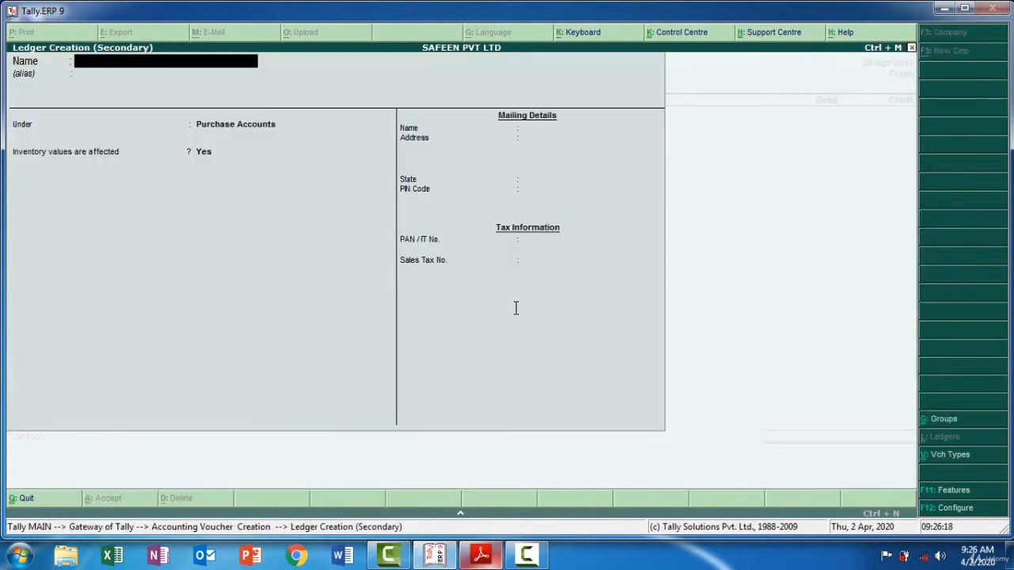
text(Salary)
key(Return)
key(Return)
text(In)
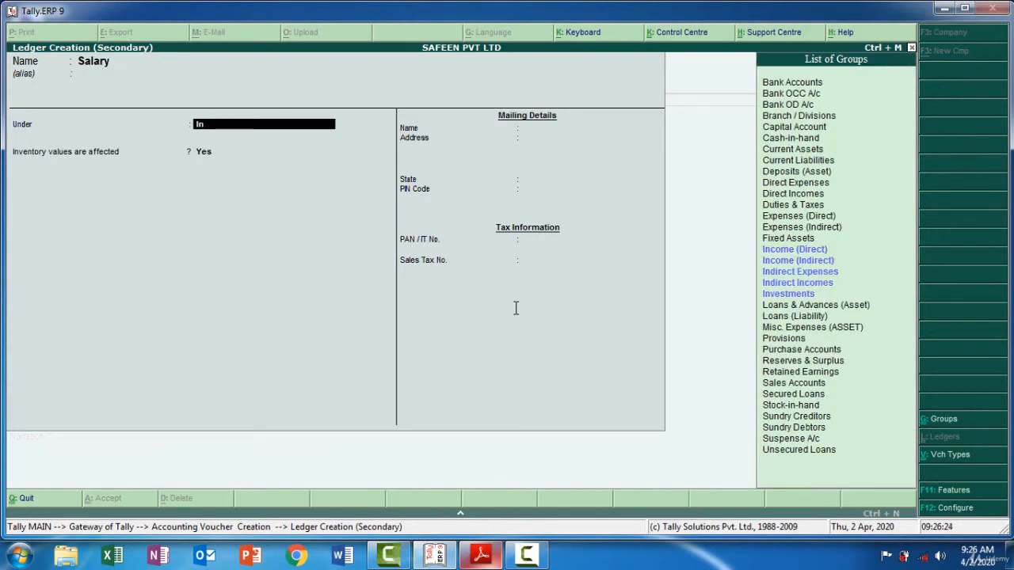
key(Down)
key(Down)
key(Return)
key(Return)
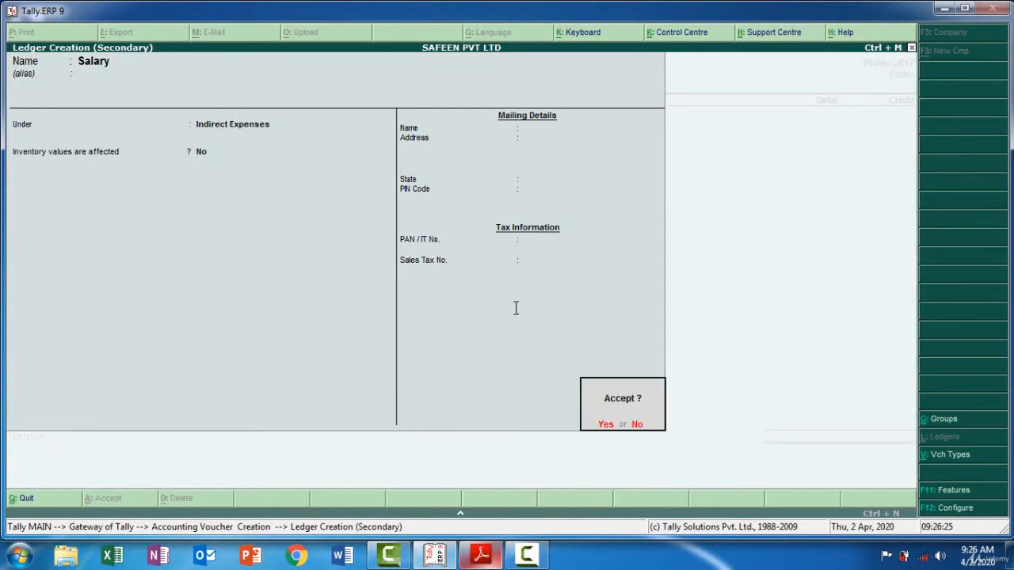
key(Return)
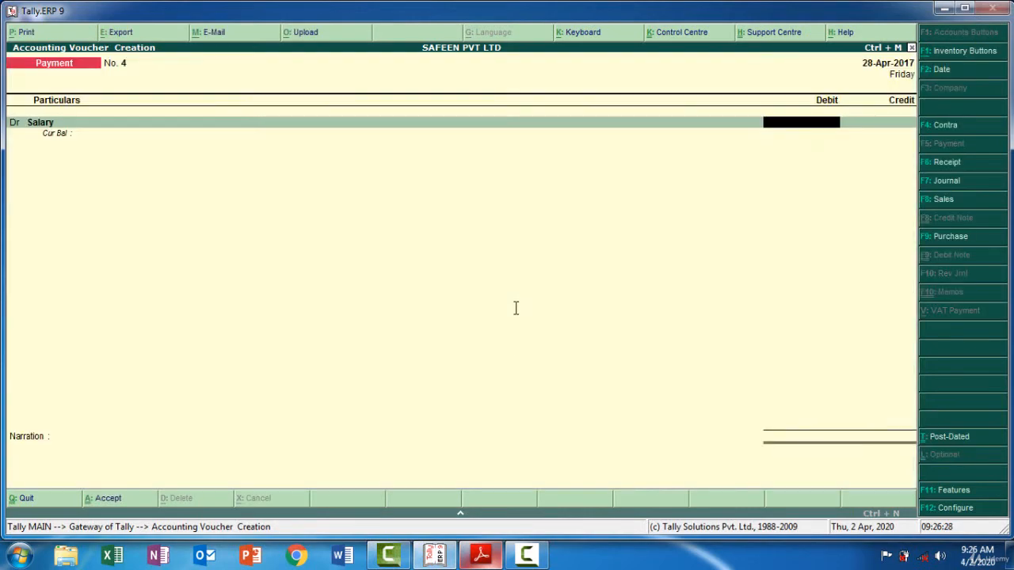
Check the salary amount in the PDF and debit the Salary ledger with 15,000
key(alt+Tab)
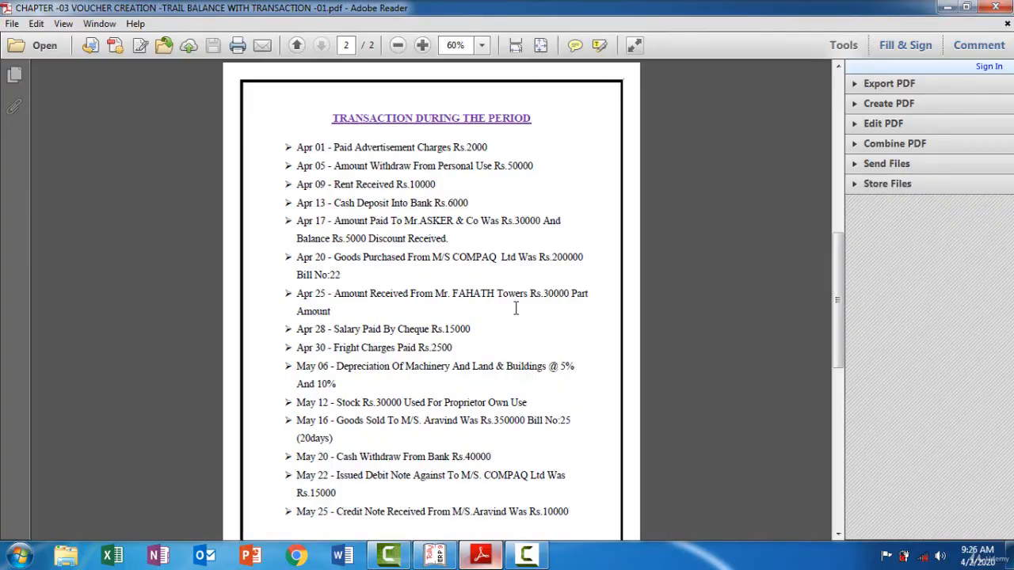
key(alt+Tab)
text(15000)
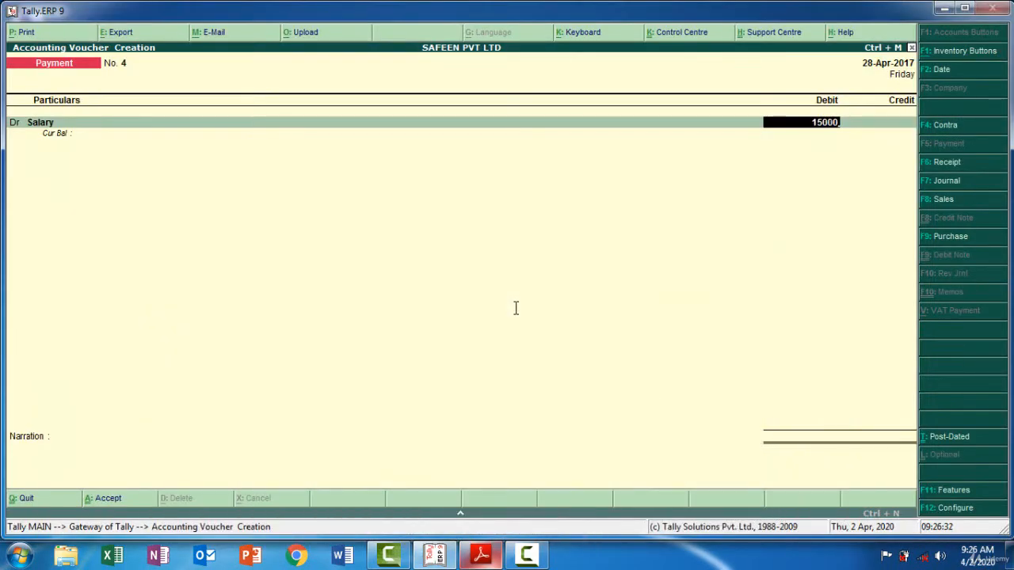
key(Return)
key(Return)
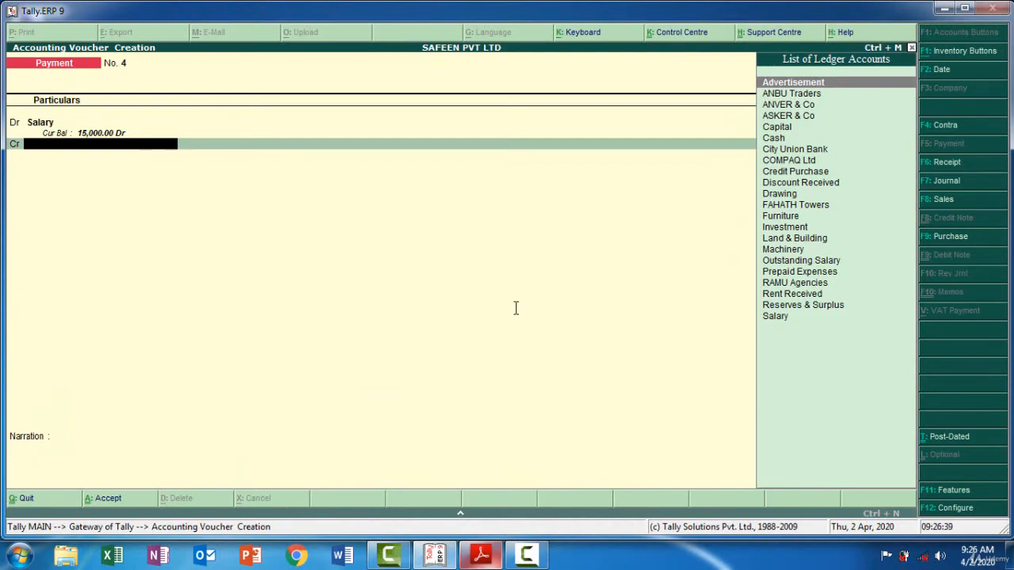
Choose City Union Bank as the payment's credit ledger and accept the 15,000 credit
key(Down)
key(Down)
key(Down)
key(Down)
key(Down)
key(Down)
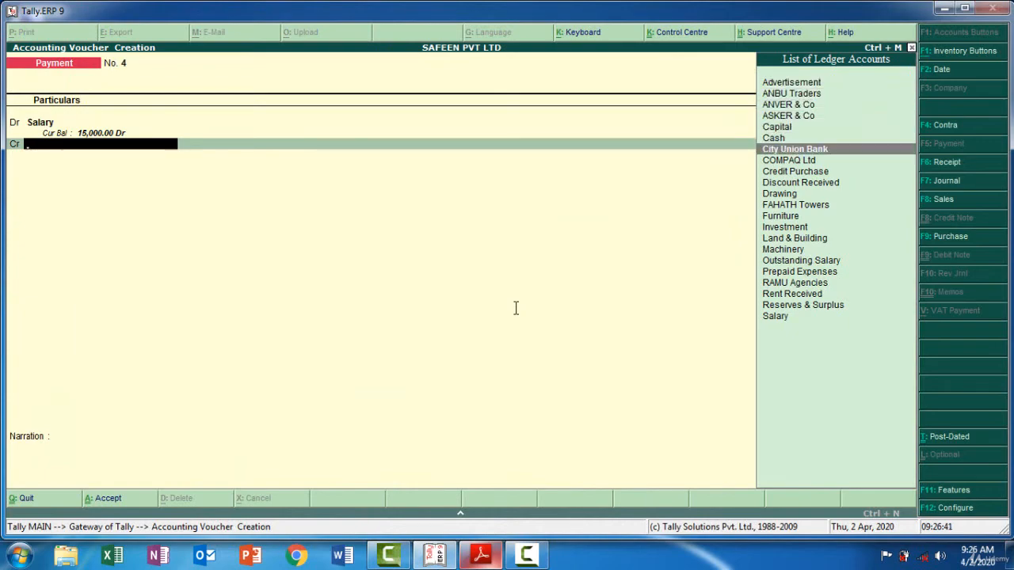
key(Return)
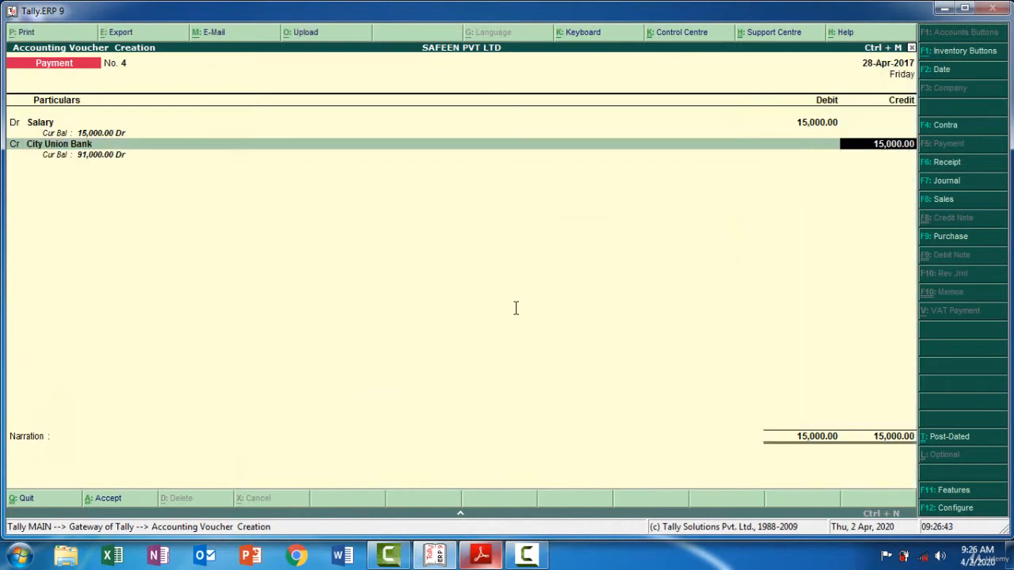
key(Return)
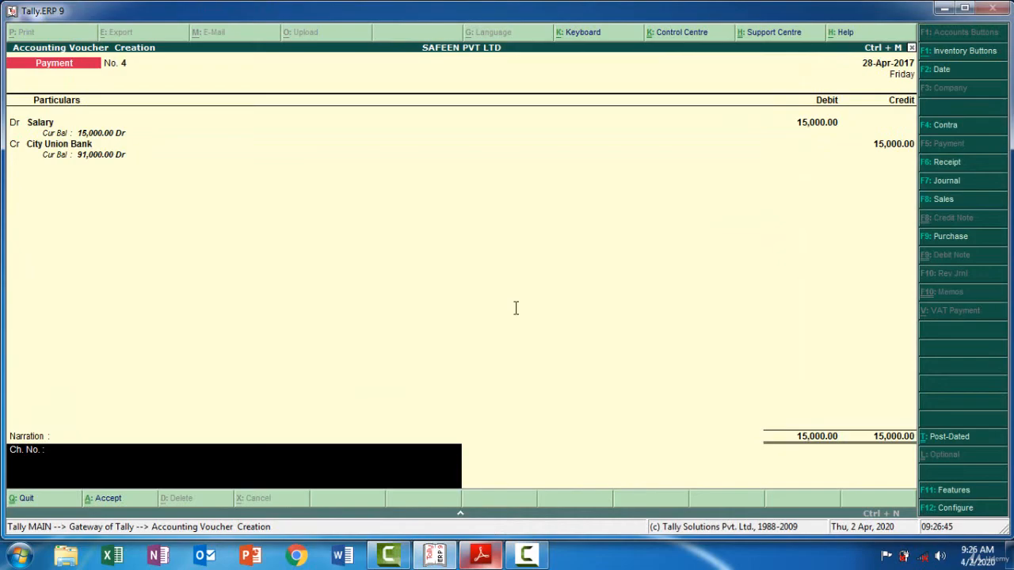
Check the salary entry in the PDF, add the narration "Being Paid To Salary 15000 by CHQ" and save the payment voucher
key(alt+Tab)
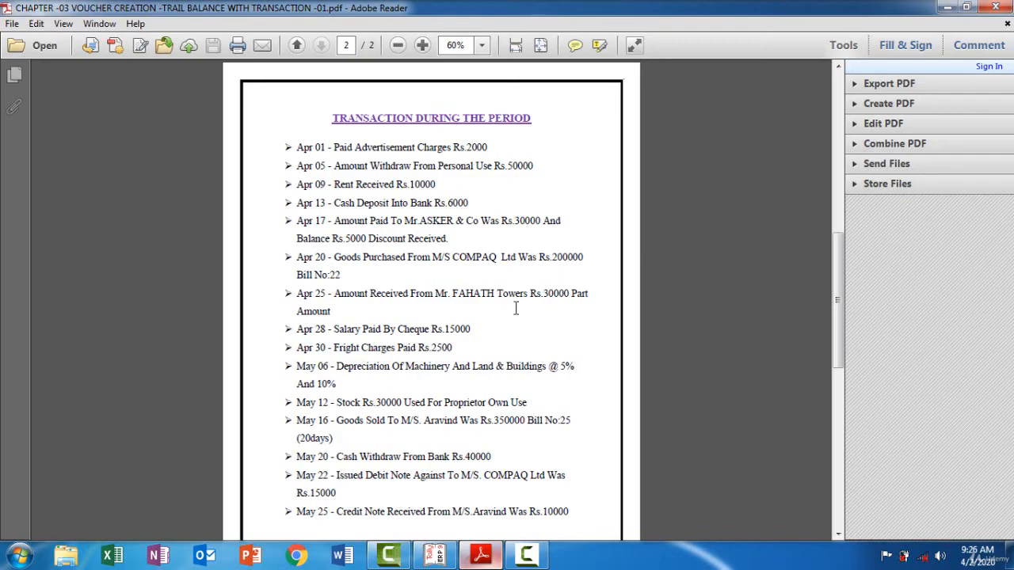
key(alt+Tab)
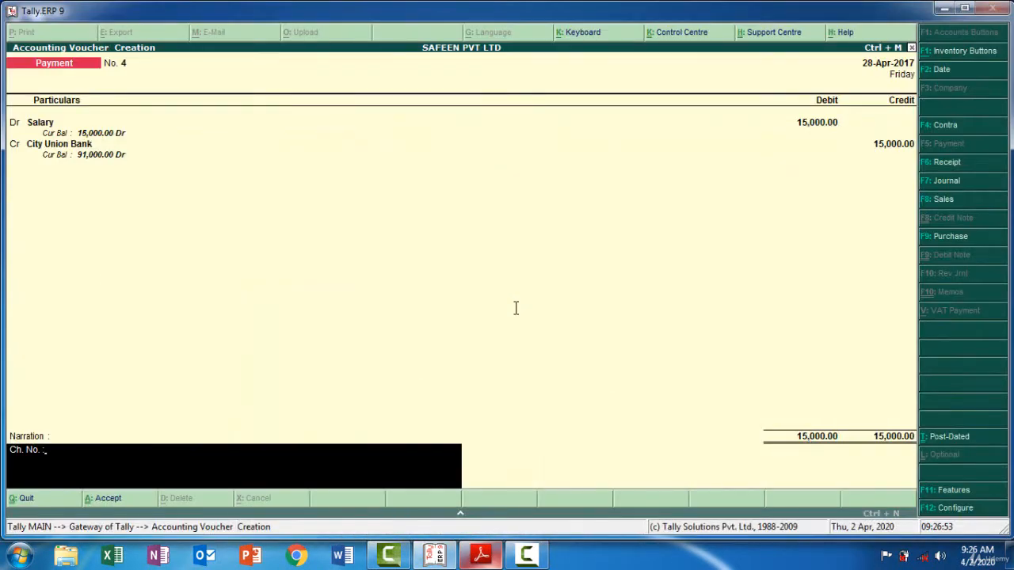
text(Being Paid To Salry)
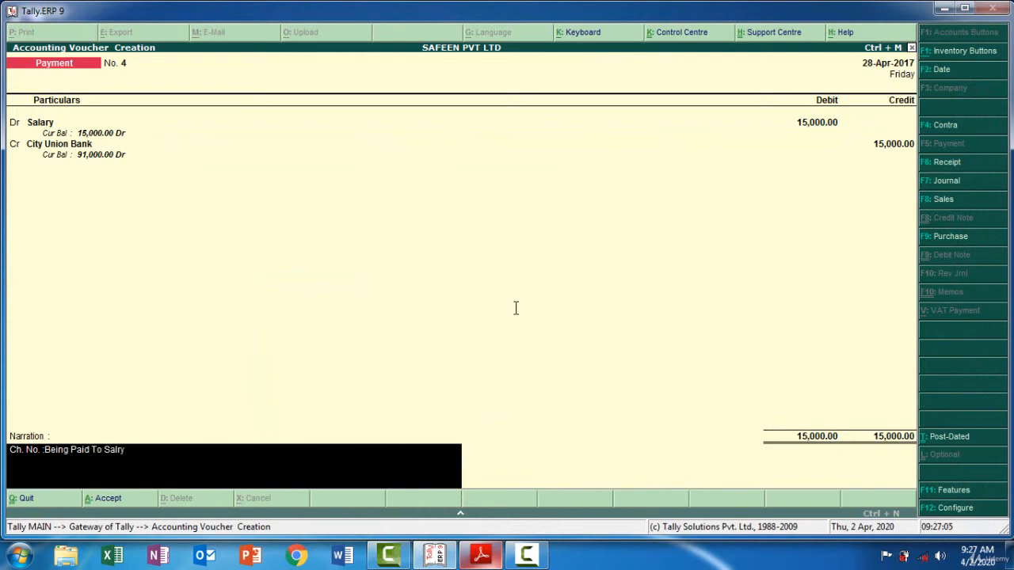
key(BackSpace)
key(BackSpace)
text(ary 15000 by CHQ)
key(Return)
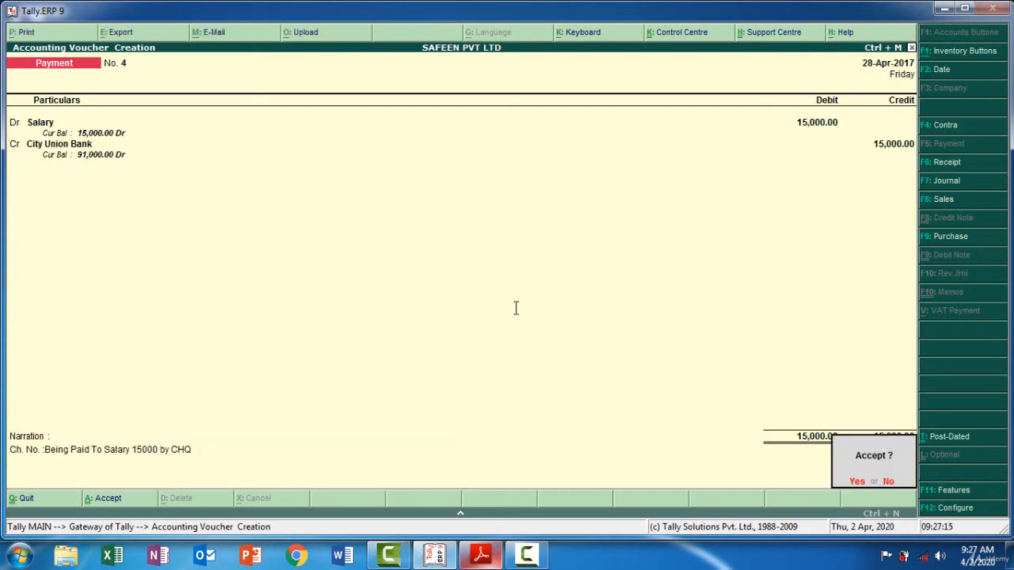
key(y)
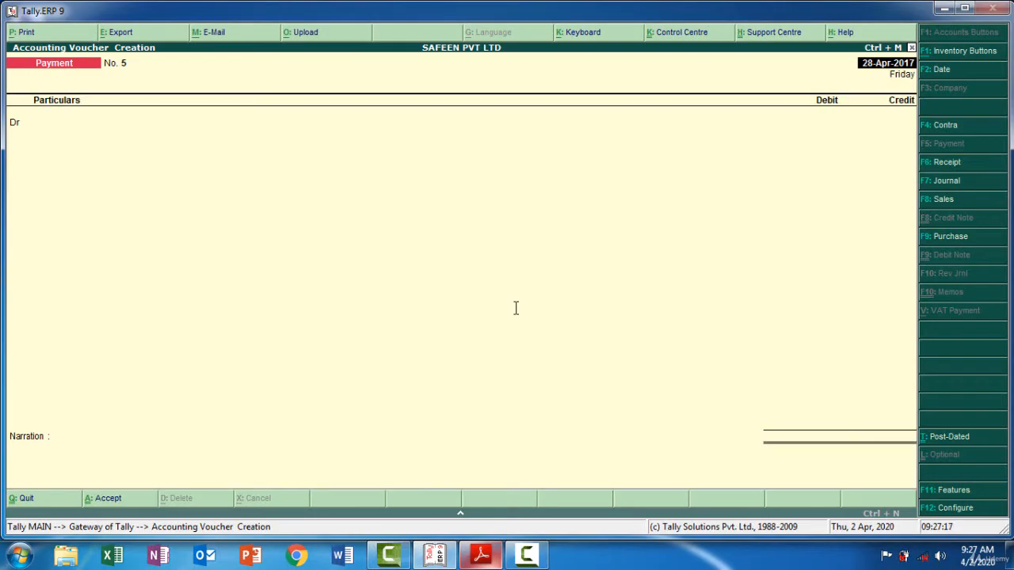
Check the Apr 30 freight charges transaction in the PDF and date the new payment voucher 30-4-2017 in Tally.ERP 9
key(alt+Tab)
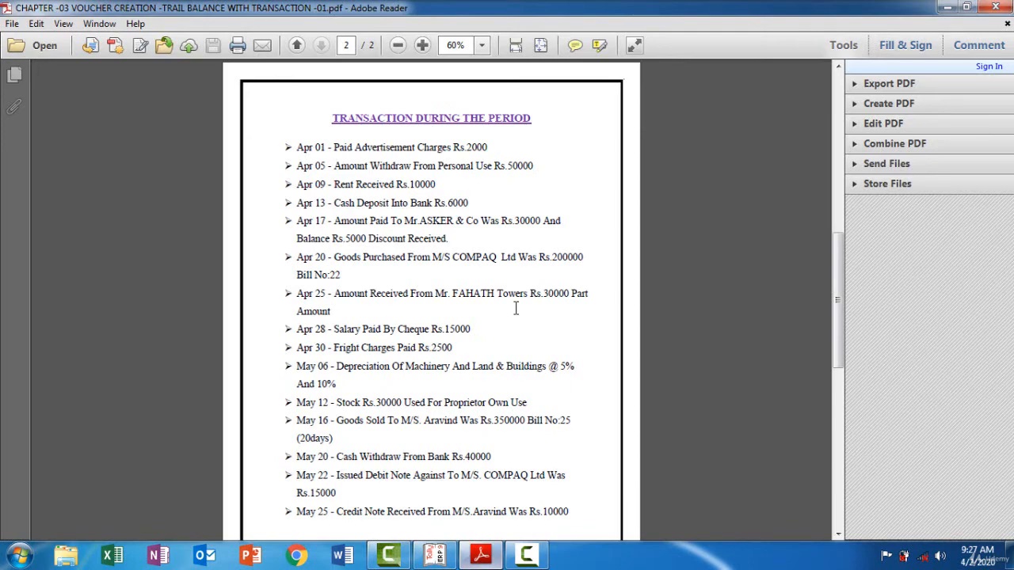
key(alt+Tab)
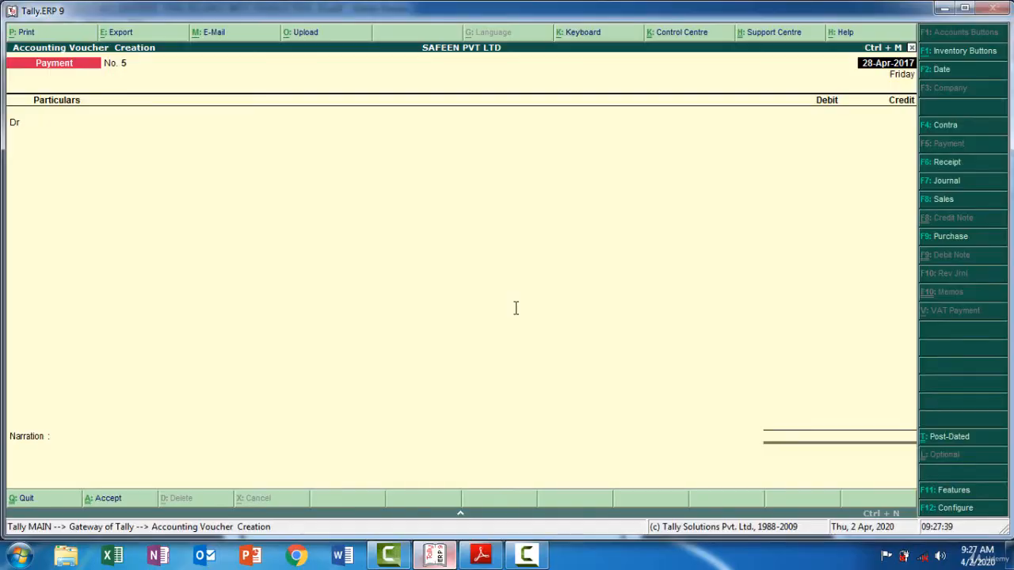
key(F2)
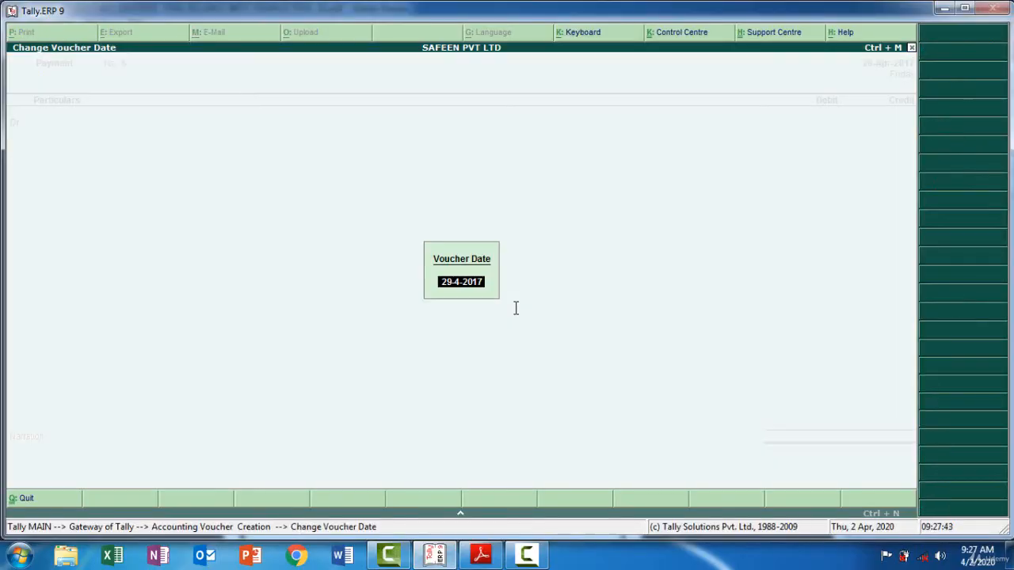
key(alt+Tab)
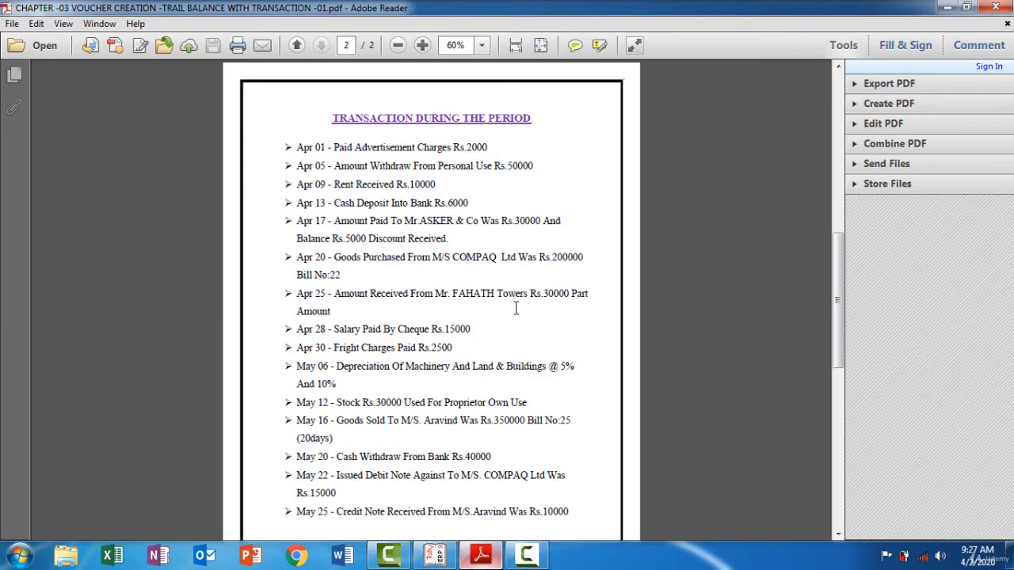
key(alt+Tab)
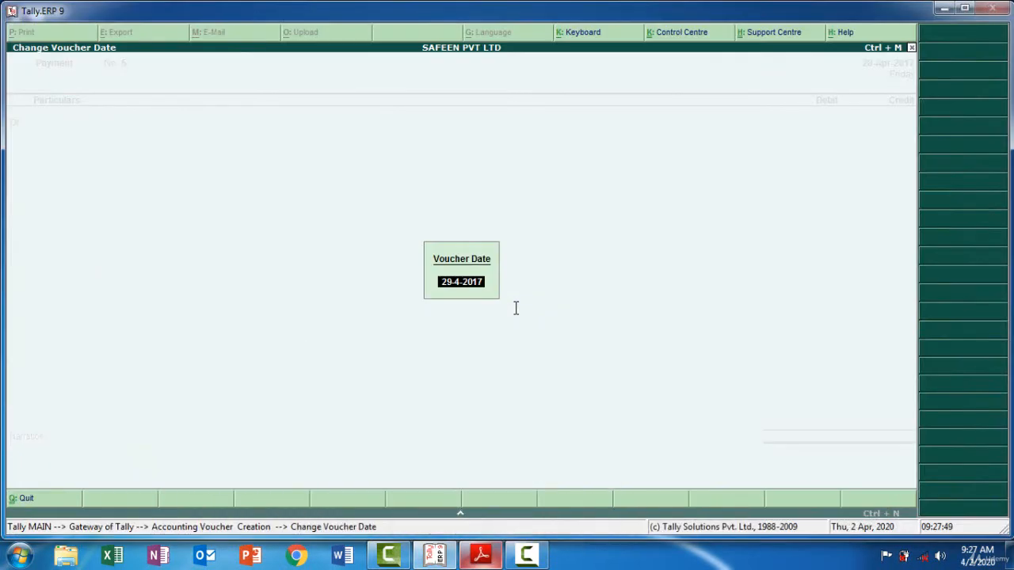
key(BackSpace)
text(30-04)
key(Return)
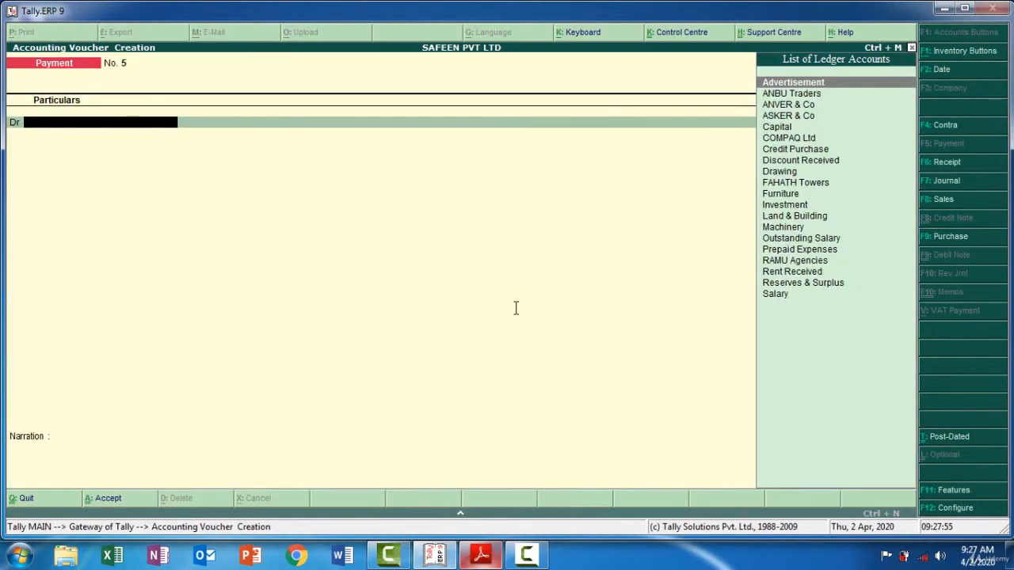
Start a new ledger from the payment voucher and name it "Fright Charges", copying the name from the PDF's Apr 30 transaction
key(alt+c)
key(alt+Tab)
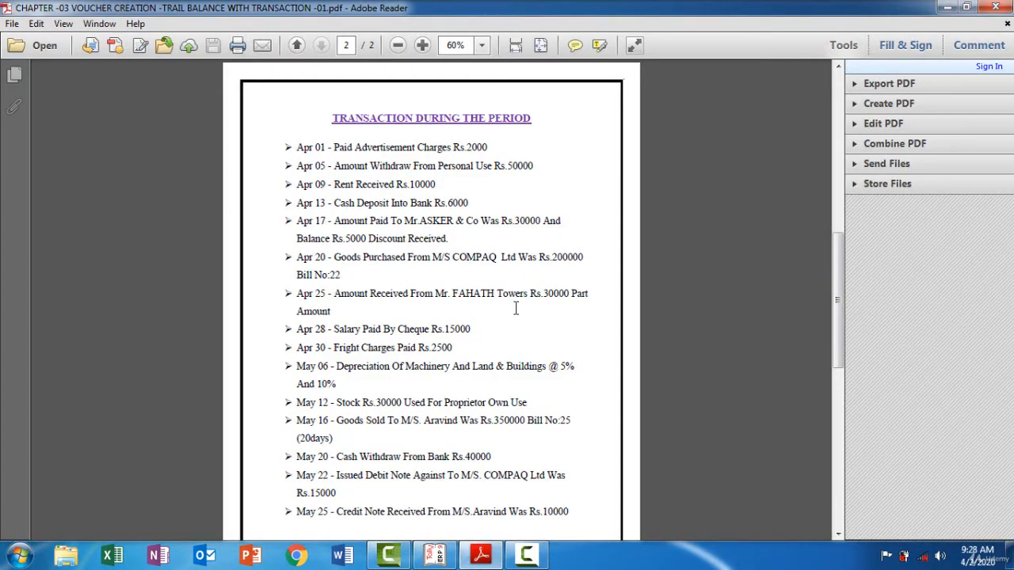
mouse_move(395, 349)
mouse_down()
mouse_move(362, 336)
mouse_move(335, 347)
mouse_up()
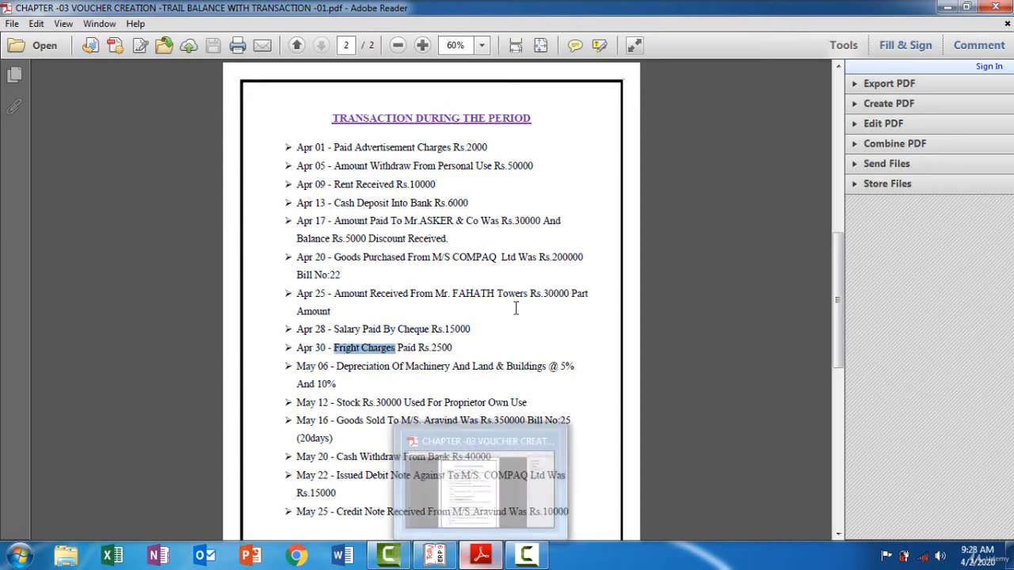
click(480, 555)
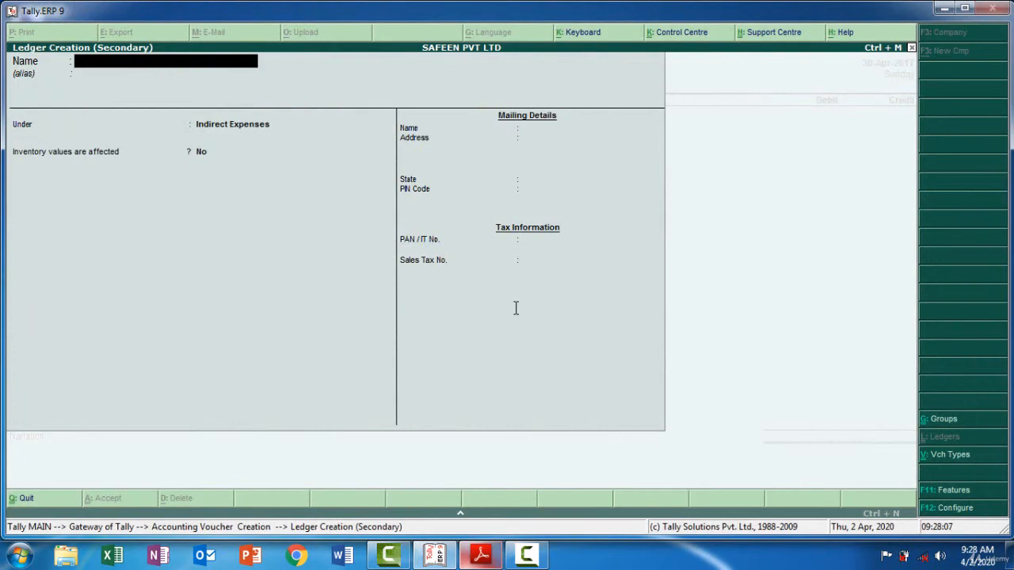
key(ctrl+alt+v)
key(Return)
key(Return)
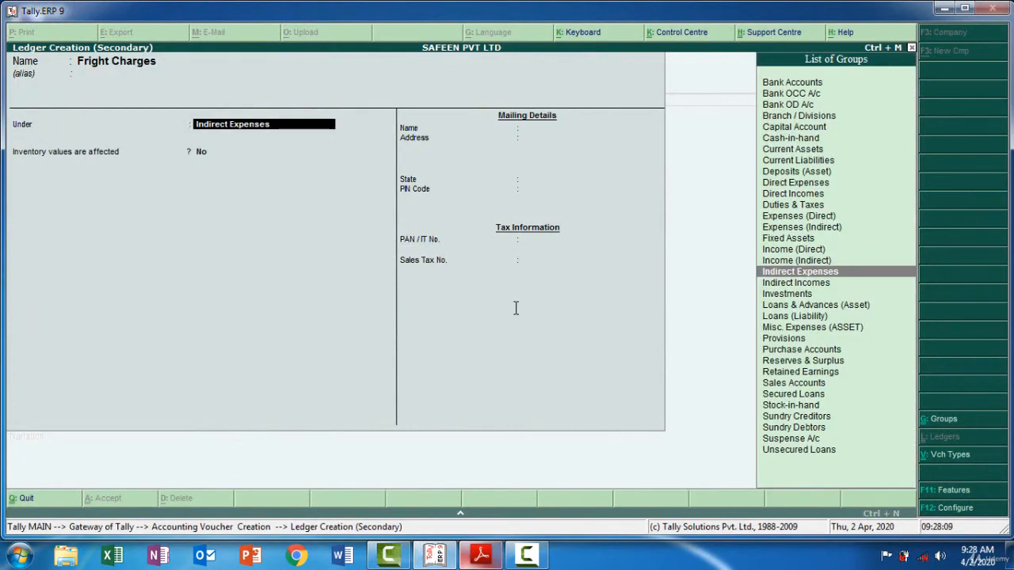
Place the Fright Charges ledger under Direct Expenses, leave inventory values unaffected, and save it as the voucher's debit ledger
text(D)
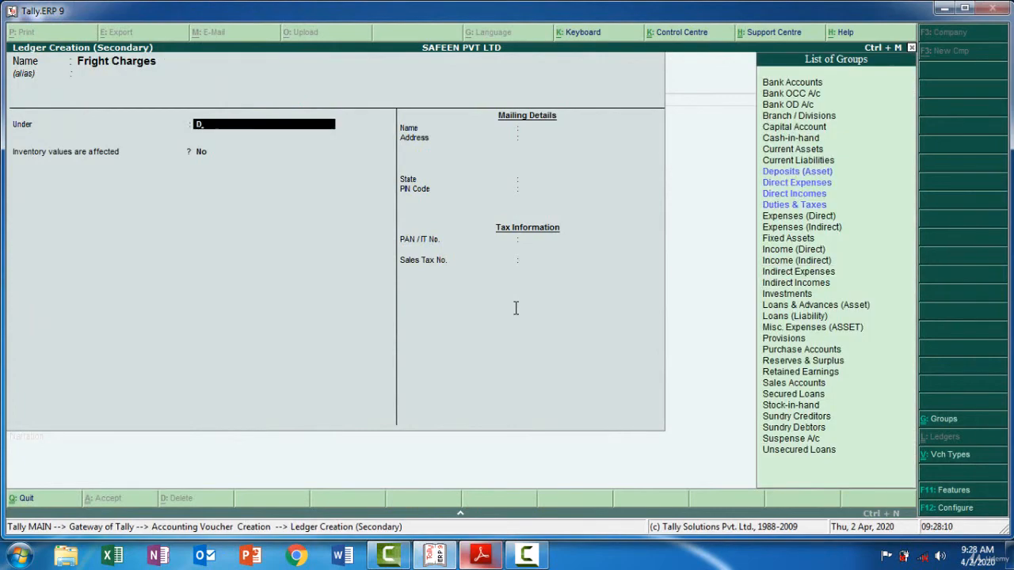
key(Down)
key(Return)
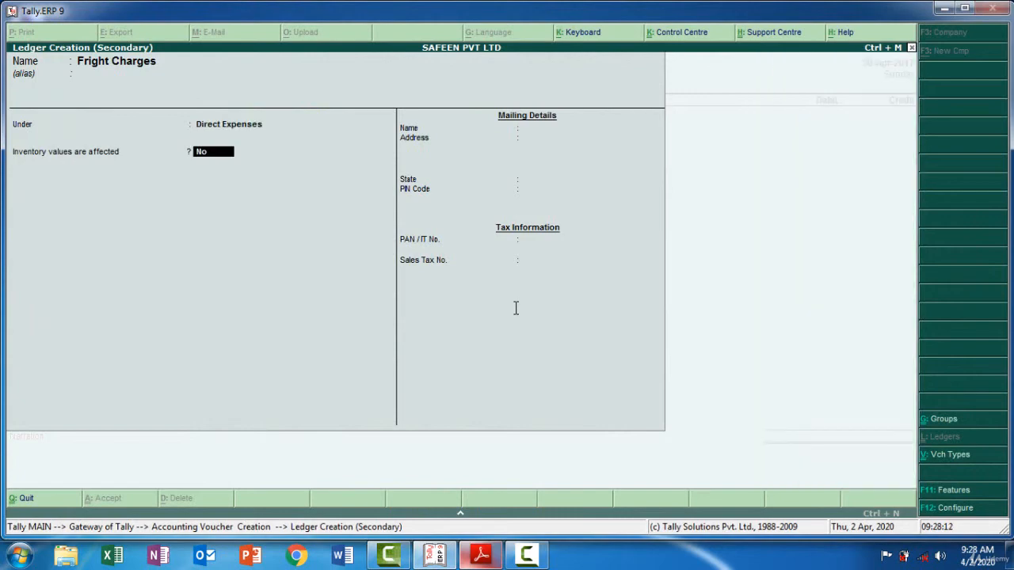
key(Return)
key(Return)
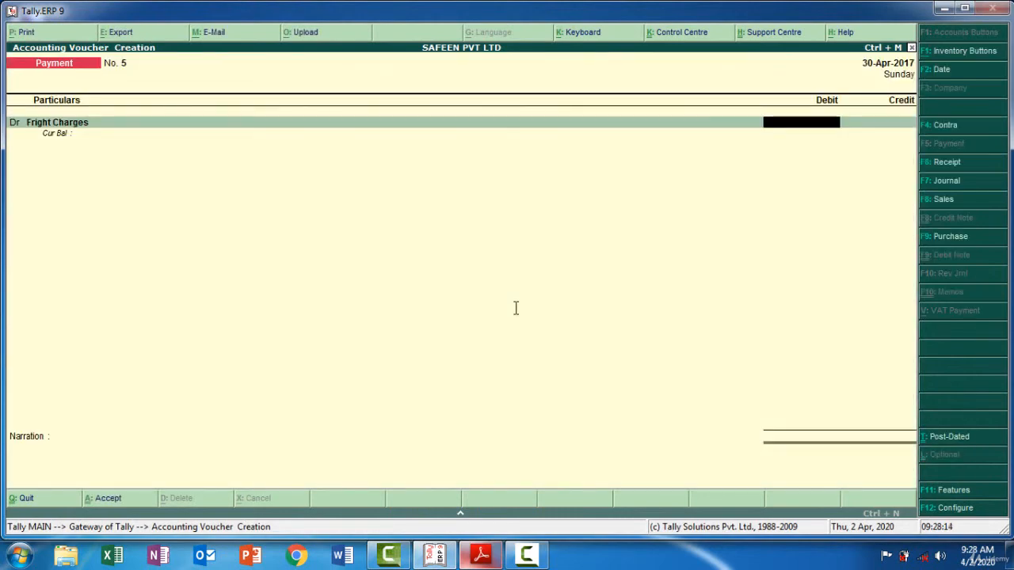
Check the freight amount in the PDF and debit the Fright Charges ledger with 2,500
key(alt+Tab)
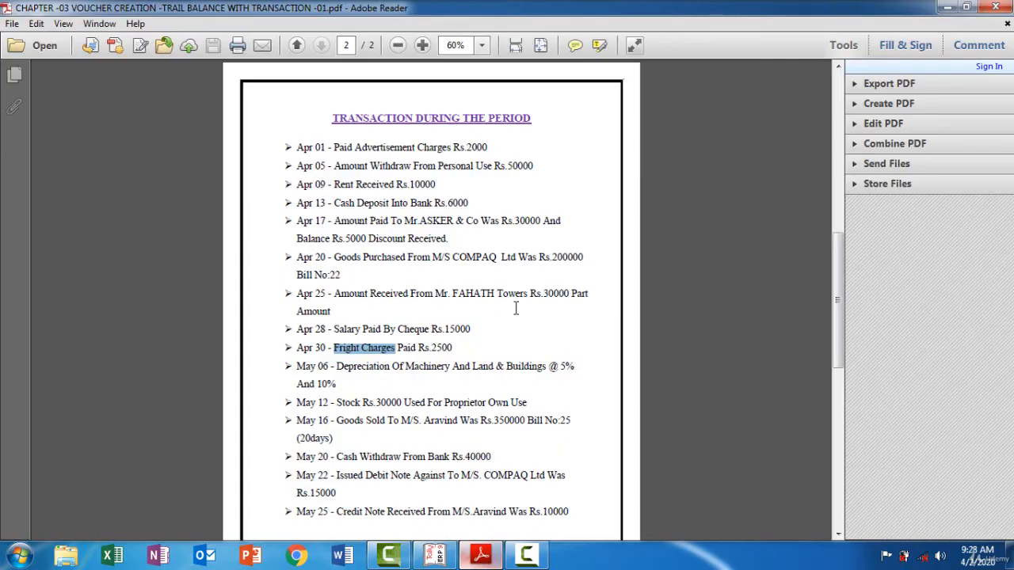
key(alt+Tab)
text(2500)
key(Return)
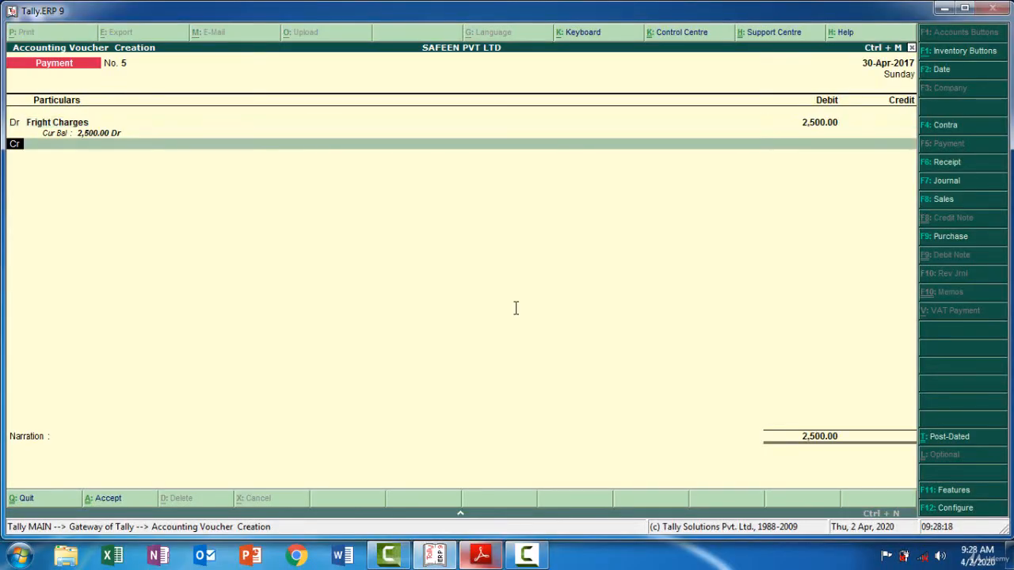
Choose Cash as the payment's credit ledger and accept the 2,500 credit
key(Return)
text(C)
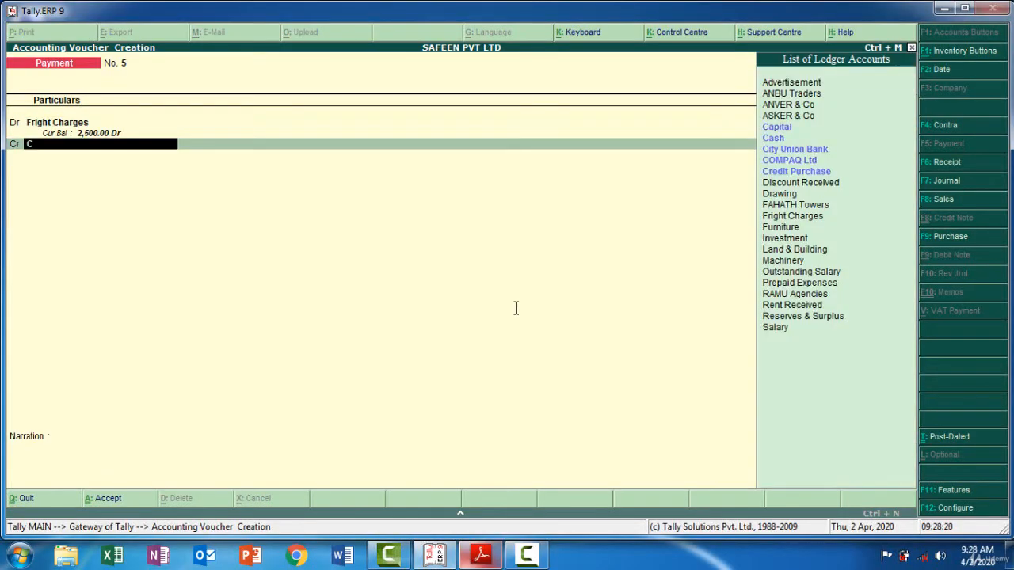
text(as)
key(Return)
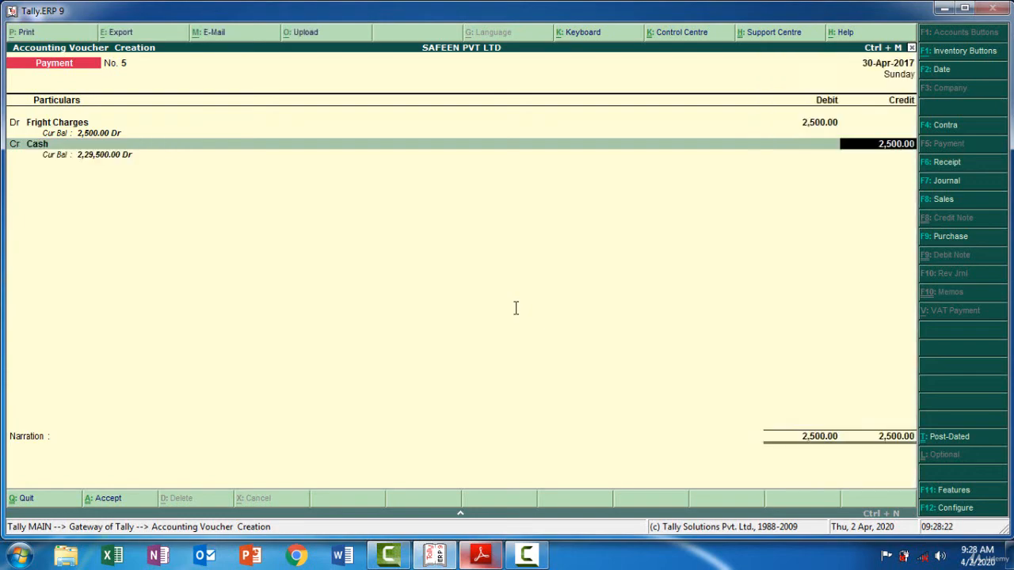
key(Return)
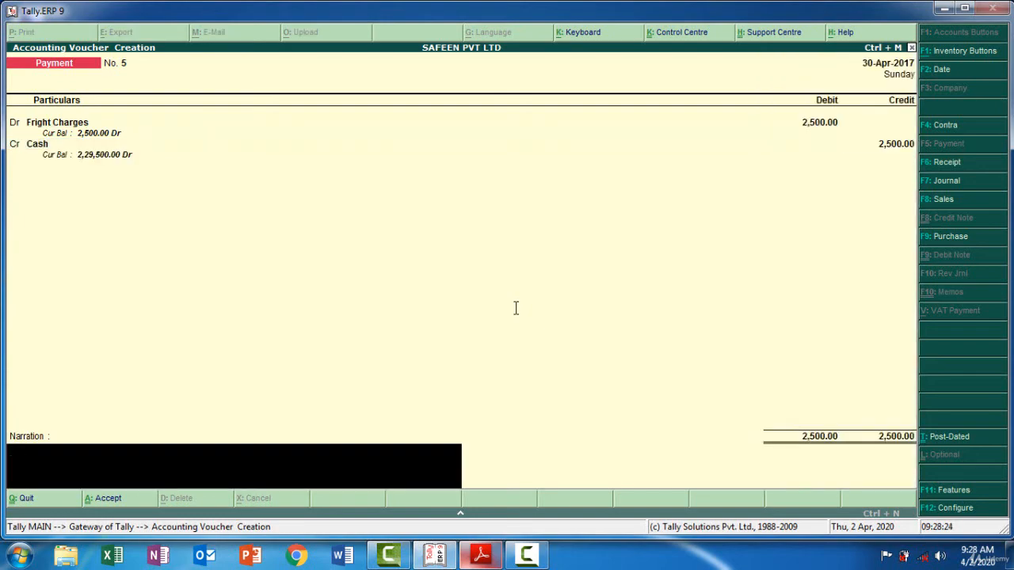
Check the freight entry in the PDF, add the narration "Being Fright Charges Paid By Cash 2500" and save the payment voucher
key(alt+Tab)
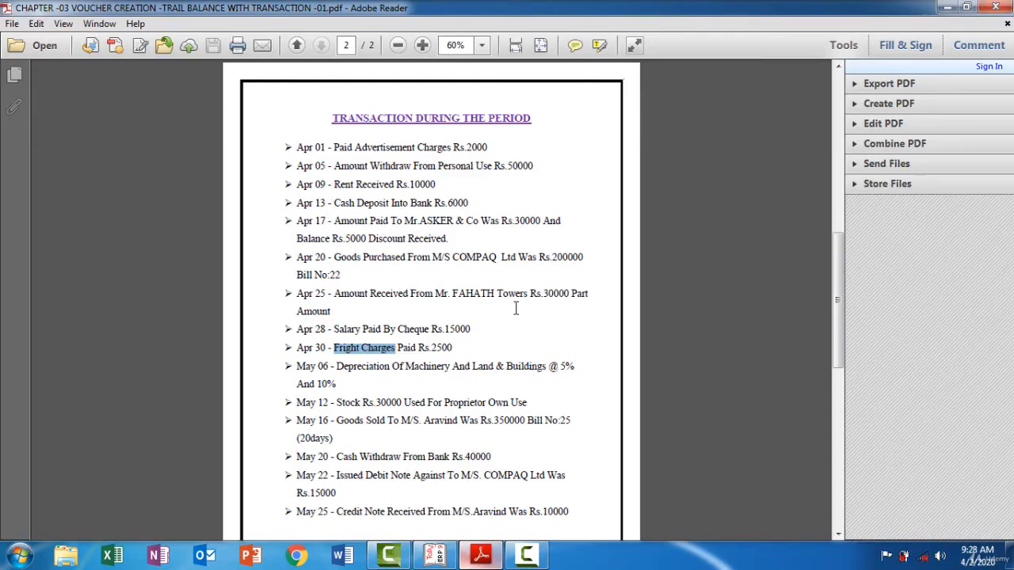
key(alt+Tab)
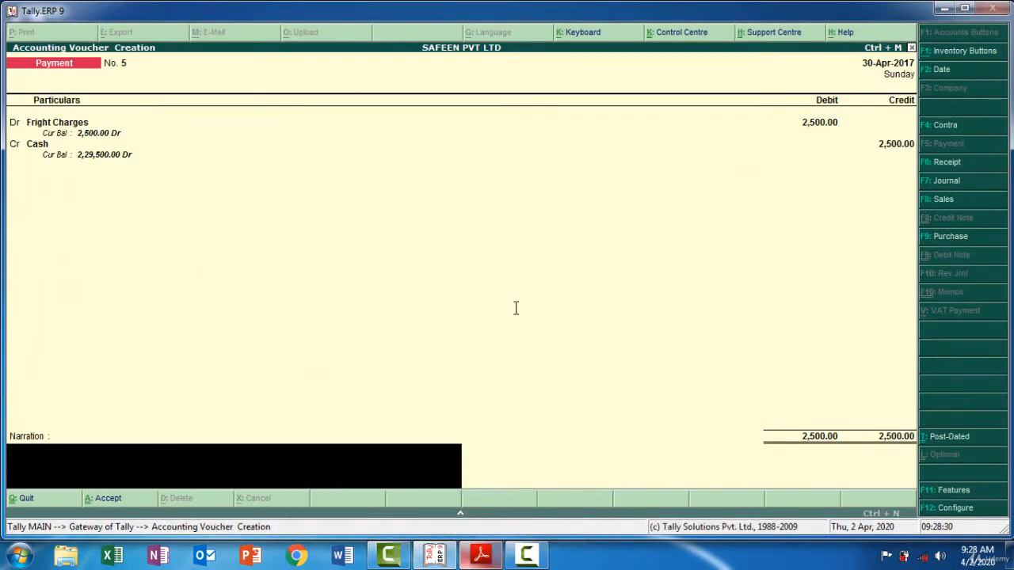
text(Being Fright Charges)
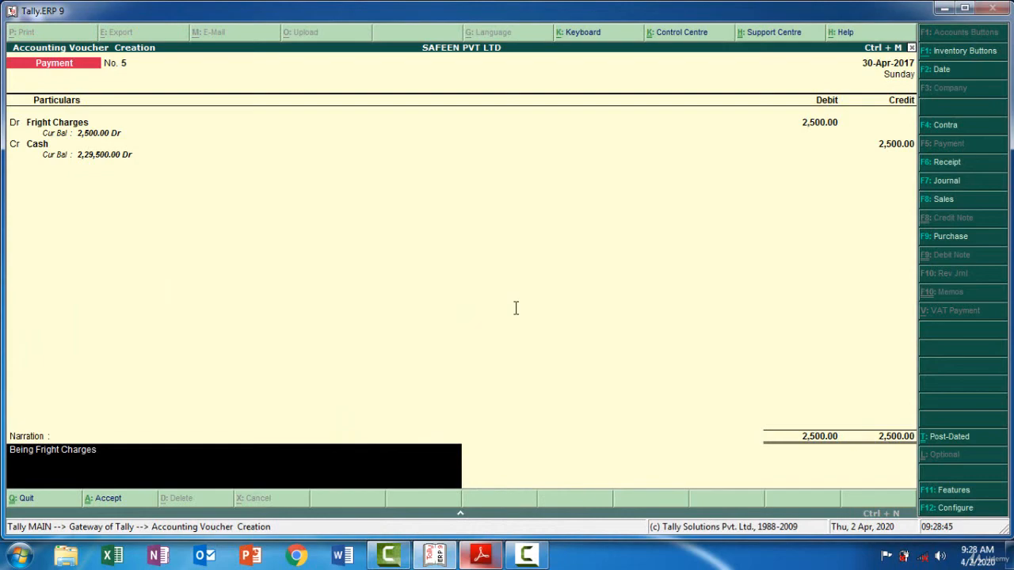
text( Paid By Cash 2500)
key(Return)
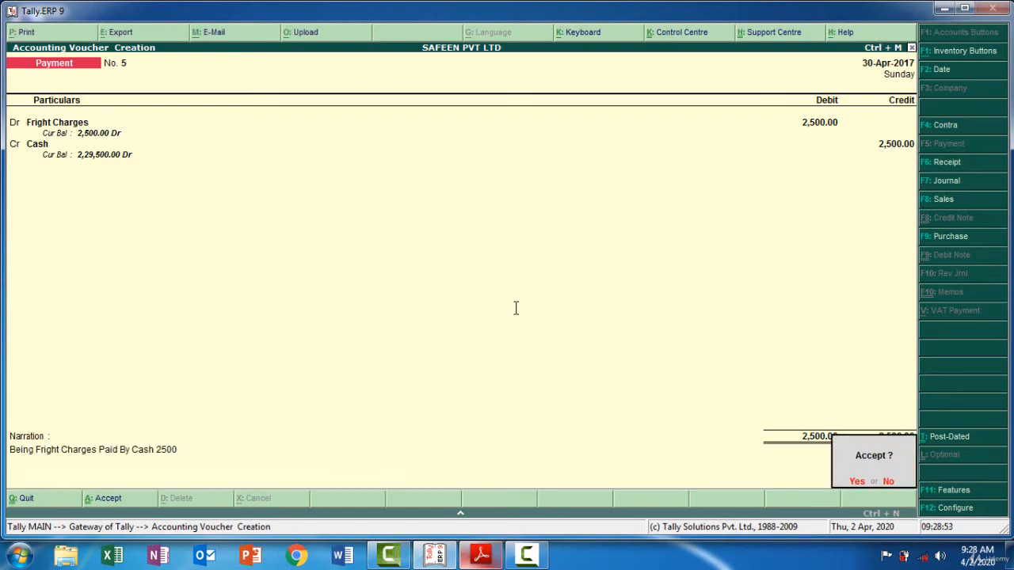
key(Return)
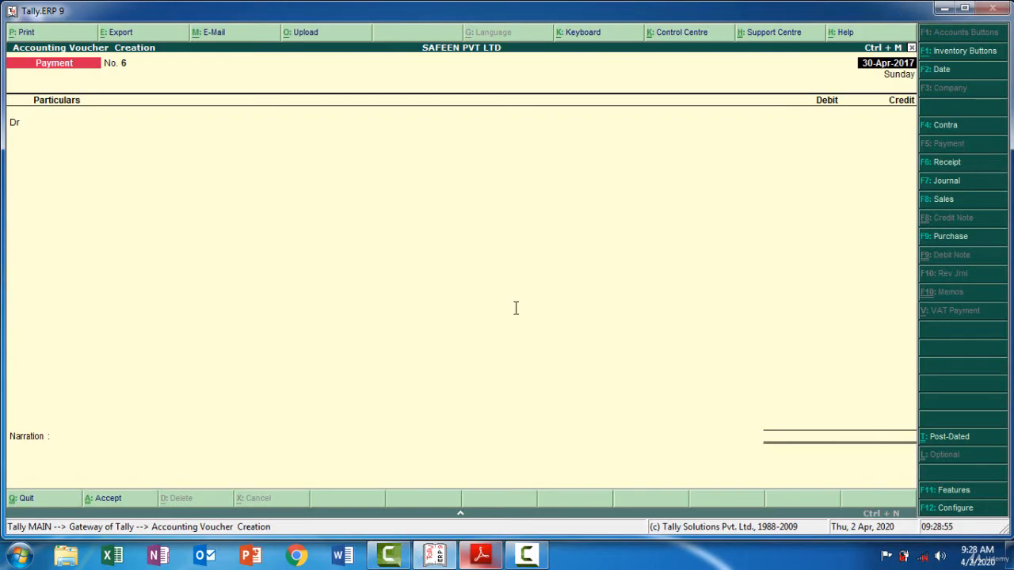
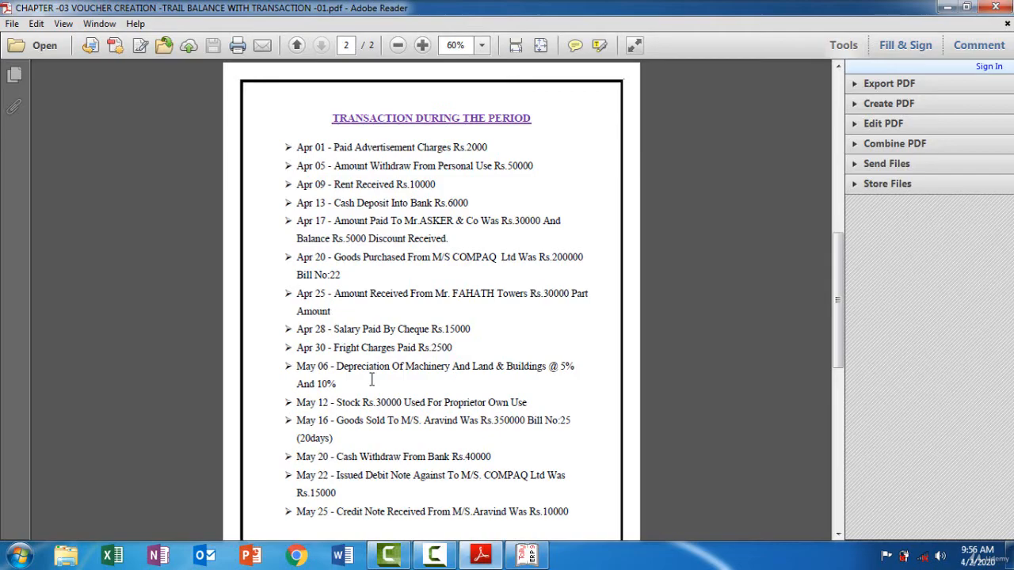
Check the PDF's next transaction and start a journal voucher dated 6-May-2017
click(529, 557)
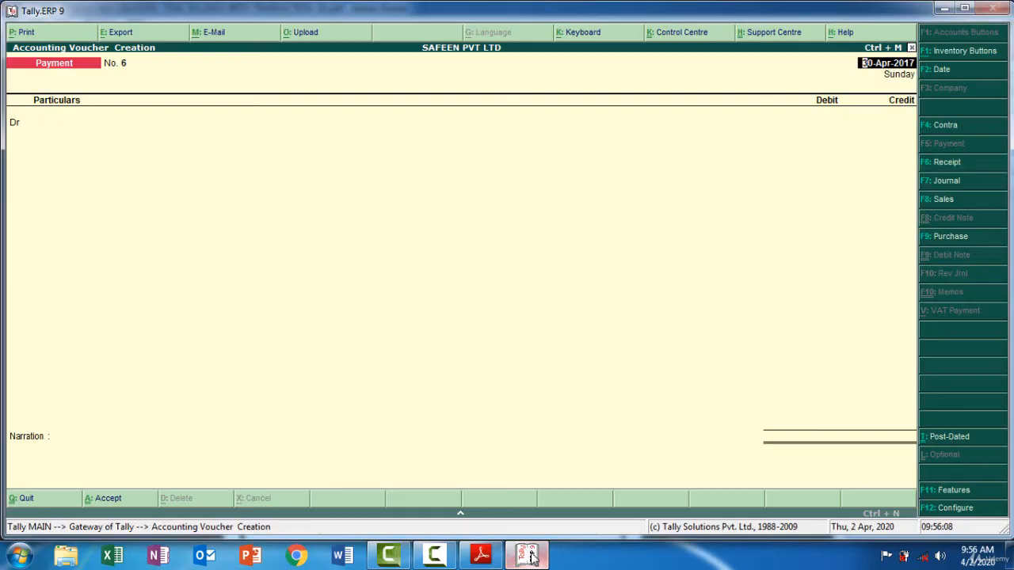
click(947, 181)
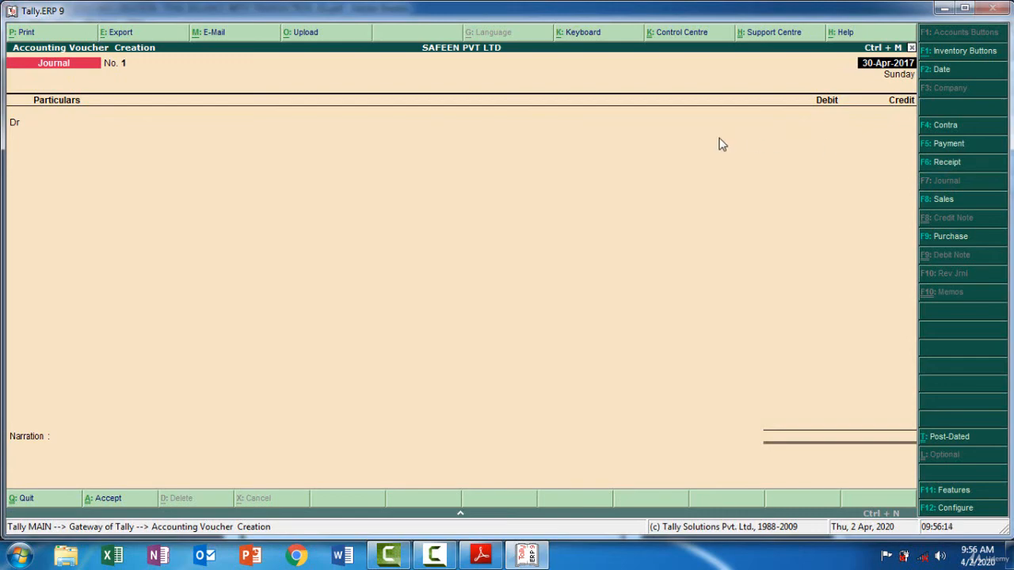
key(F2)
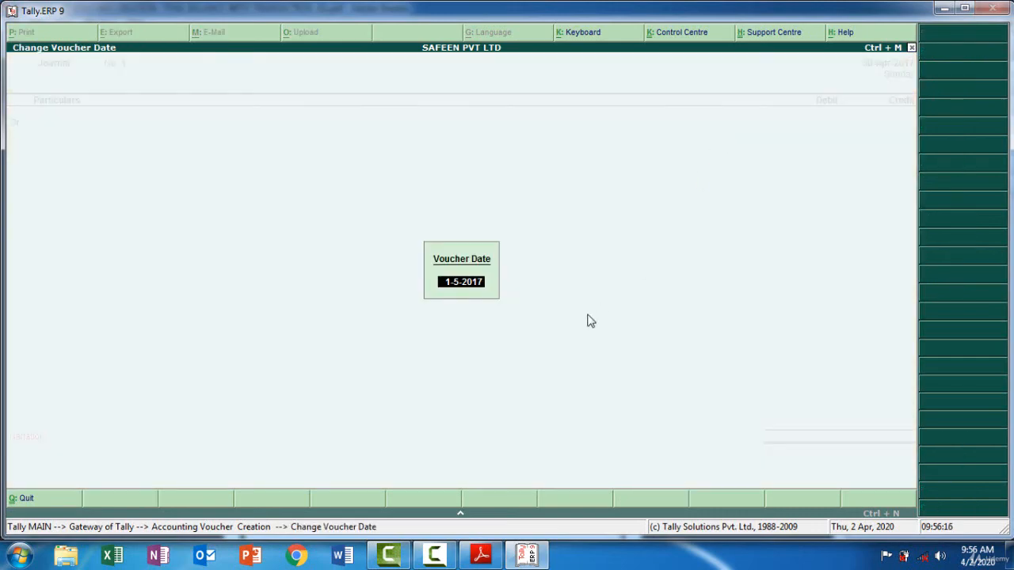
click(479, 559)
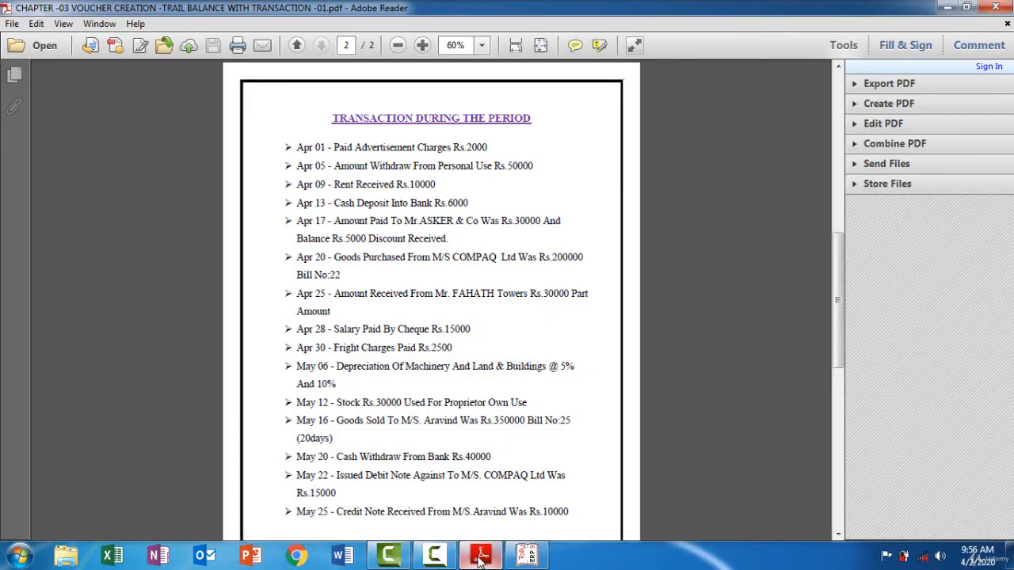
click(479, 559)
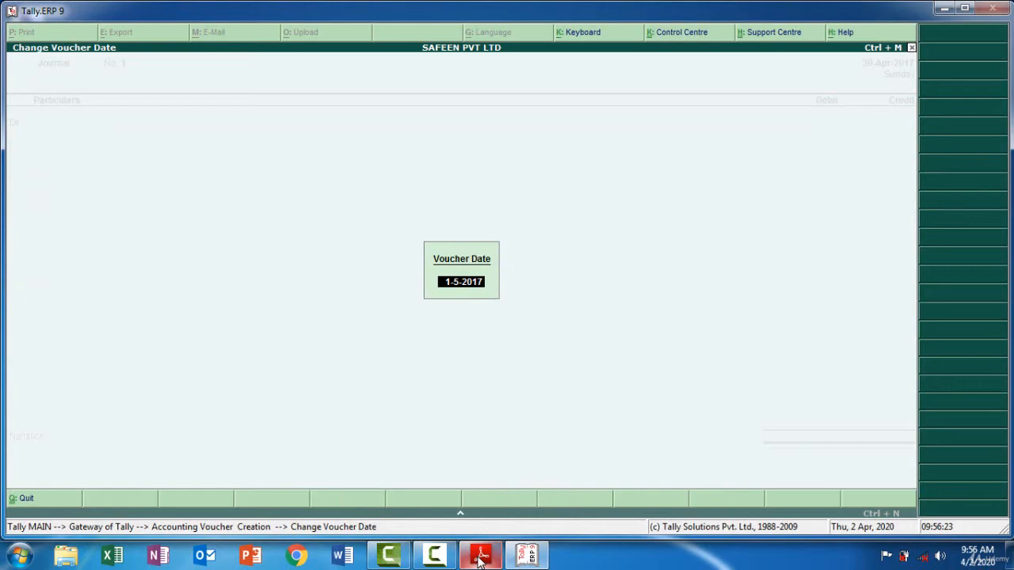
text(06-05)
key(Return)
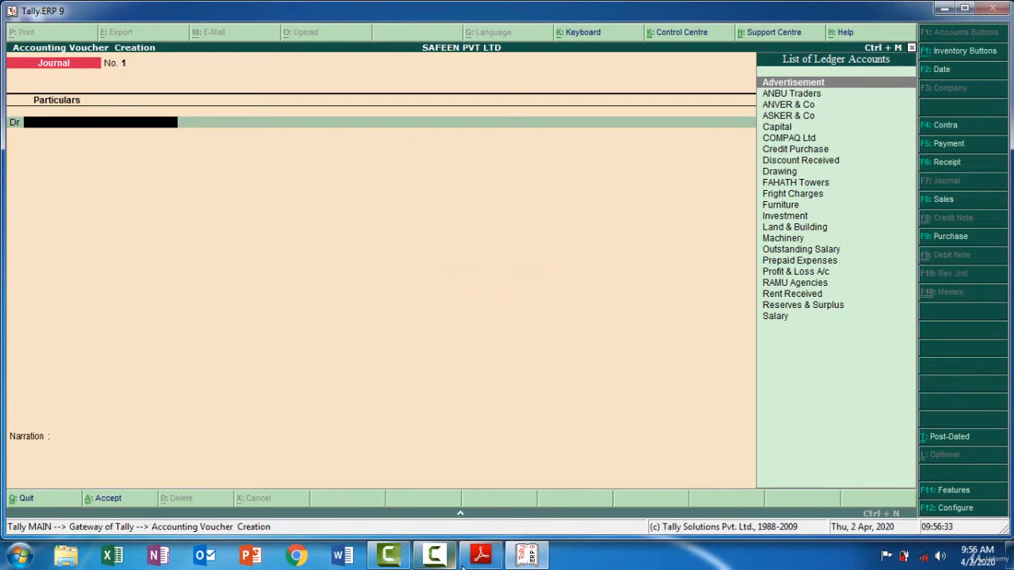
Copy "Depreciation Of Machinery" from the PDF's May 06 entry and use it to name a new ledger created from the journal's debit line
click(481, 556)
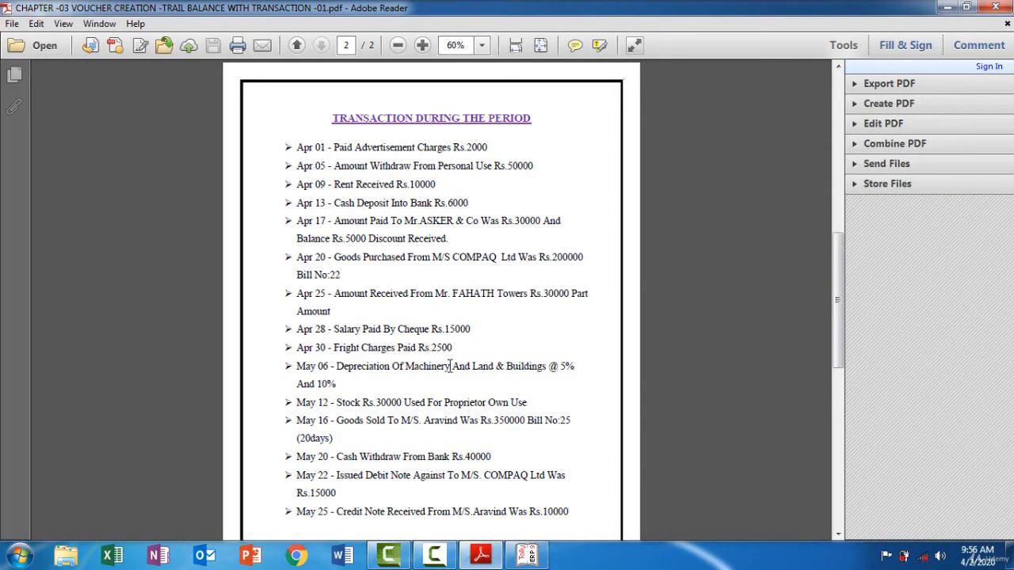
drag(453, 367, 357, 368)
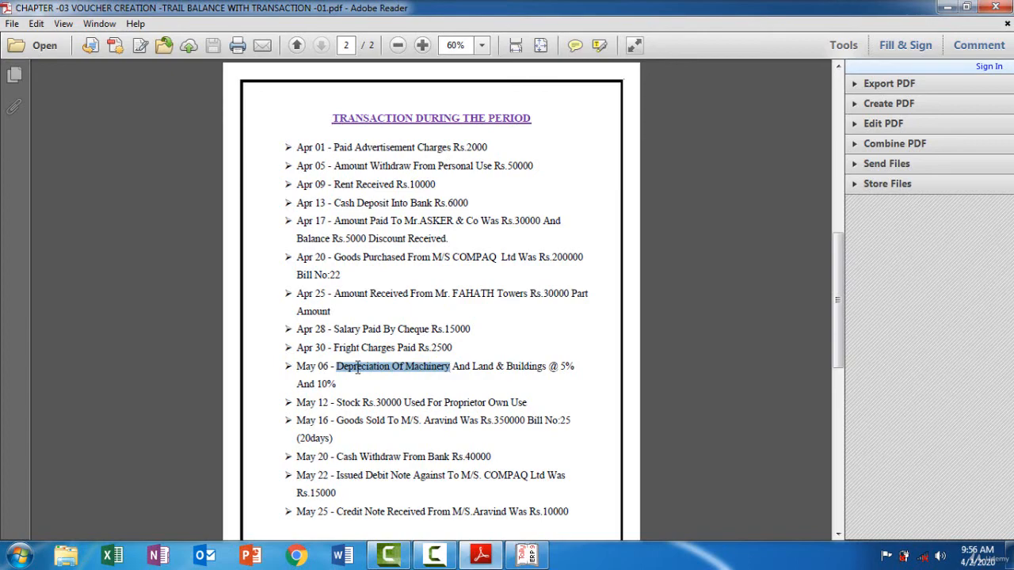
click(519, 559)
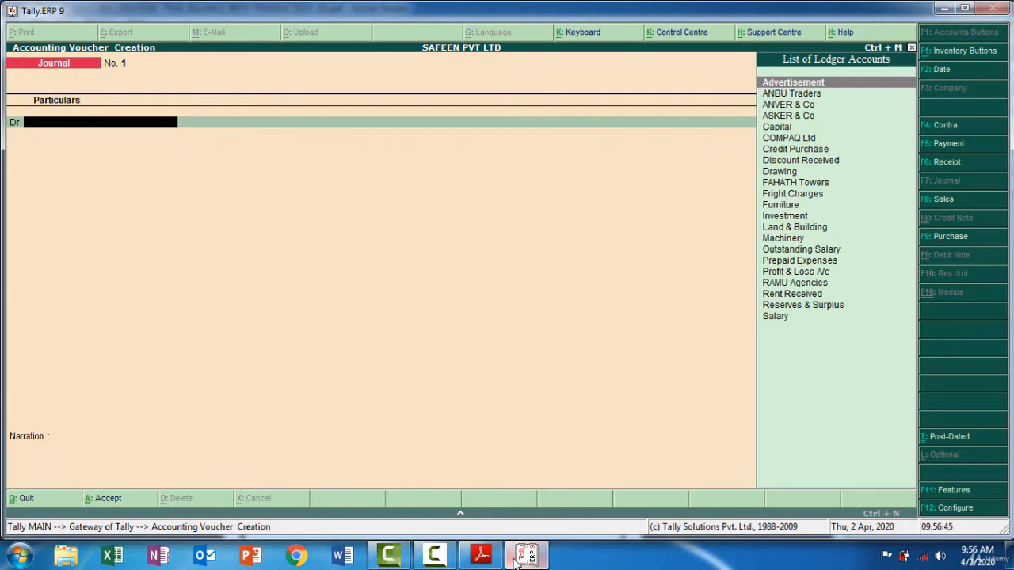
key(alt+c)
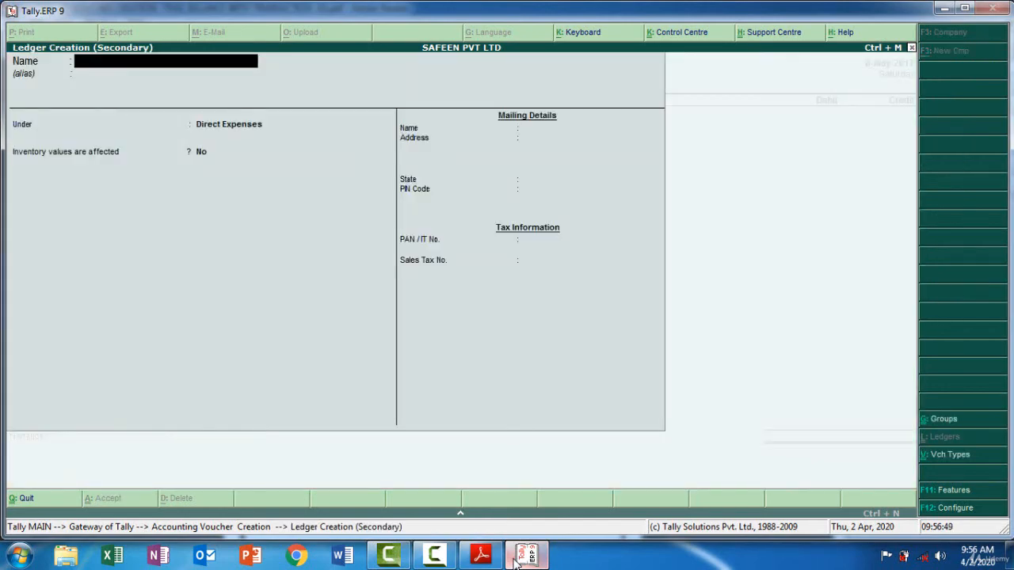
key(ctrl+alt+v)
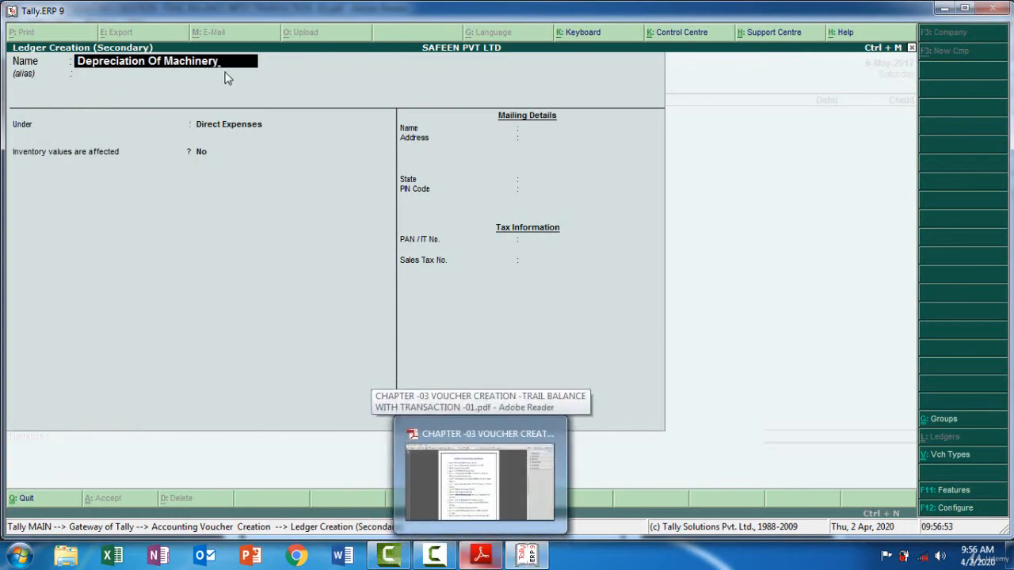
key(Return)
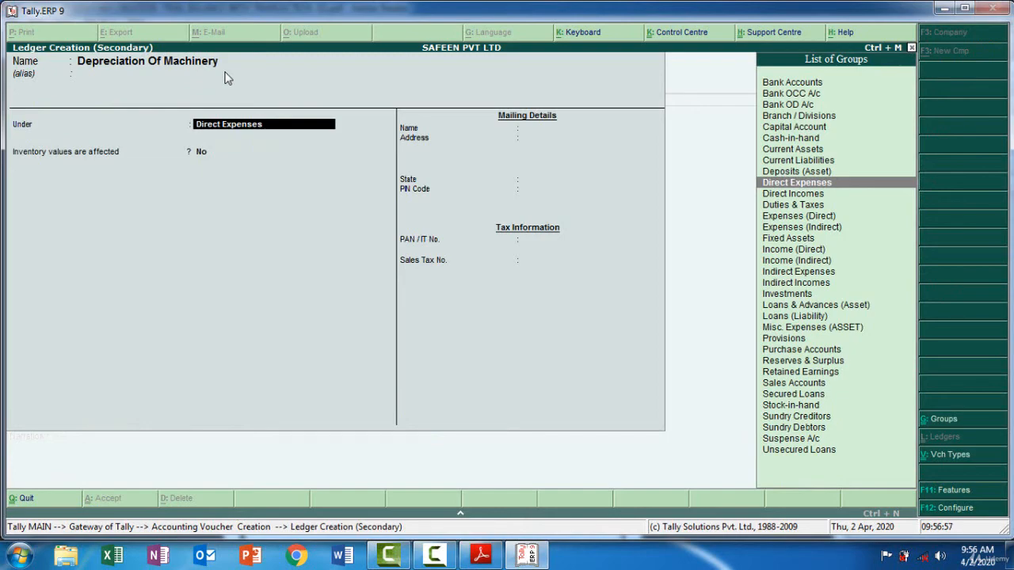
Place the Depreciation Of Machinery ledger under Indirect Expenses and save it as the journal's debit ledger
text(Ind)
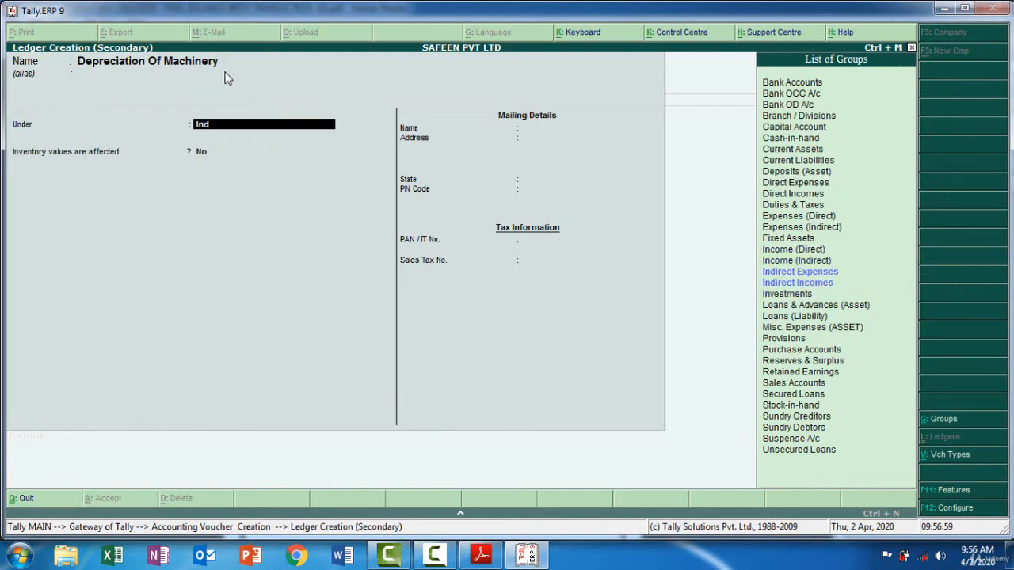
key(Down)
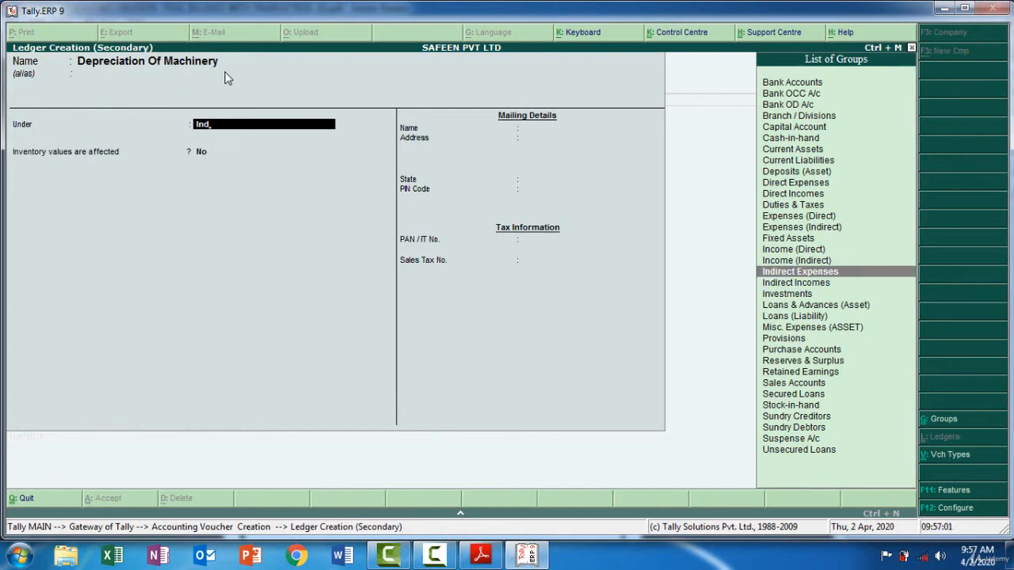
key(Return)
key(Return)
key(Return)
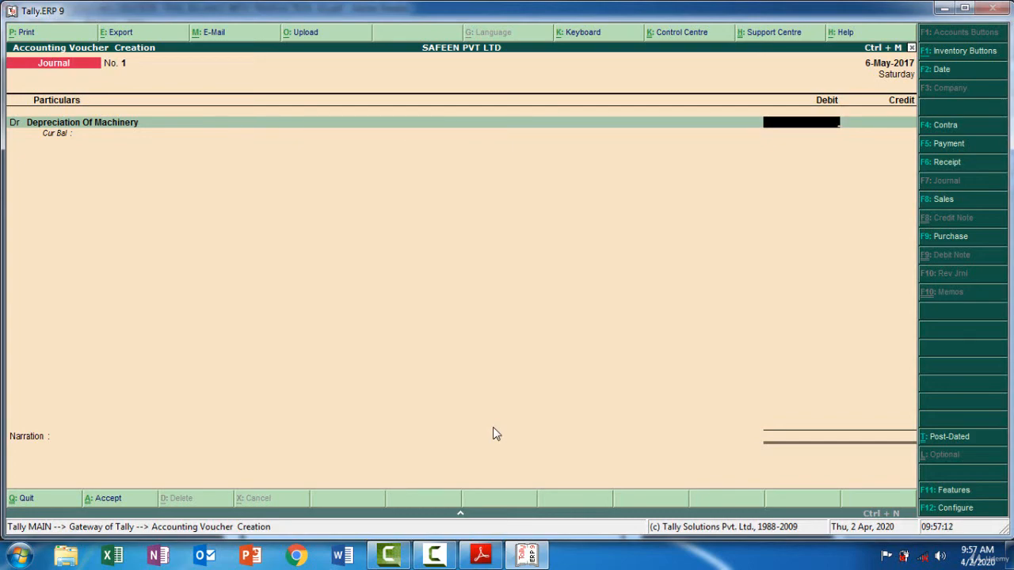
Look up the depreciation rate and Machinery's opening value in the PDF, and compute 60000*.05 in Tally's calculator
key(ctrl+n)
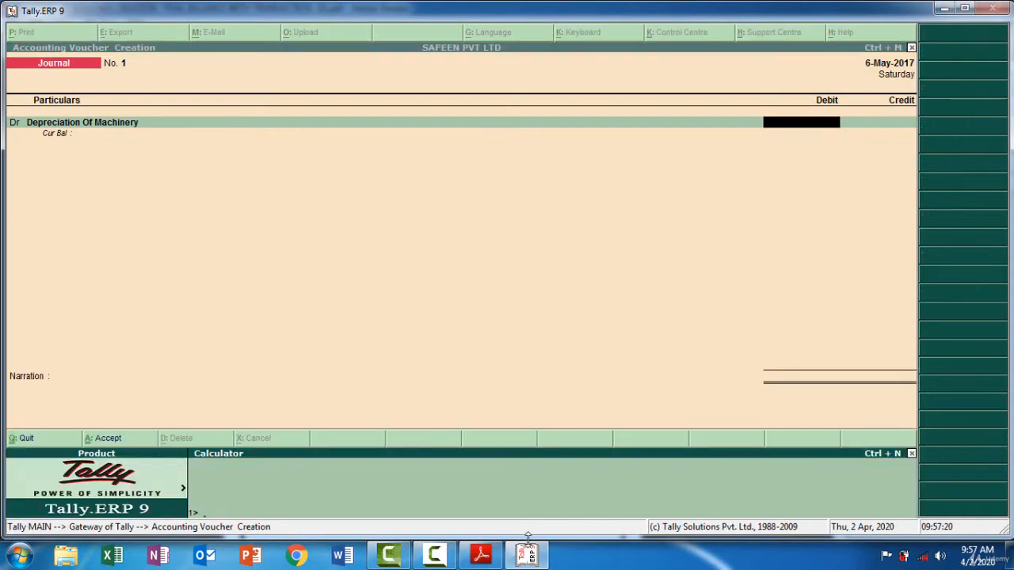
click(489, 560)
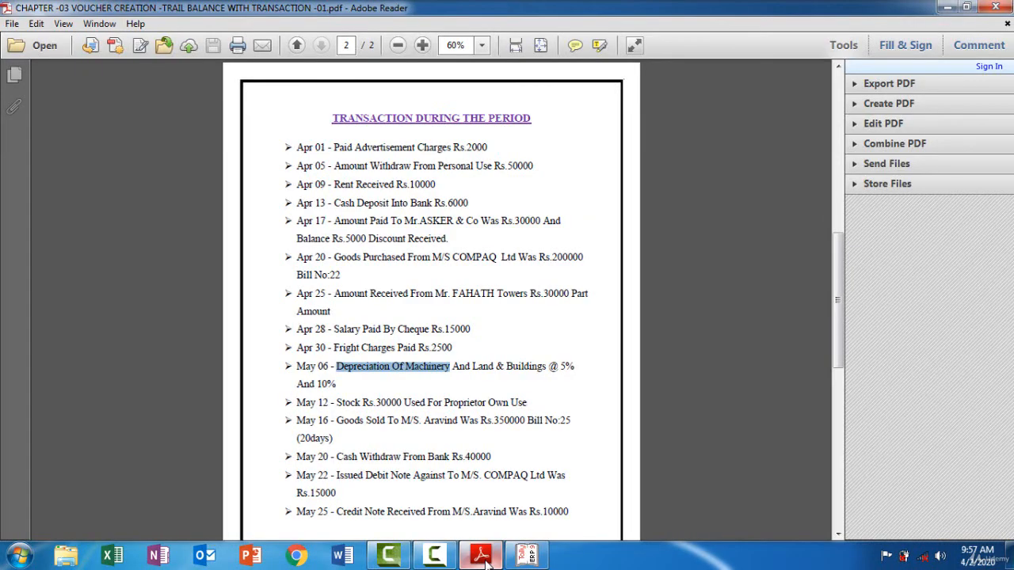
click(488, 560)
click(488, 559)
click(487, 559)
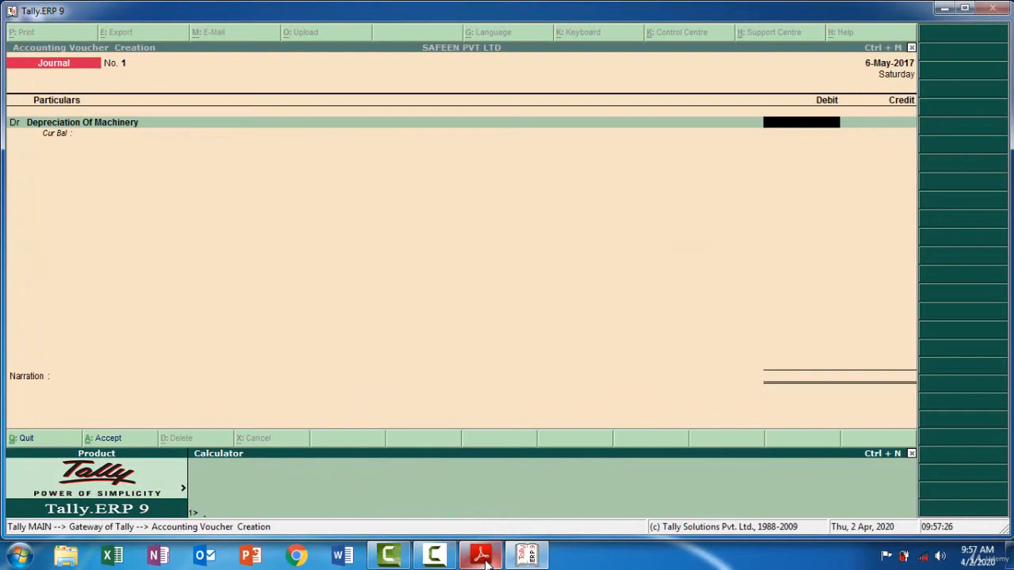
click(488, 560)
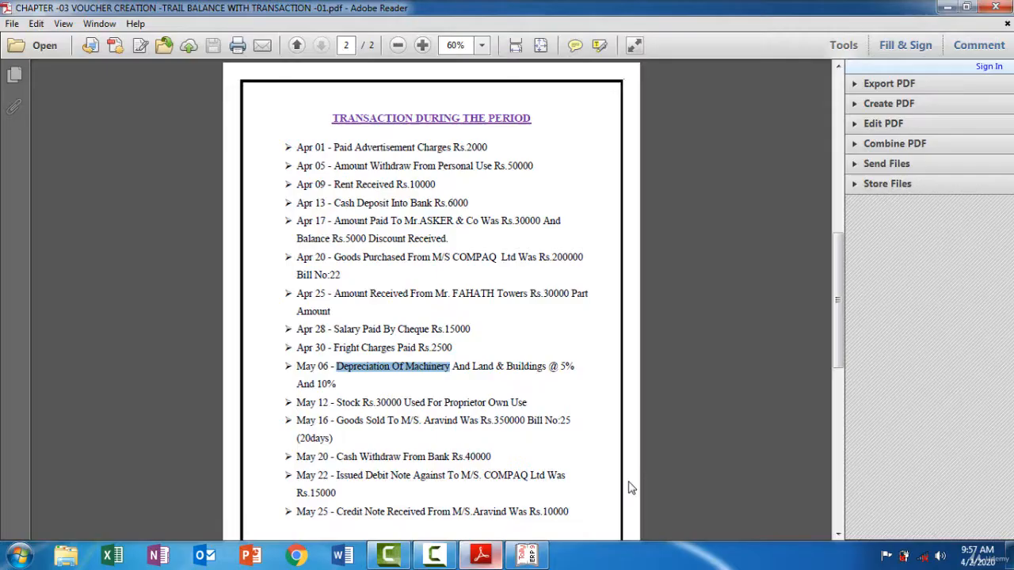
scroll(839, 154, up, 10)
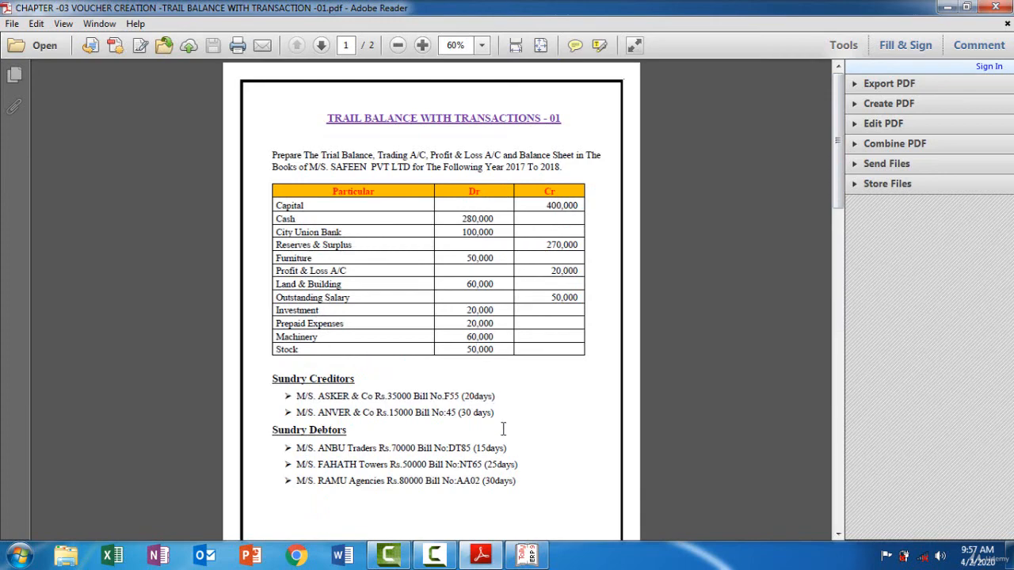
click(495, 555)
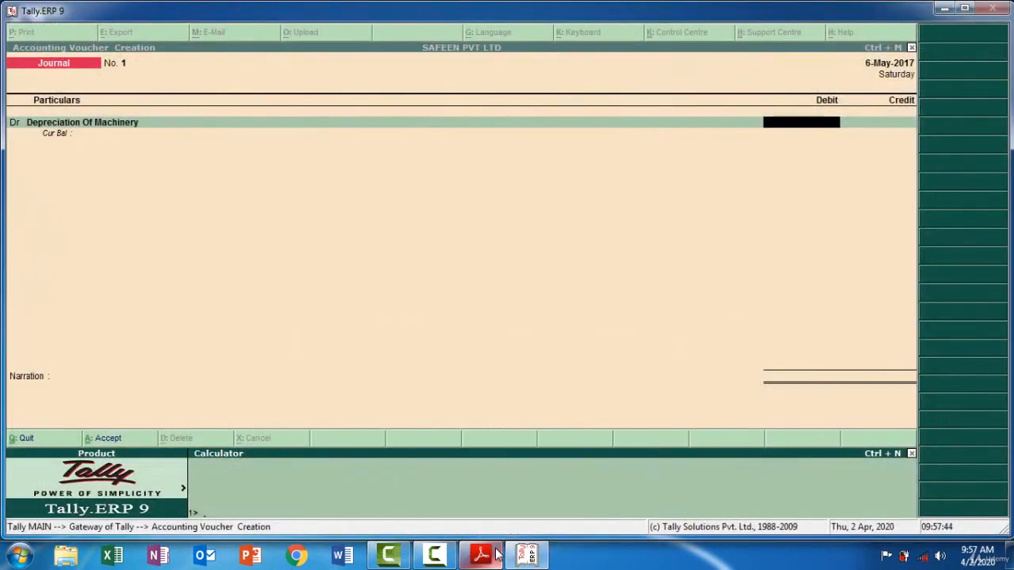
text(60000*.05)
key(Return)
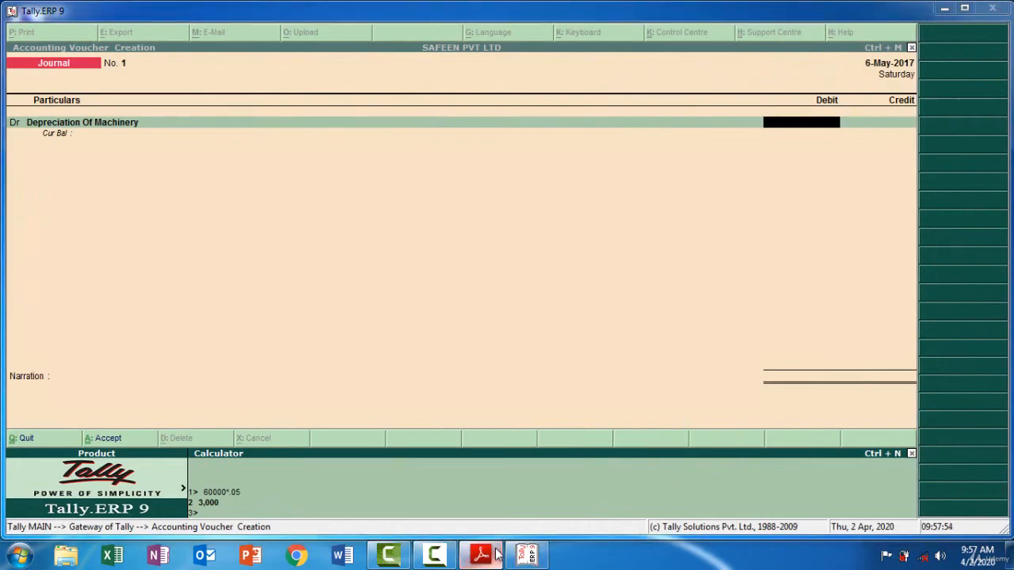
Return to the journal voucher from the calculator and debit Depreciation Of Machinery with 3,000
click(481, 555)
click(946, 8)
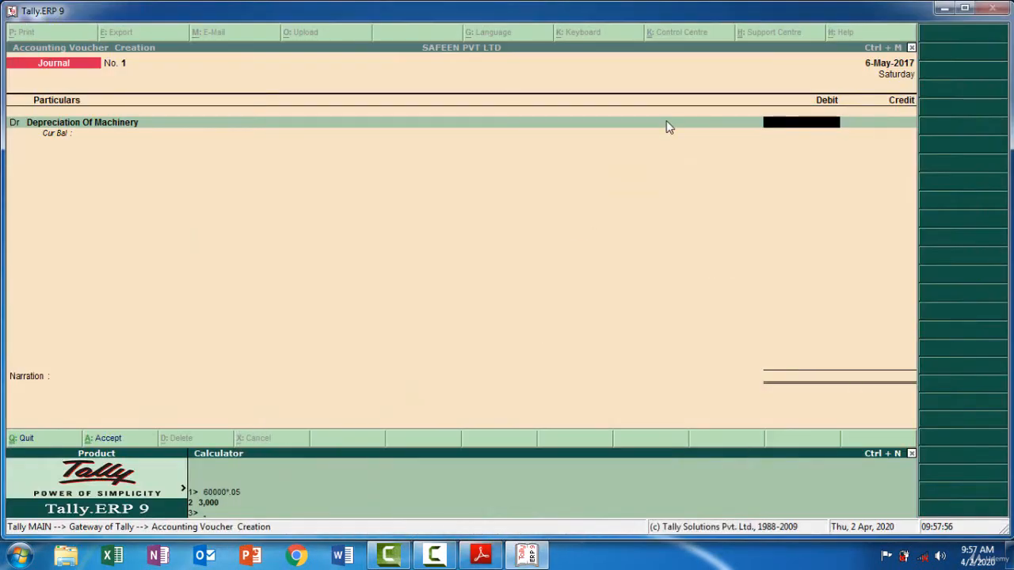
text(3000)
click(773, 129)
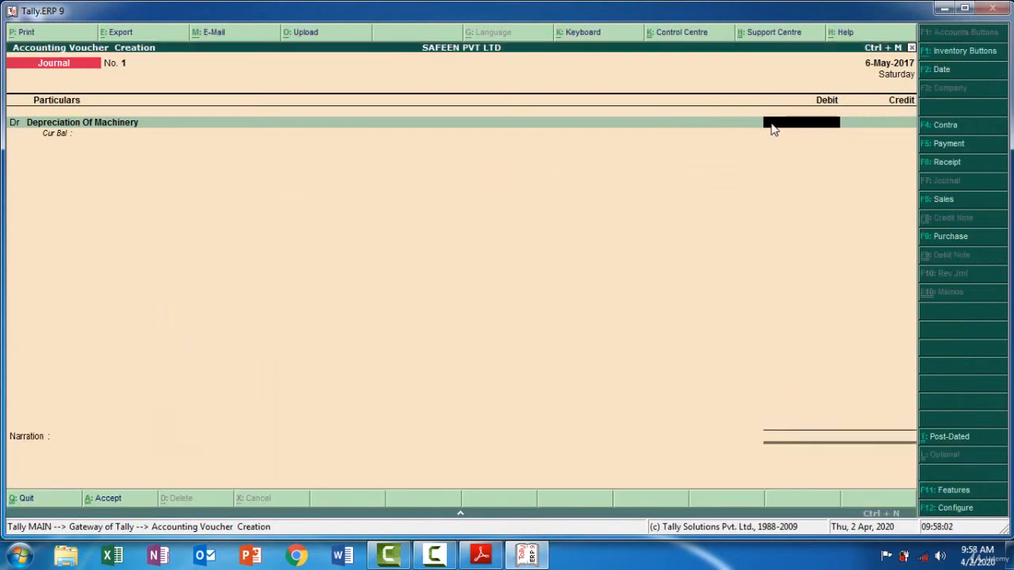
text(3000)
key(Return)
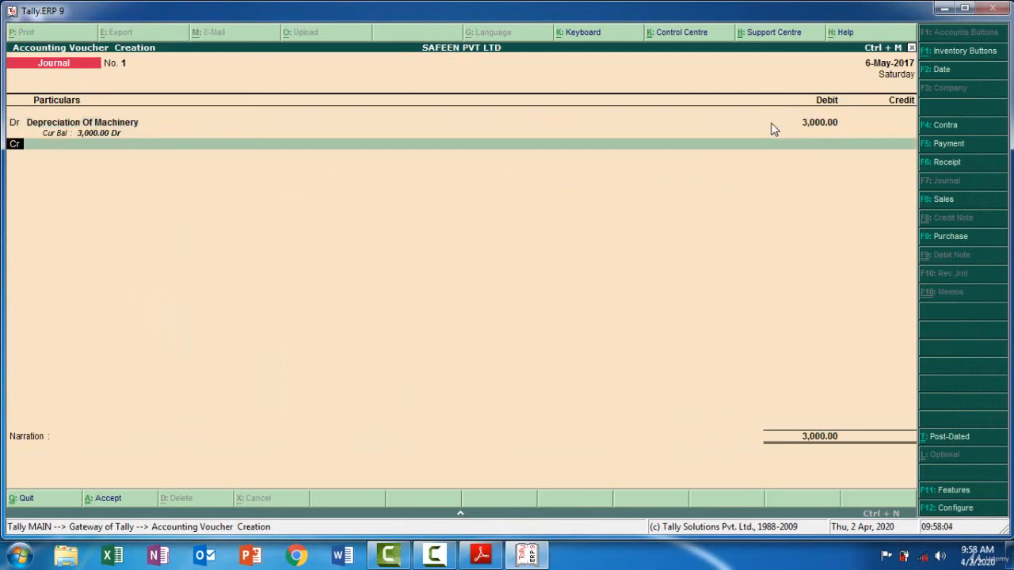
Choose Machinery as the journal's credit ledger and accept the 3,000 credit
key(Return)
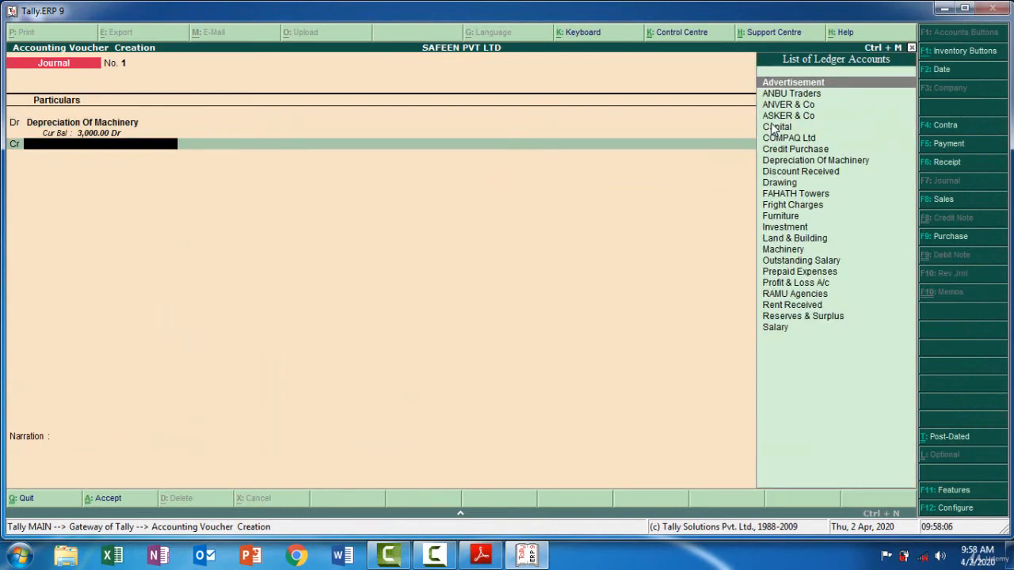
text(Ma)
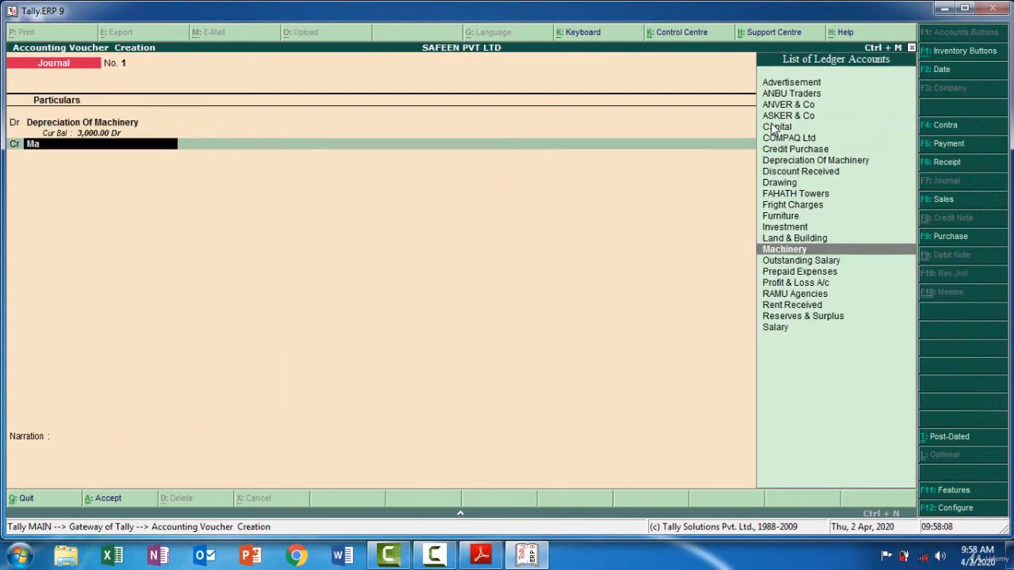
key(Return)
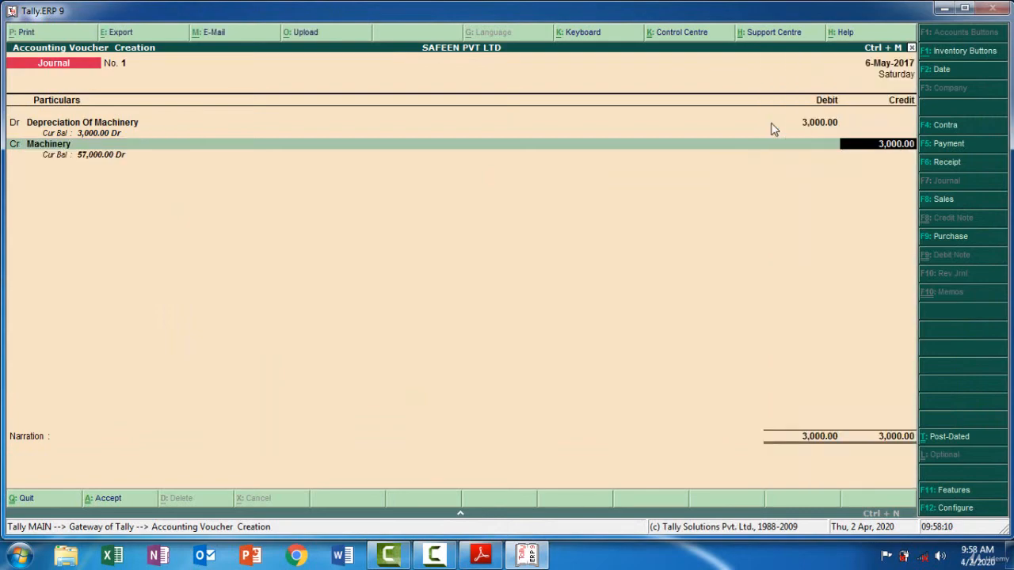
key(Return)
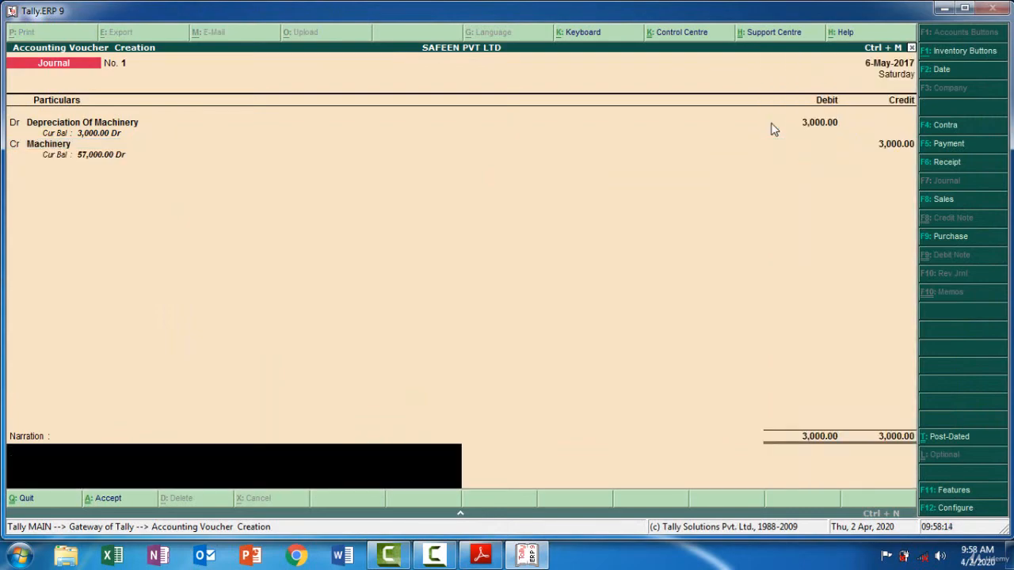
Add the narration "Being Depreciation Of Machinery Amount -3000" and save the journal voucher
text(Being Depreciation )
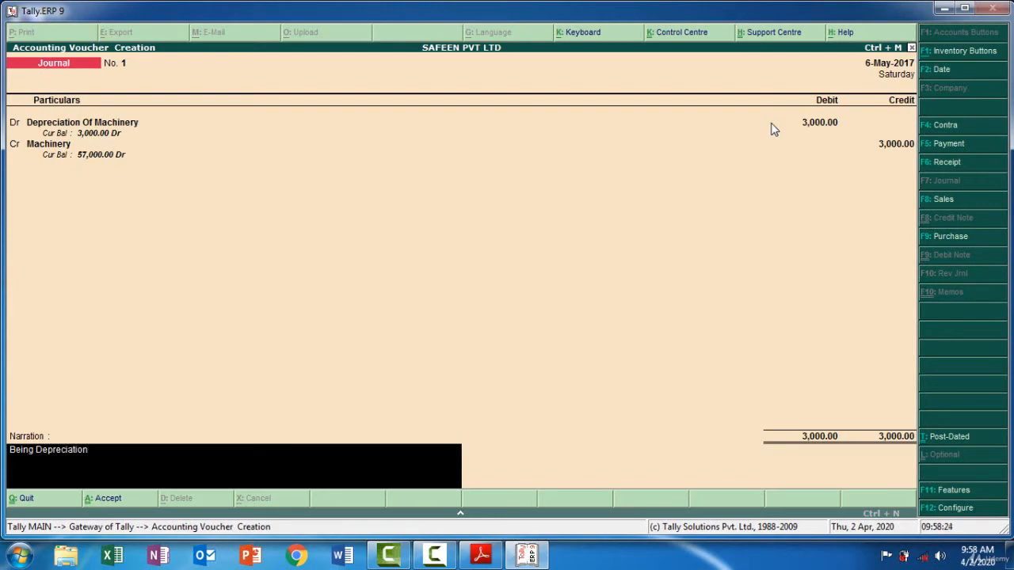
text(Of Machinery Amount)
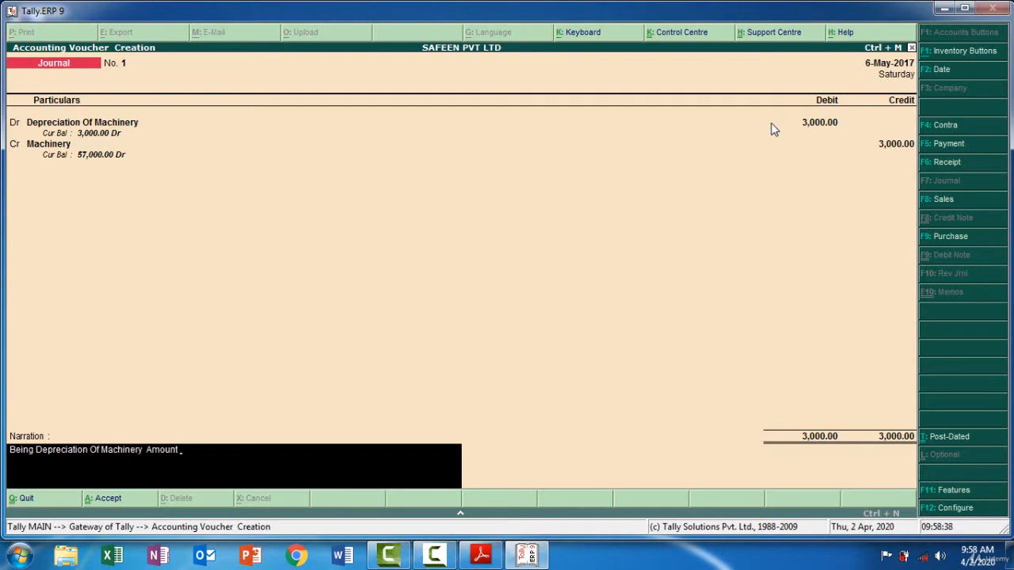
text( -3000)
key(Return)
key(Return)
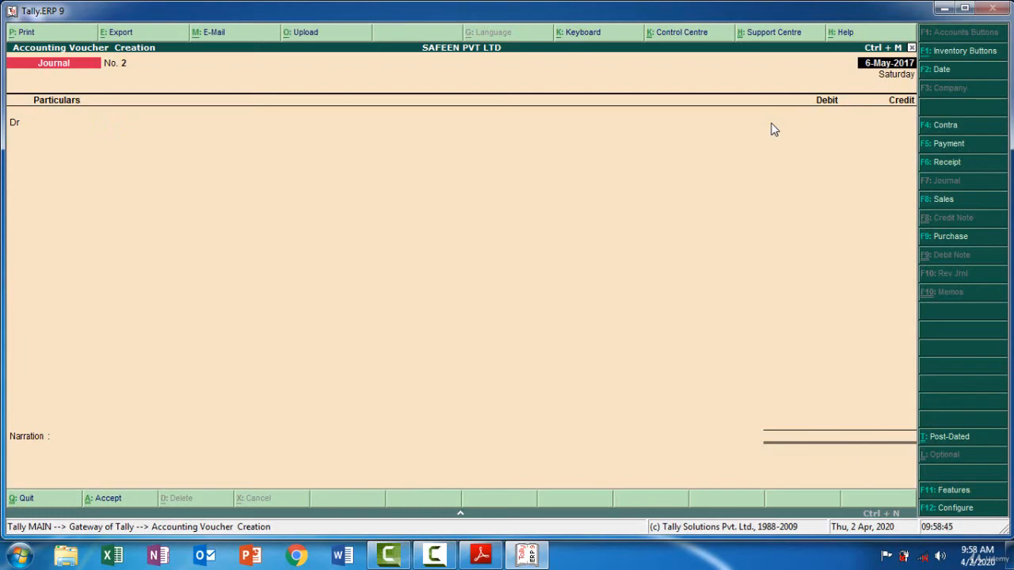
Look up the May 06 Land & Buildings depreciation entry and Land & Building's opening value in the PDF, and return to Tally's journal voucher
click(481, 554)
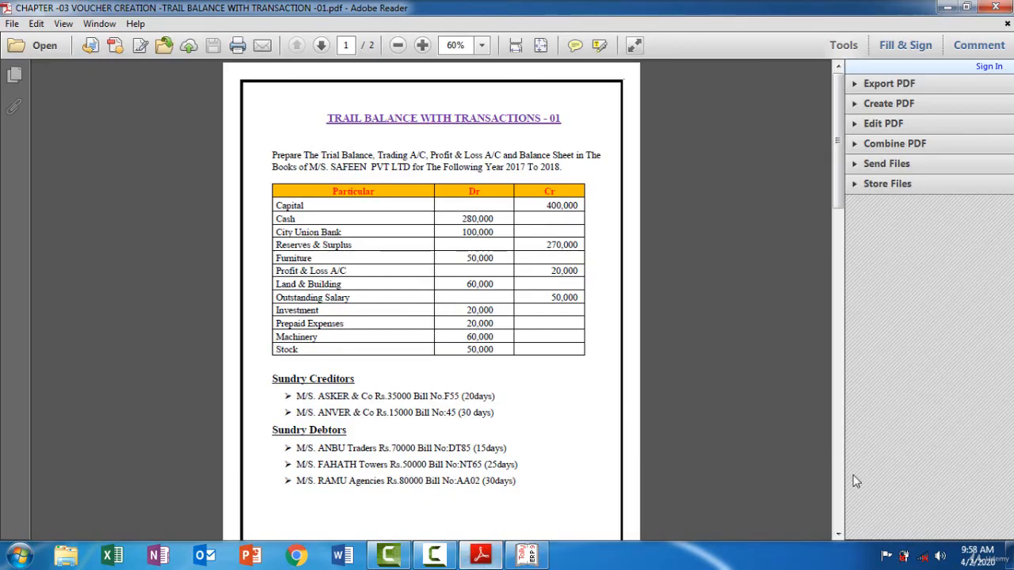
click(840, 507)
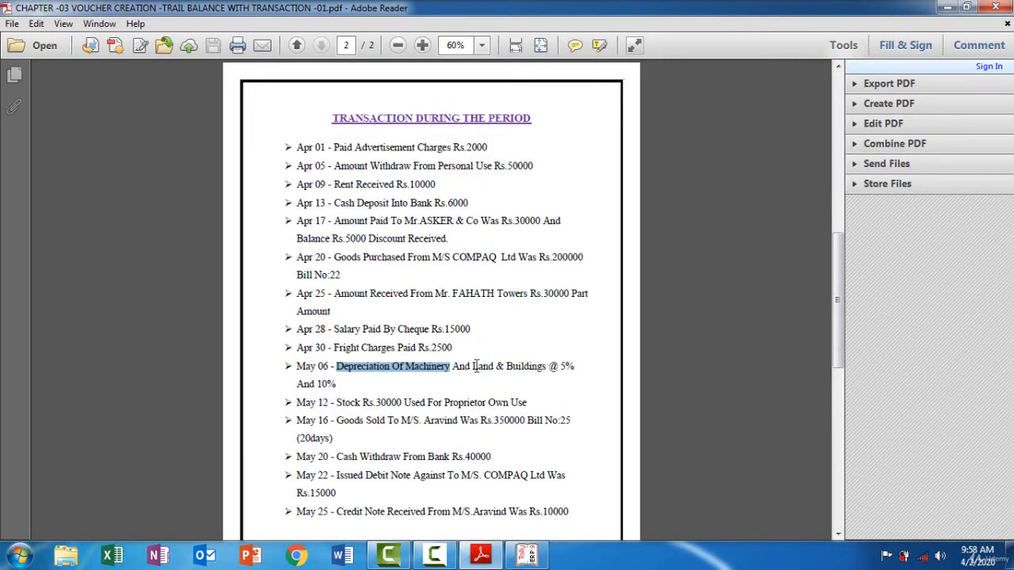
drag(473, 367, 546, 366)
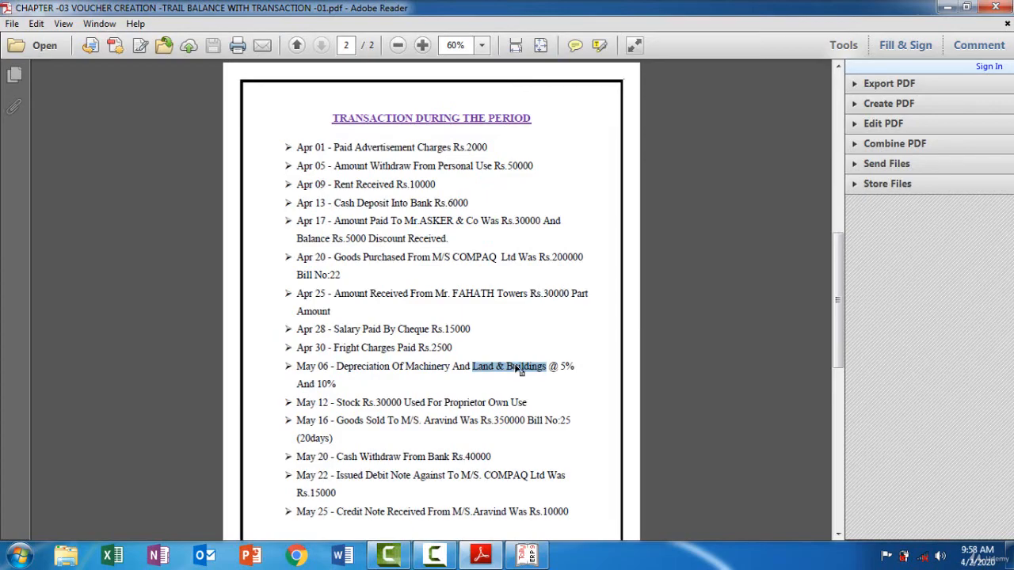
click(839, 119)
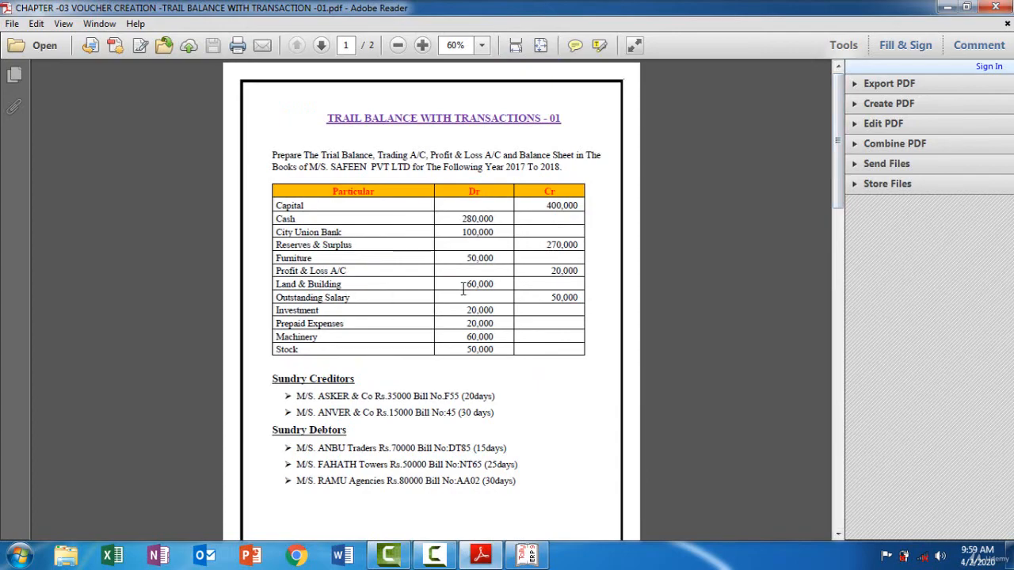
click(526, 557)
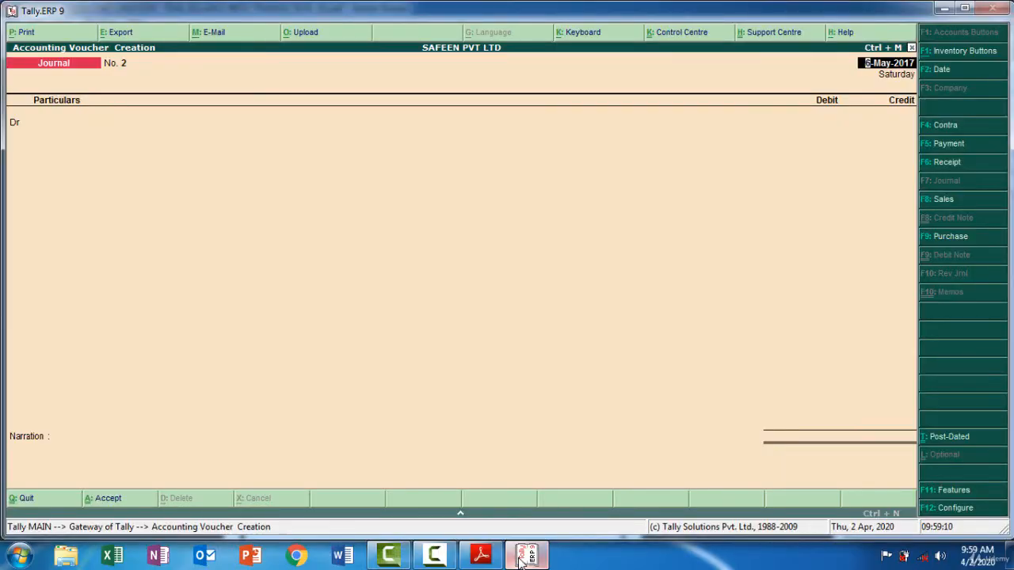
click(524, 557)
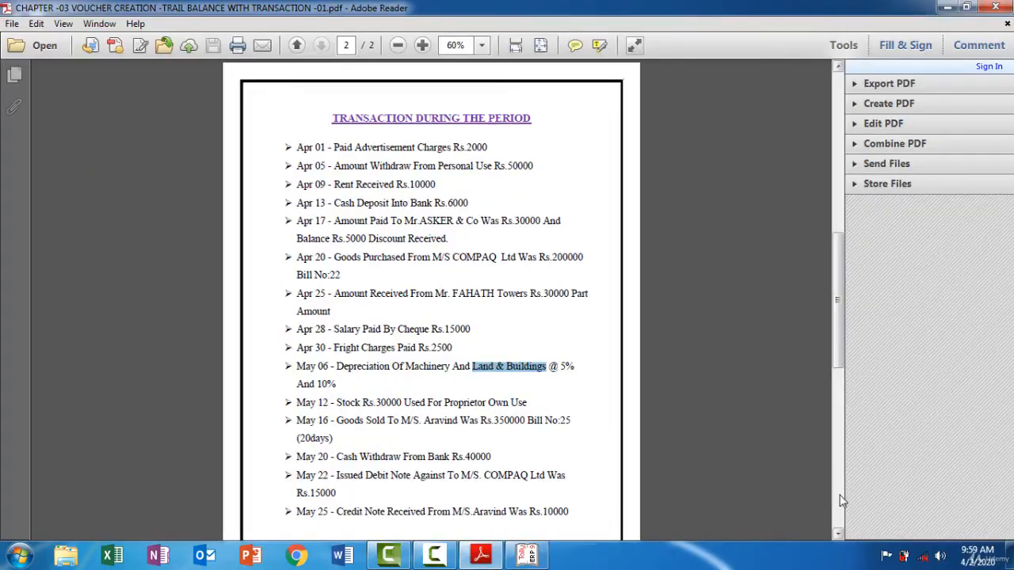
click(531, 557)
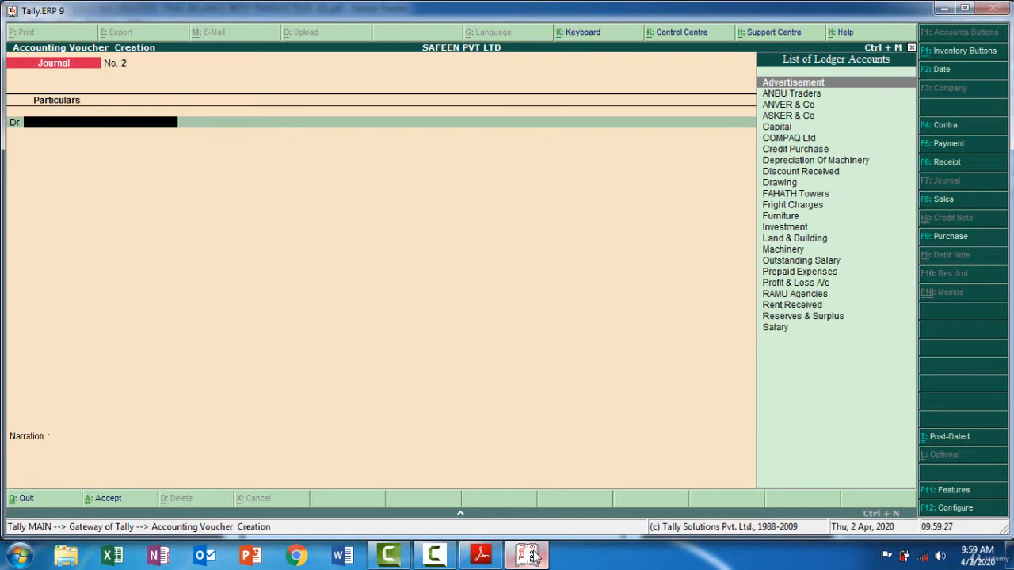
Create the ledger "Depreciation of Land & Buildings" under Indirect Expenses from the journal's debit line
key(alt+c)
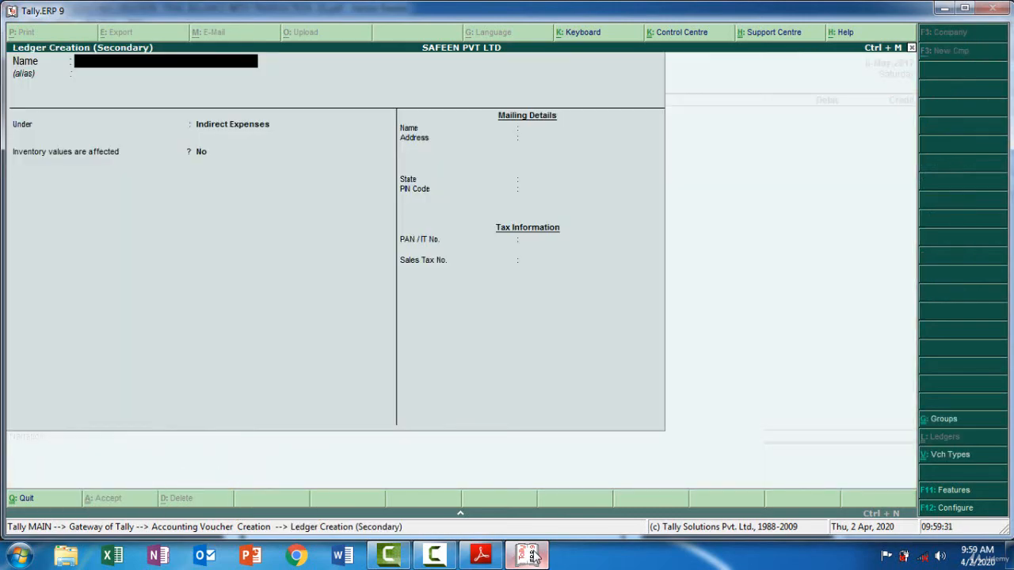
text(Land & Buildings)
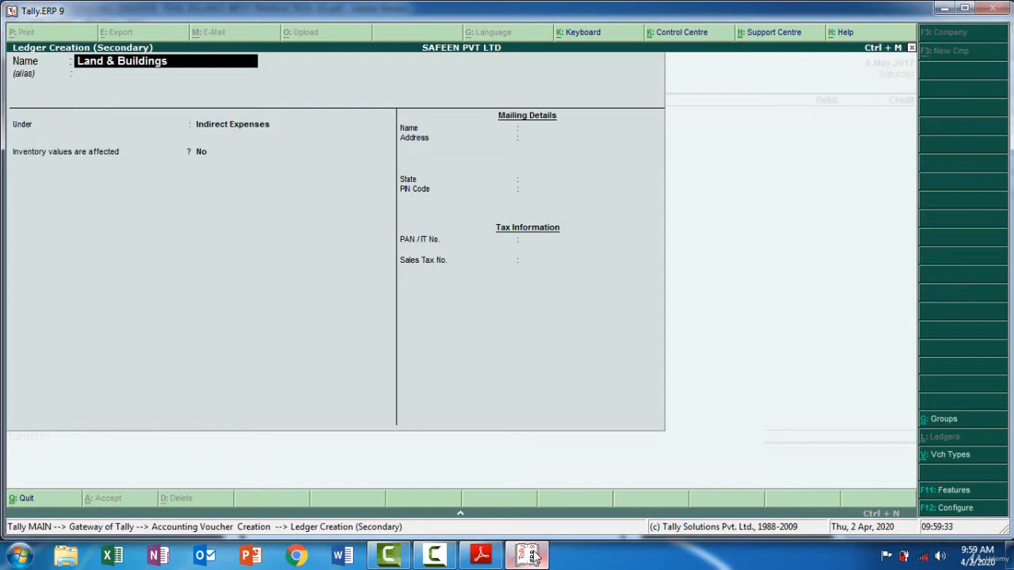
key(Home)
text(Depreciation of)
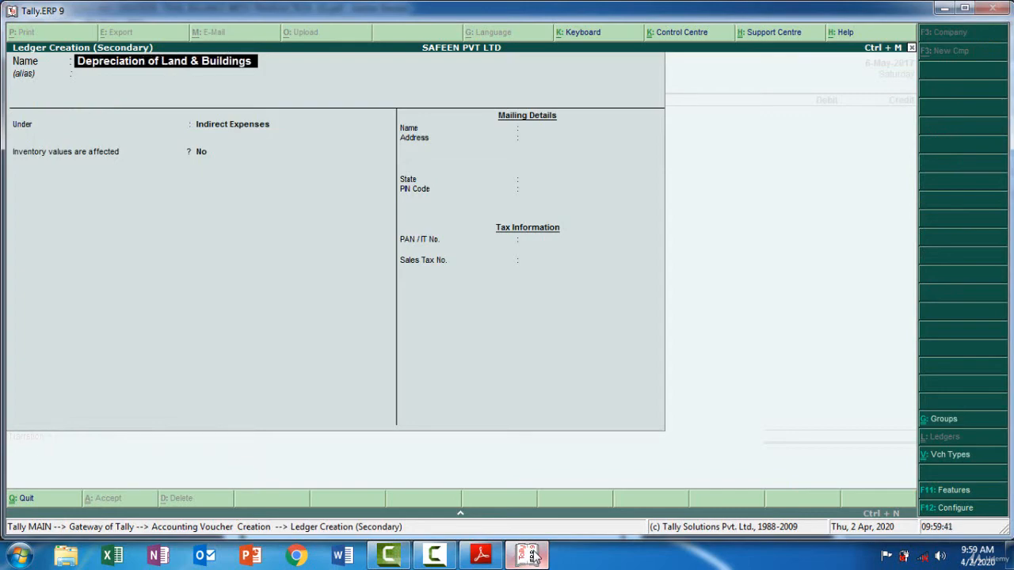
key(Return)
key(Return)
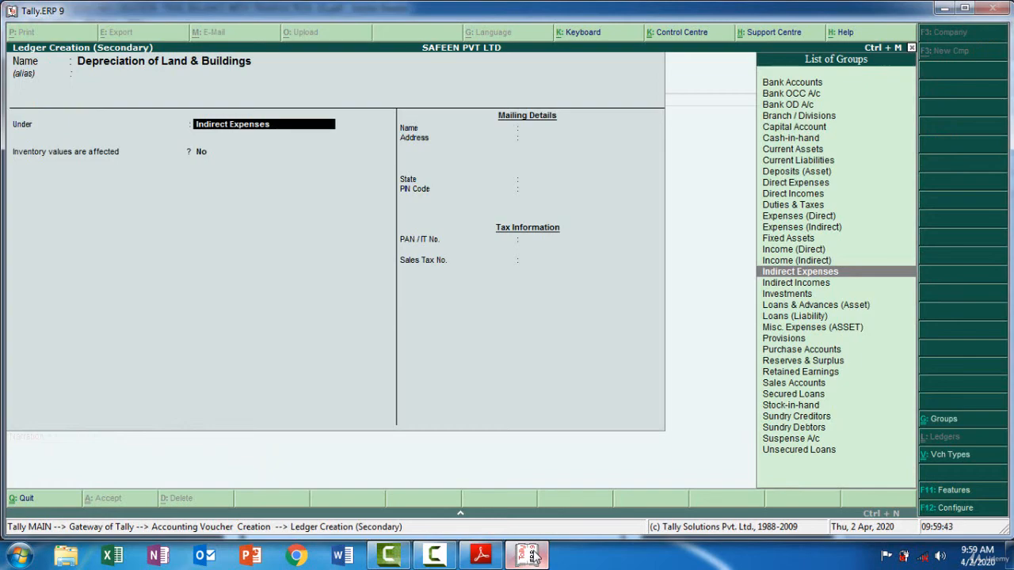
key(Return)
key(Return)
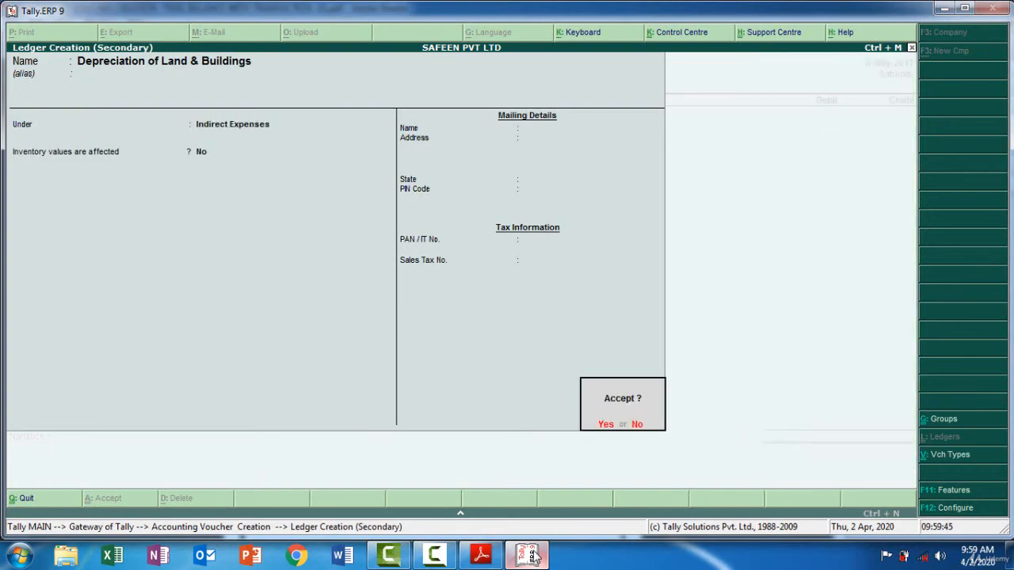
key(Return)
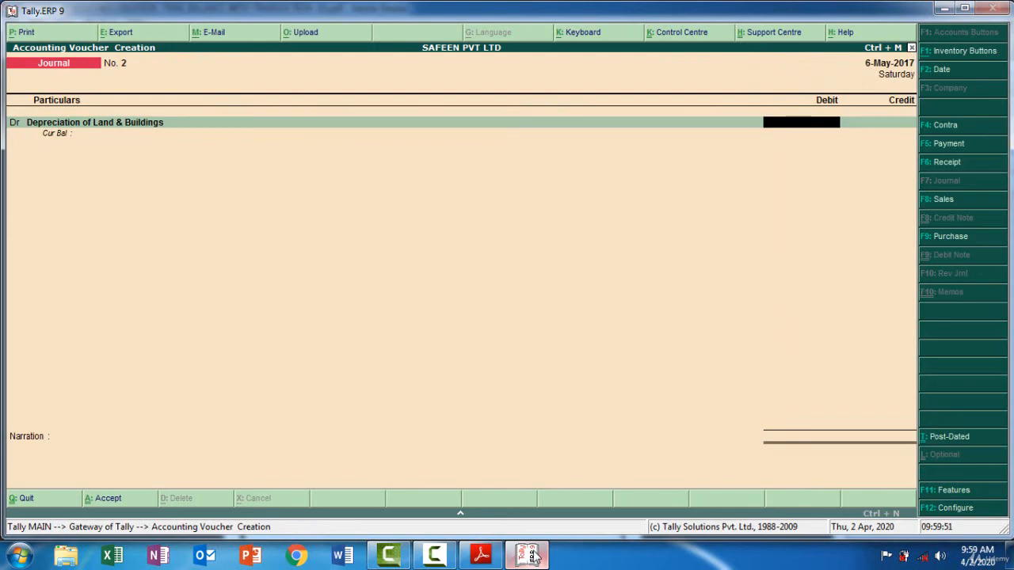
Check Land & Building's opening value and depreciation rate in the PDF, and compute 60000*.1 in Tally's calculator
key(ctrl+n)
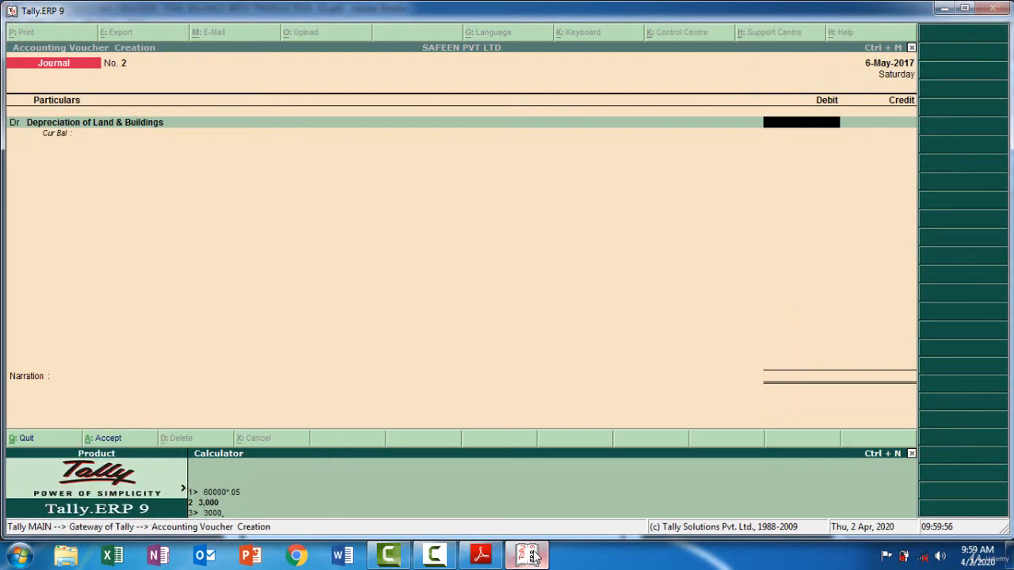
key(BackSpace)
key(BackSpace)
key(BackSpace)
key(BackSpace)
key(BackSpace)
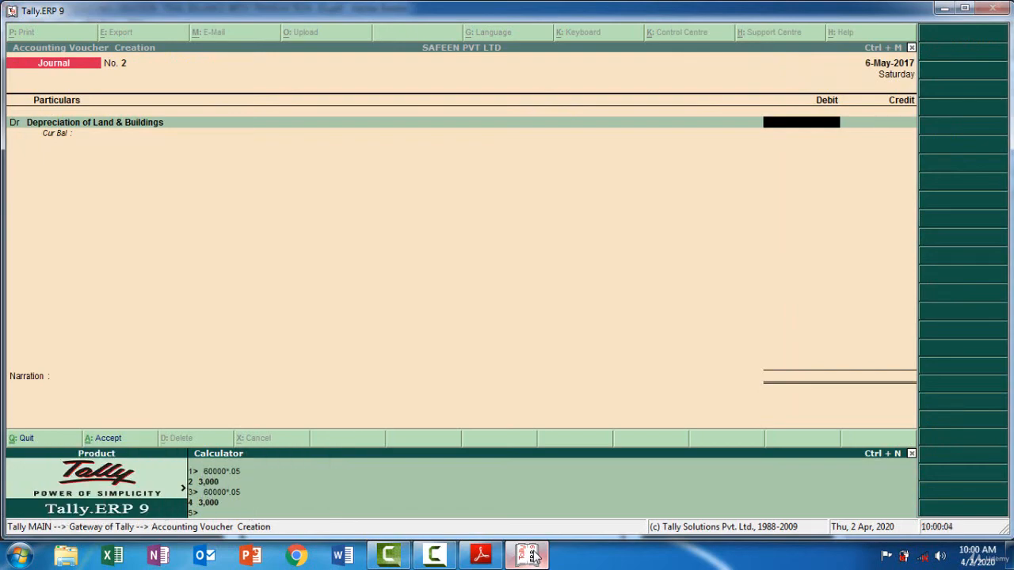
click(527, 557)
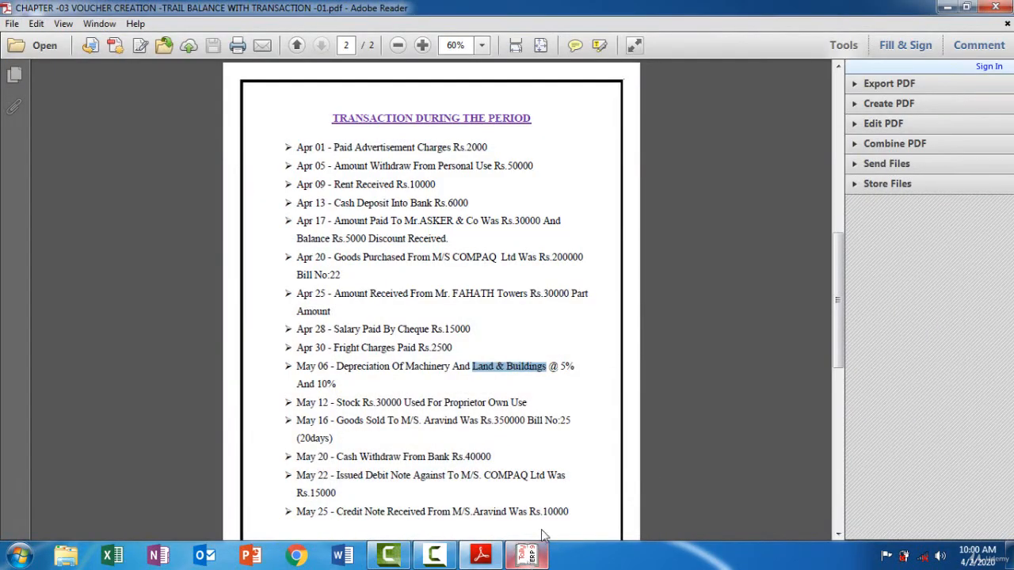
click(839, 93)
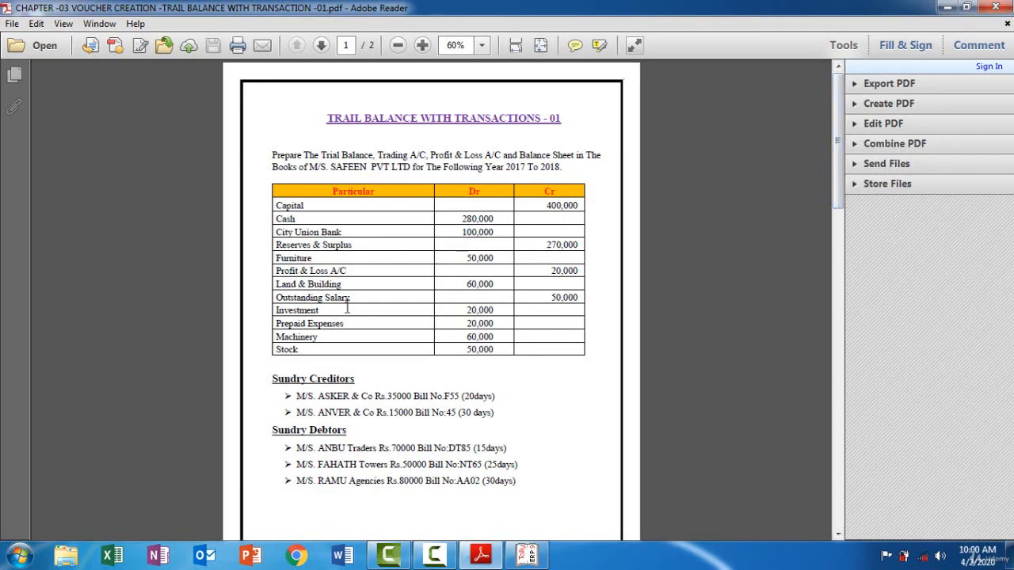
drag(838, 176, 838, 471)
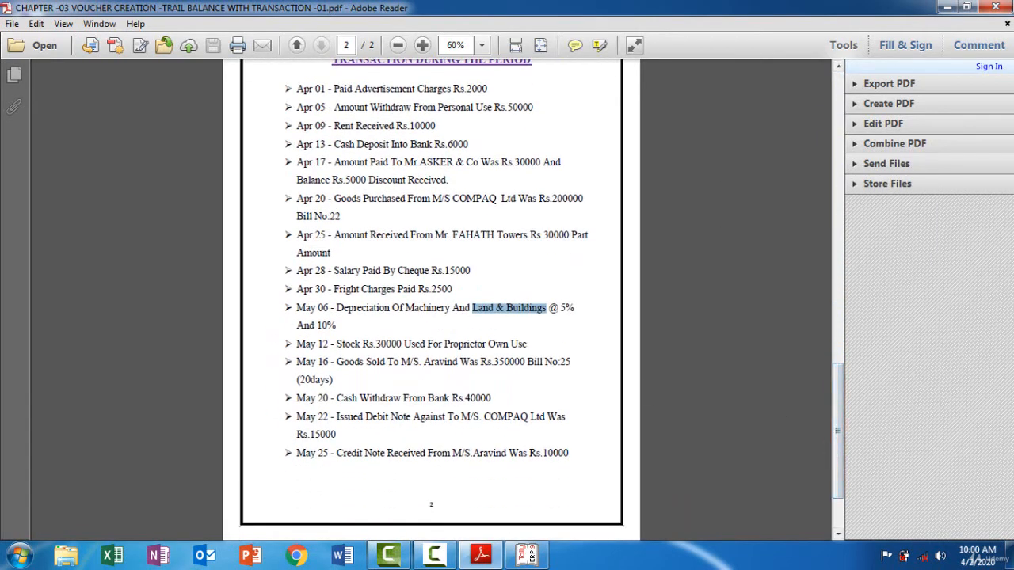
click(530, 557)
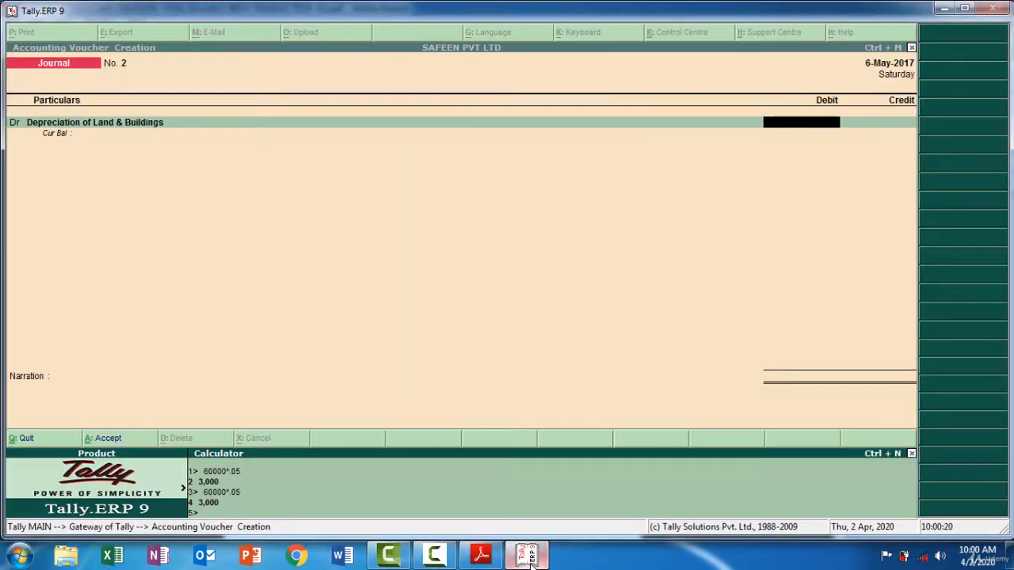
text(60000*.)
text(1)
key(Return)
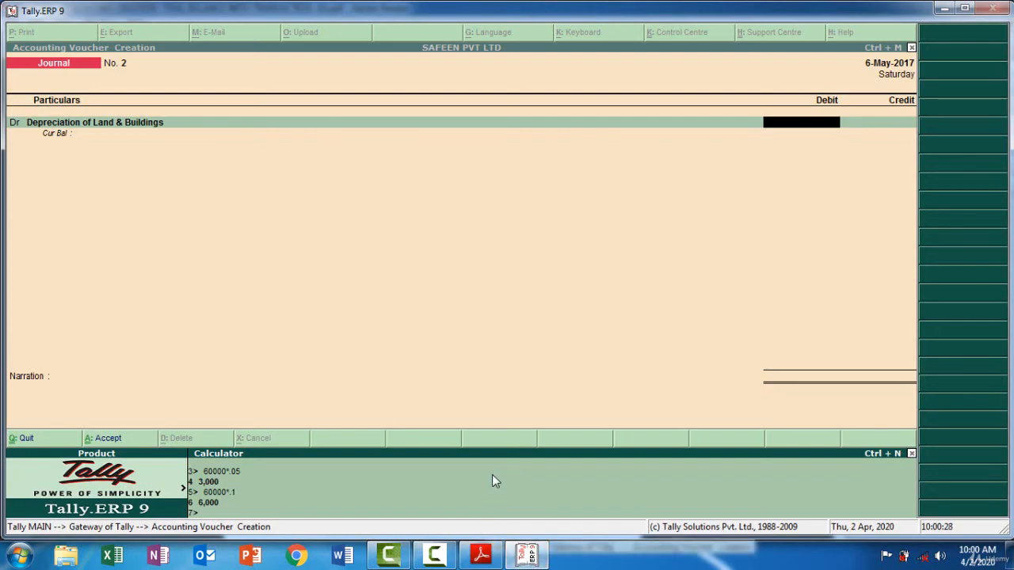
Debit Depreciation of Land & Buildings with 6,000 in the journal voucher and credit Land & Building with the same amount
click(800, 123)
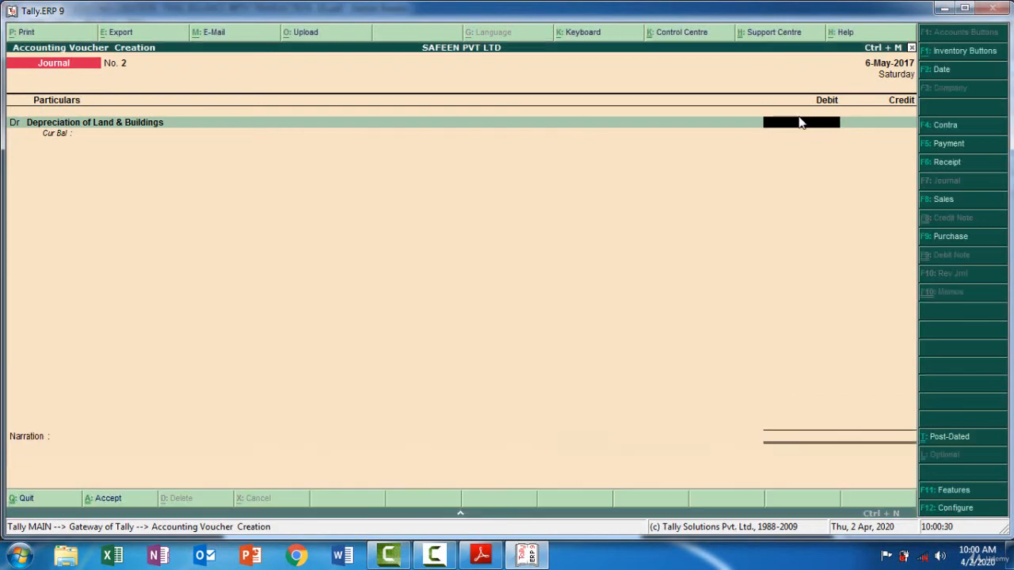
text(6000)
key(Return)
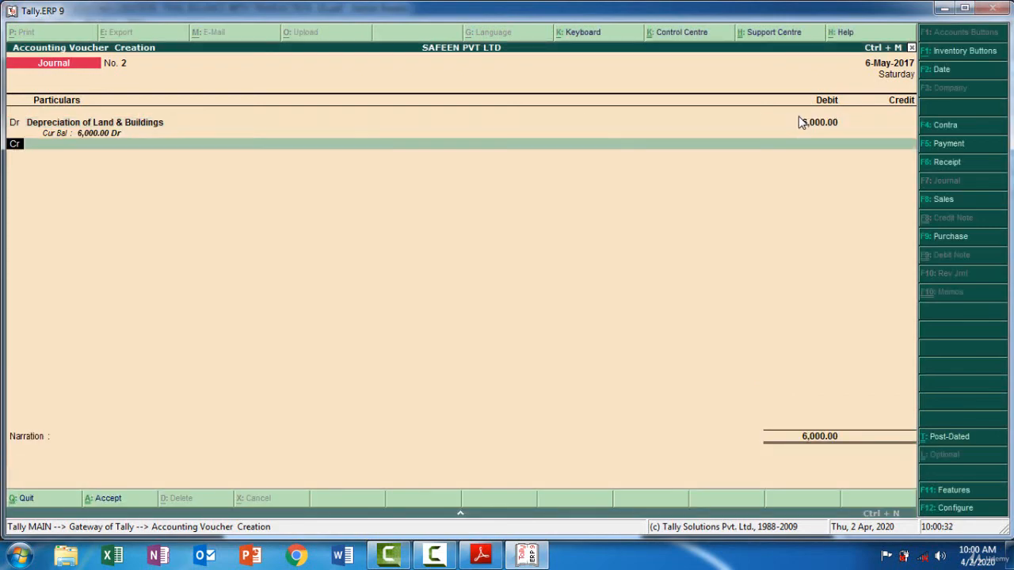
key(Return)
text(La)
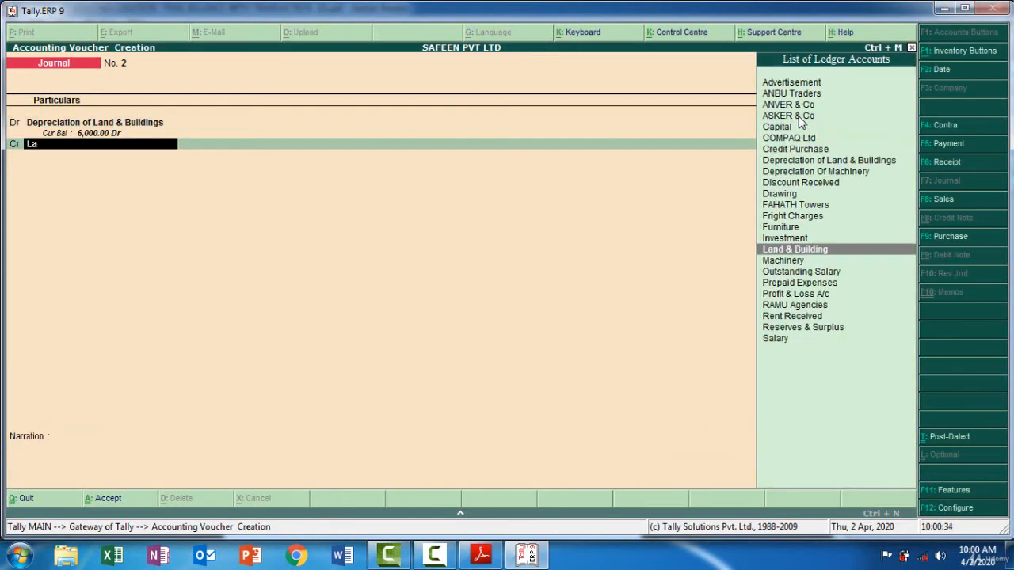
key(Return)
key(Return)
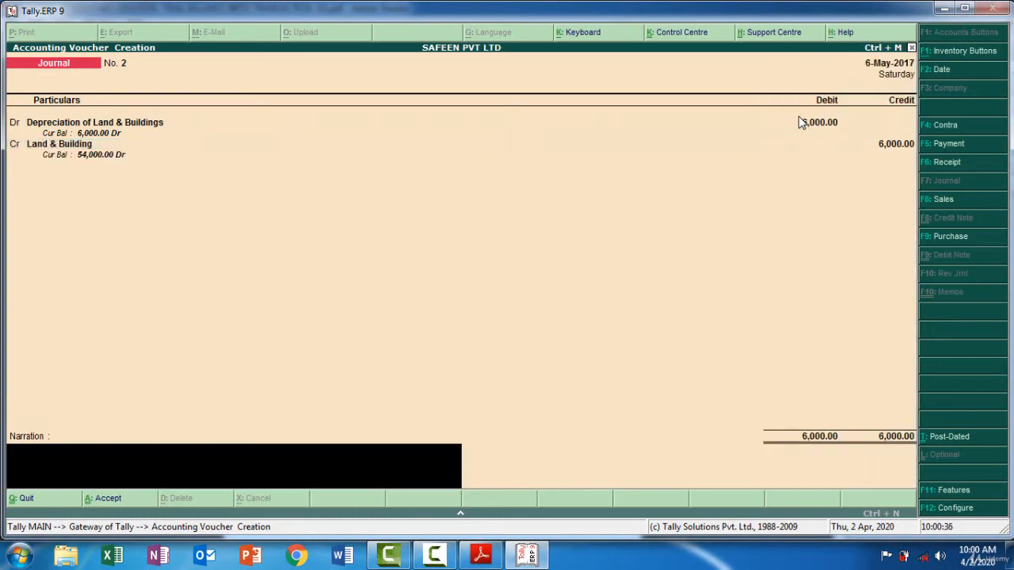
Add the narration "Being Land And Building Depreciation Amount 6000" and save the journal voucher
text(Being Land And Building Dep)
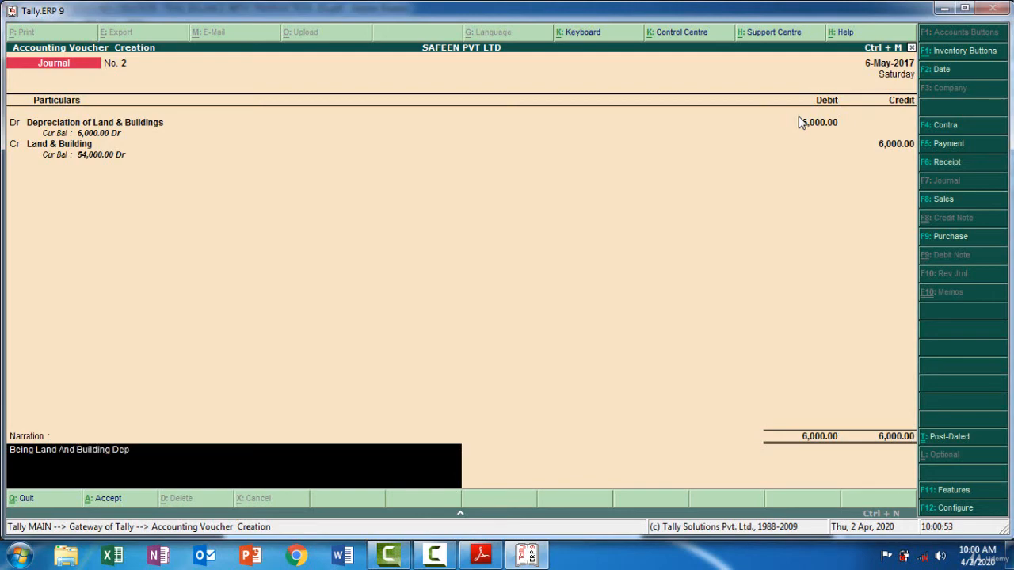
text(reciation Amount 6000)
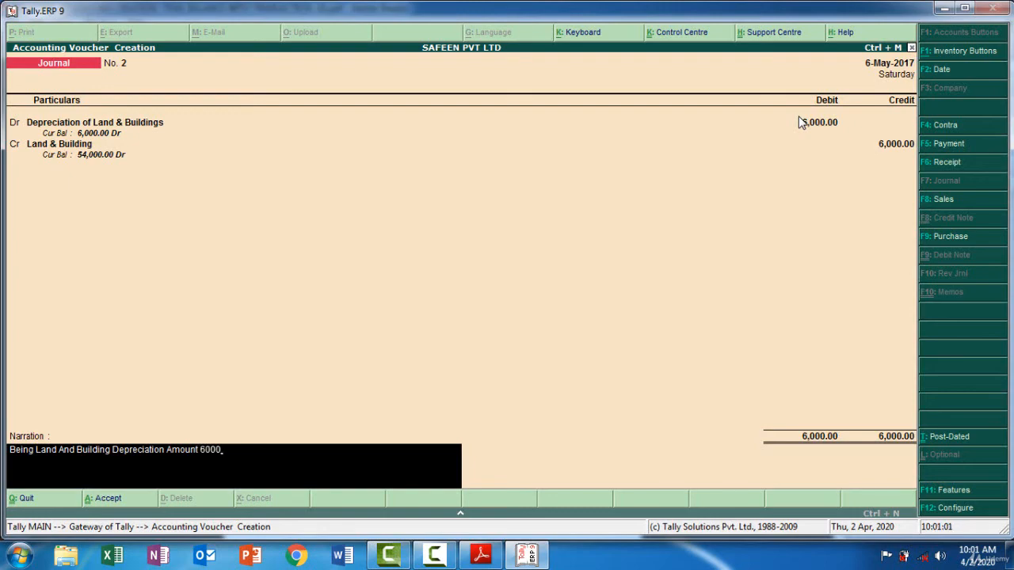
key(Return)
key(Return)
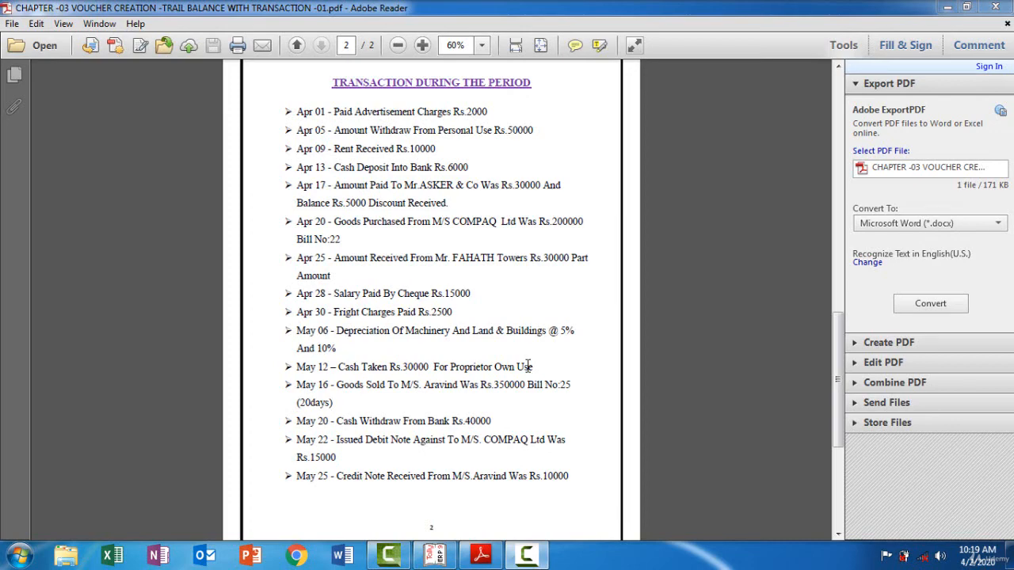
Check the May 12 transaction in the PDF and set the Tally payment voucher's date to 12-May-2017
click(523, 553)
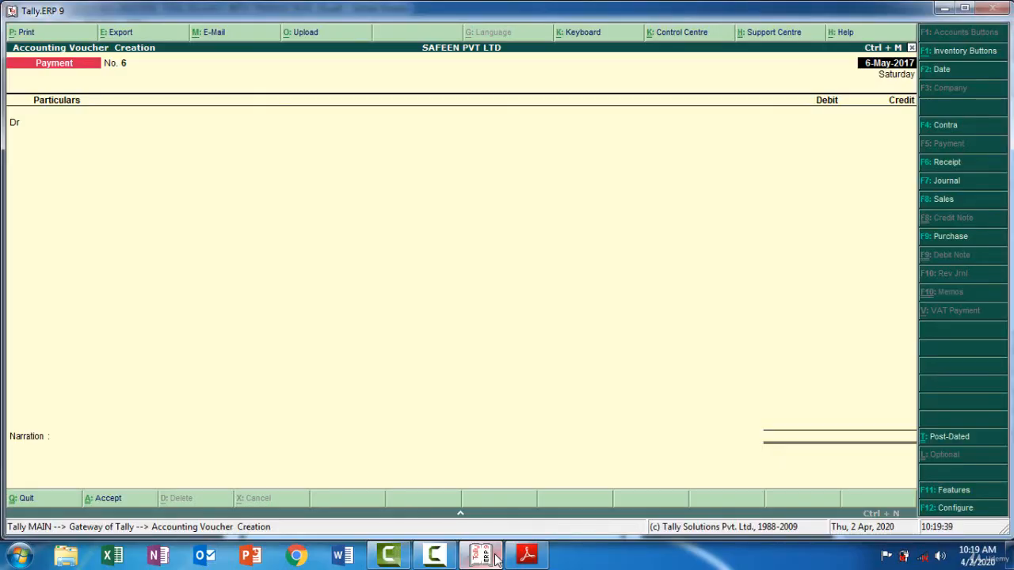
key(F2)
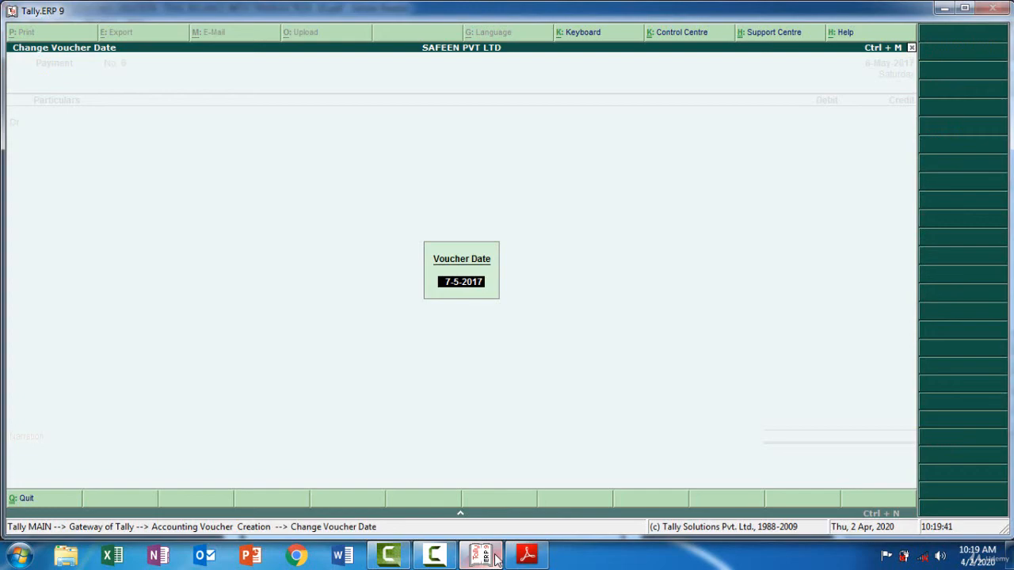
click(497, 559)
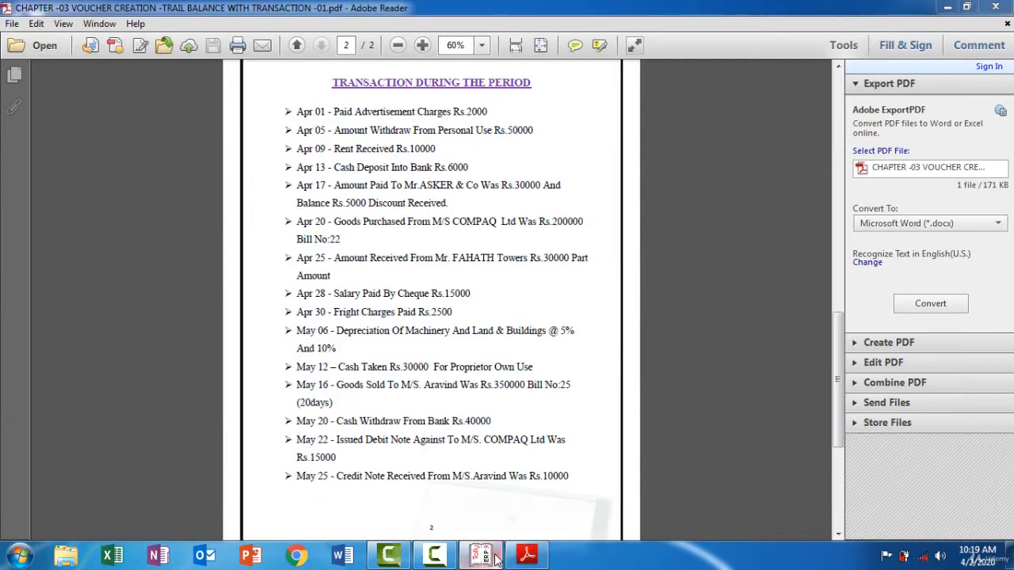
click(497, 558)
text(12-5)
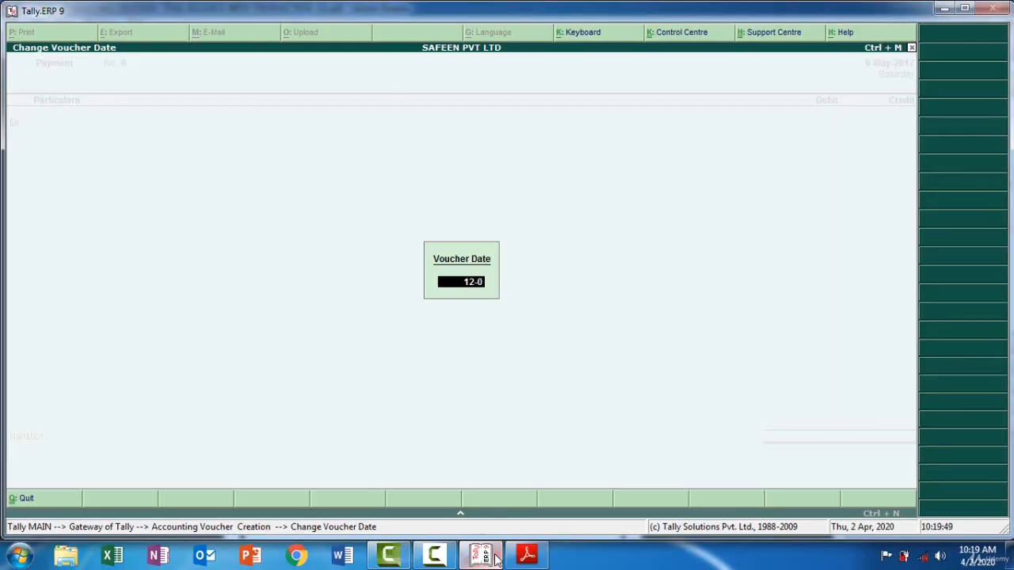
key(Return)
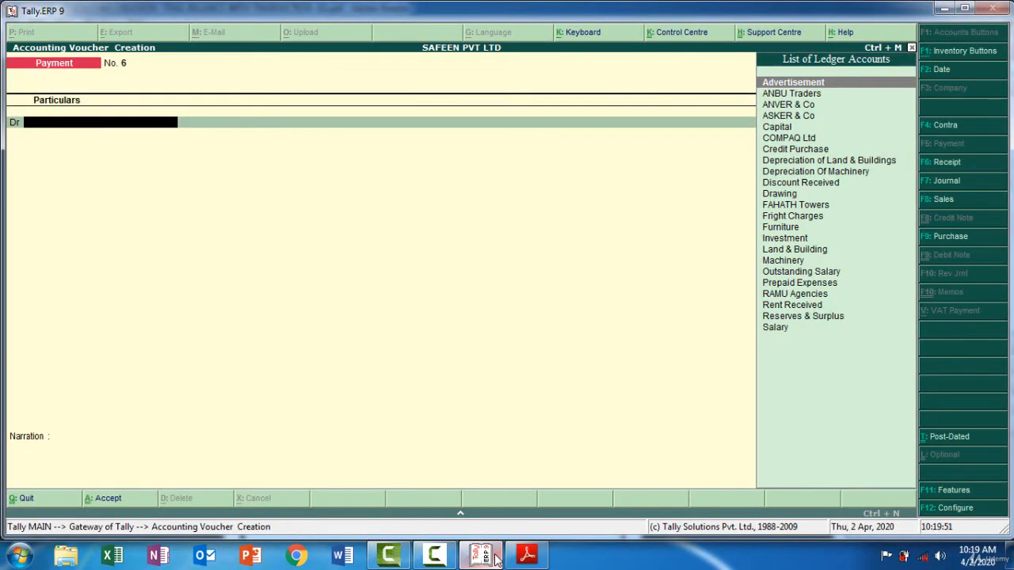
Debit the Drawing ledger with 30,000 in the payment voucher and credit Cash with the same amount
text(D)
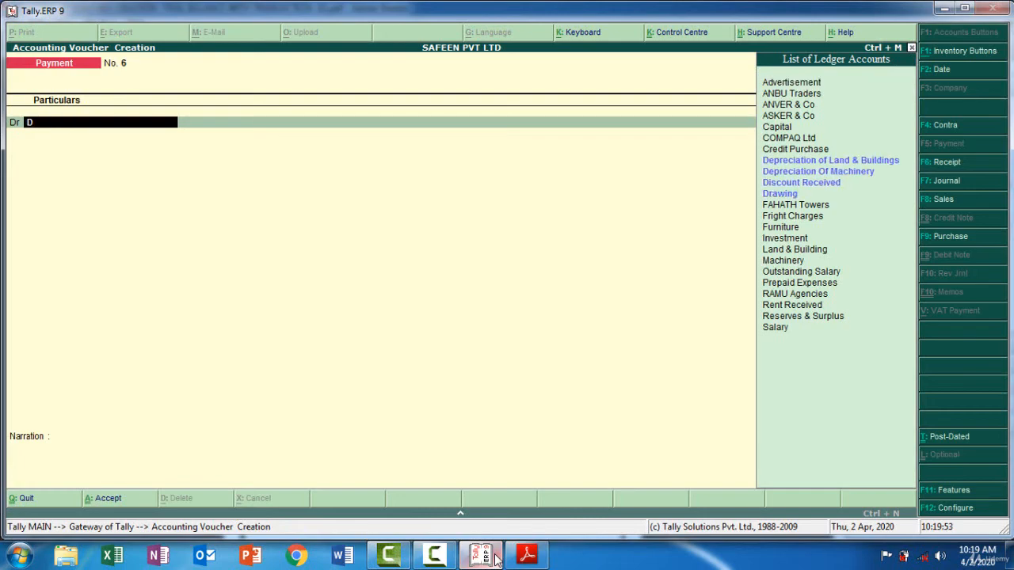
key(Down)
key(Down)
key(Down)
key(Down)
key(Return)
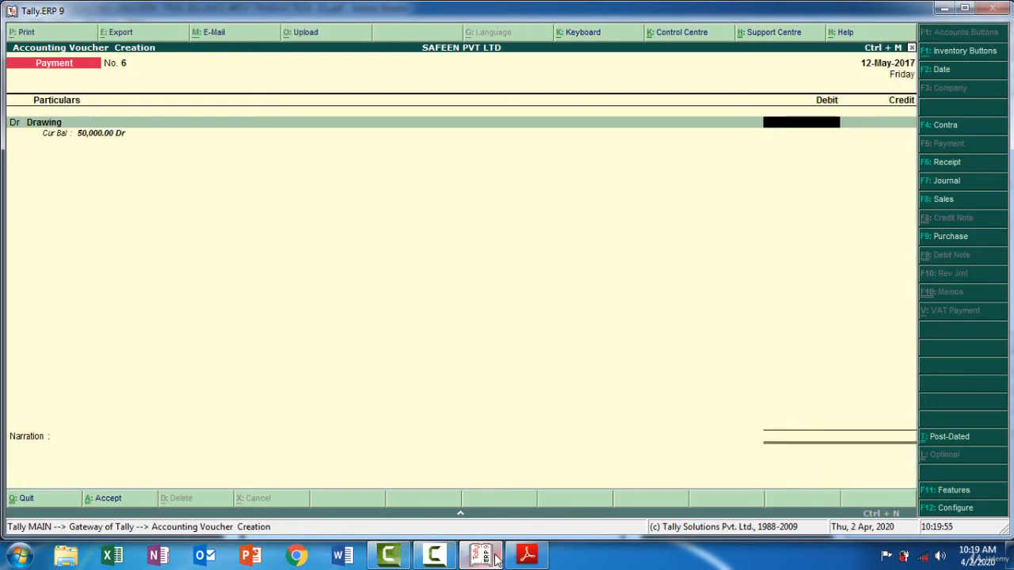
text(30000)
key(Return)
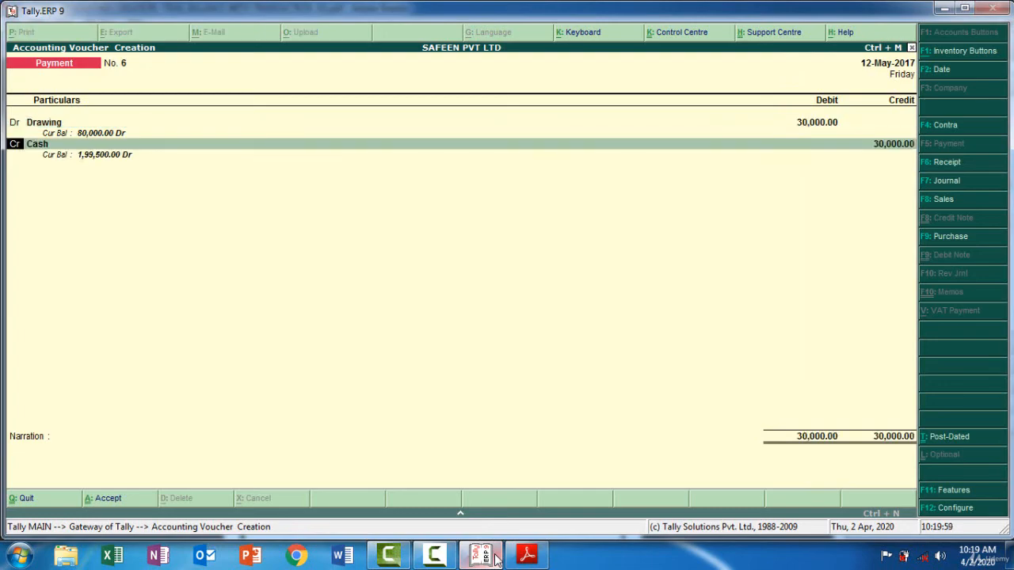
Add the narration "Being Cash Taken By Owner 30000" and save the payment voucher
key(Return)
key(Return)
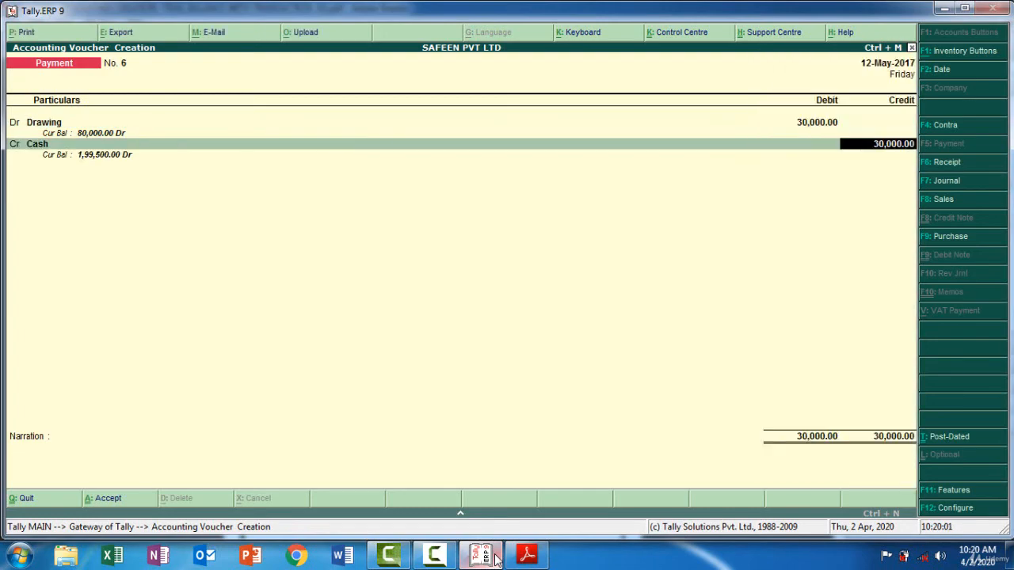
key(Return)
text(Being)
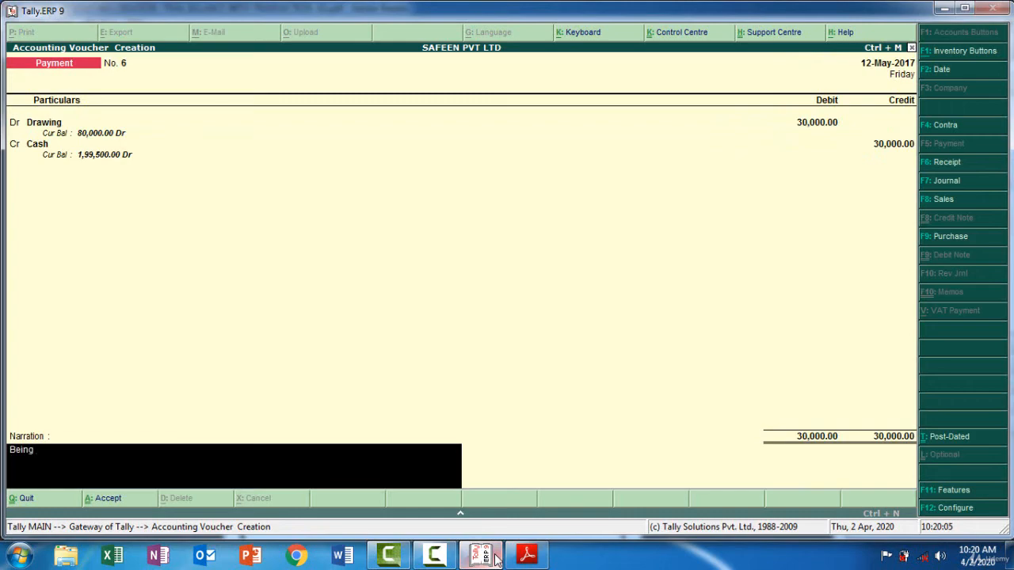
text( Cash Taken By Owner)
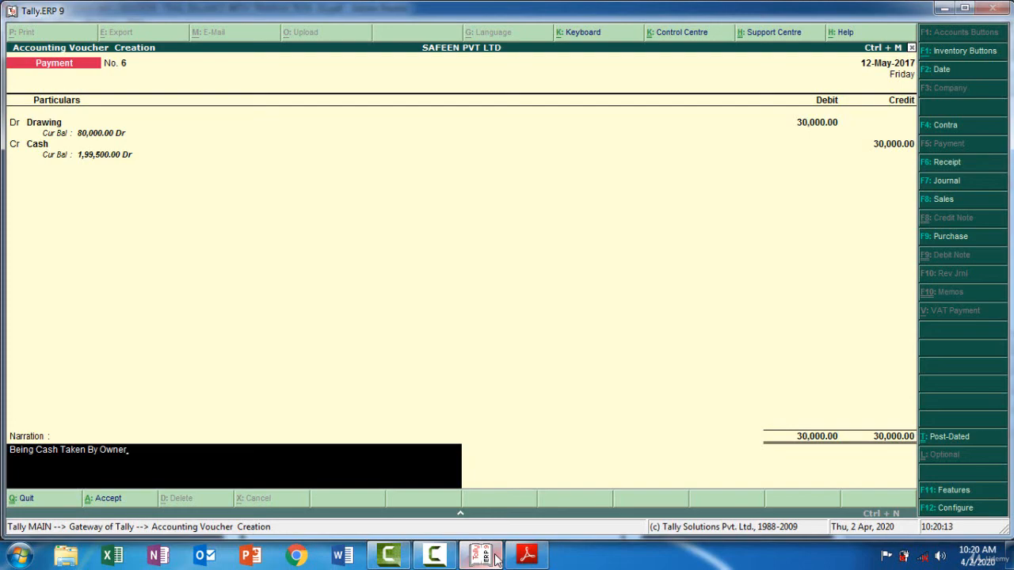
text( 30000)
key(Return)
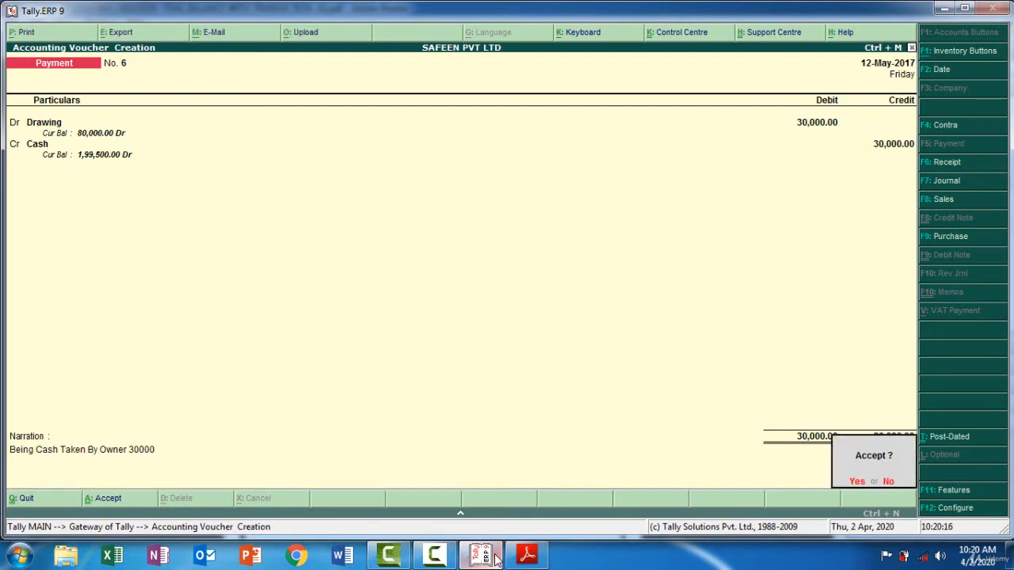
key(Return)
Check the May 16 transaction in the PDF and open a Tally sales voucher in voucher mode instead of invoice mode
click(495, 559)
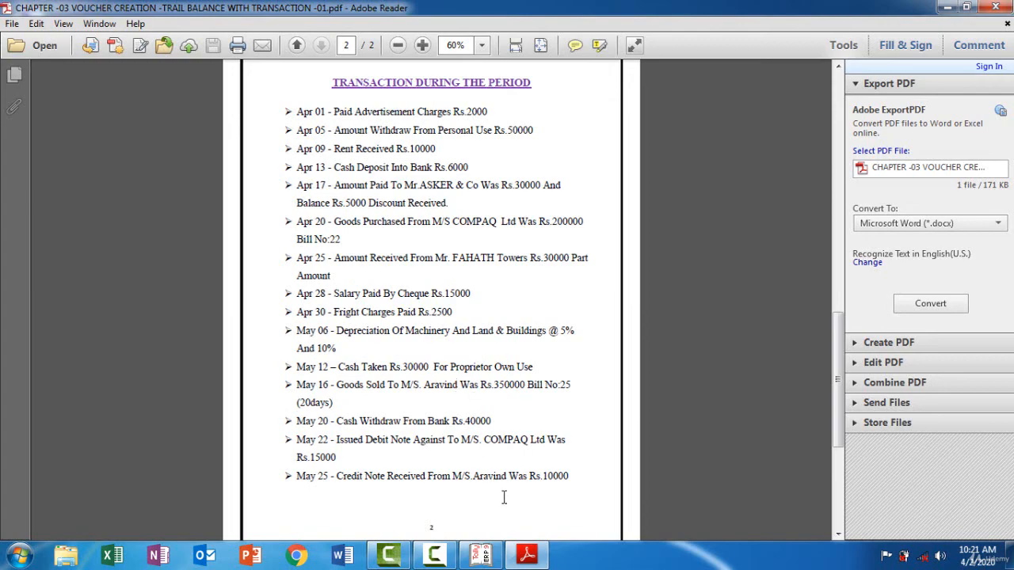
click(488, 556)
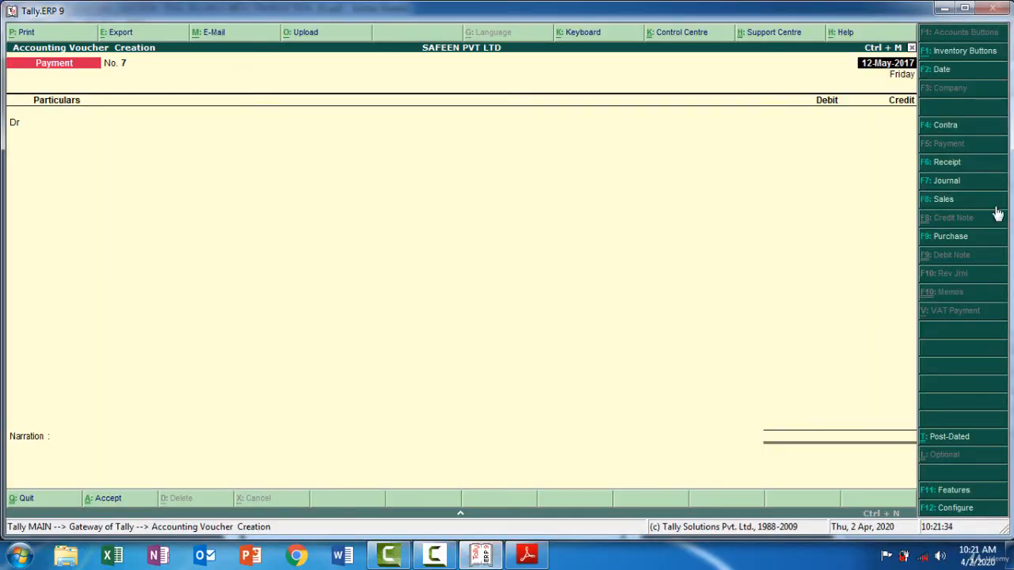
click(945, 201)
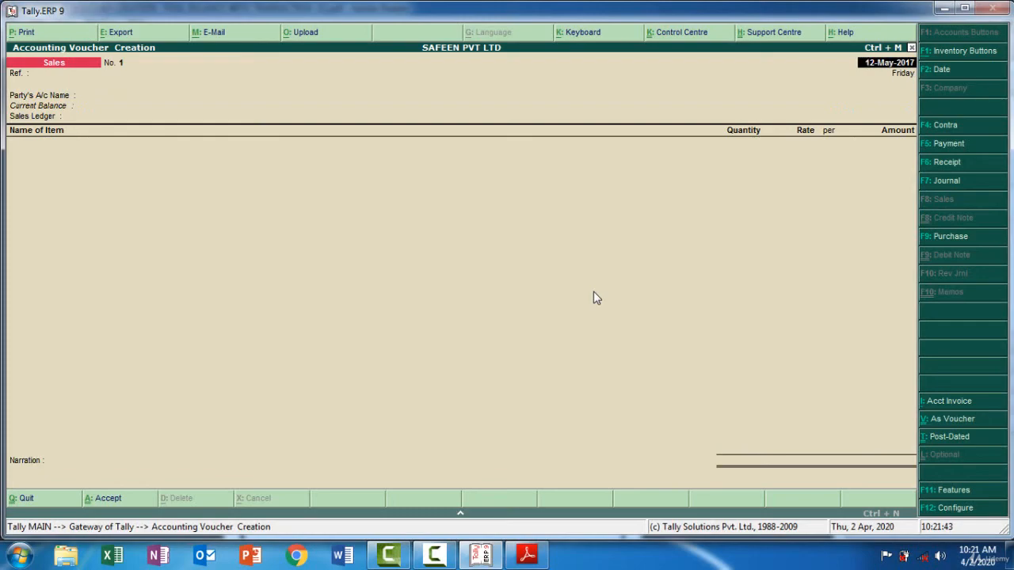
key(ctrl+v)
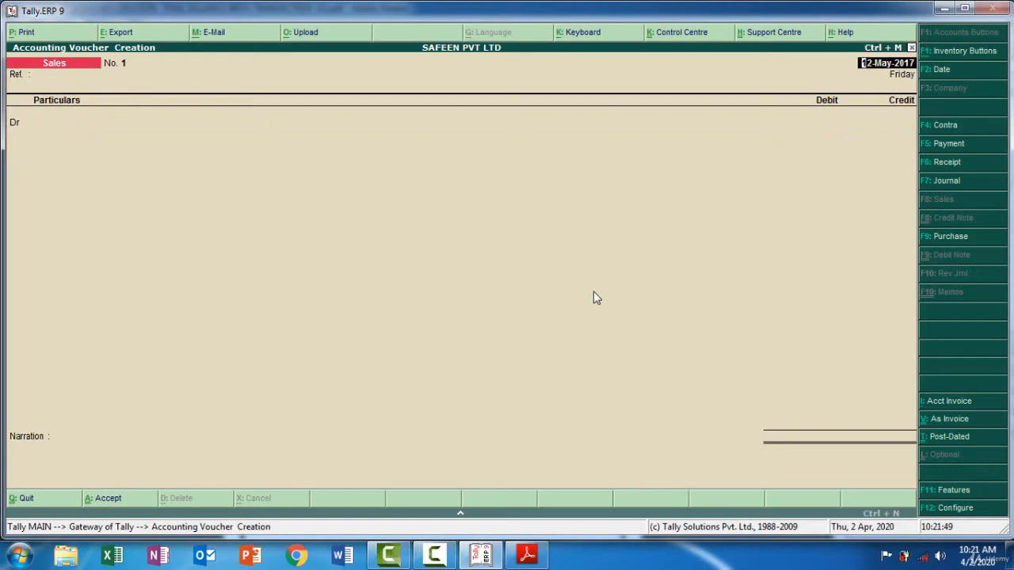
Set the sales voucher's date to 16-May-2017, matching the goods-sold entry in the PDF, and leave the reference blank
key(F2)
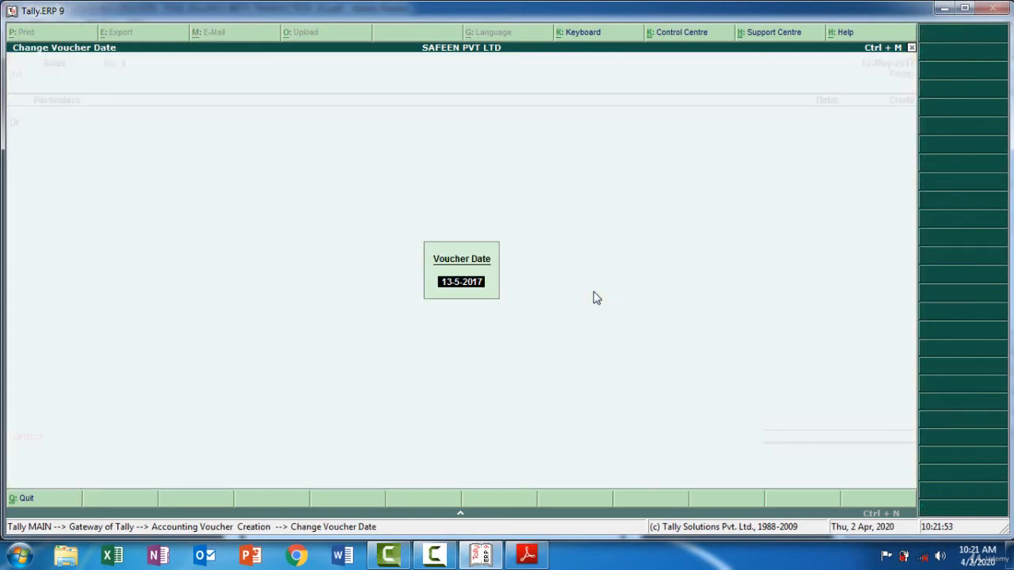
click(478, 560)
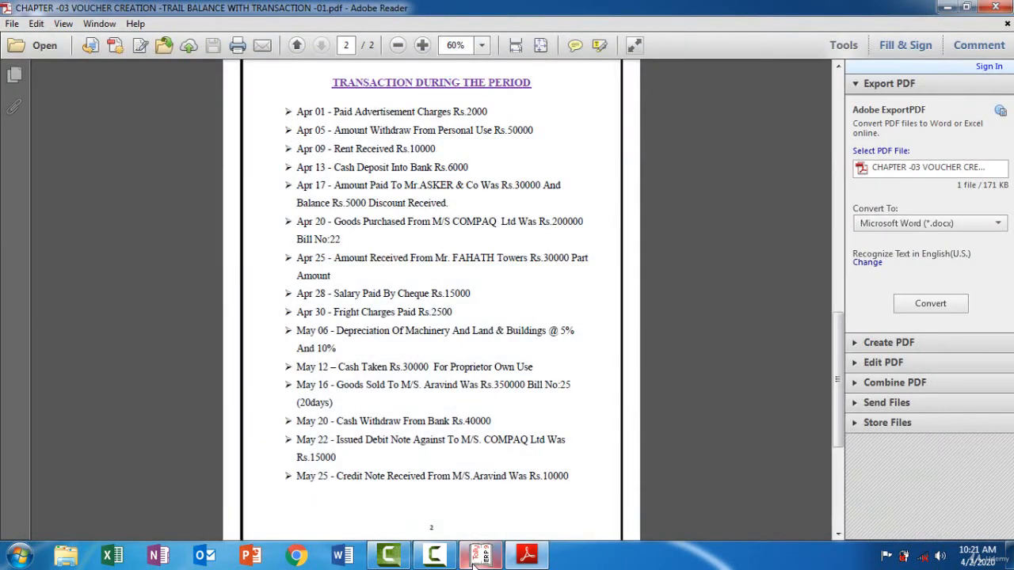
click(477, 560)
text(16-05)
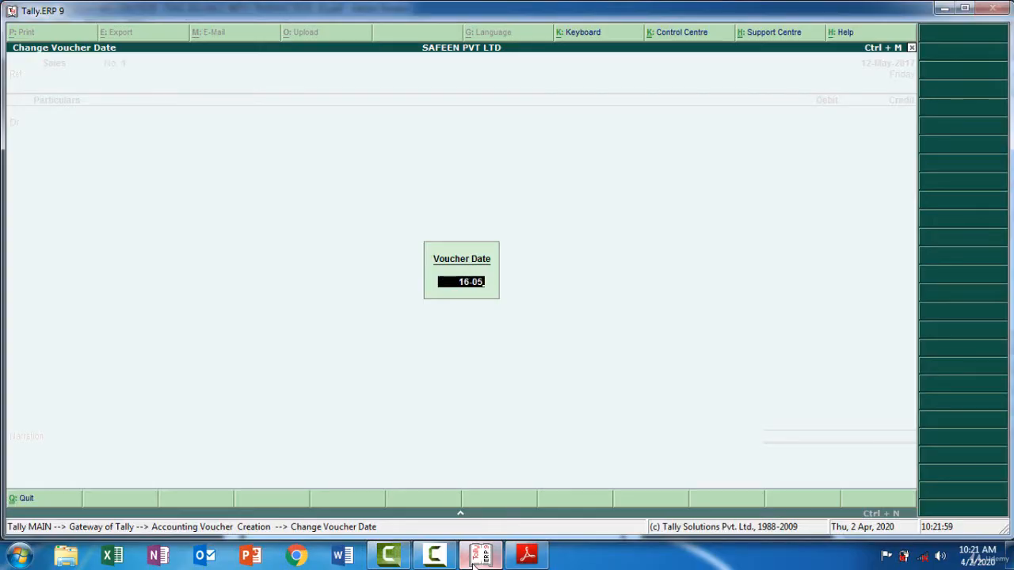
key(Return)
key(Return)
key(Return)
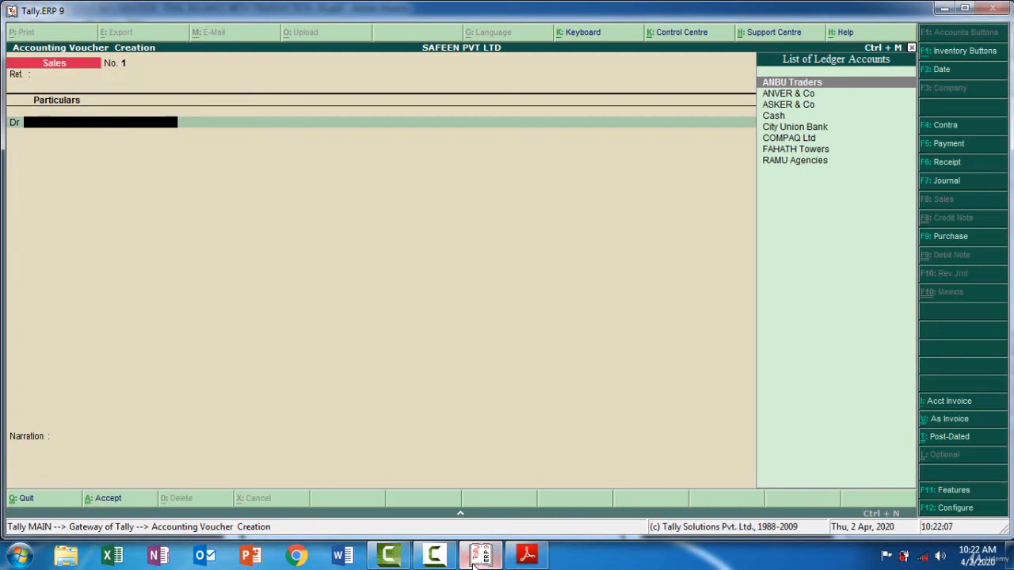
Start a new ledger from the debit line and name it Aravind Co, copying Aravind from the PDF
key(alt+c)
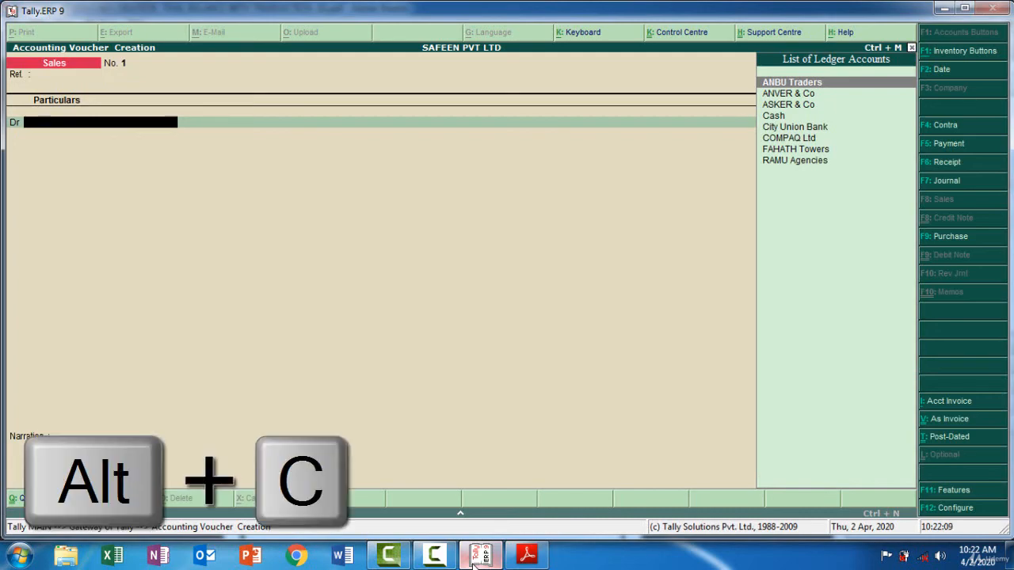
click(479, 556)
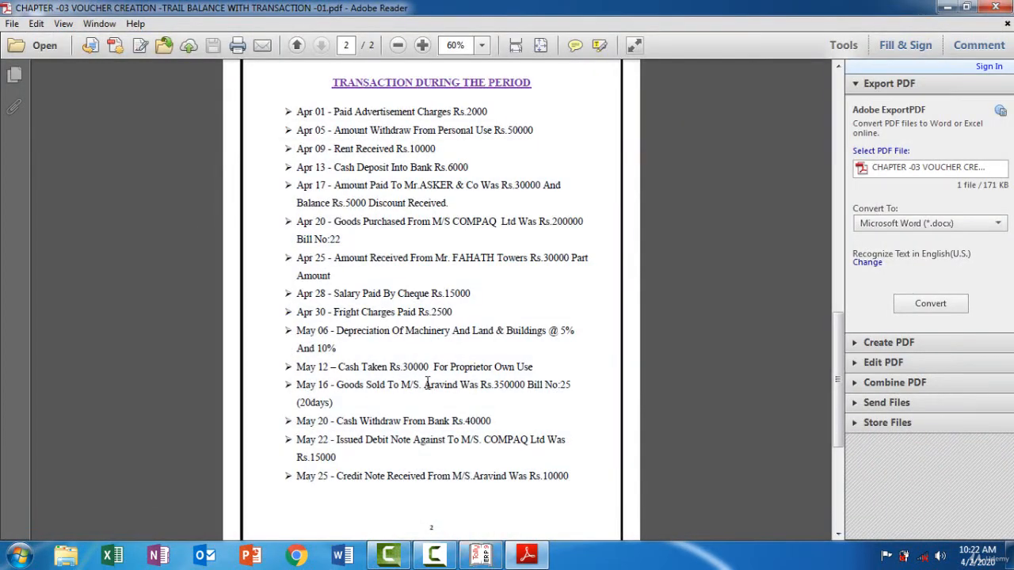
drag(424, 385, 456, 387)
click(481, 556)
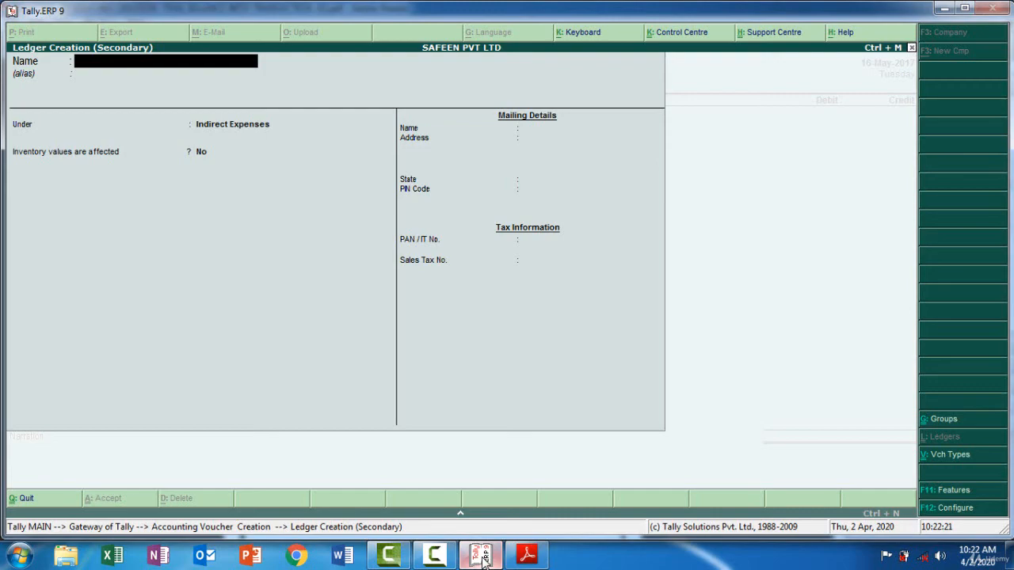
key(ctrl+alt+v)
text(Co)
key(Return)
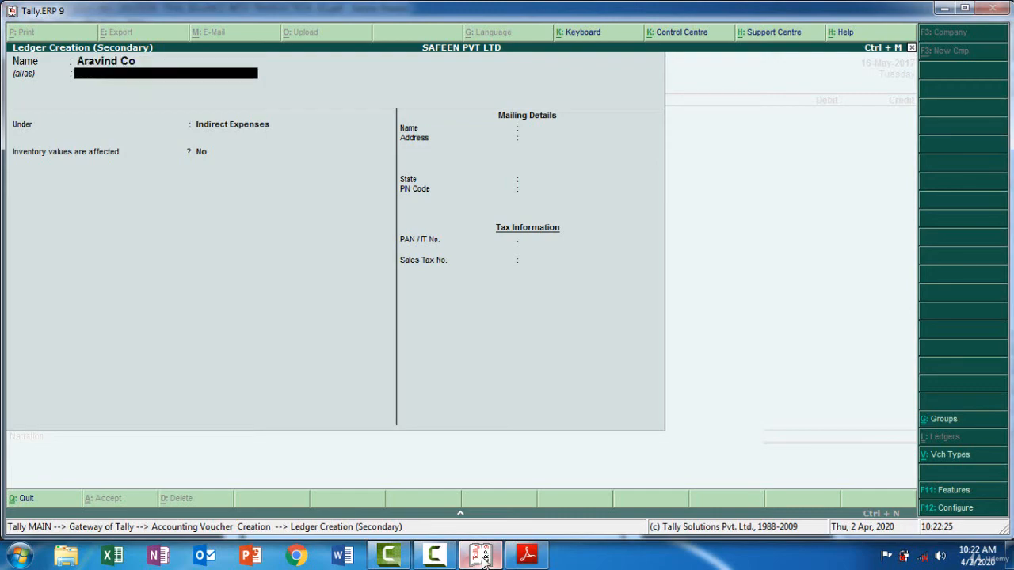
Place the Aravind Co ledger under Sundry Debtors and save it into the sales voucher's debit line
key(Return)
text(Sun)
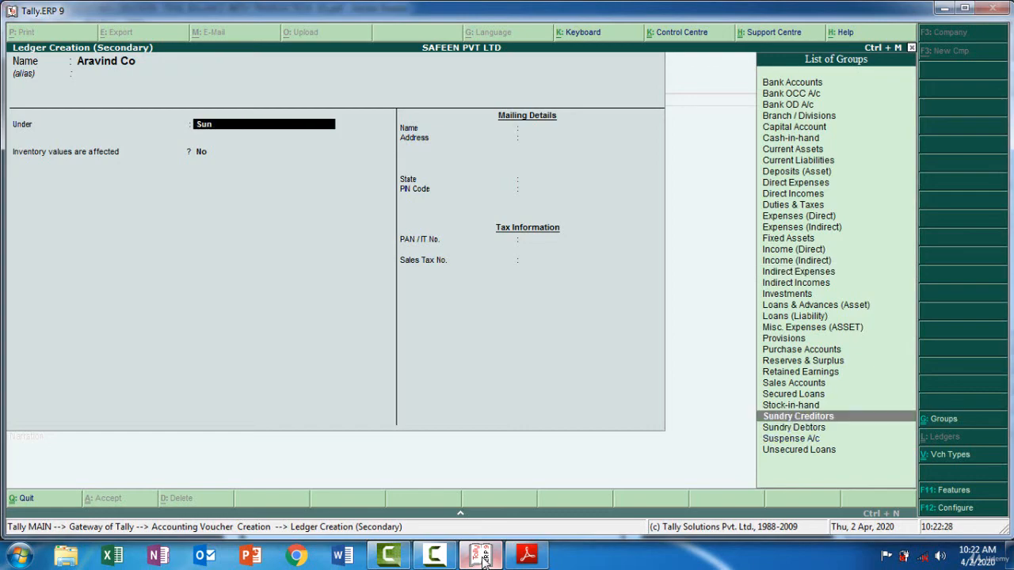
key(Down)
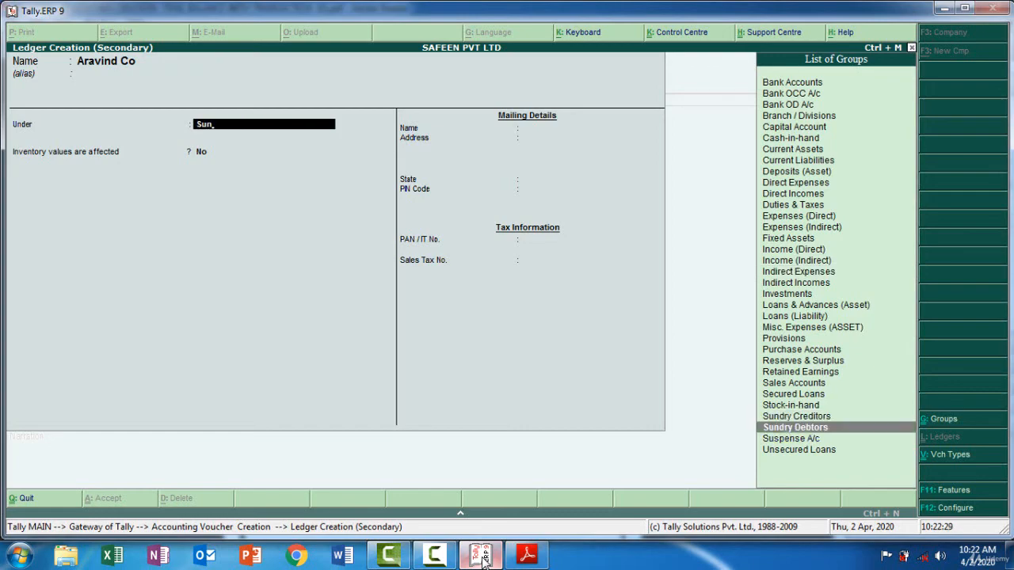
key(Return)
key(Return)
key(Return)
key(Return)
key(Return)
key(Return)
key(Return)
key(Return)
key(Return)
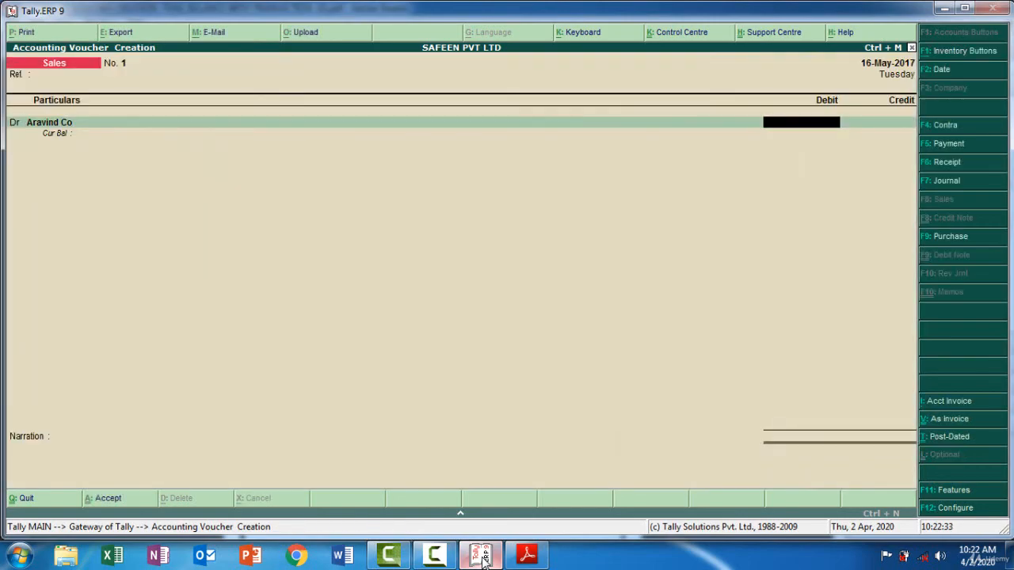
Check the May 16 sale amount in the PDF and debit Aravind Co with 350000
click(484, 557)
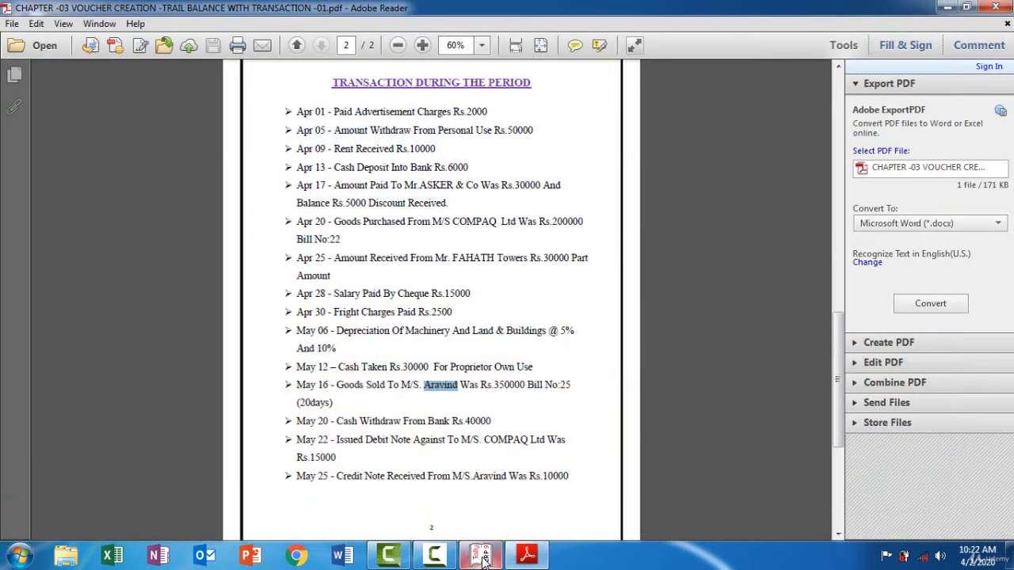
click(483, 557)
text(350000)
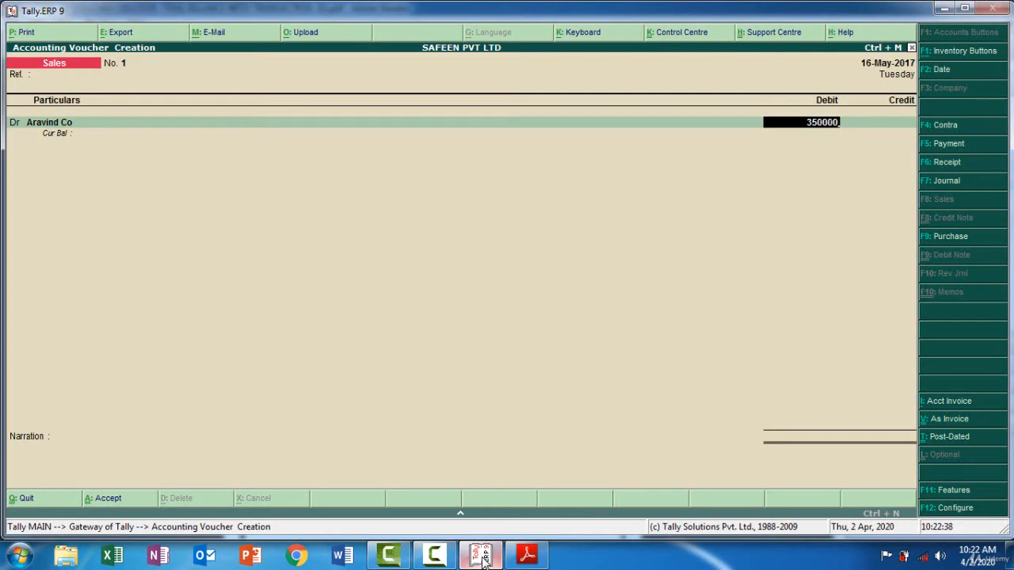
key(Return)
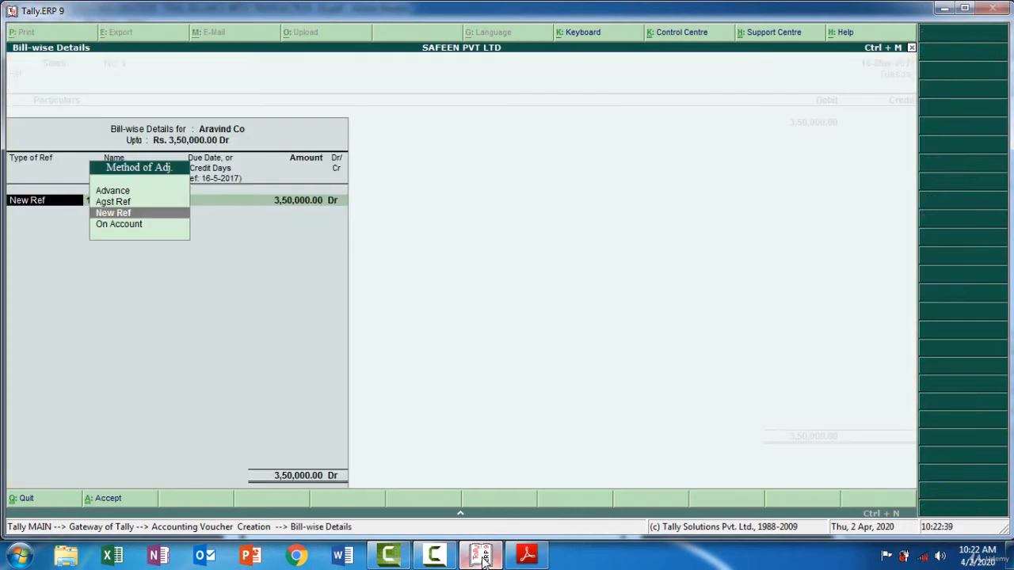
Record Aravind Co's bill-wise details as New Ref 25 with 20 credit days for the full debit amount, per the PDF
key(Return)
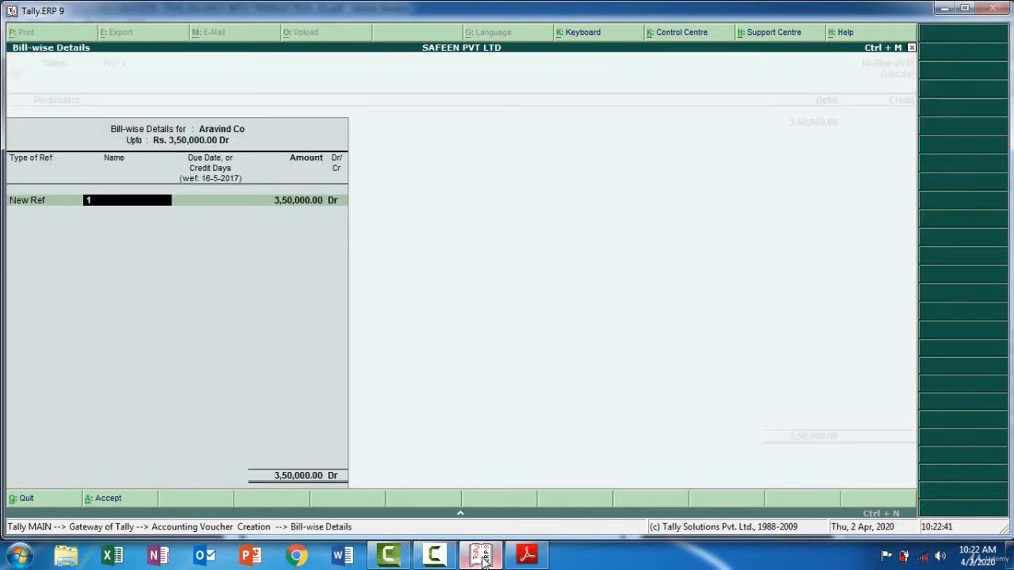
click(482, 556)
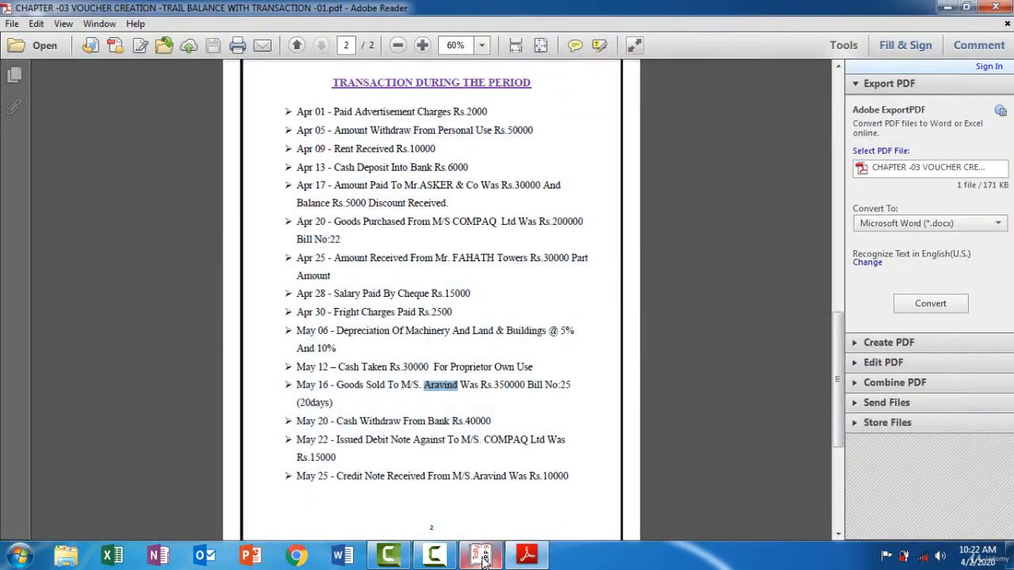
click(483, 556)
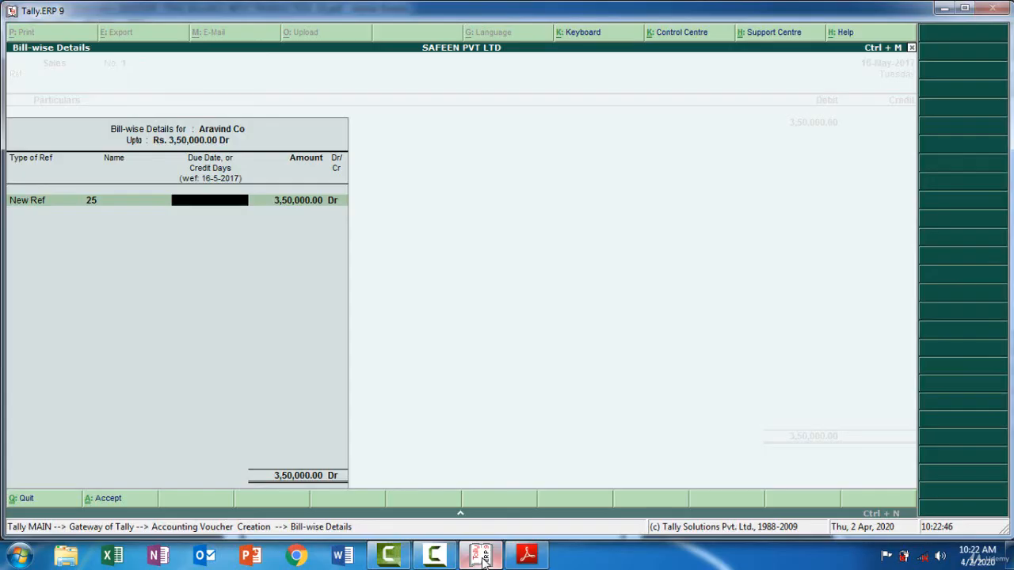
click(483, 556)
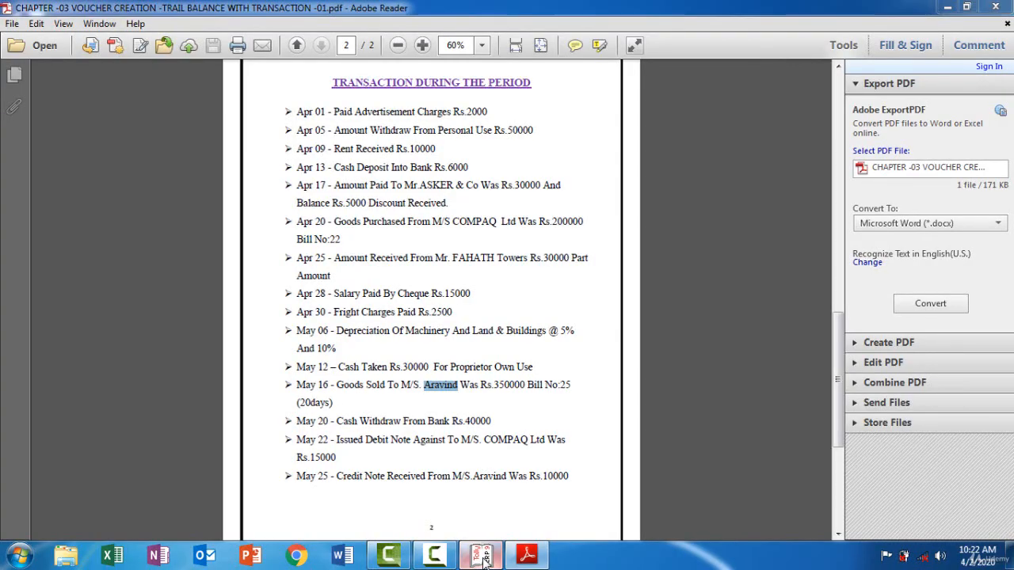
click(483, 556)
click(482, 556)
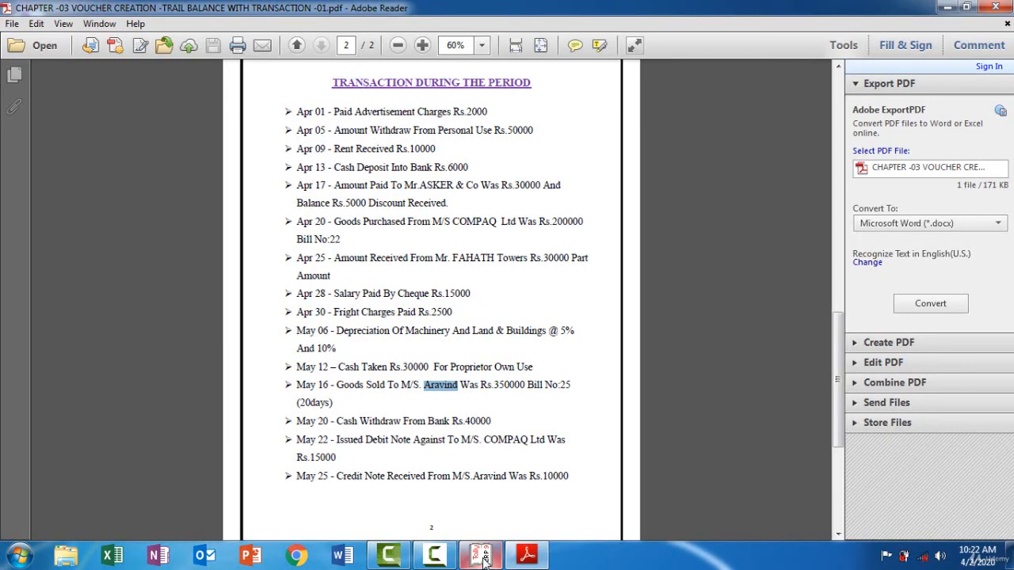
click(483, 556)
text(20)
key(Return)
key(Return)
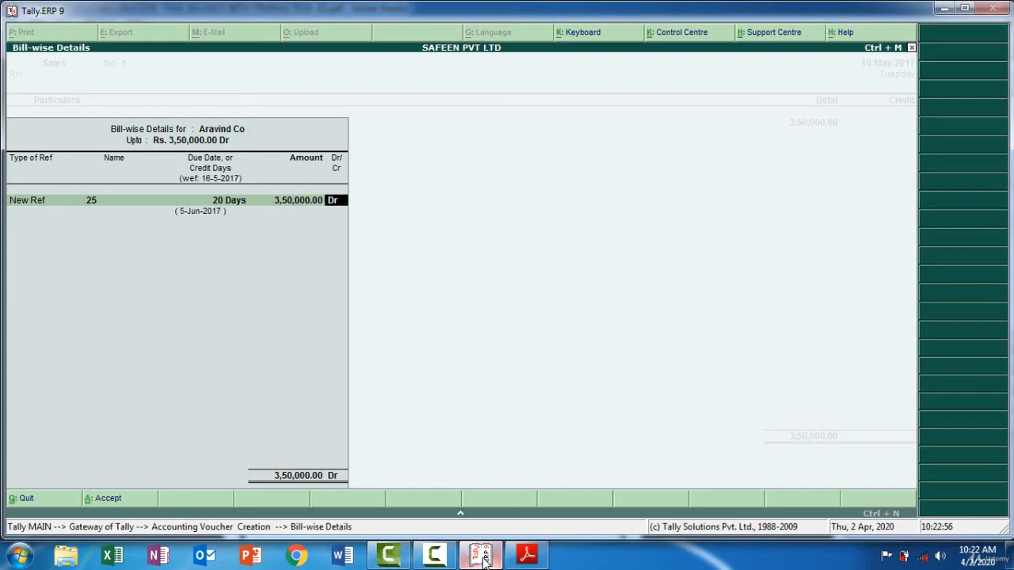
key(Return)
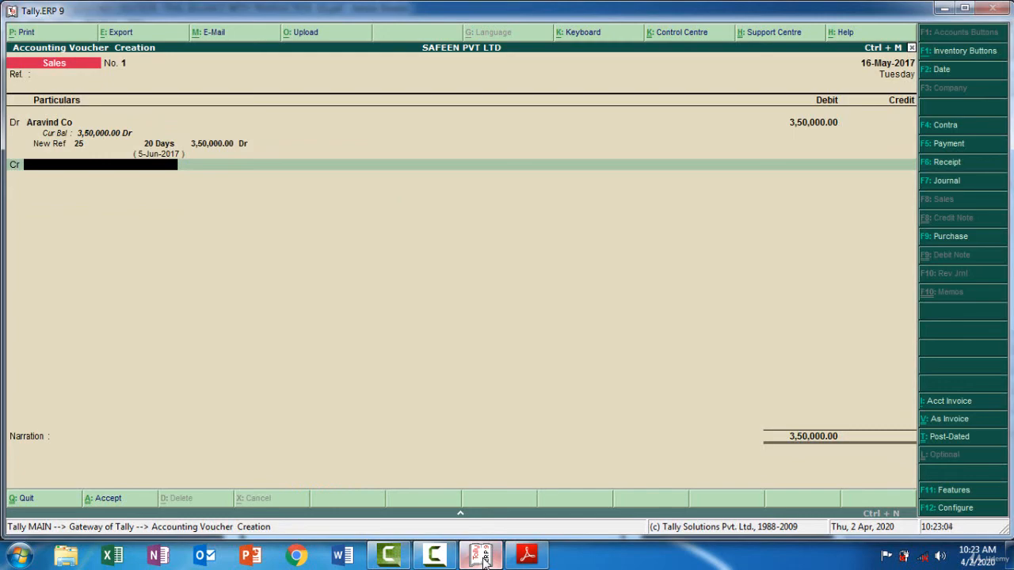
Start a new ledger from the credit line and name it Credit Sales, with no alias
key(alt+c)
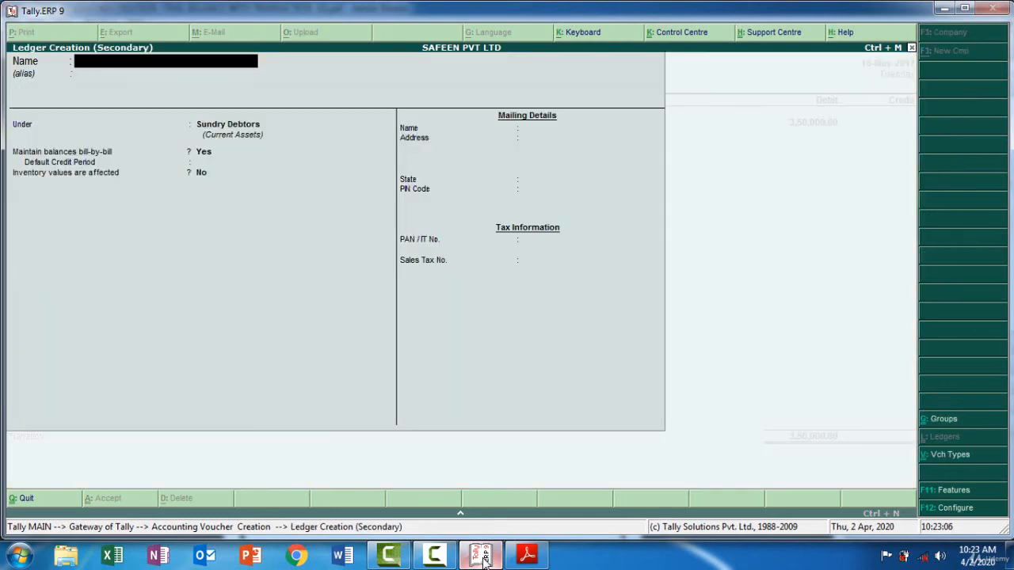
text(Credit Sales)
key(Return)
key(Return)
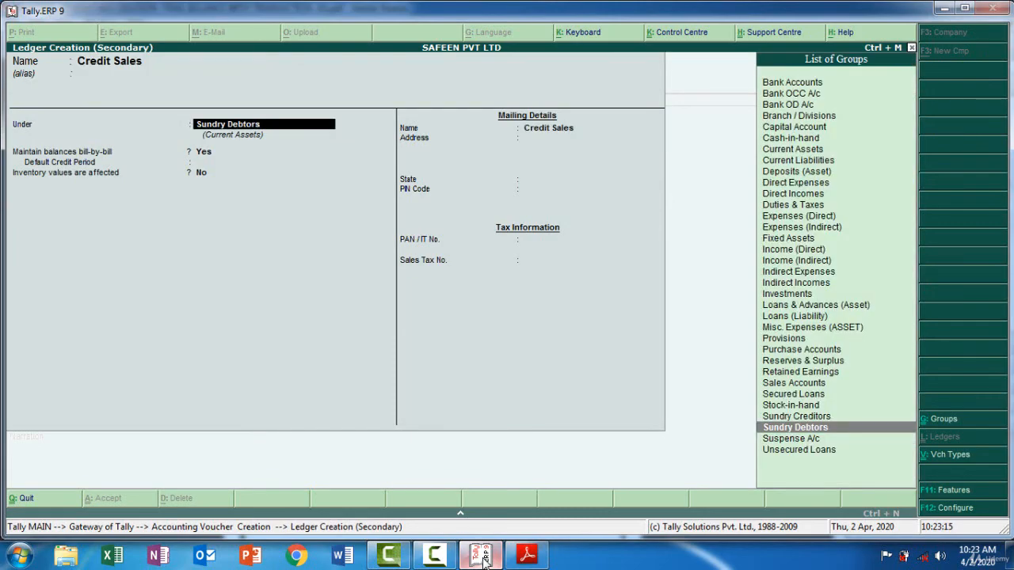
Save the Credit Sales ledger under Sales Accounts and credit it with 3,50,000 in the sales voucher
text(S)
key(Down)
key(Down)
key(Down)
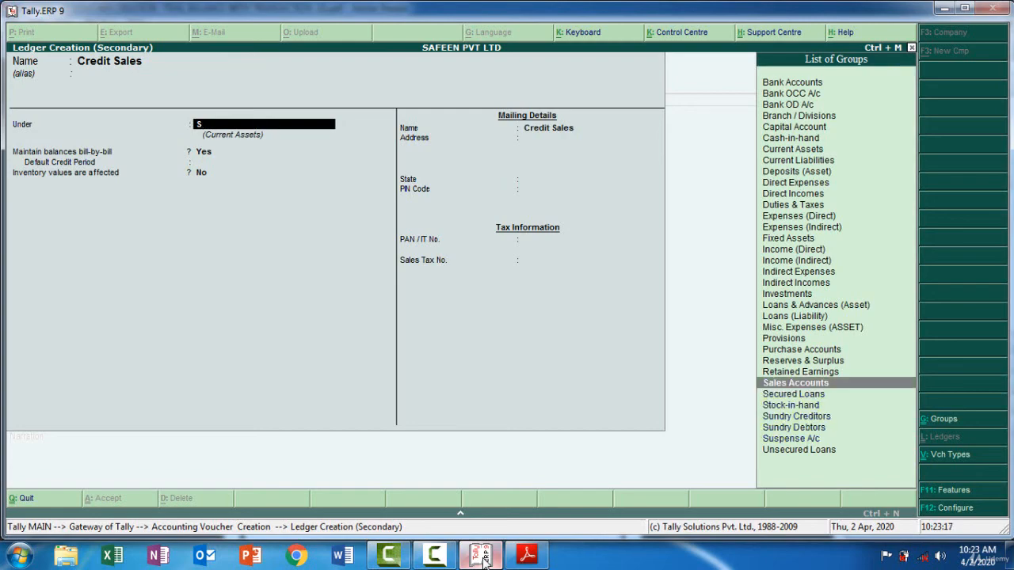
key(Up)
key(Up)
key(Return)
key(Return)
key(Return)
key(Escape)
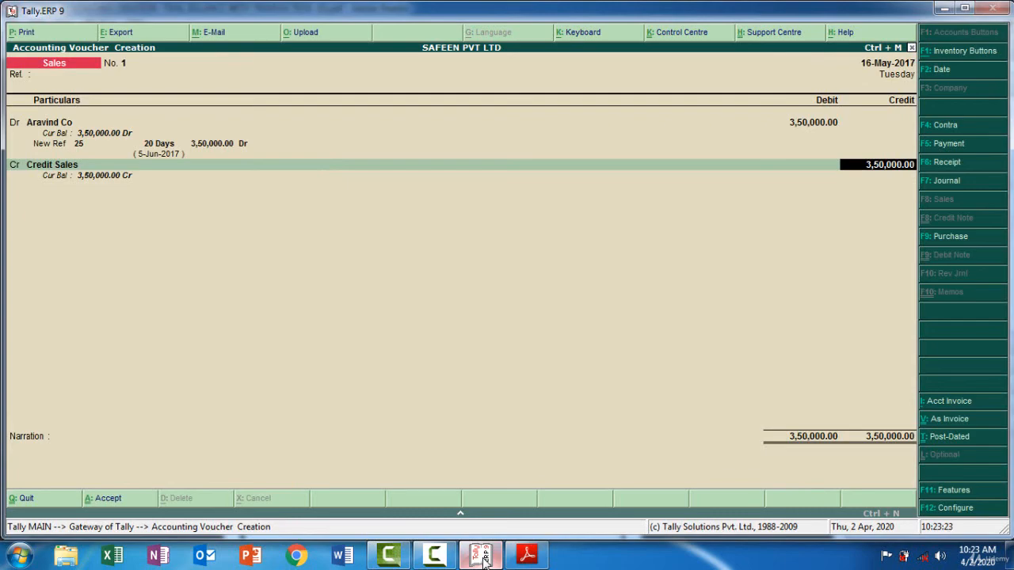
key(Return)
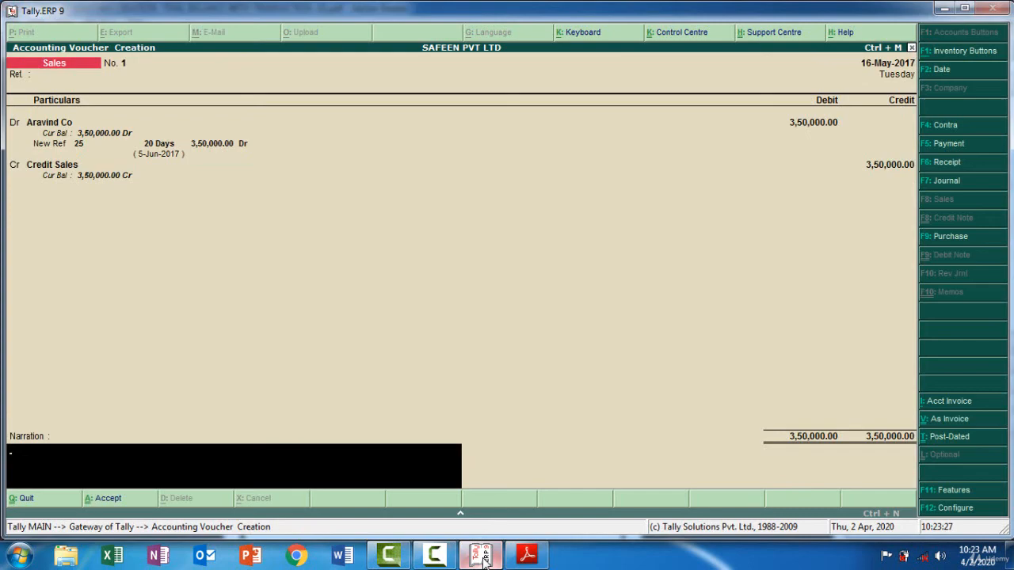
Enter the narration "being good sold to aravind by credit -350000" and save the May 16 sales voucher
text(being good sold to ar)
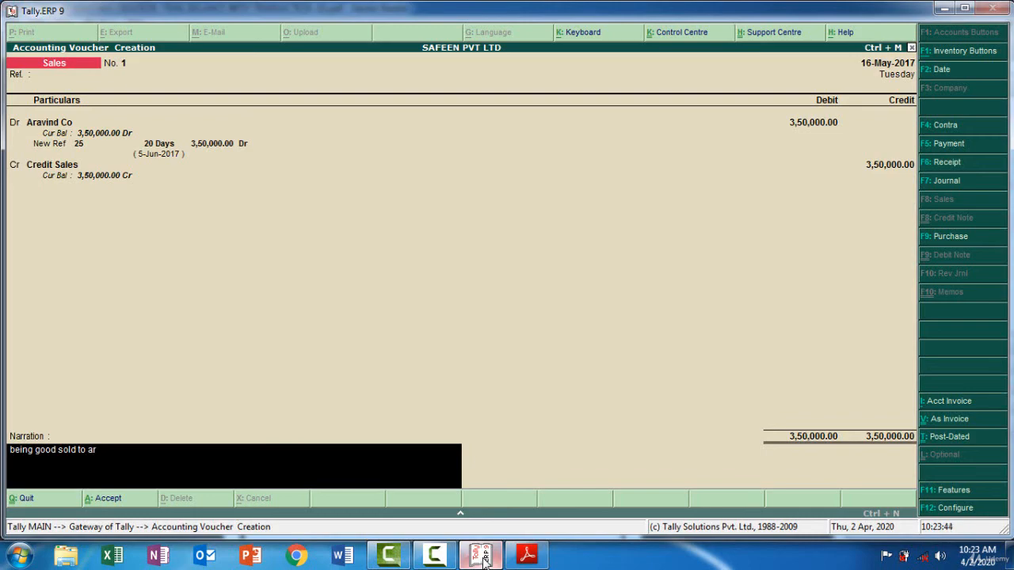
text(av)
text(ind)
text( -)
text( by)
text( credit)
text( -350000)
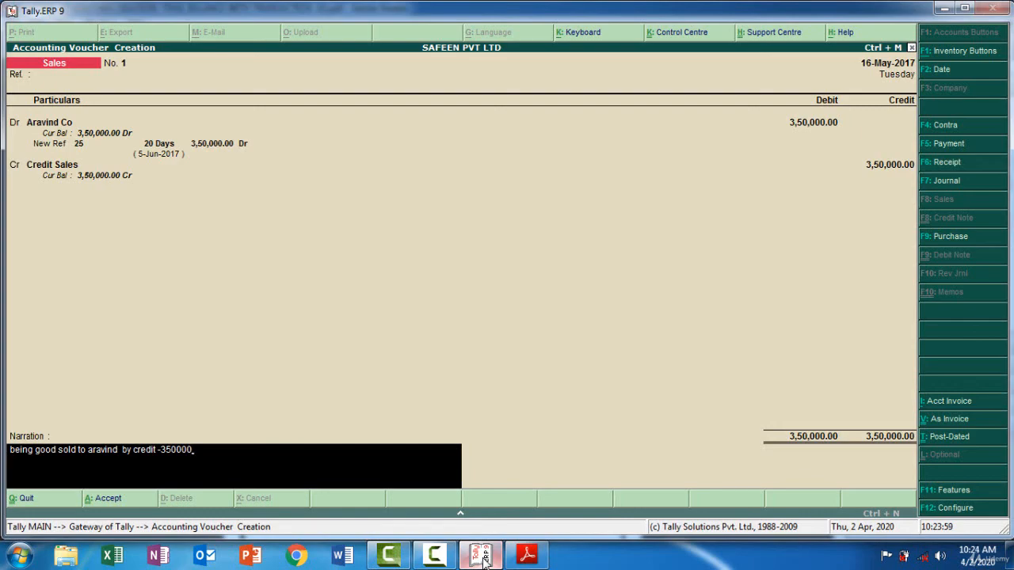
key(Return)
key(Return)
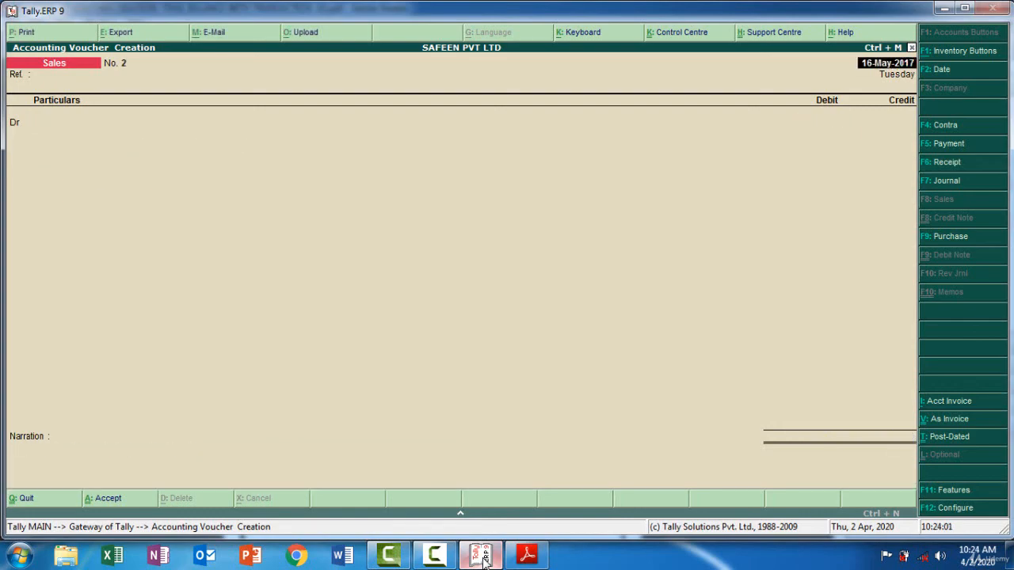
Check the May 20 transaction in the PDF and start a contra voucher dated 20-5
click(483, 557)
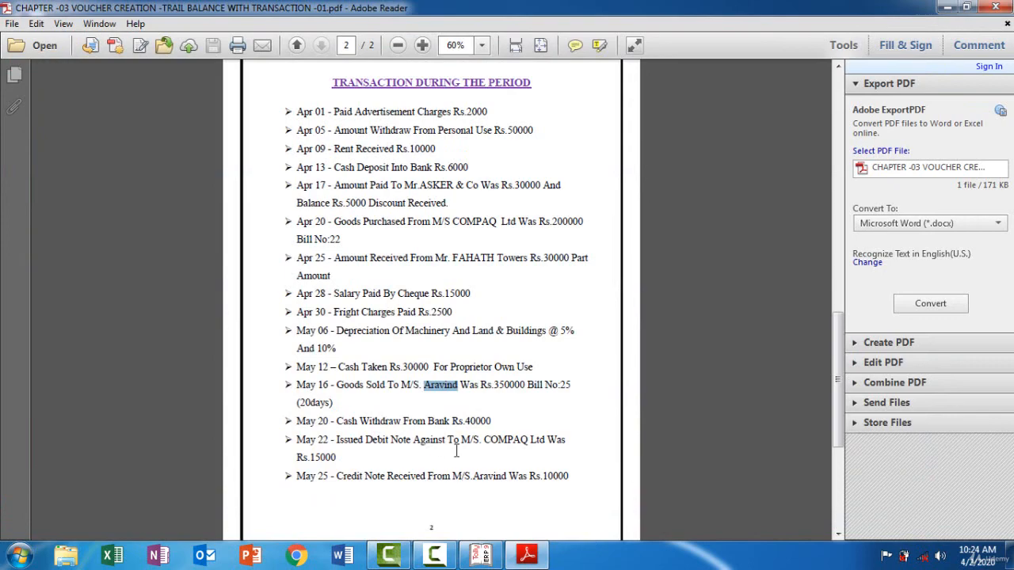
click(481, 554)
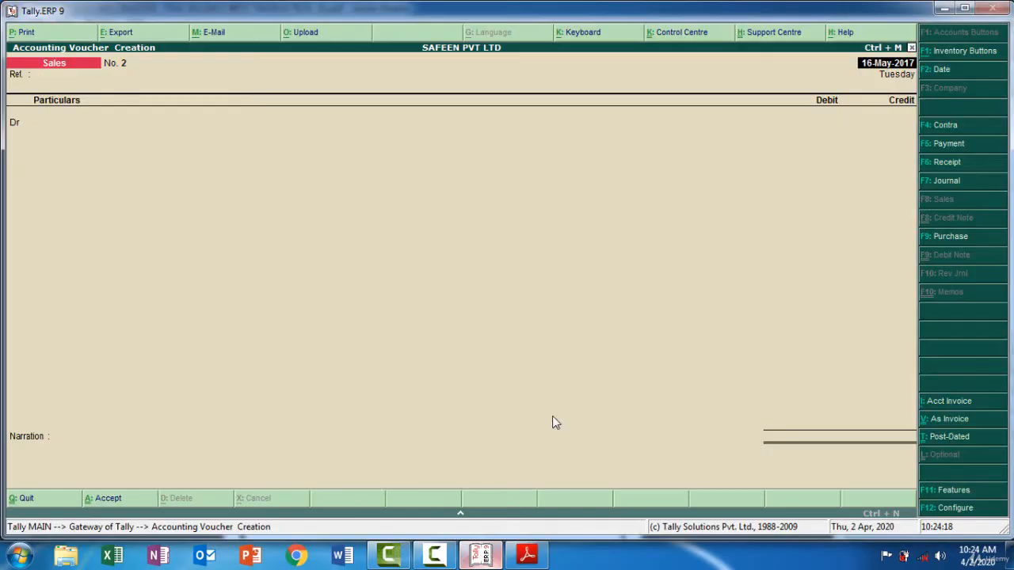
click(955, 125)
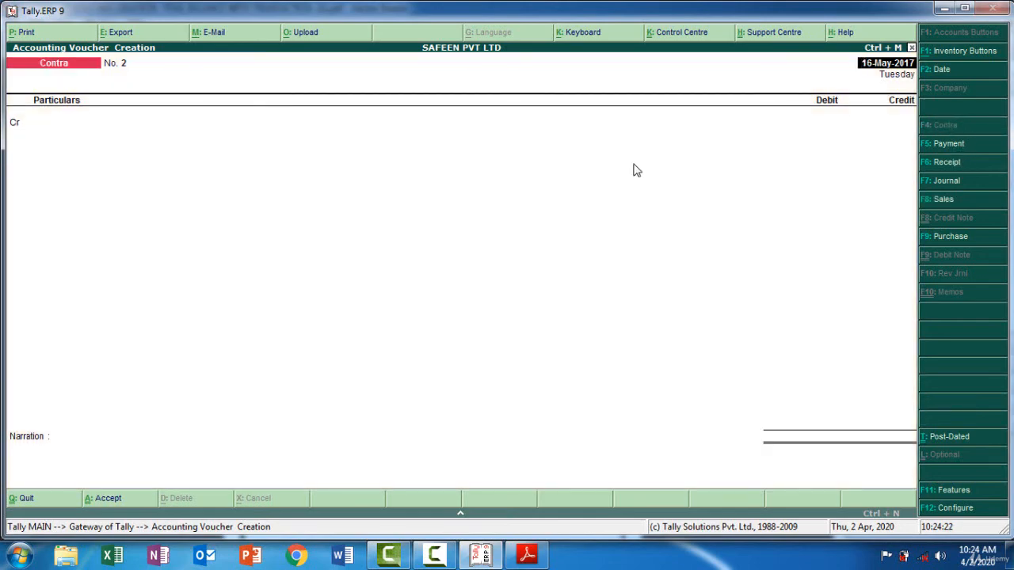
key(F2)
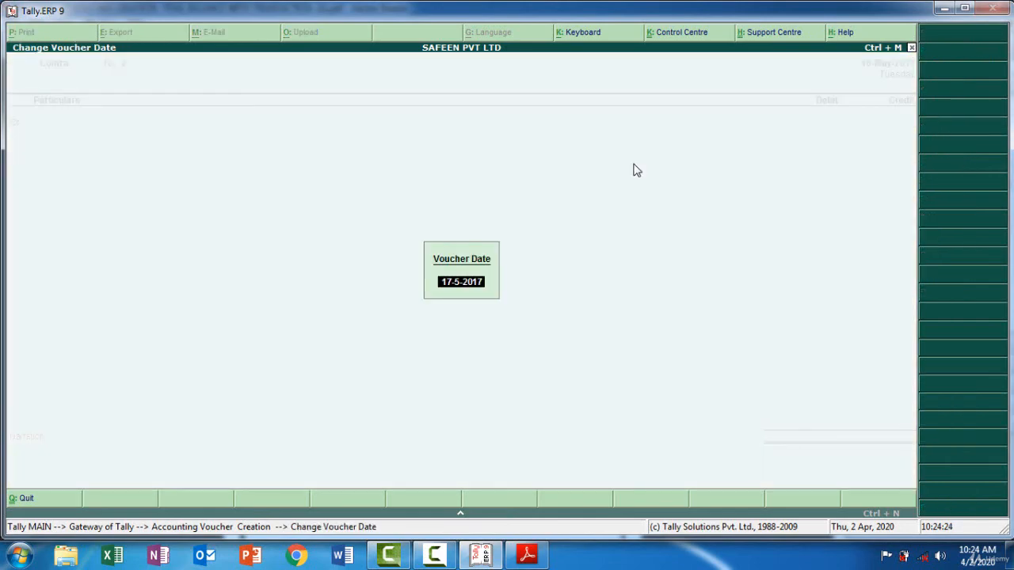
click(489, 560)
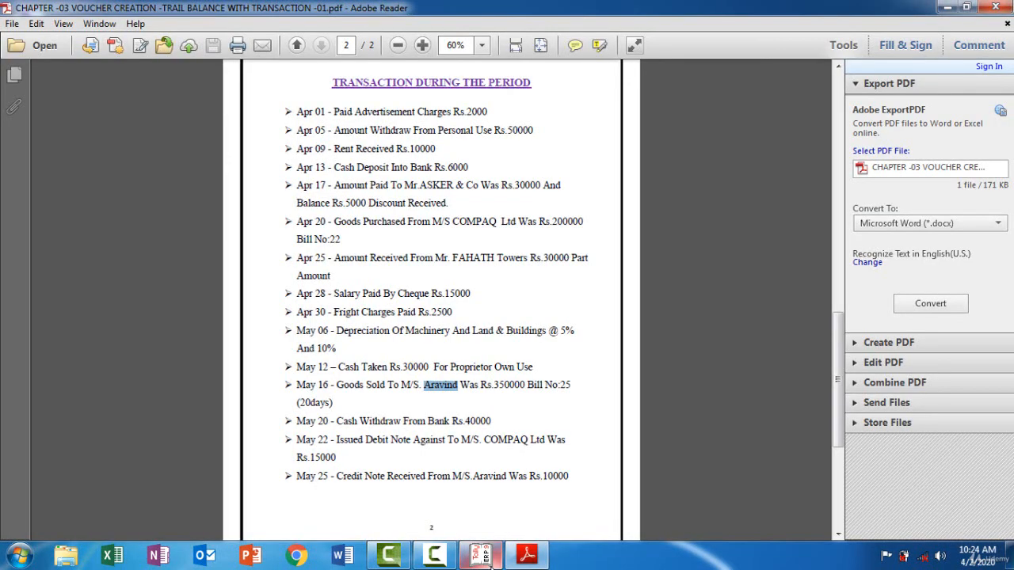
click(491, 561)
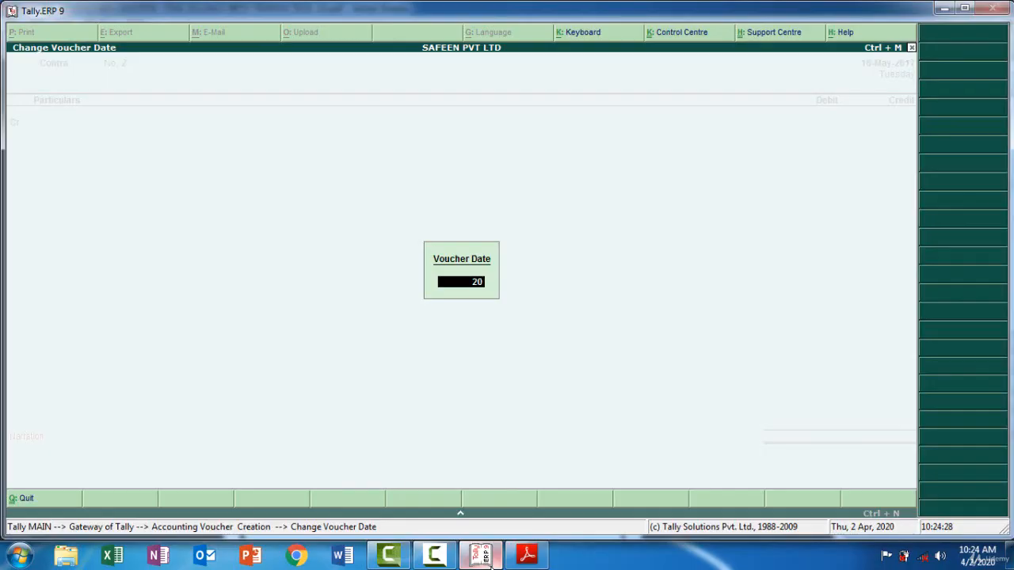
text(20-5)
key(Return)
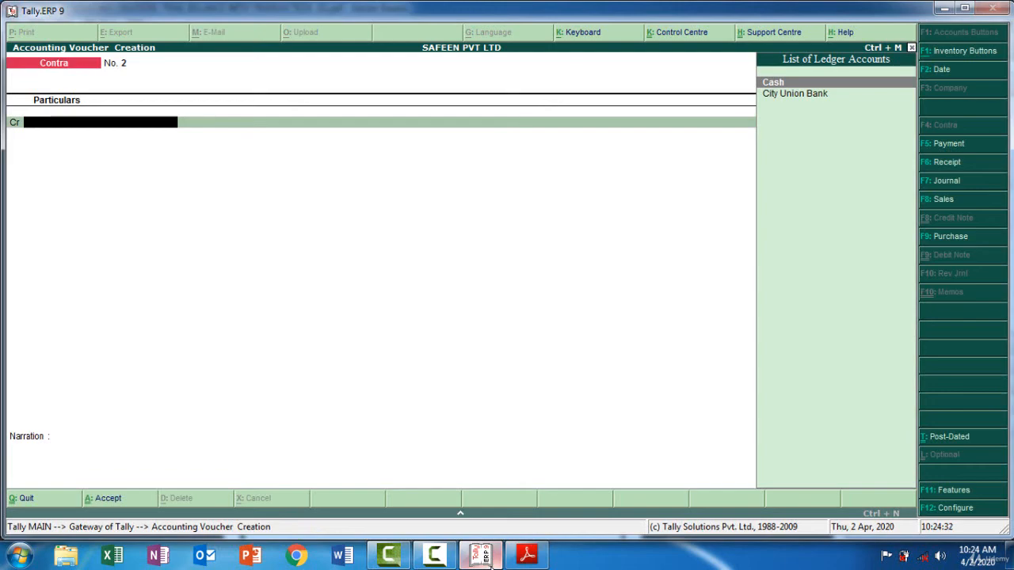
Credit City Union Bank with 40000 in the contra voucher, per the May 20 withdrawal in the PDF
click(489, 560)
click(490, 561)
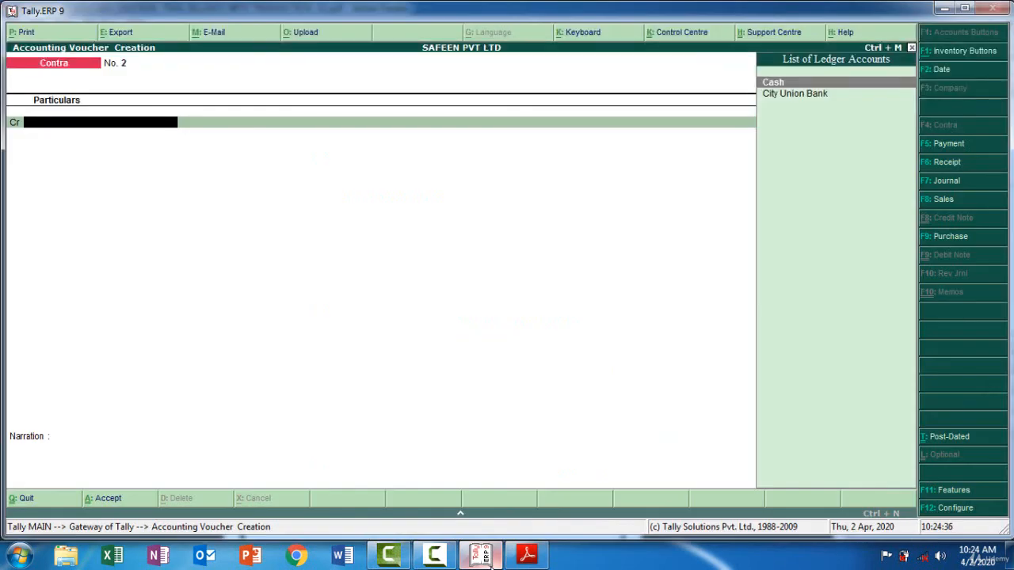
key(Down)
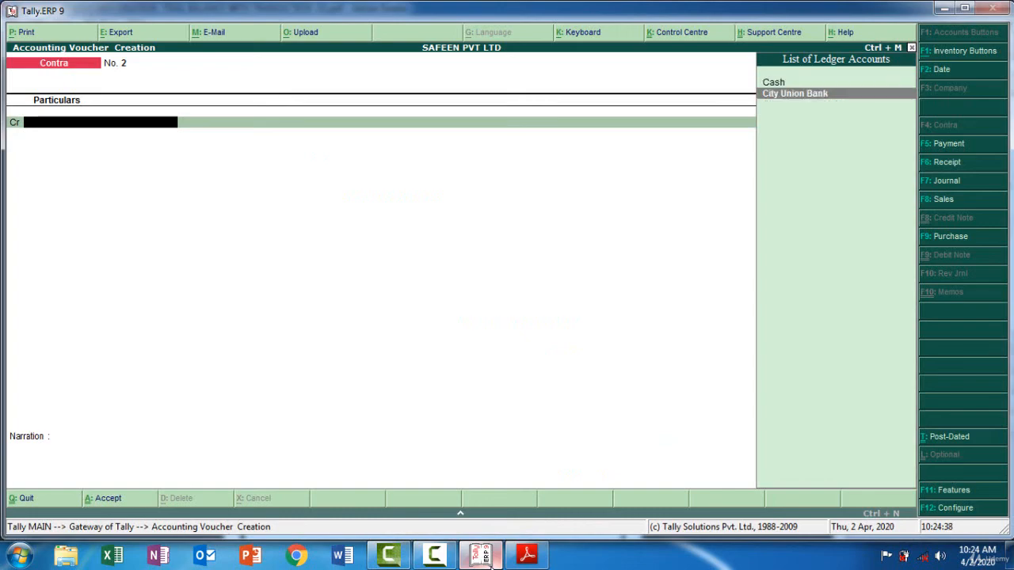
key(Return)
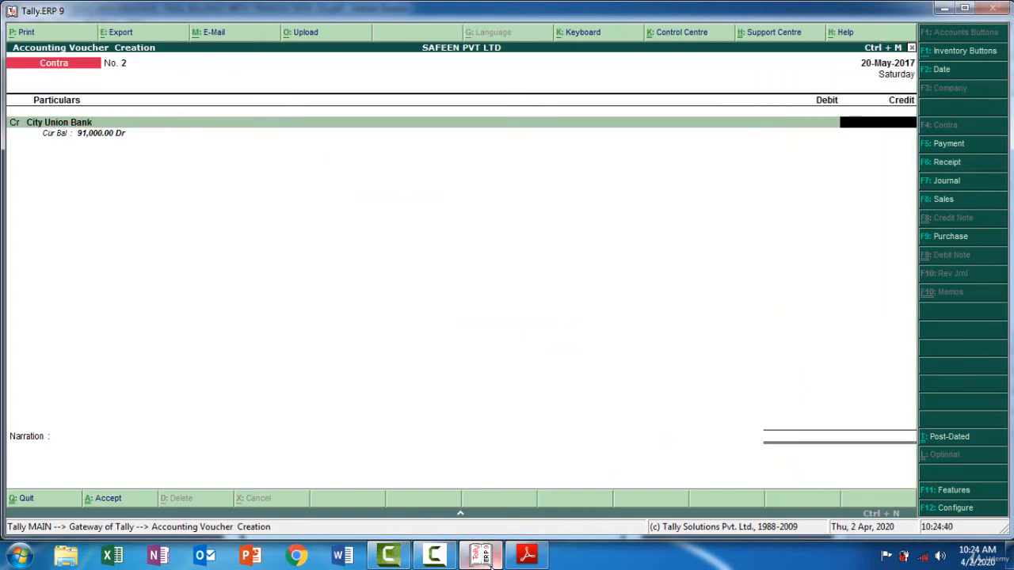
click(491, 561)
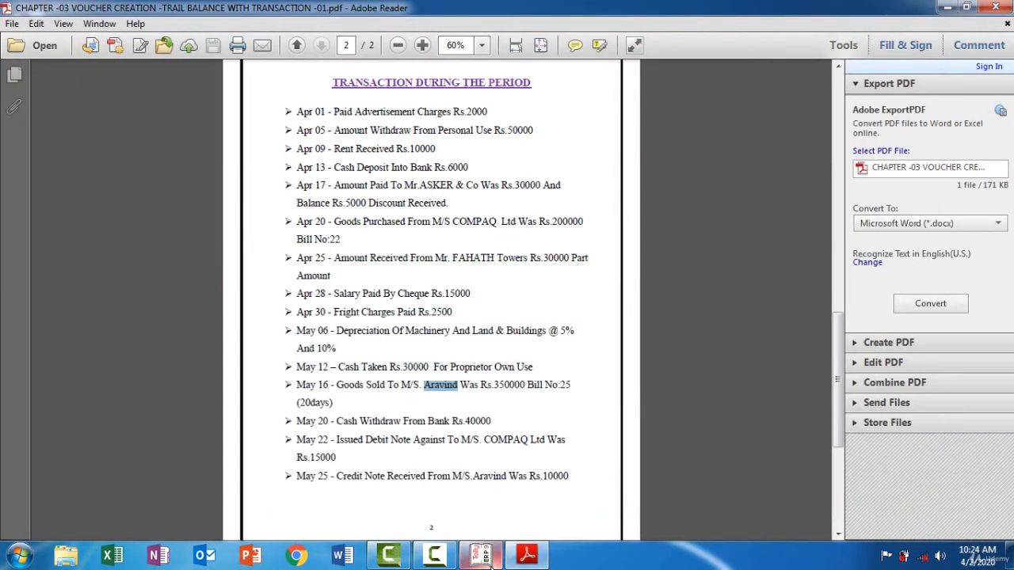
click(491, 561)
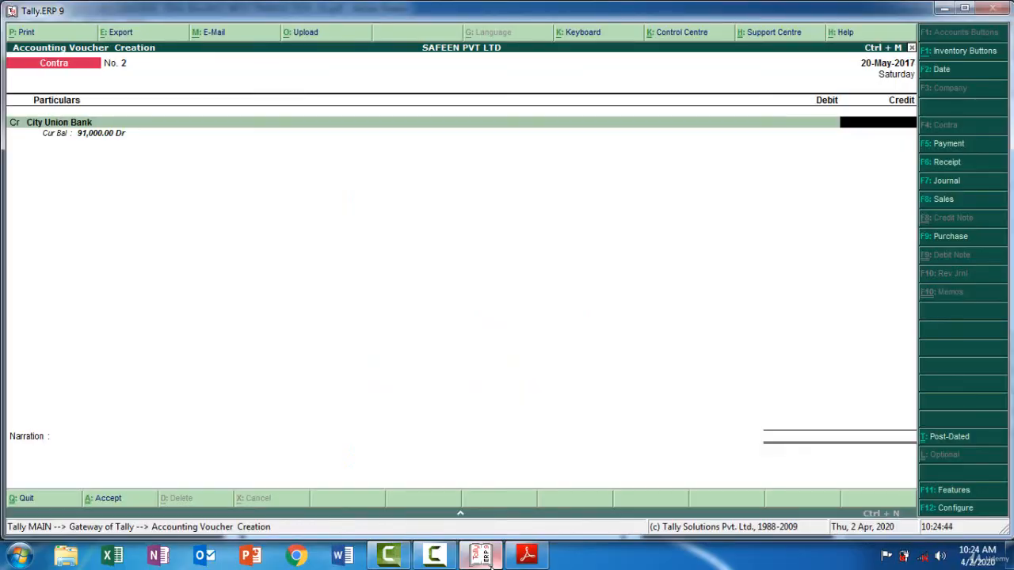
text(40000)
key(Return)
key(Return)
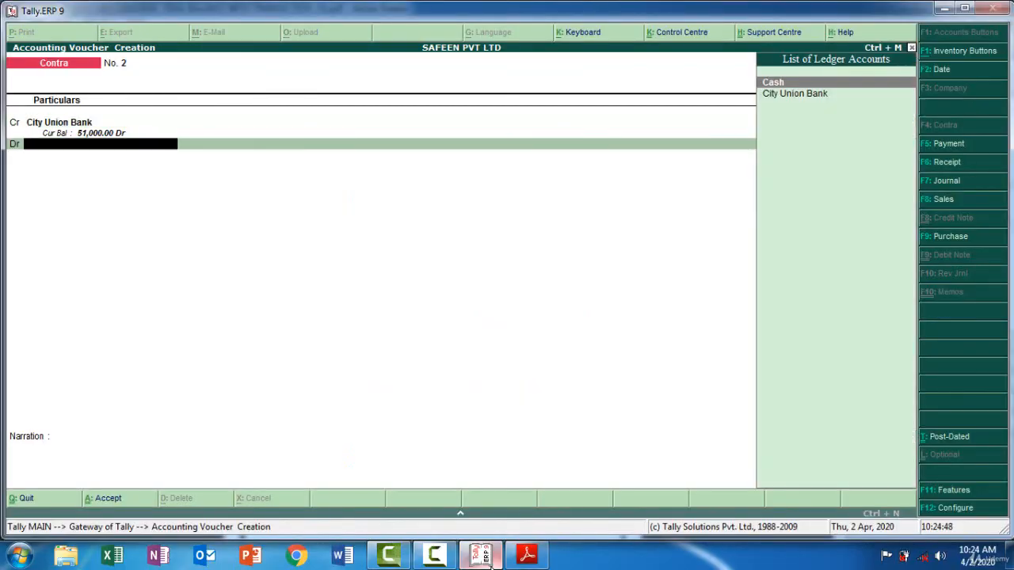
Debit Cash with 40,000 to balance the May 20 contra voucher
text(C)
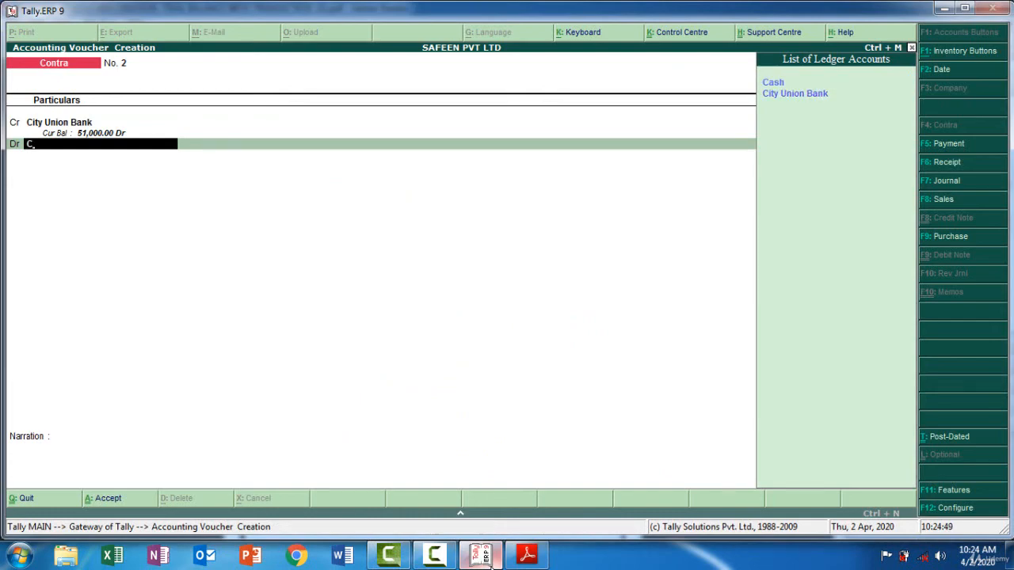
key(Return)
key(Return)
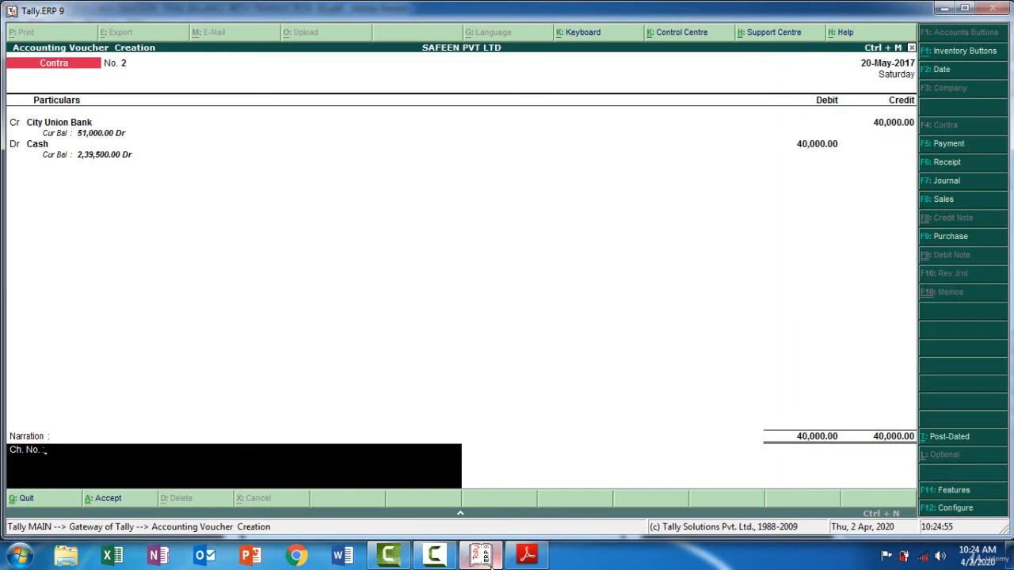
Complete the narration with "Being Cash Withdraw 40000 from bank" and save the contra voucher
text(Being Cash Withdraw)
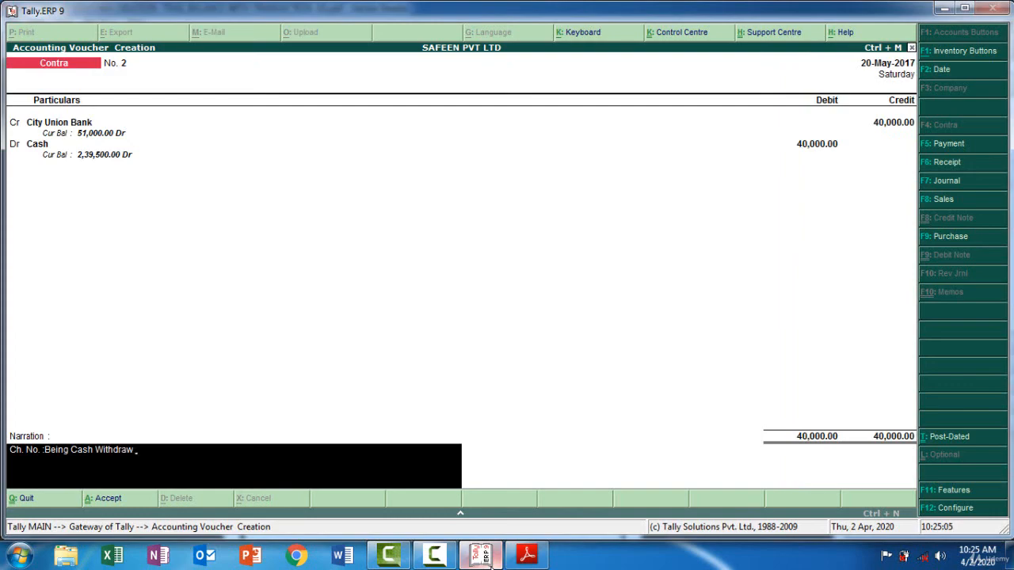
text( 40000 from bank)
key(Return)
key(Return)
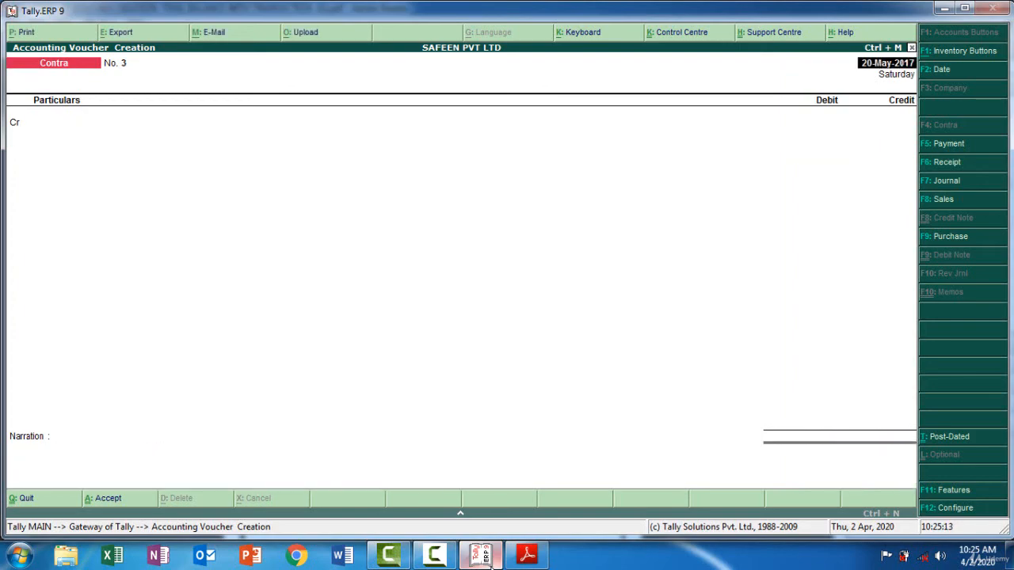
Read the May 22 debit note entry in the PDF and set Use Debit/Credit Notes to Yes in the company's accounting features
click(485, 556)
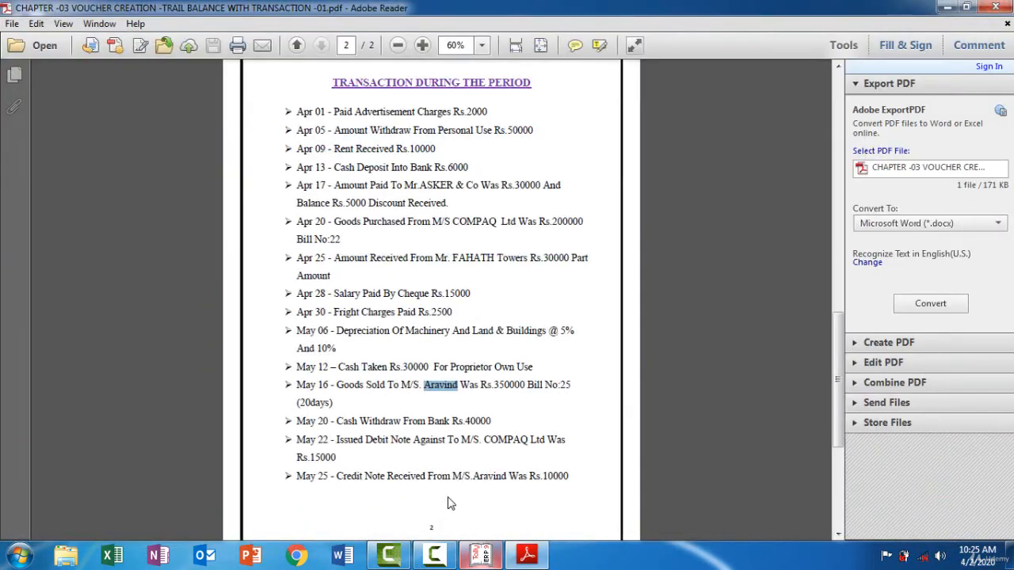
click(419, 426)
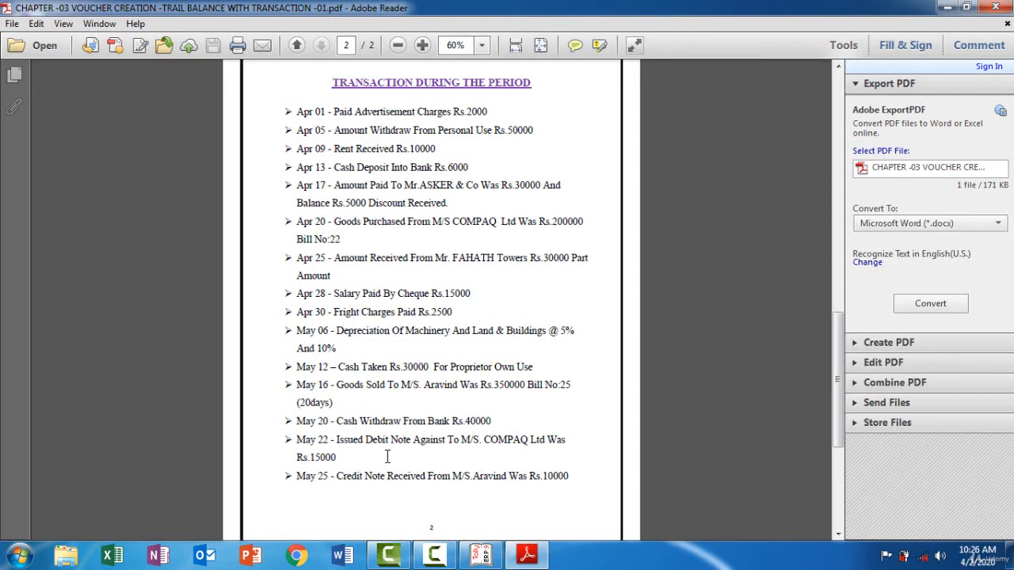
click(481, 564)
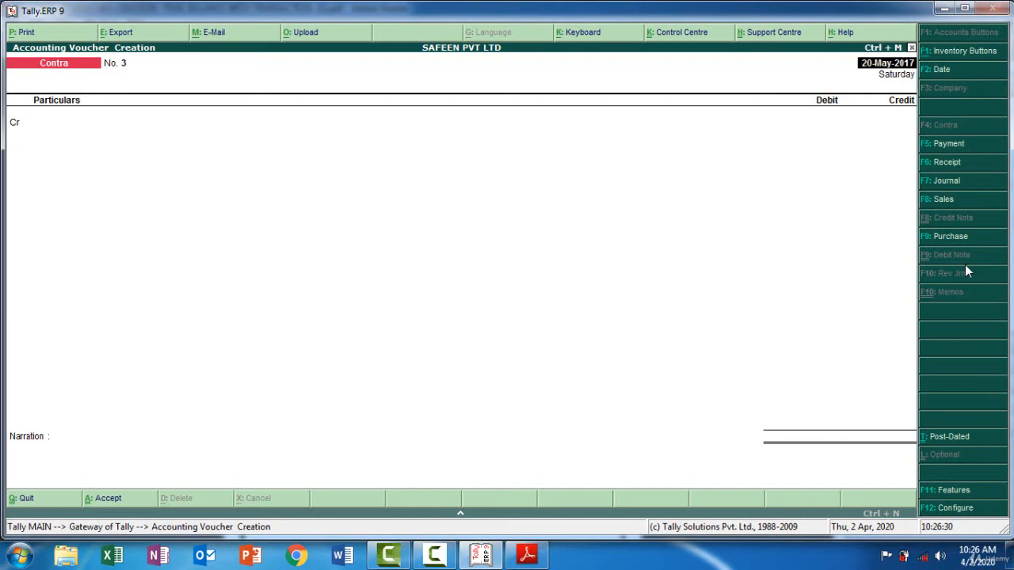
click(953, 492)
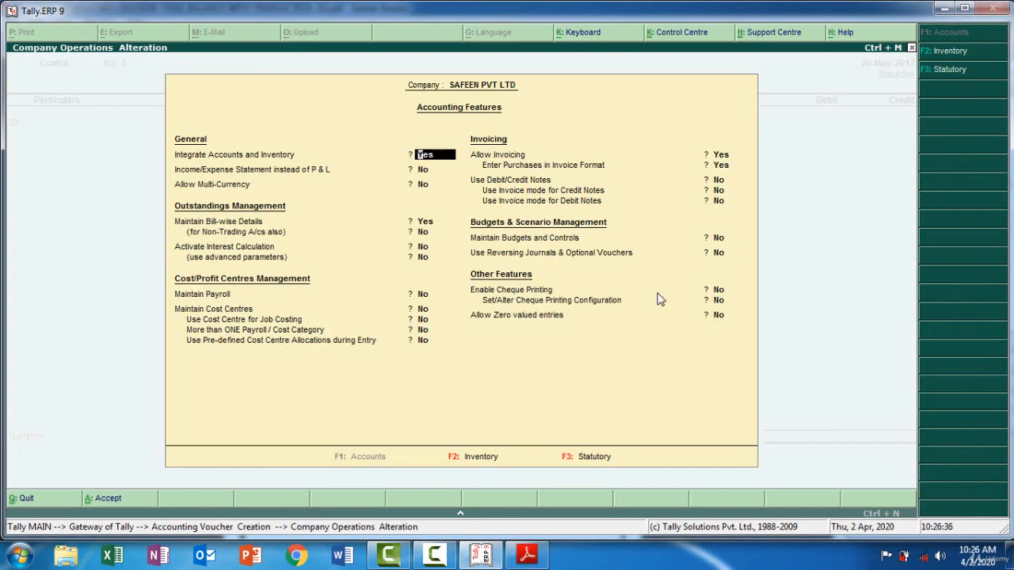
key(Return)
key(Return)
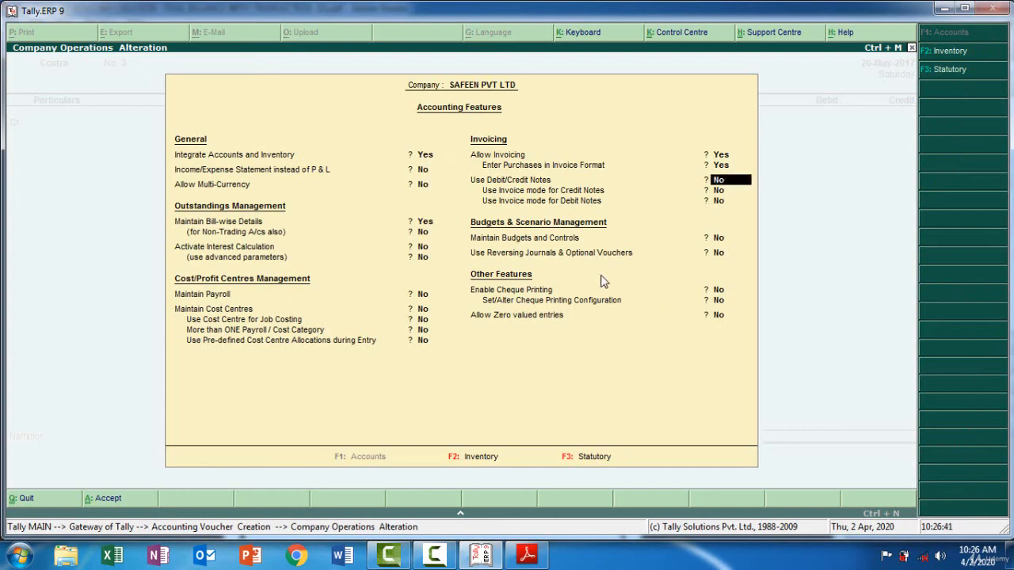
text(yes)
key(Return)
key(Return)
key(Return)
key(Return)
key(Return)
key(Return)
key(Return)
key(Return)
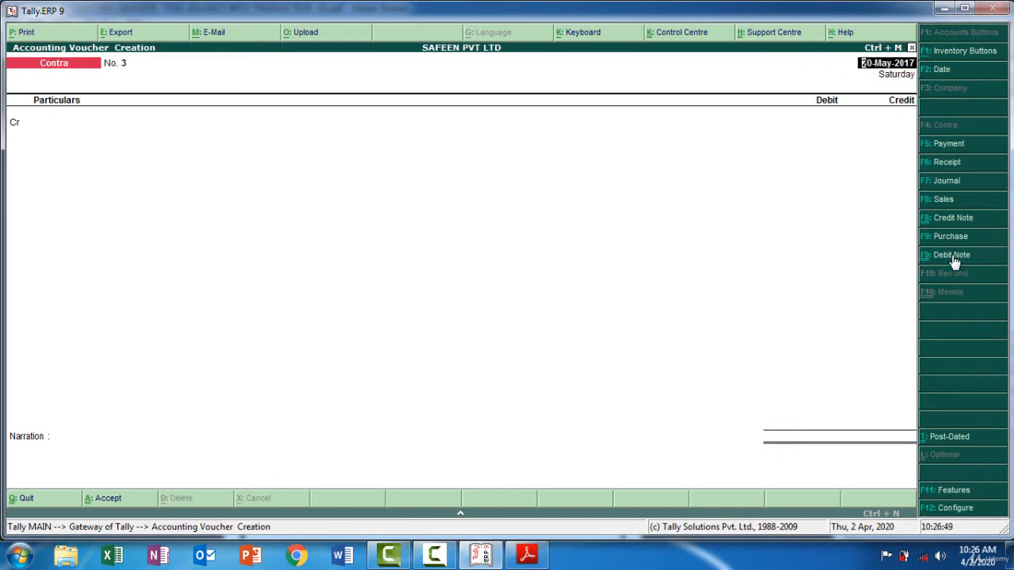
Start a debit note voucher and date it 22-05, per the COMPAQ Ltd transaction in the PDF
click(481, 554)
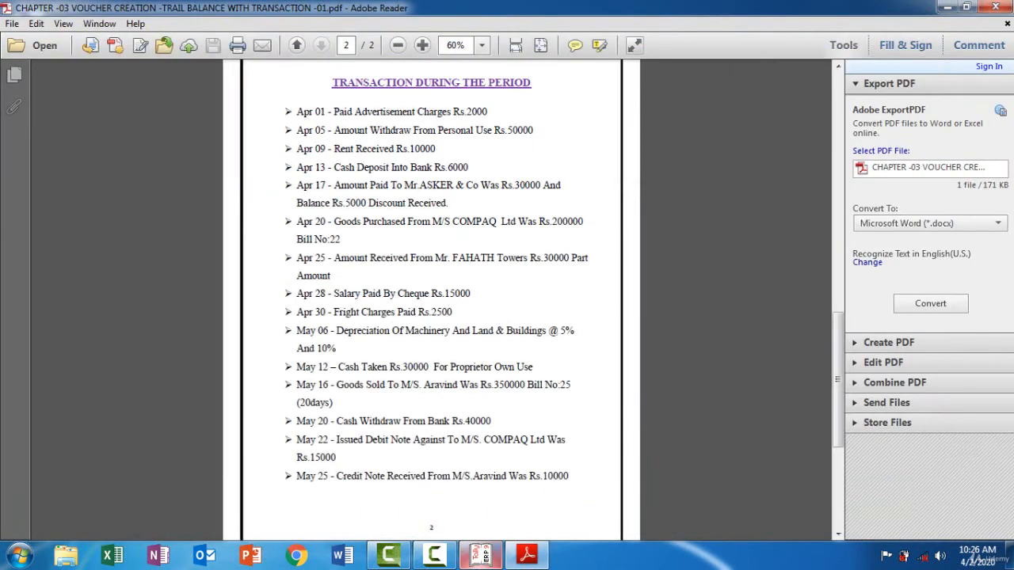
click(481, 555)
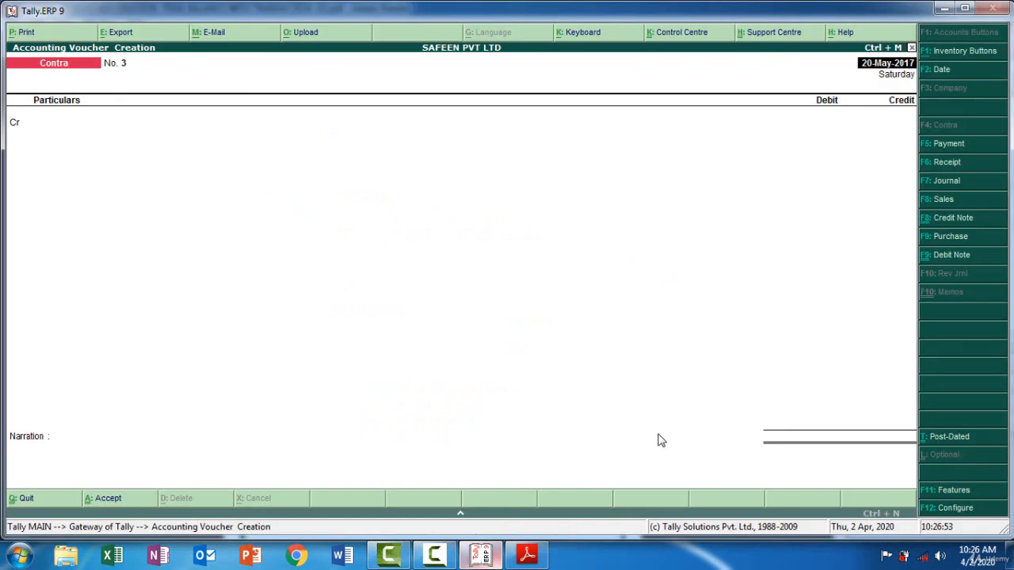
click(953, 255)
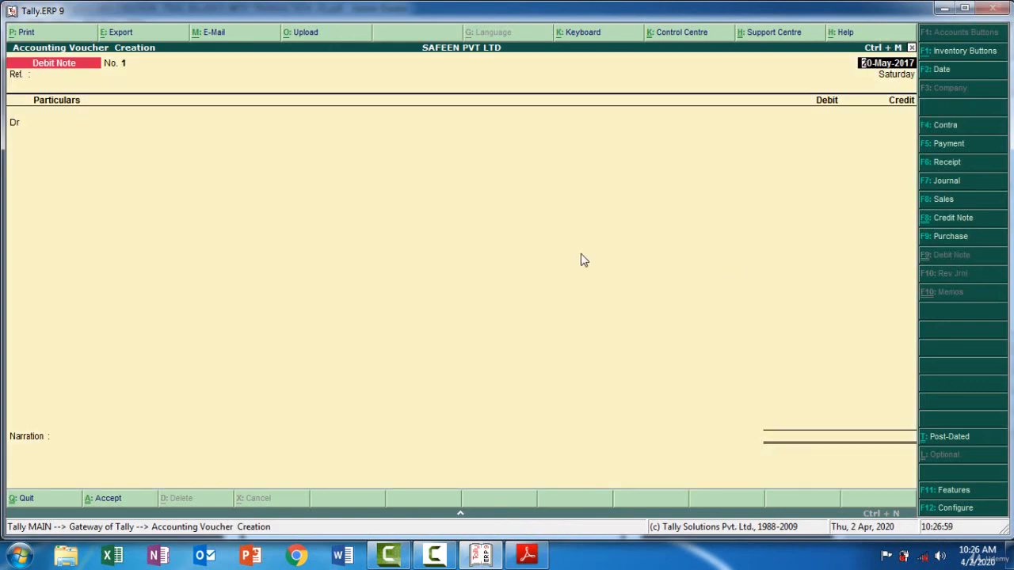
key(F2)
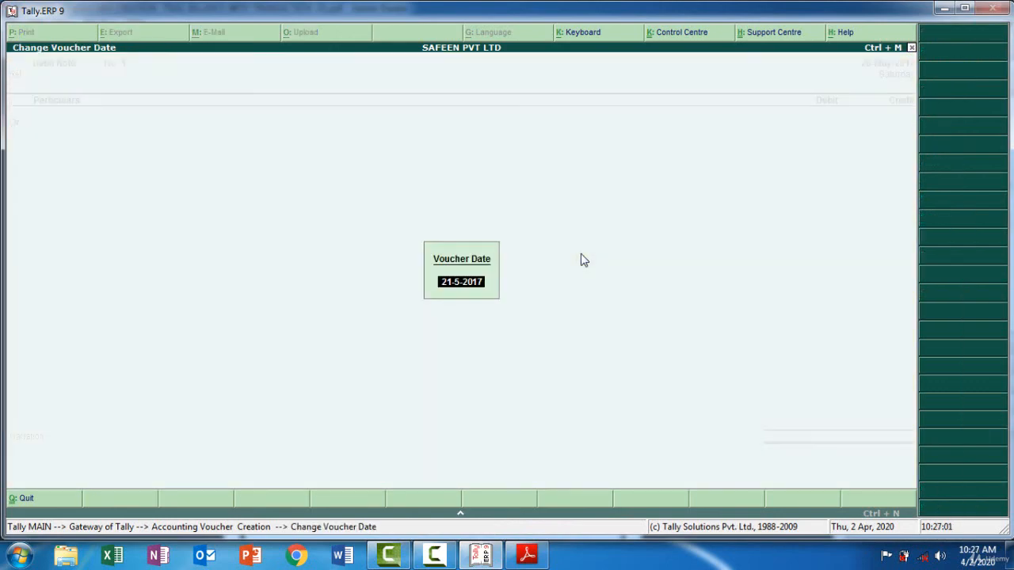
click(481, 557)
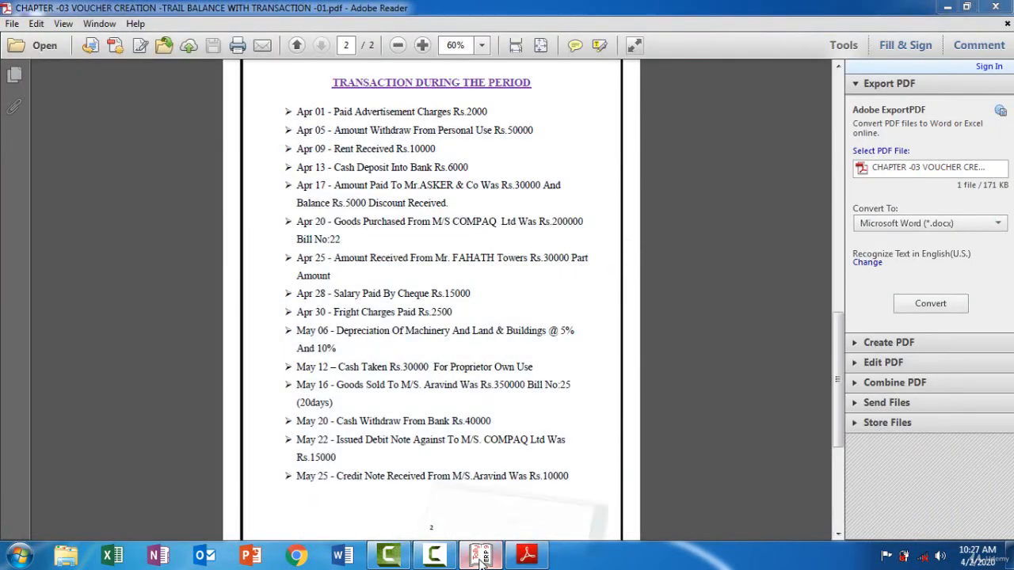
click(481, 557)
text(22-0)
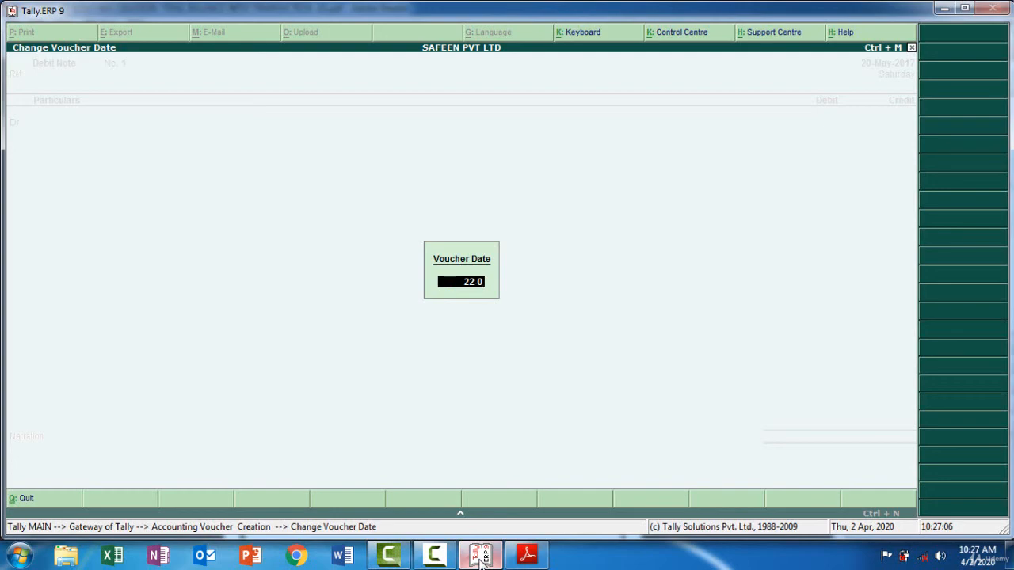
text(5)
key(Return)
key(Return)
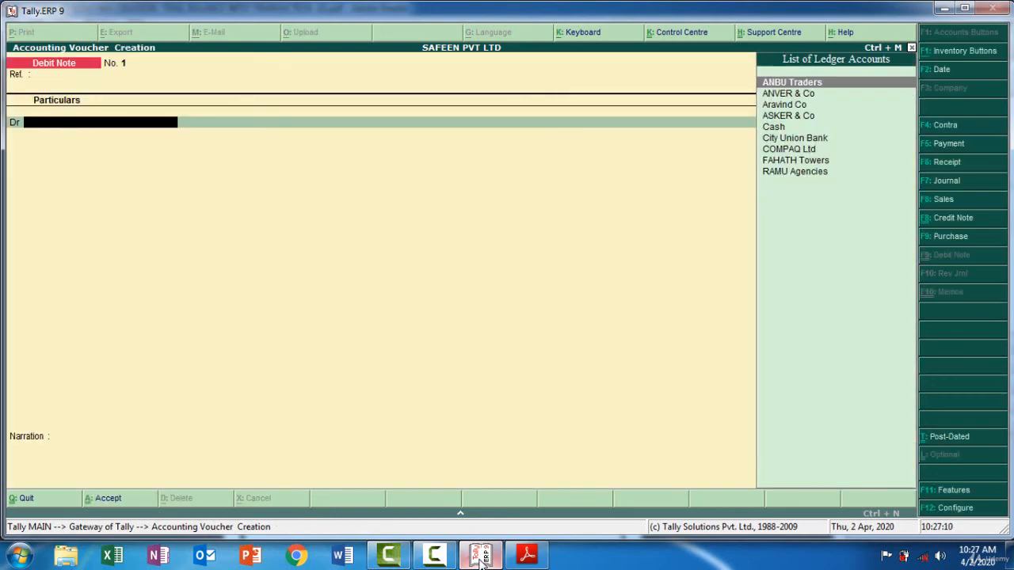
Debit COMPAQ Ltd with 15000 in the debit note, following the May 22 entry in the PDF
click(480, 557)
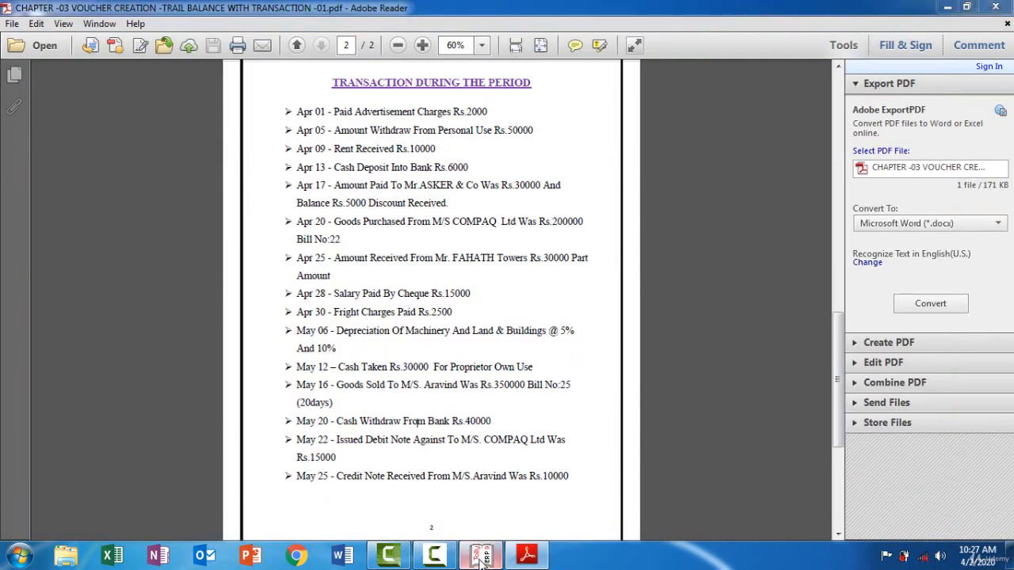
click(481, 557)
key(Down)
key(Down)
key(Down)
key(Down)
key(Down)
key(Down)
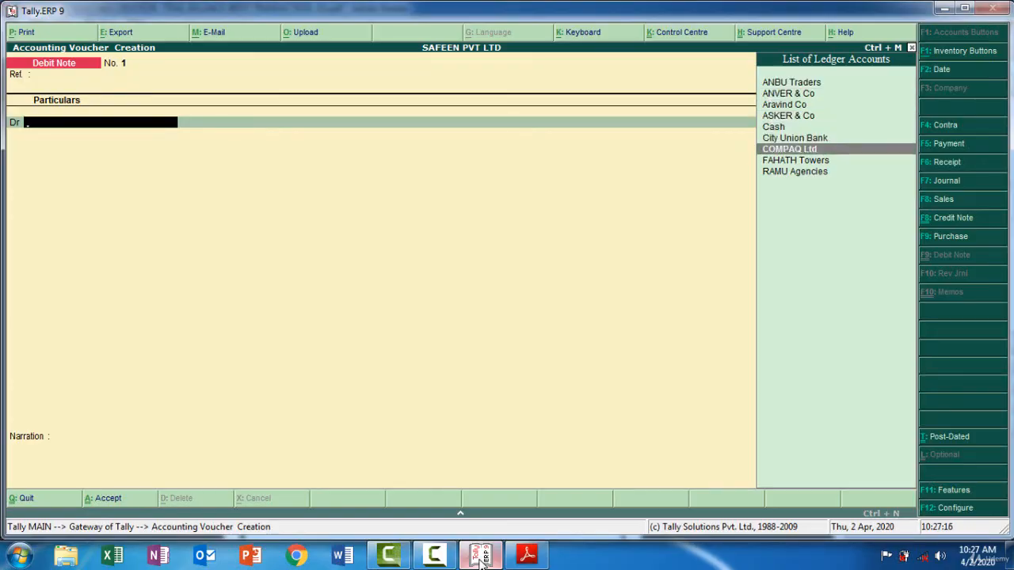
key(Return)
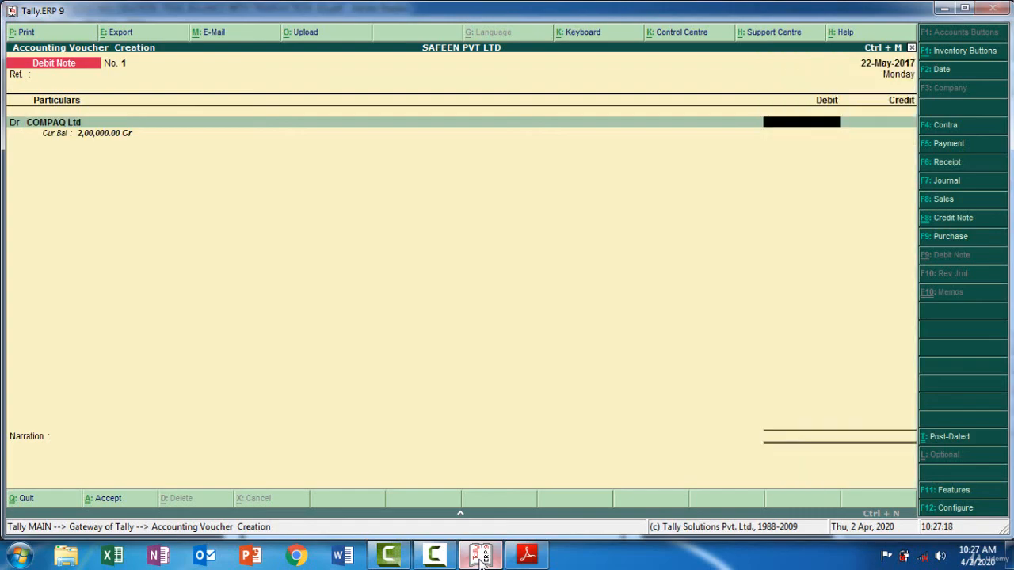
click(481, 557)
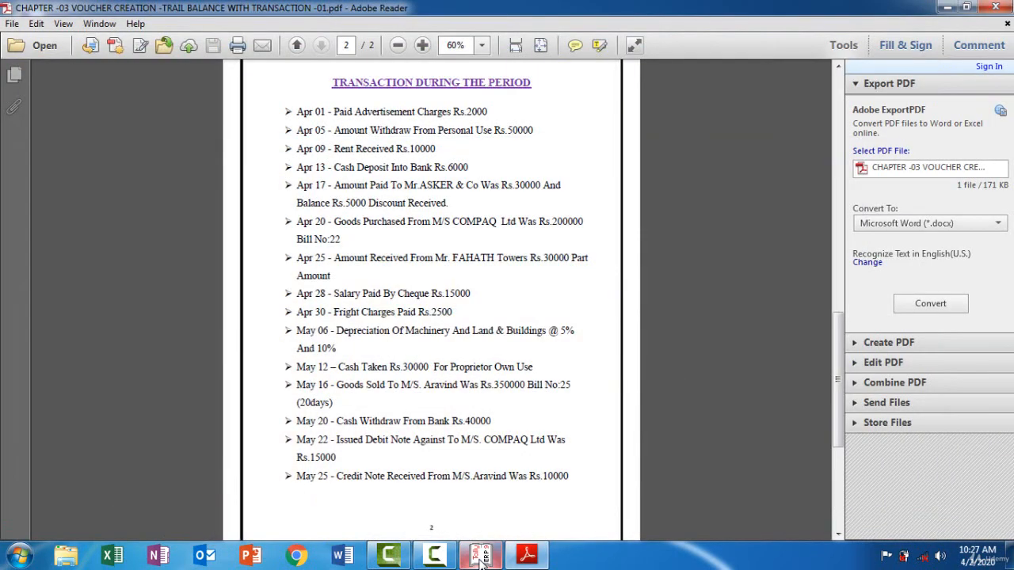
click(481, 557)
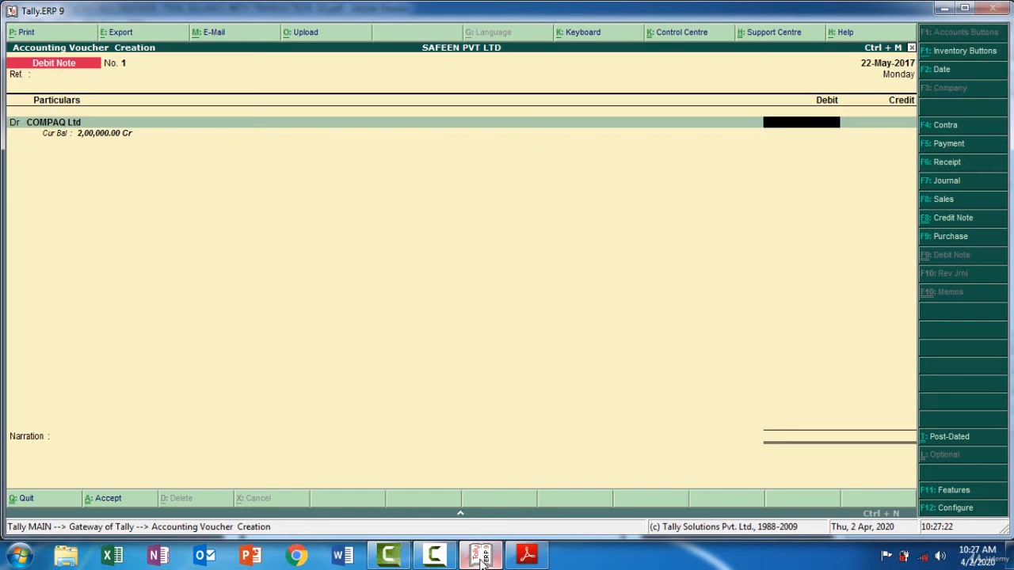
text(15000)
key(Return)
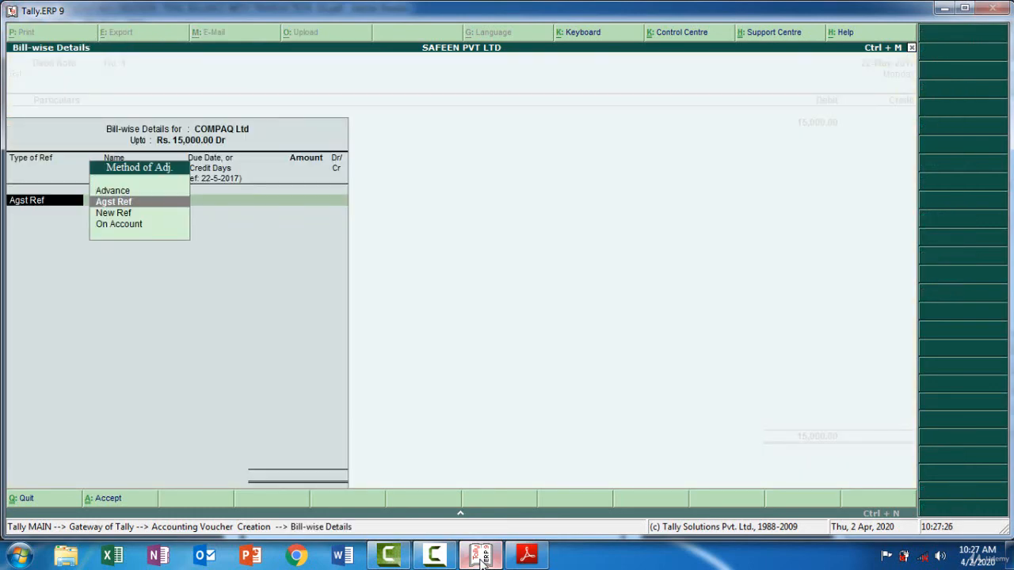
Allocate COMPAQ Ltd's 15,000 debit as Agst Ref to pending bill 22 in the bill-wise details
key(Return)
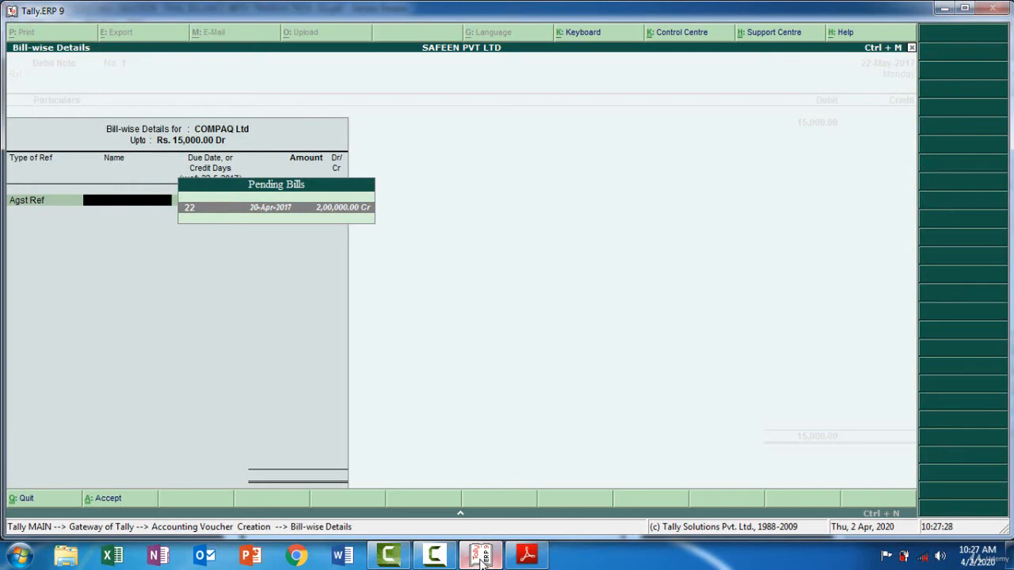
click(482, 559)
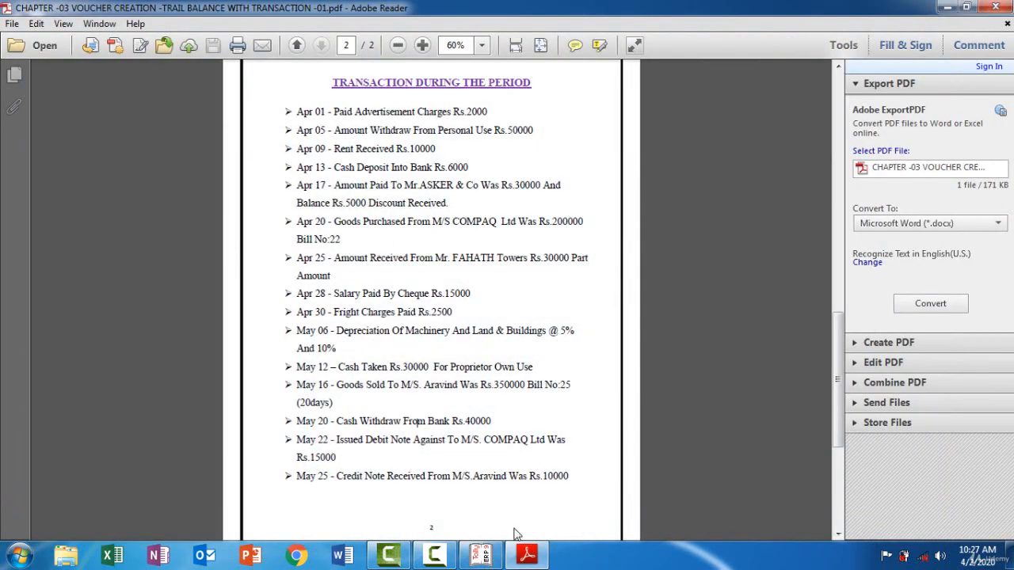
click(481, 559)
key(Return)
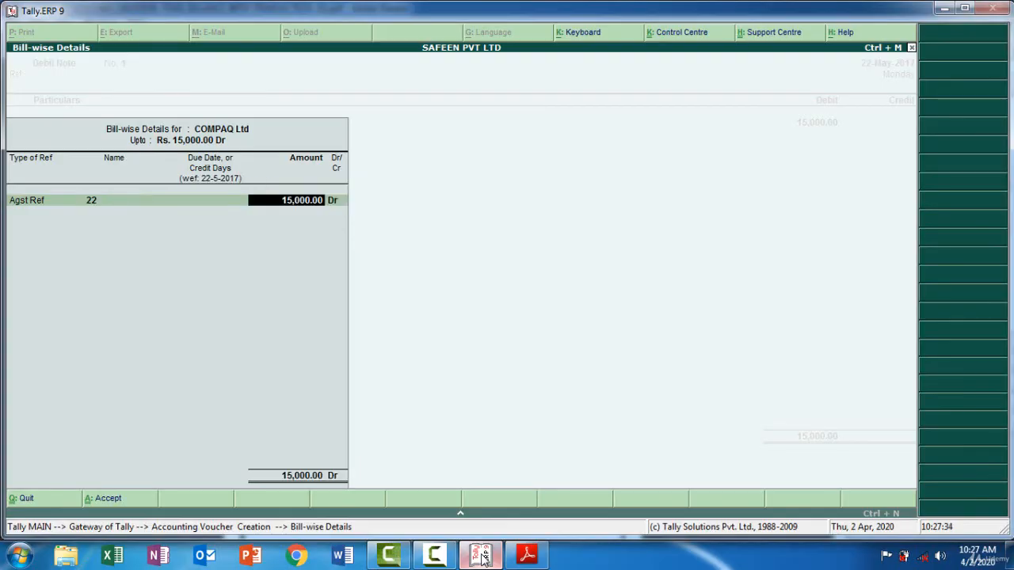
key(Return)
key(Return)
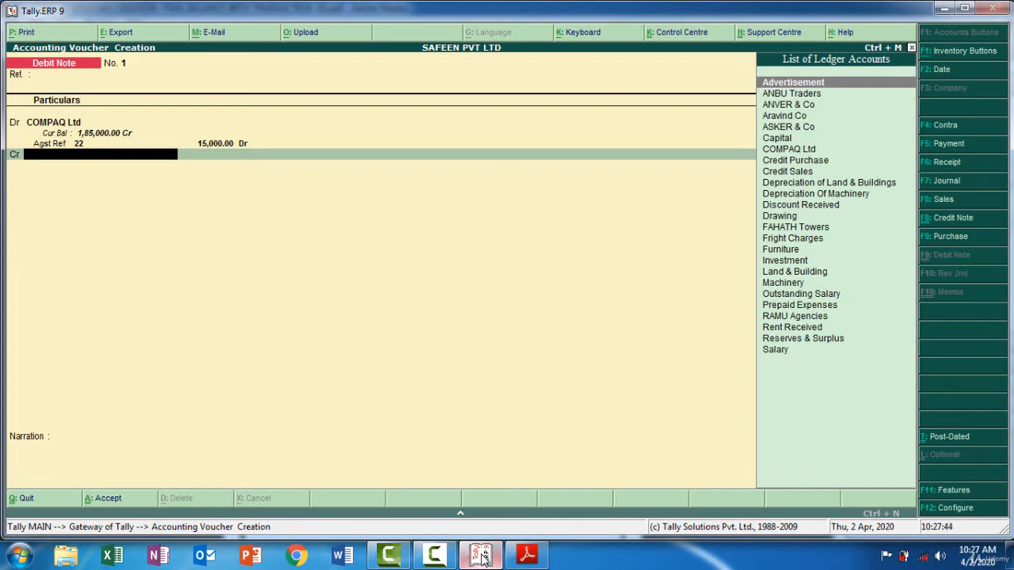
Credit the Credit Purchase ledger with 15,000, leaving its inventory allocations empty
text(C)
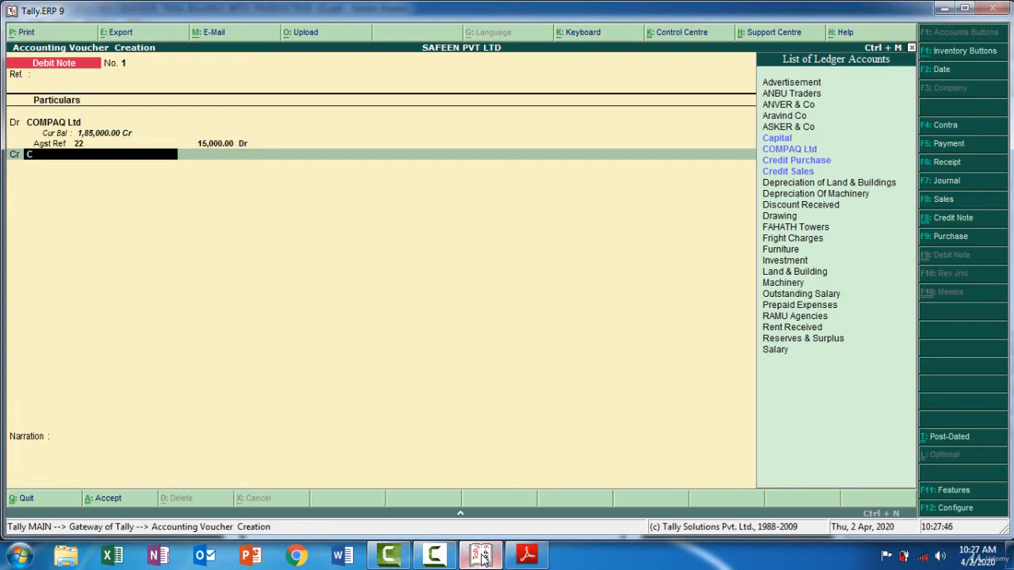
text(r)
key(Return)
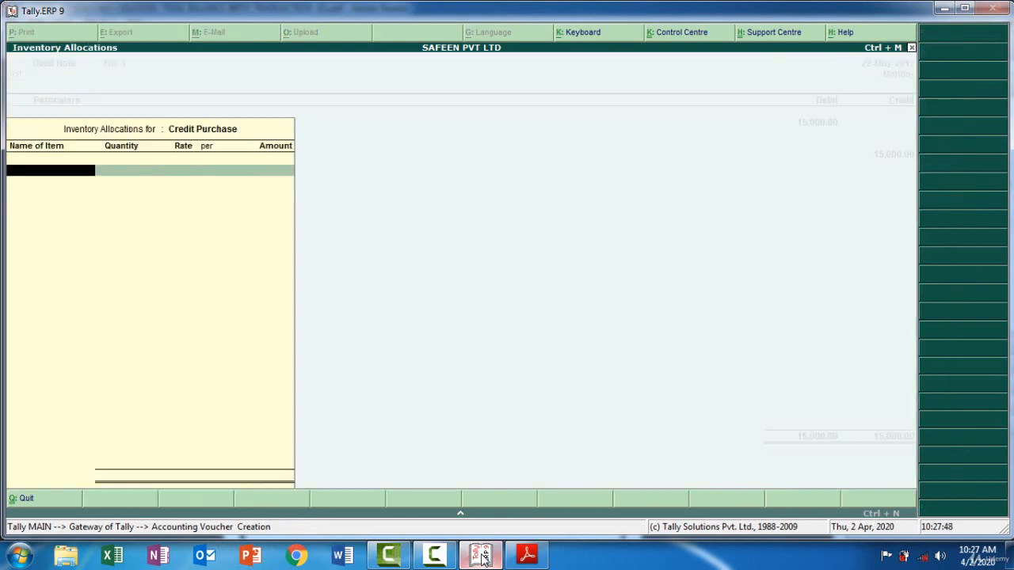
key(Return)
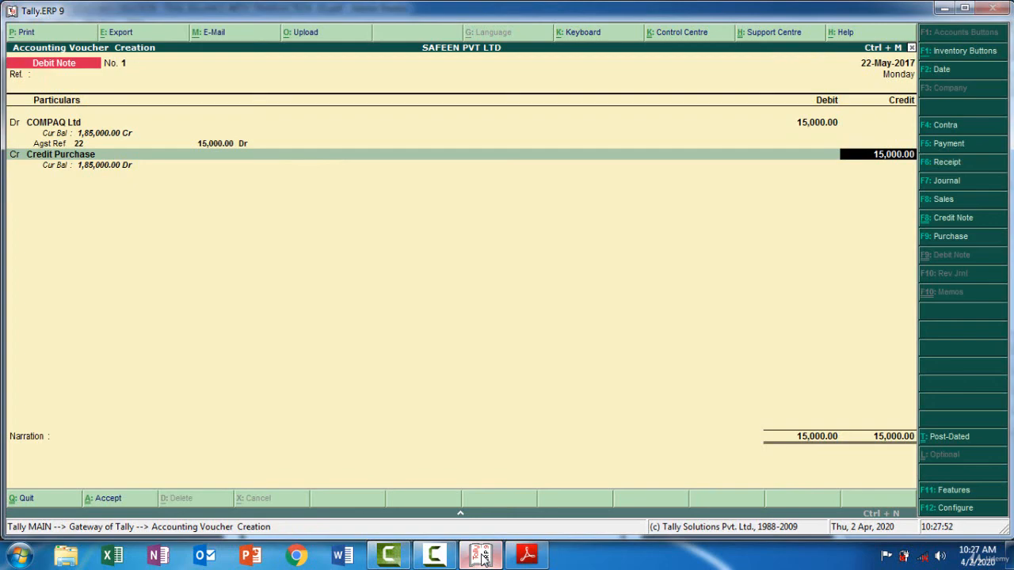
key(Return)
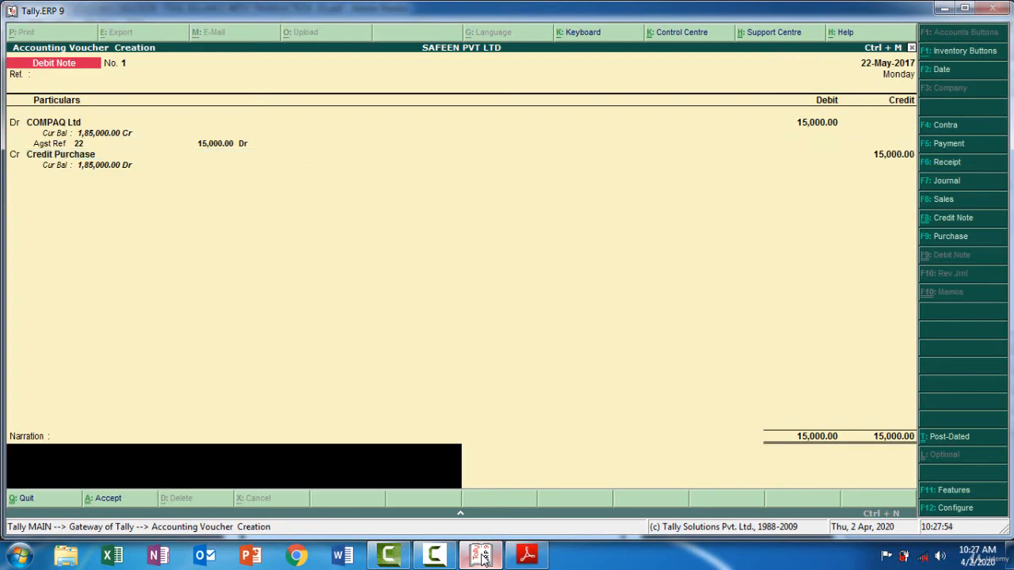
Enter the narration "Purchase return 15000 to compaq" and save the debit note voucher
text(Purchase return 15000 to)
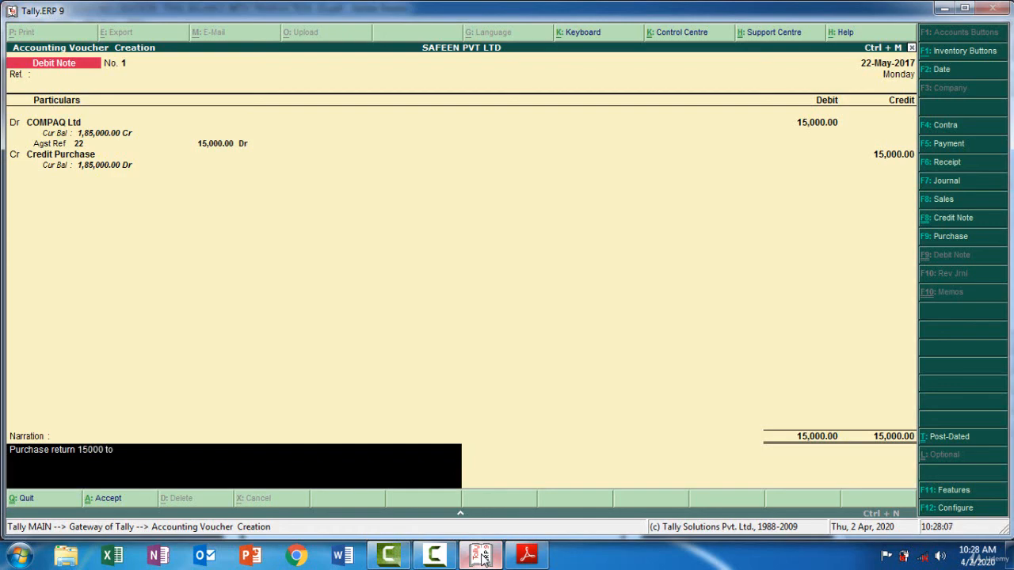
click(484, 557)
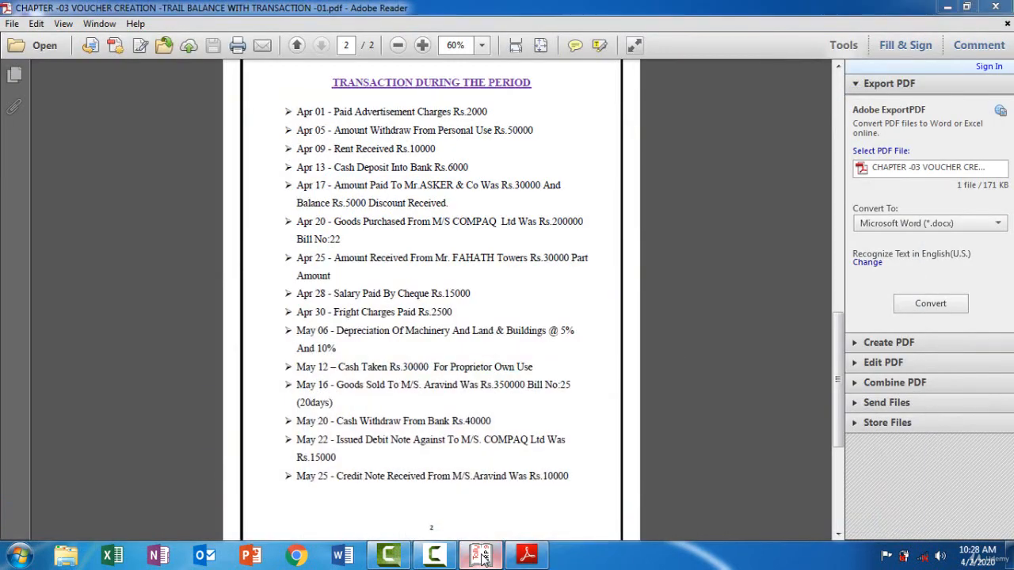
click(484, 557)
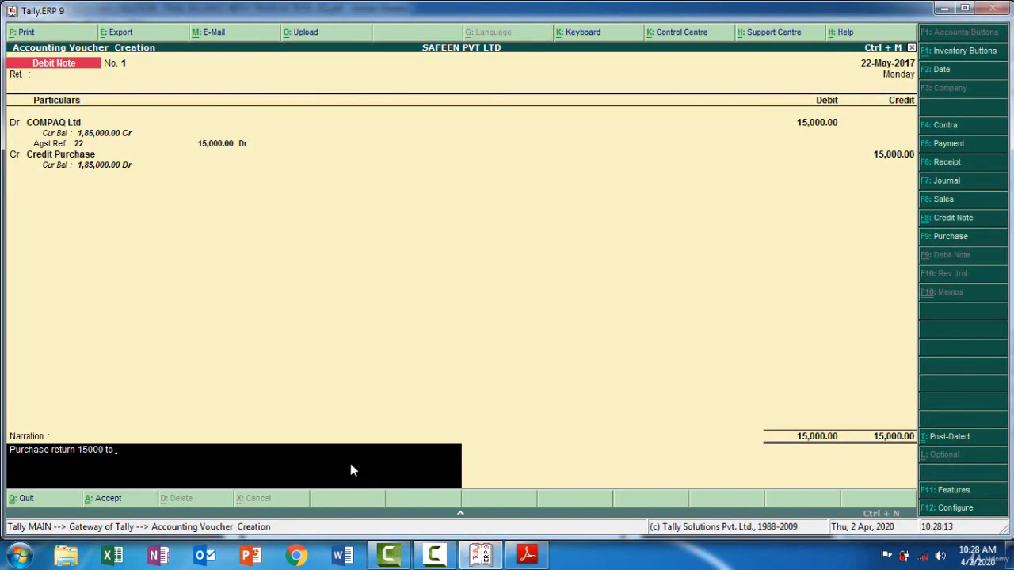
text(compaq)
key(Return)
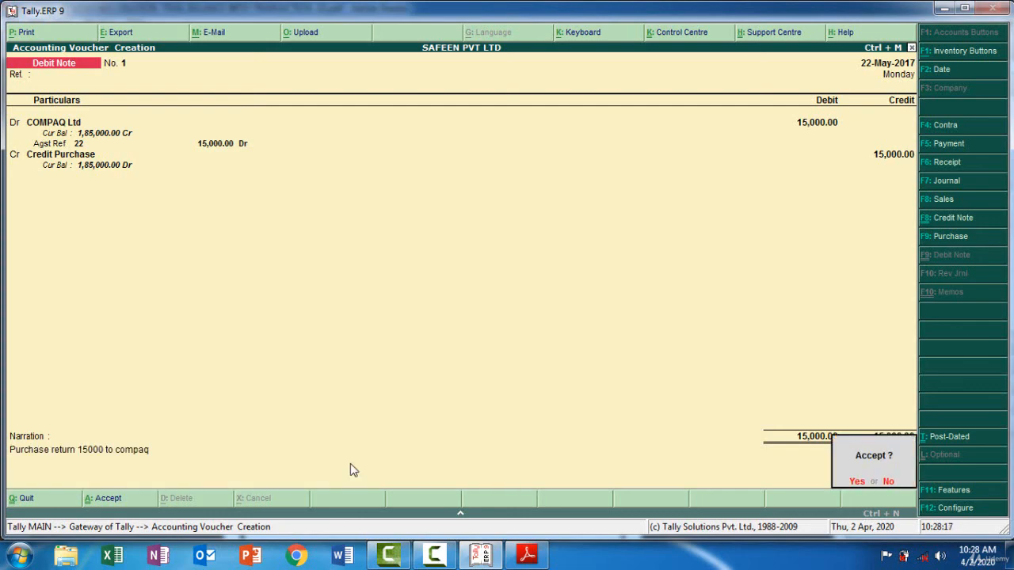
key(Return)
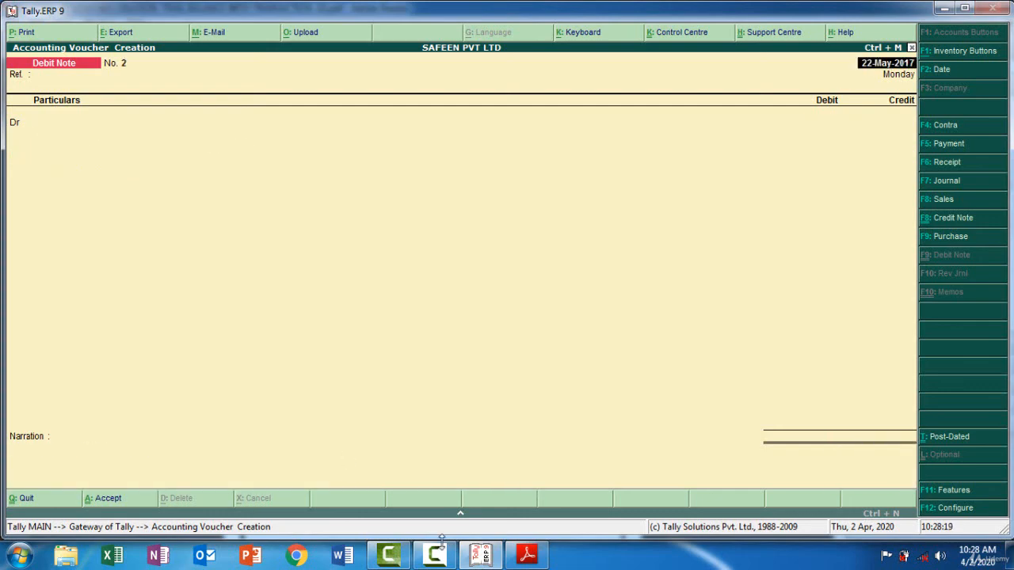
Start a credit note voucher dated 25 May 2017 for the PDF's May 25 transaction
click(469, 561)
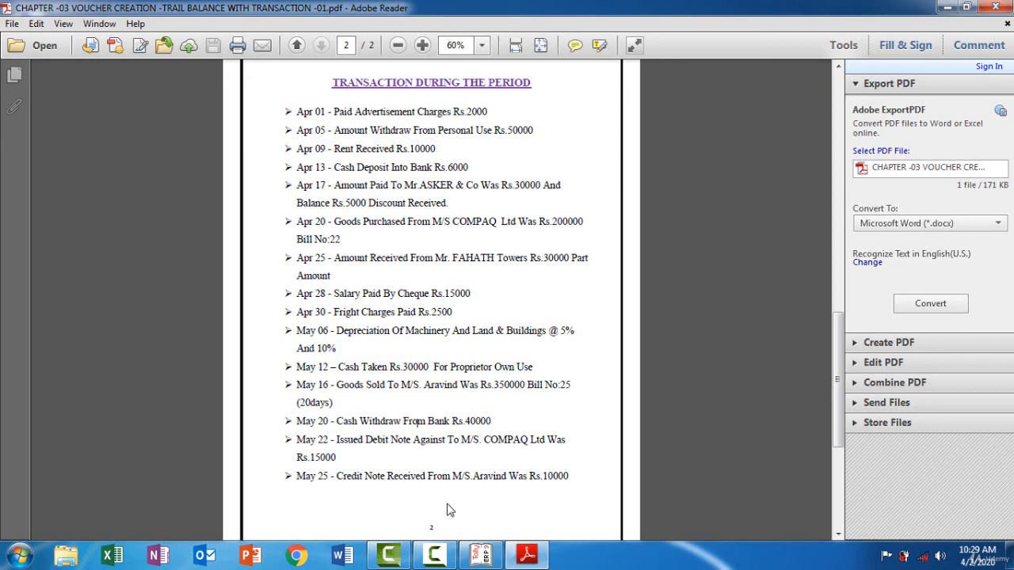
click(484, 557)
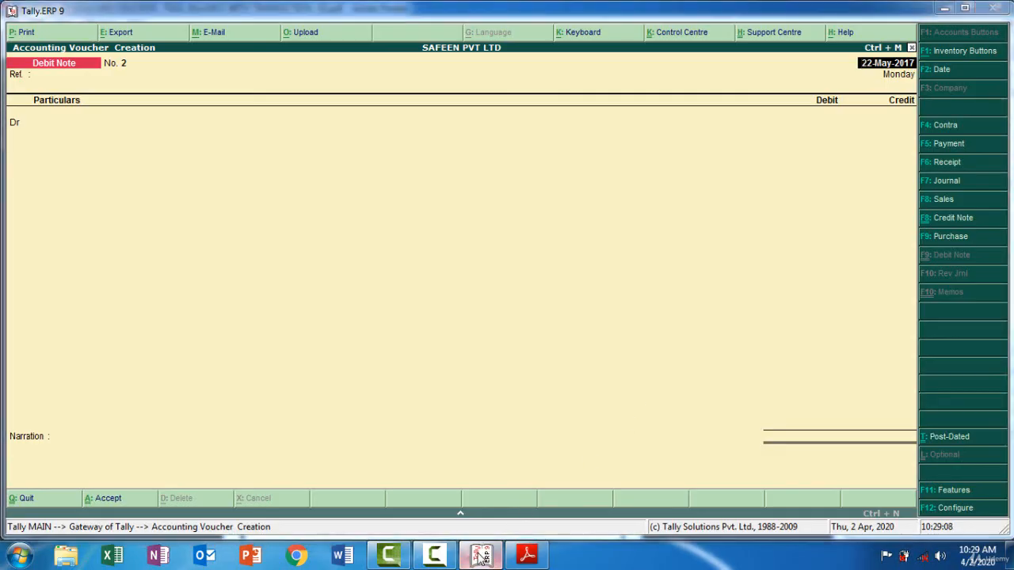
click(480, 557)
click(480, 557)
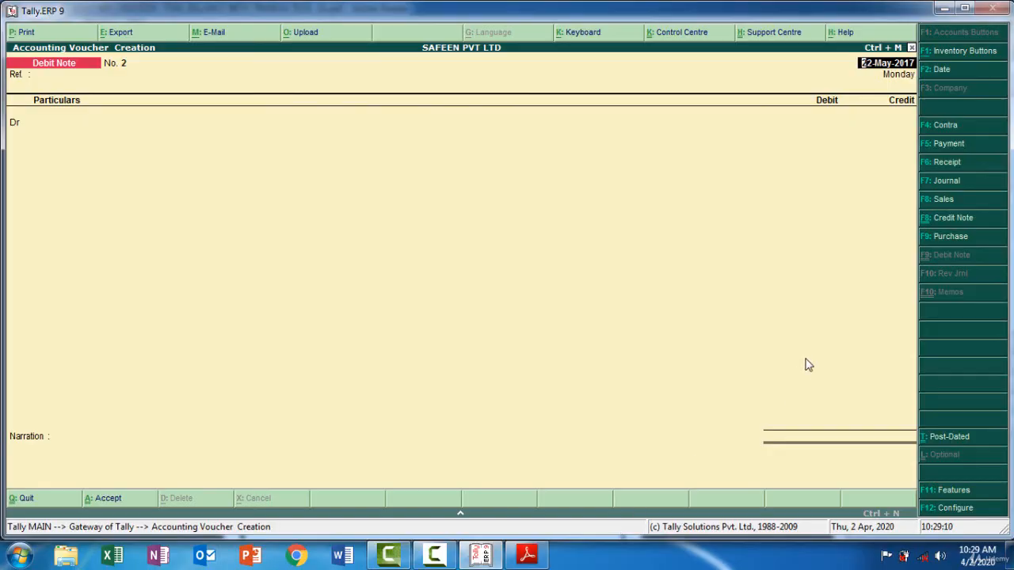
click(946, 221)
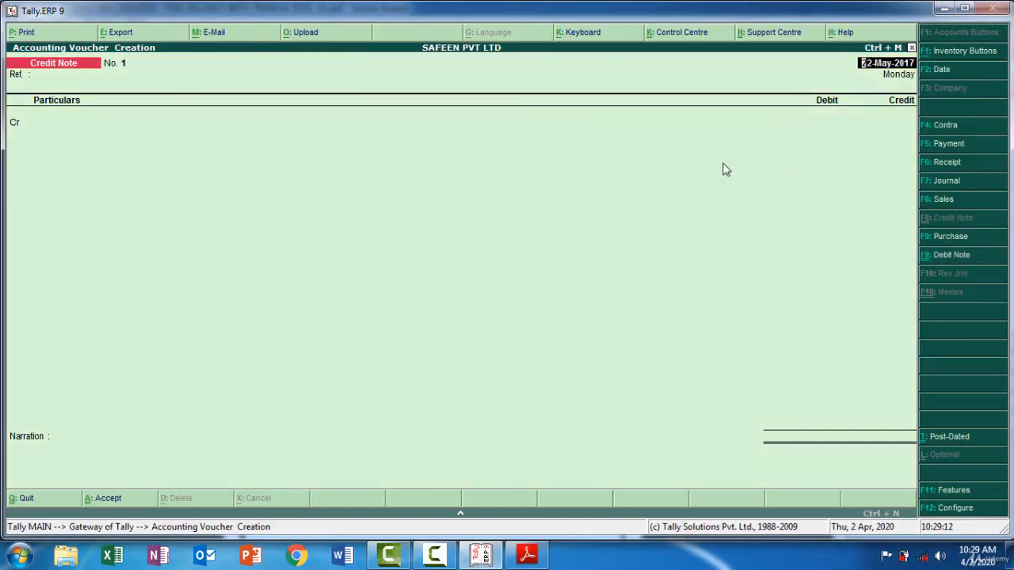
key(F2)
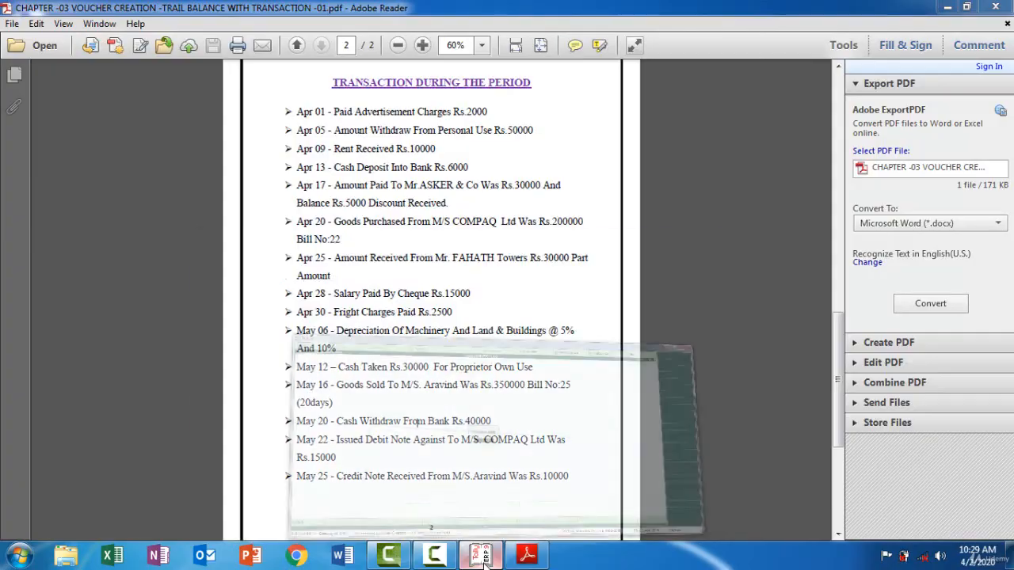
click(485, 558)
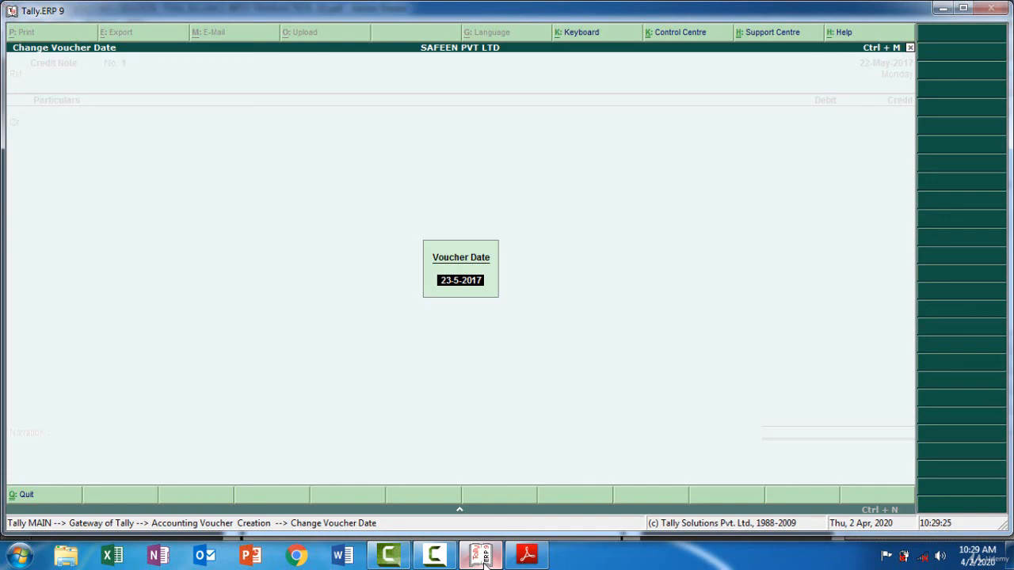
text(25)
key(Return)
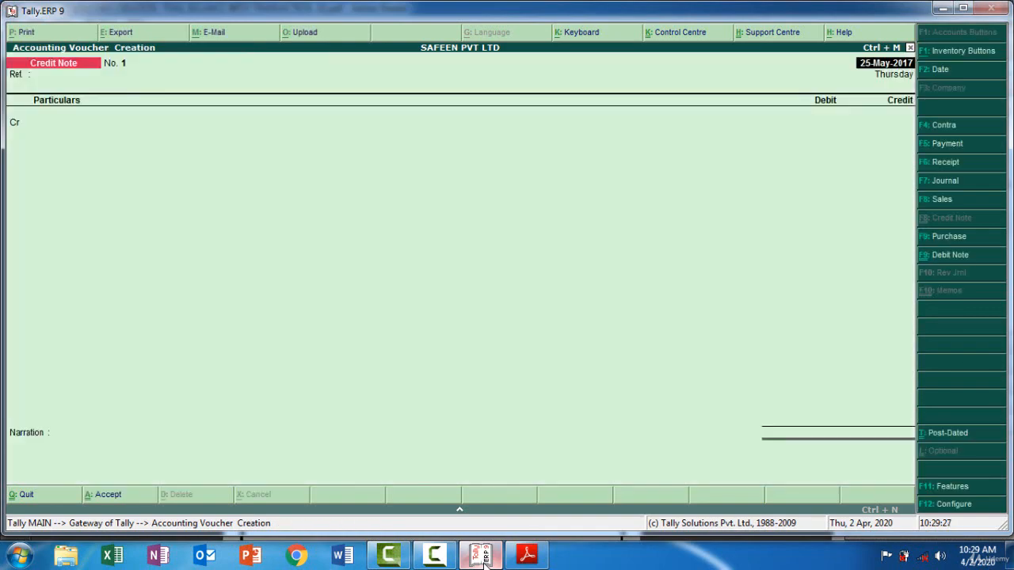
key(Return)
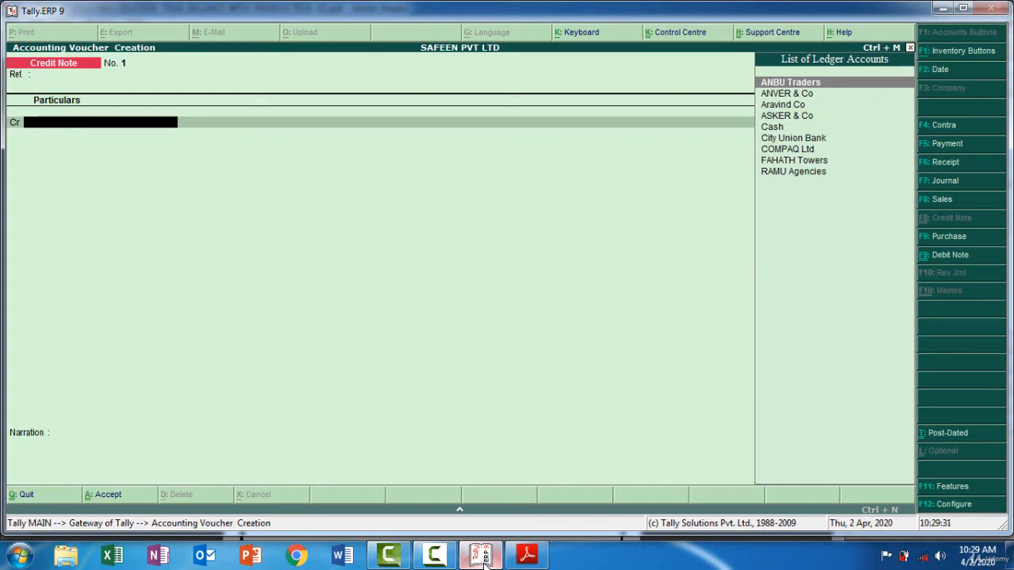
Credit Aravind Co with 10000 in the credit note, checking the amount against the PDF
key(Down)
key(Down)
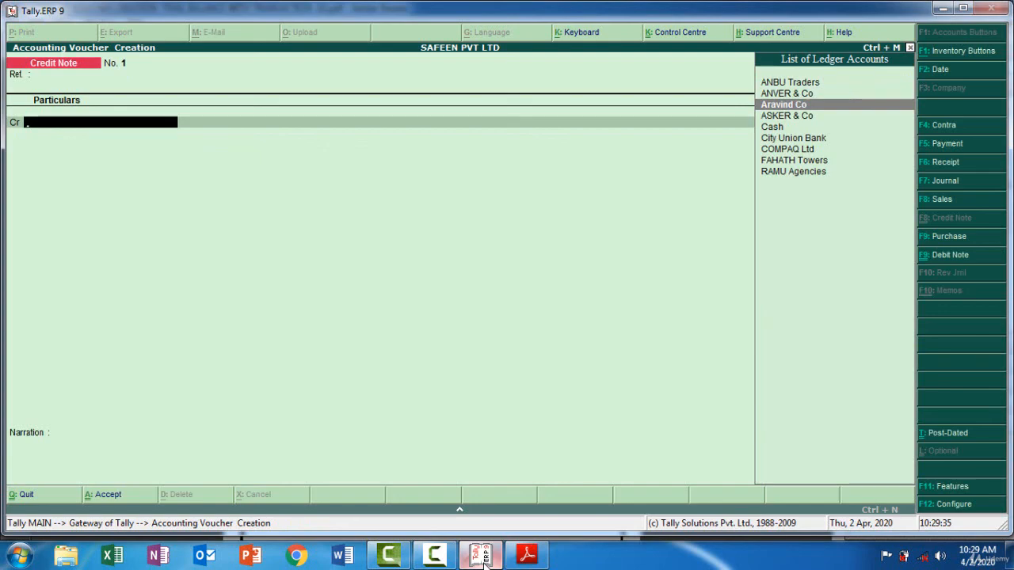
key(Return)
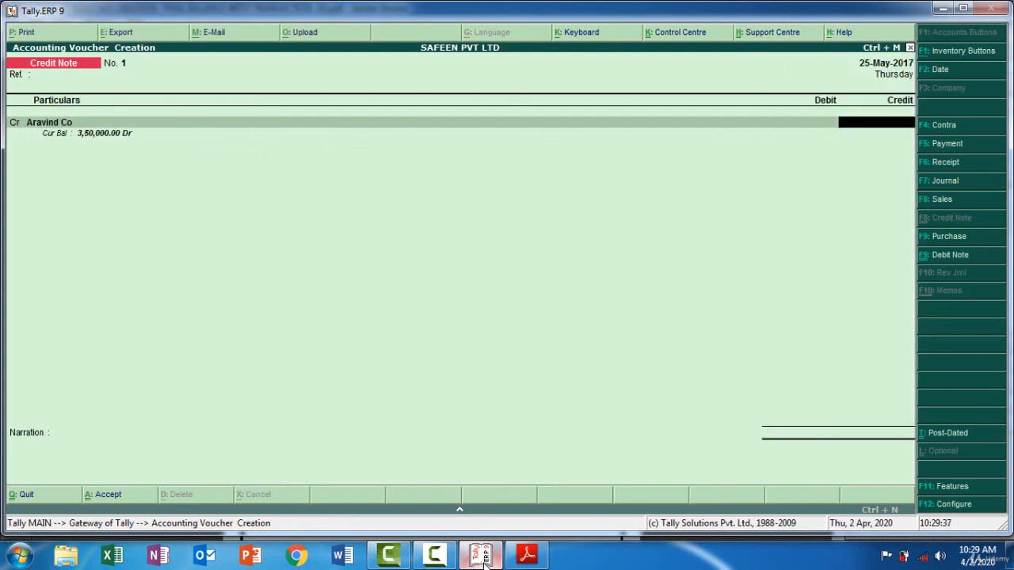
click(484, 559)
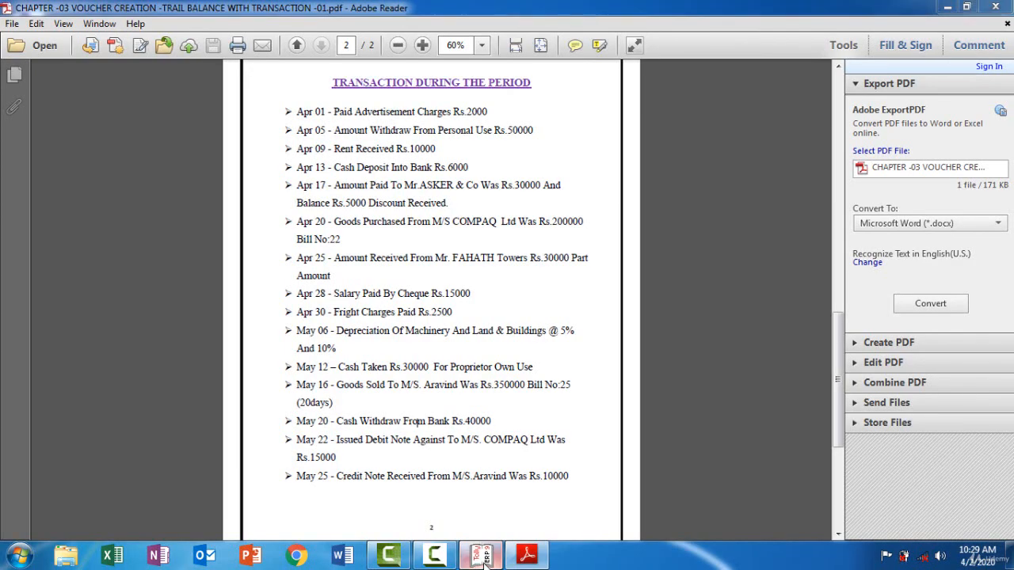
click(484, 559)
text(10000)
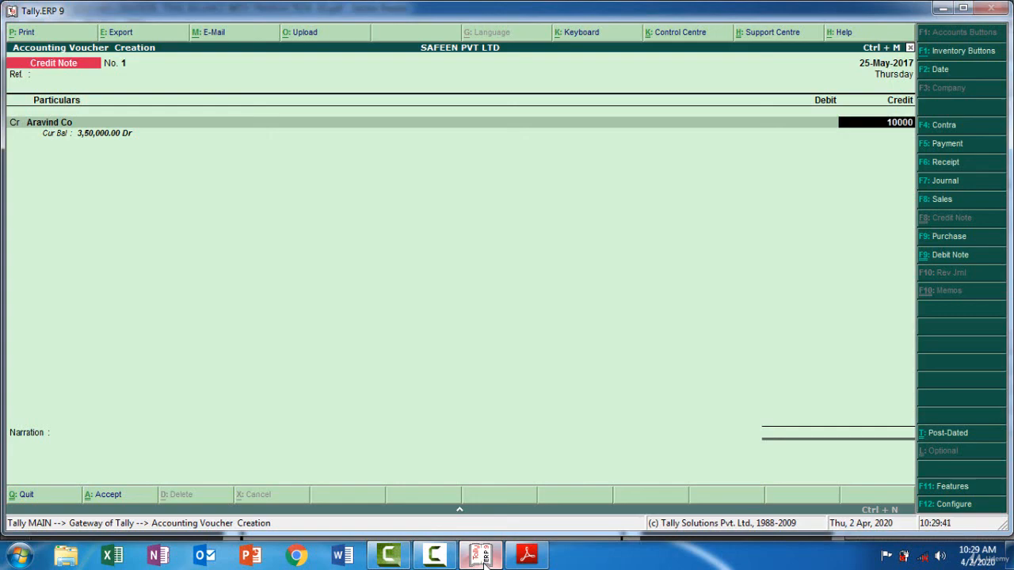
key(Return)
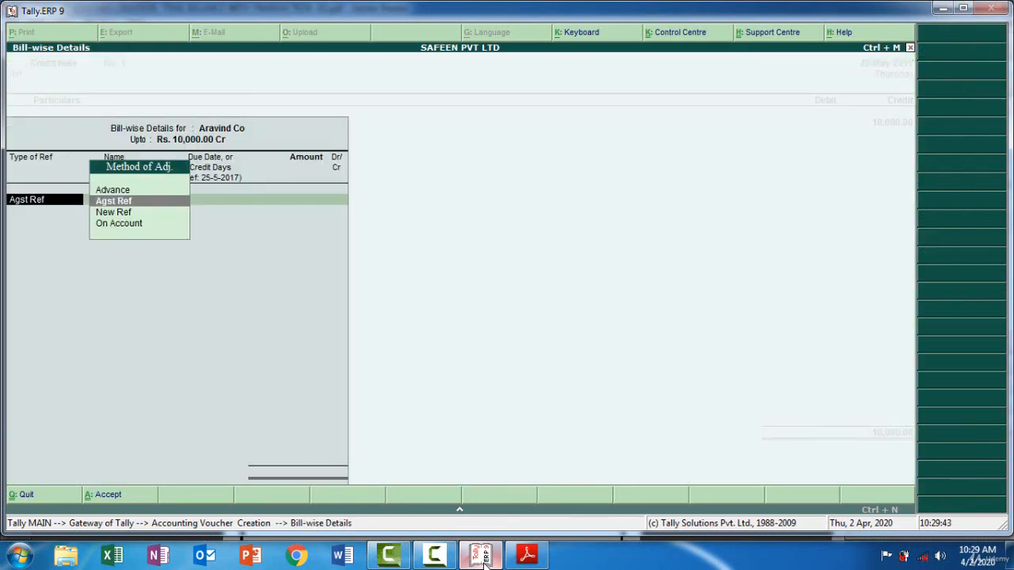
Allocate Aravind Co's 10,000 credit as Agst Ref to pending bill 25, per the May 16 sale in the PDF
click(481, 556)
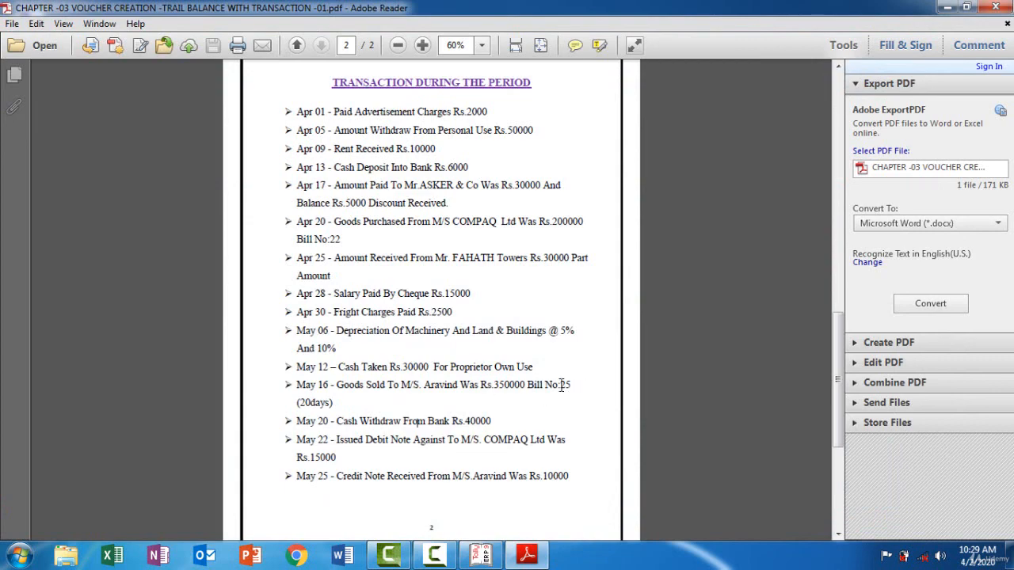
click(493, 562)
key(Return)
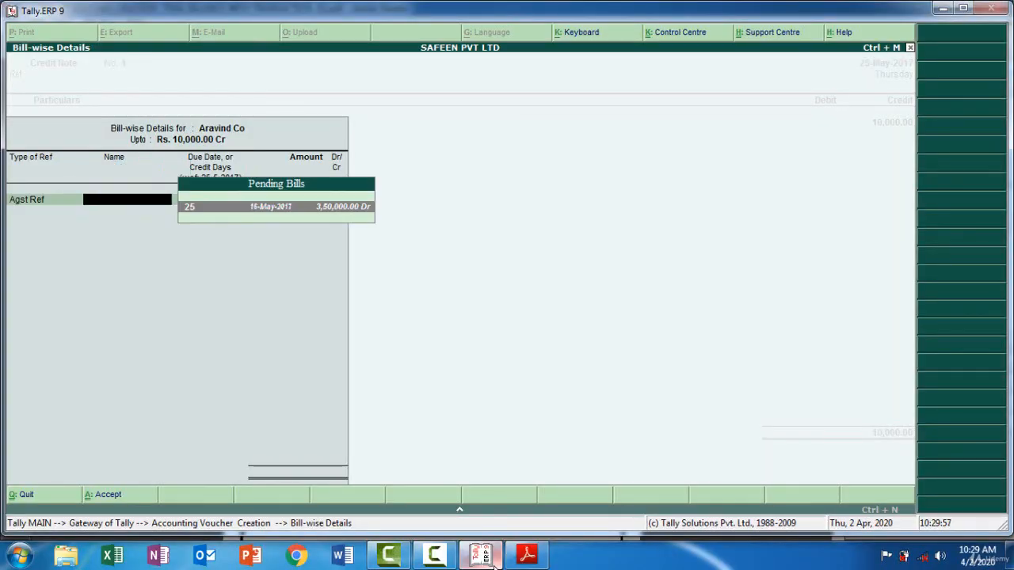
key(Return)
key(Return)
key(Return)
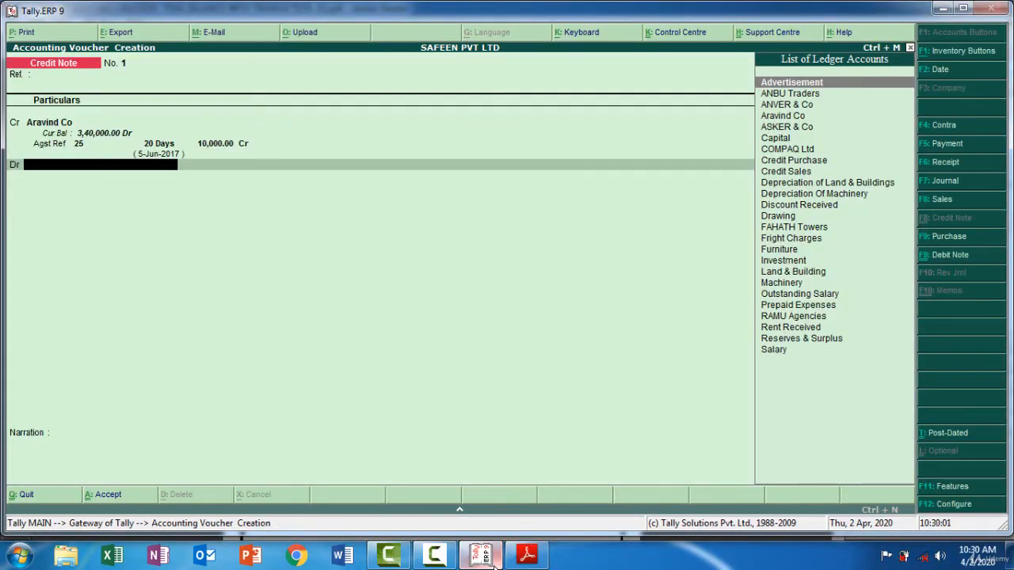
Debit Credit Sales with 10,000 in the credit note, leaving its inventory allocation empty
text(Cre)
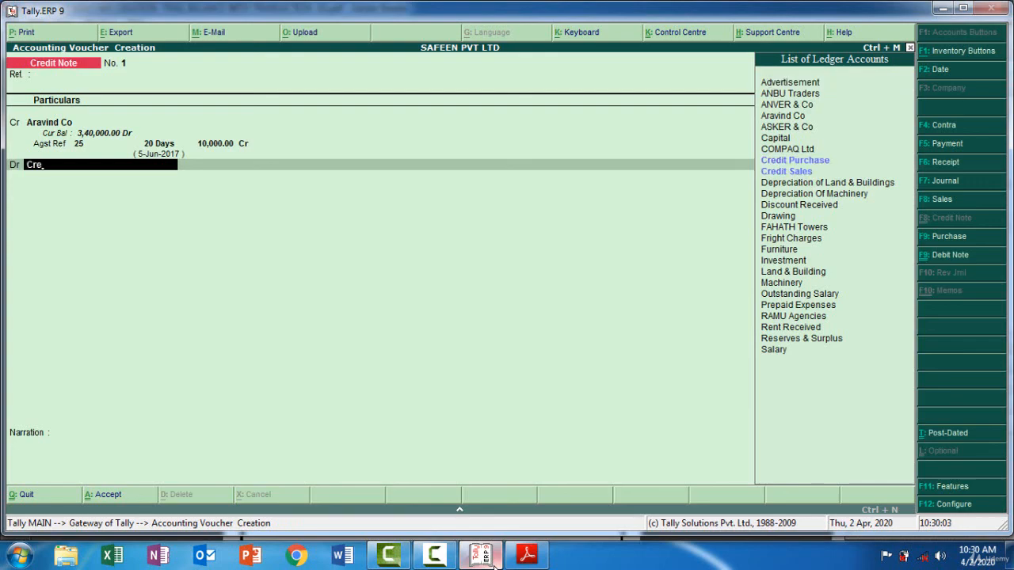
key(Down)
key(Return)
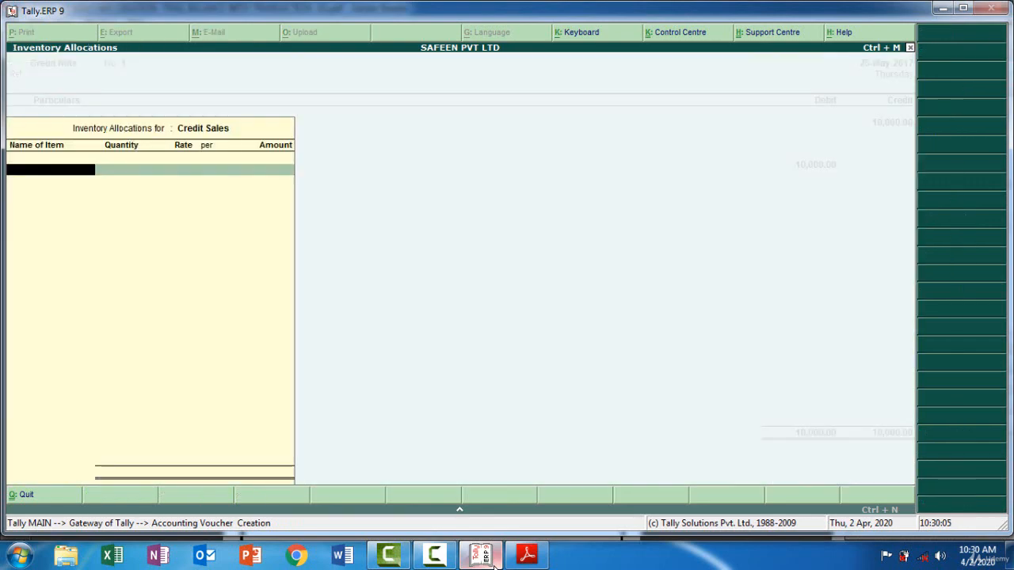
key(Return)
key(Return)
key(Return)
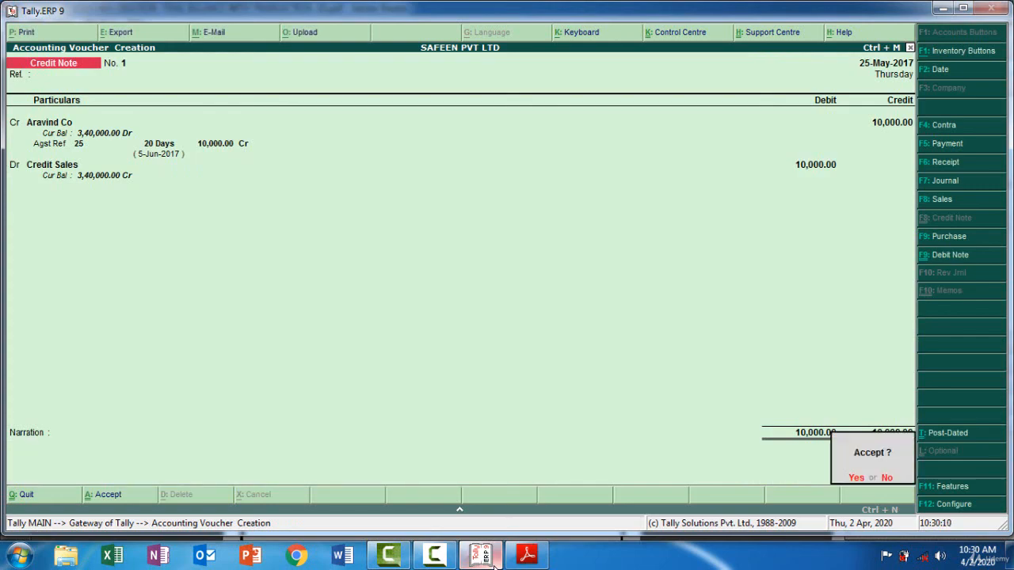
key(Return)
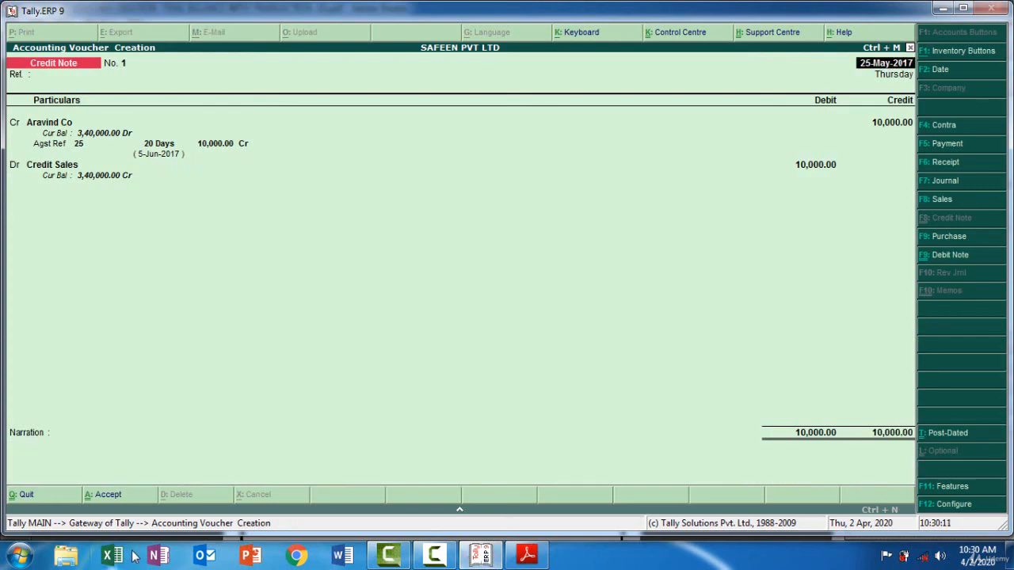
Enter the narration "being sales return 10000 from aravind" and save the credit note voucher
click(30, 462)
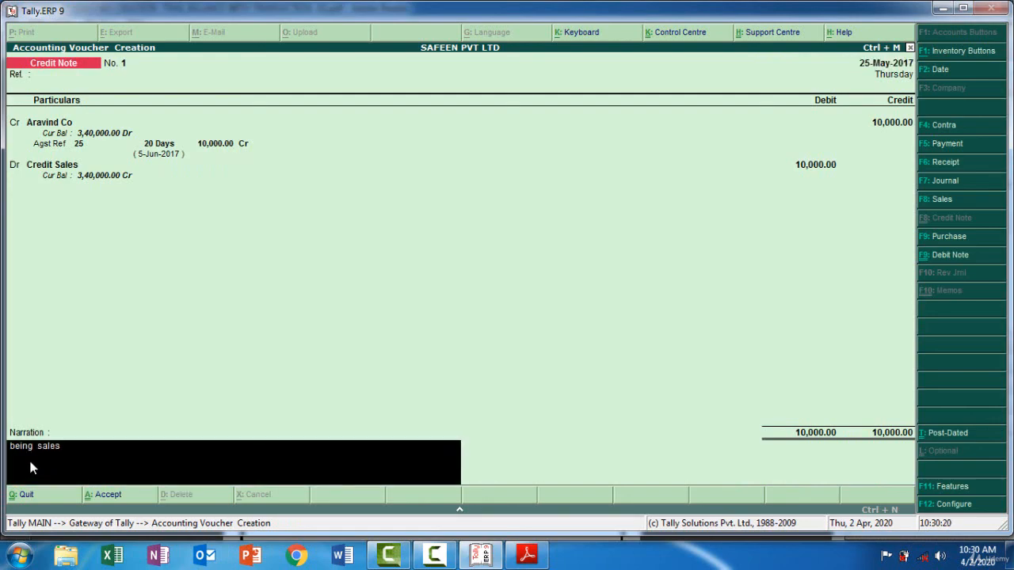
text(being sales return 10000 from aar)
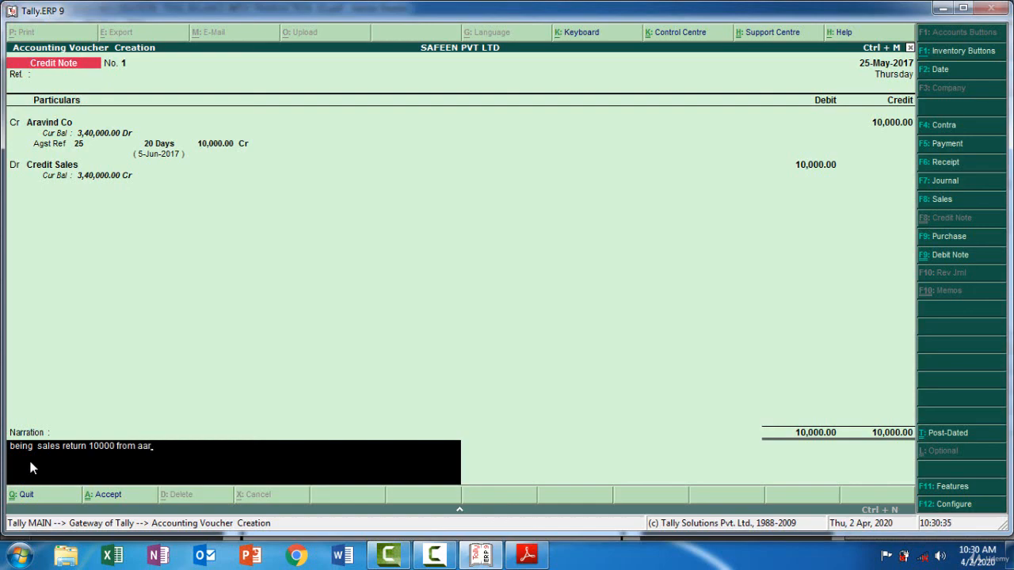
key(BackSpace)
key(BackSpace)
text(raavind)
key(BackSpace)
key(BackSpace)
key(BackSpace)
key(BackSpace)
key(BackSpace)
text(vind)
key(Return)
key(Return)
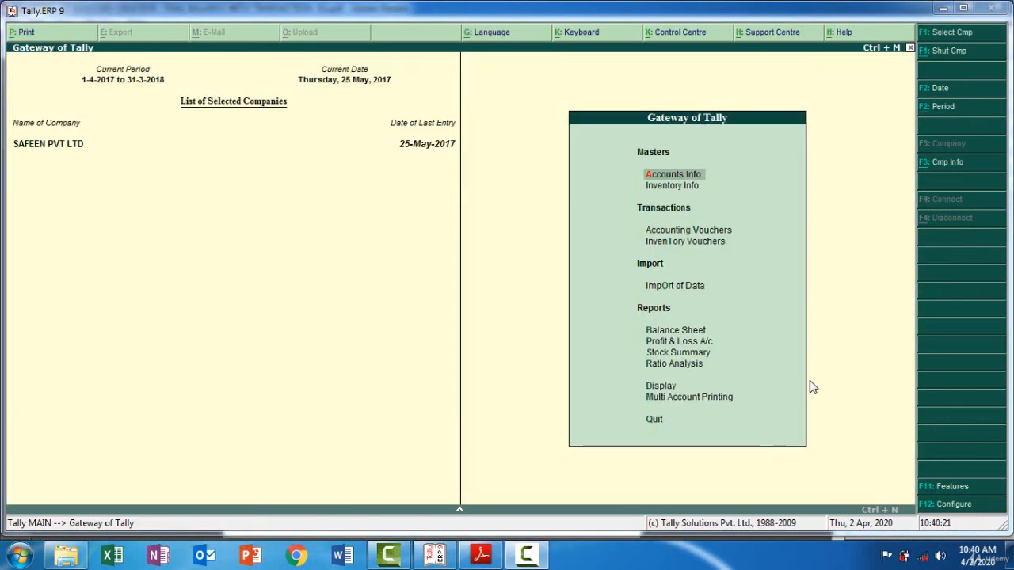
Switch to the PDF in Adobe Reader and show the Answers section on page 3
click(487, 556)
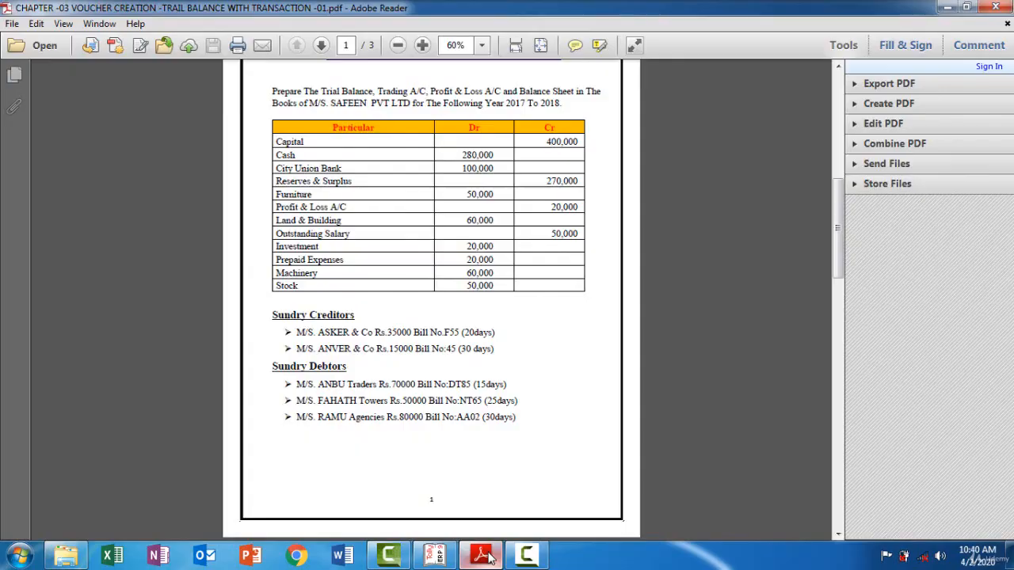
click(840, 453)
click(840, 454)
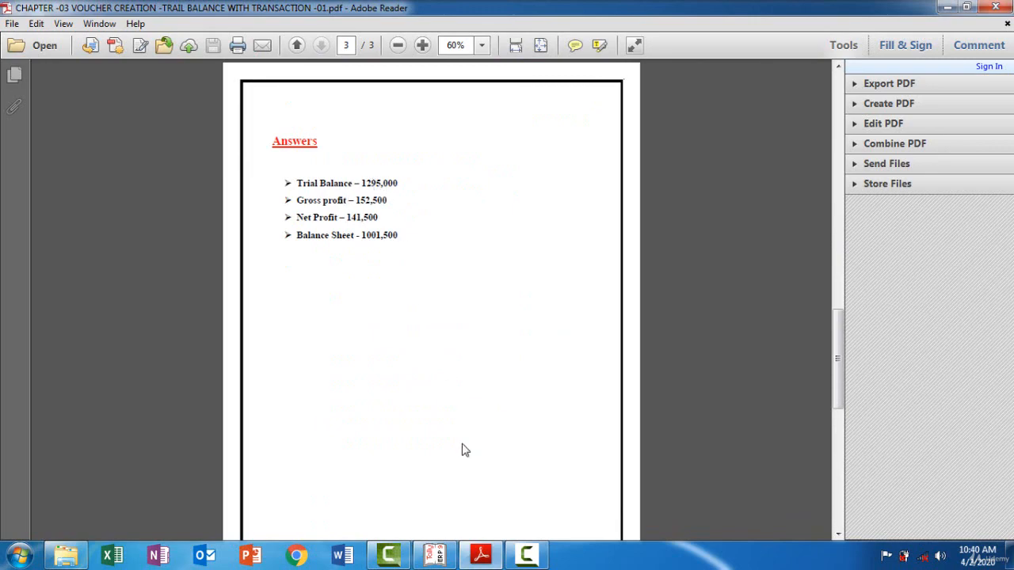
Open the Trial Balance in Tally.ERP 9 and compare its grand total with the PDF's Trial Balance answer
click(441, 556)
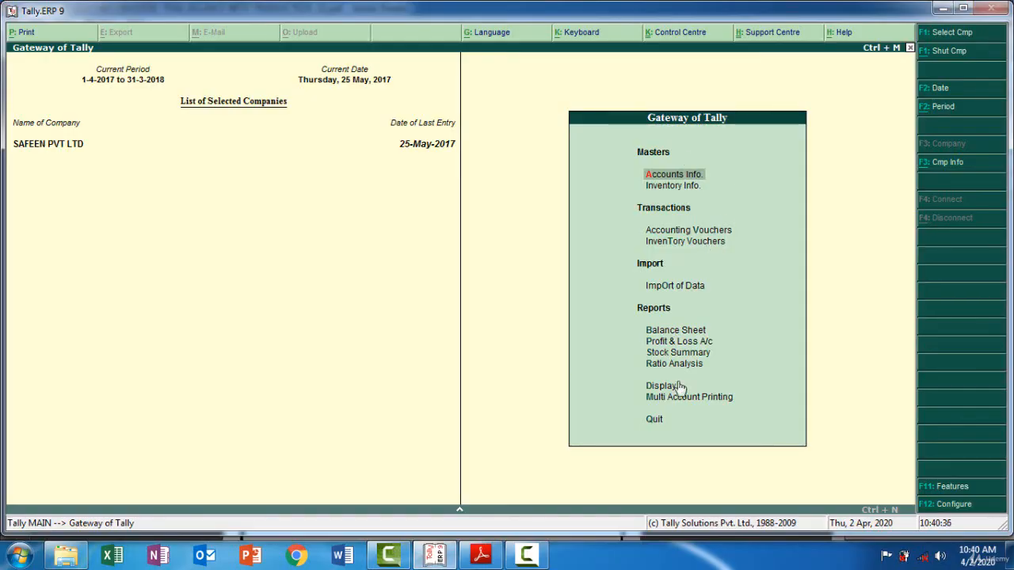
click(669, 388)
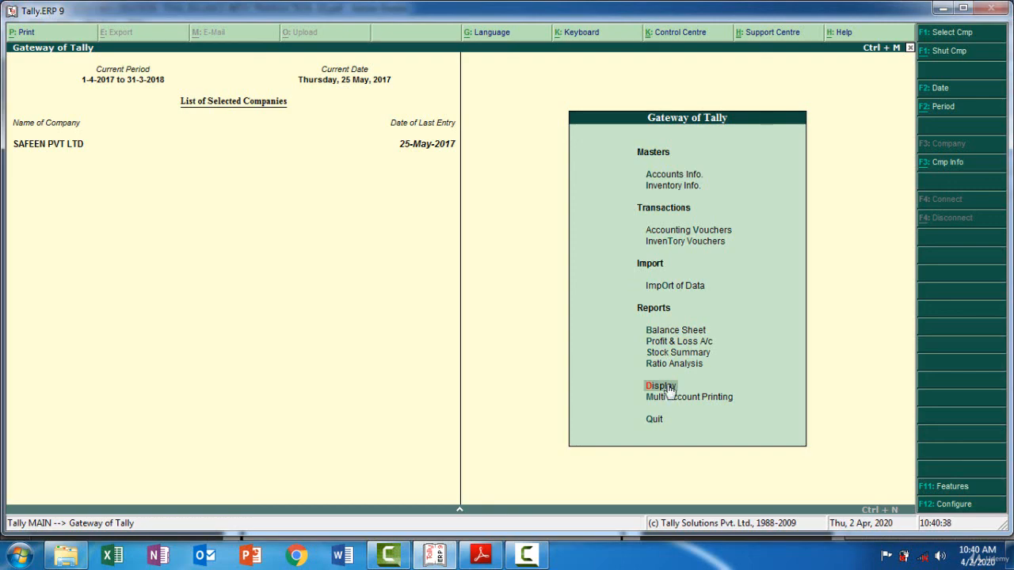
click(669, 387)
click(671, 177)
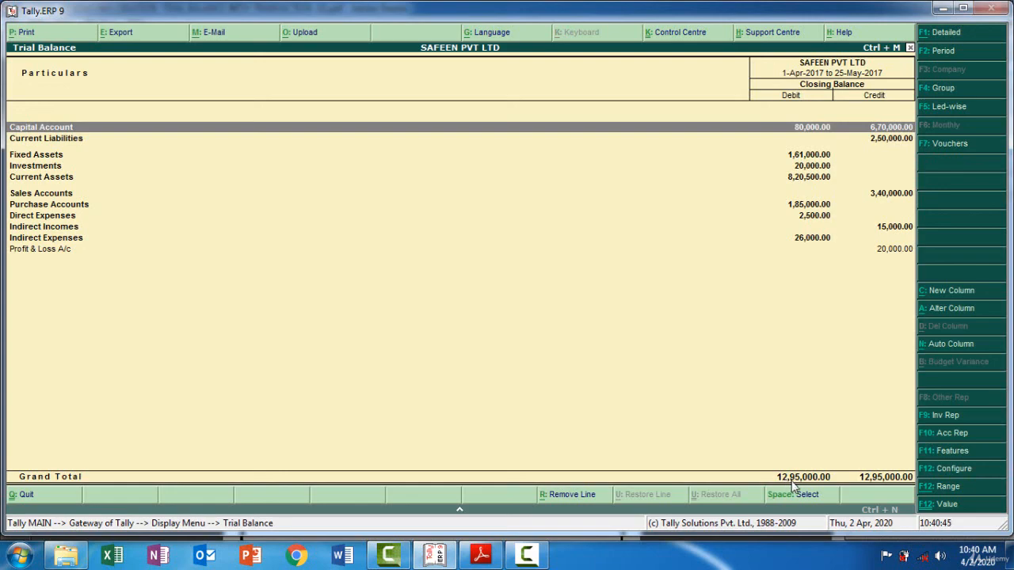
click(472, 557)
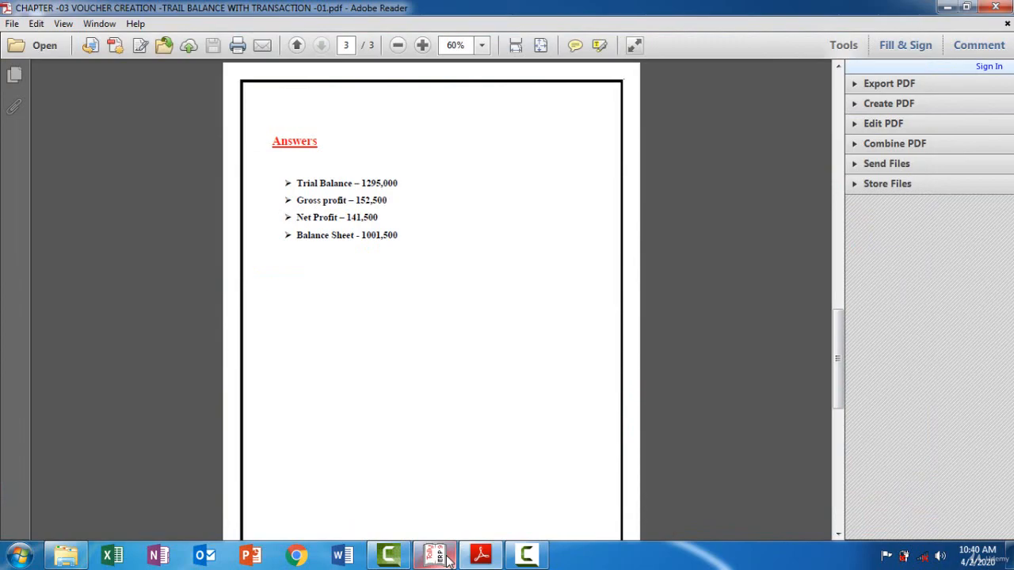
click(448, 560)
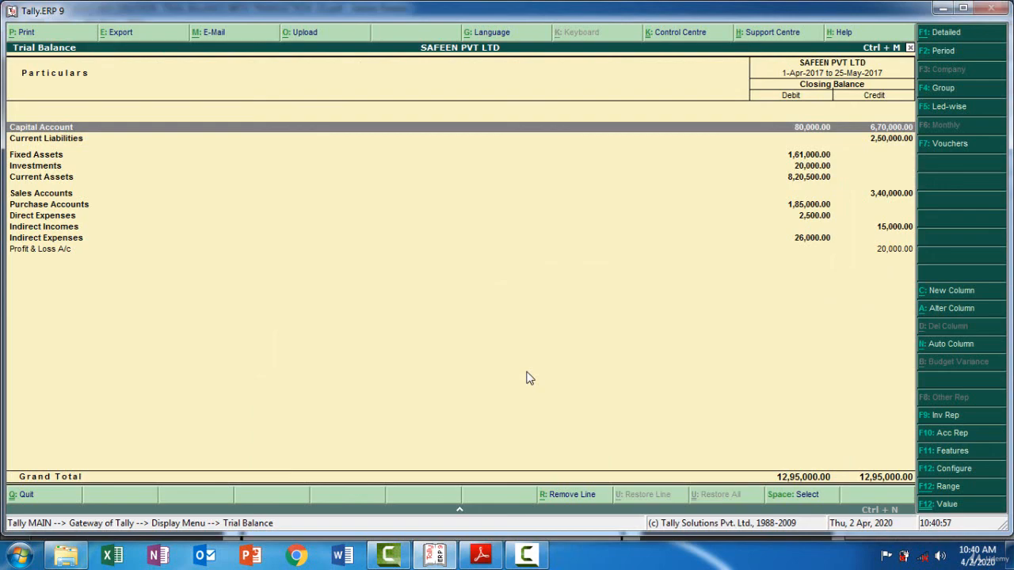
Show the Trial Balance in detailed view, and return to the Gateway of Tally
key(alt+F1)
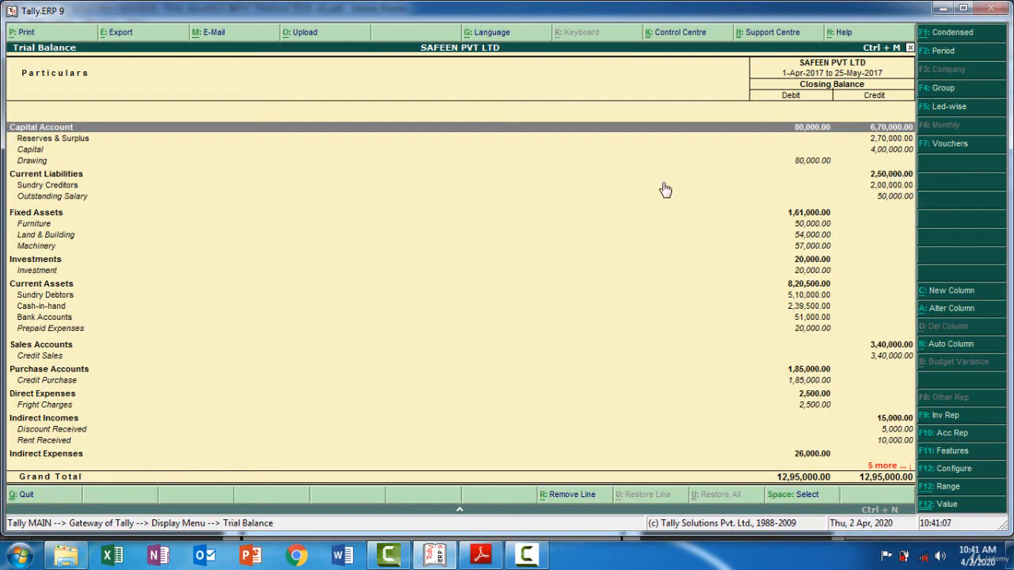
key(Escape)
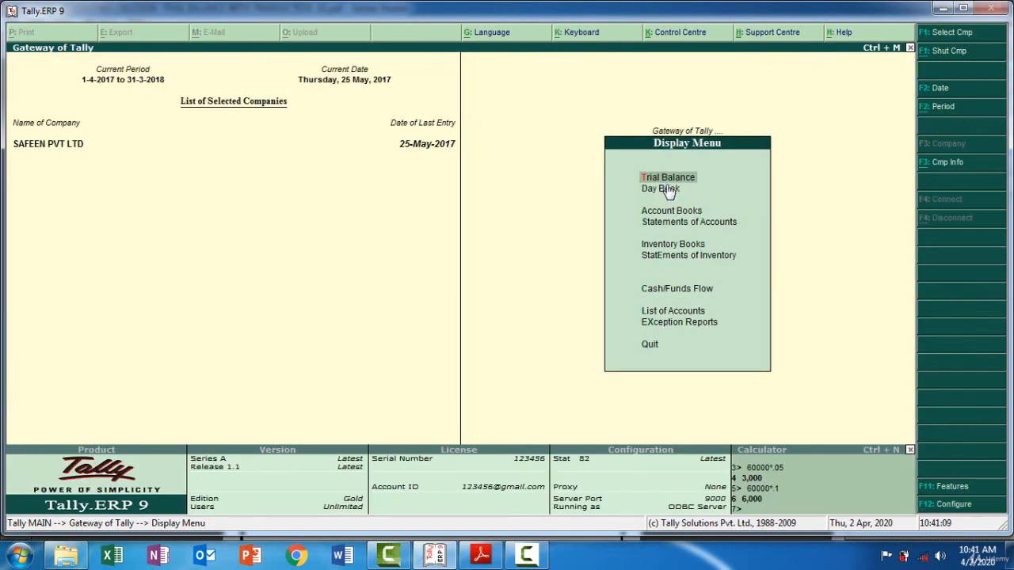
key(Escape)
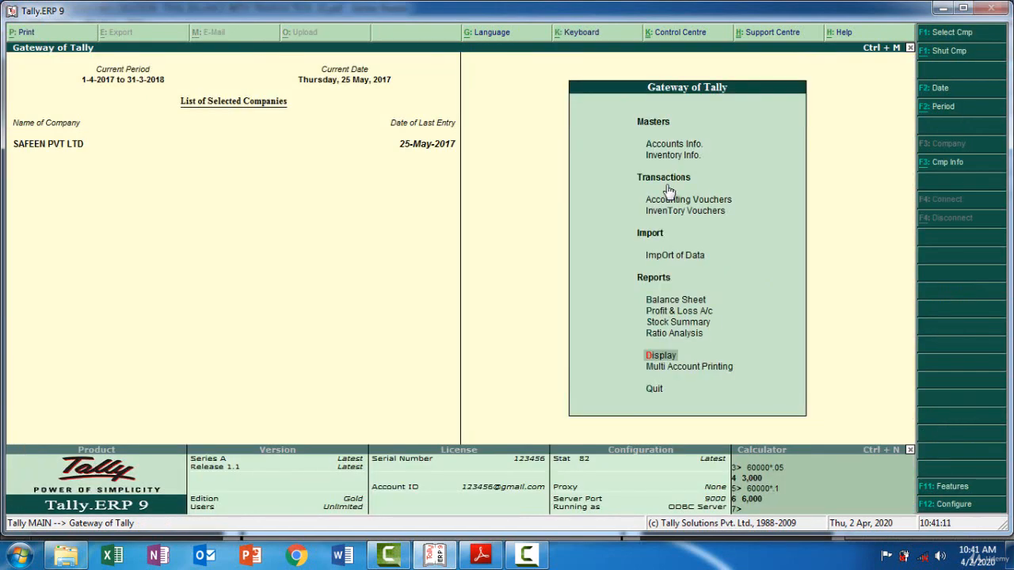
Open the Profit & Loss A/c and compare its gross profit and net profit with the PDF's answers
click(431, 558)
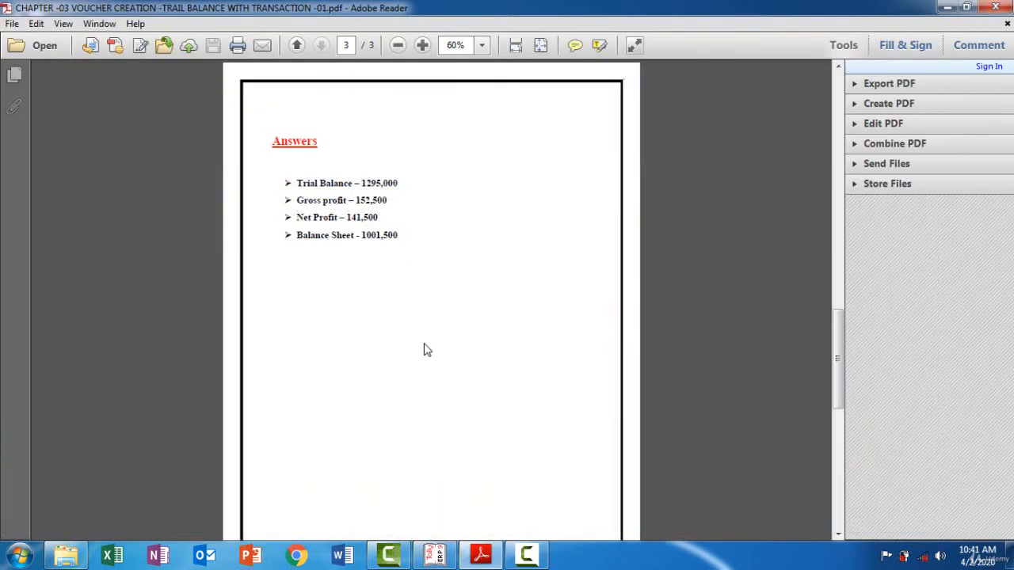
click(432, 557)
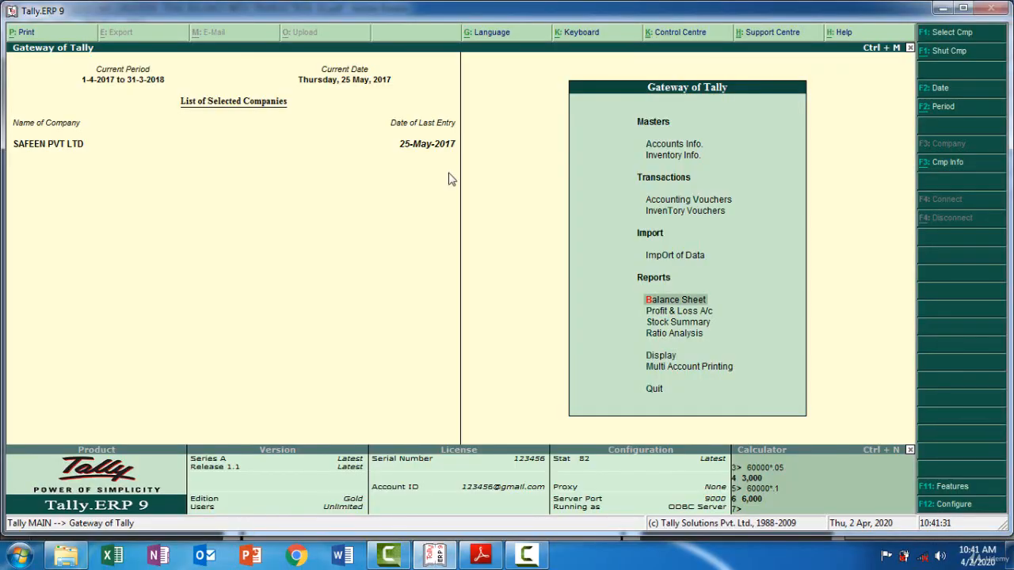
click(679, 312)
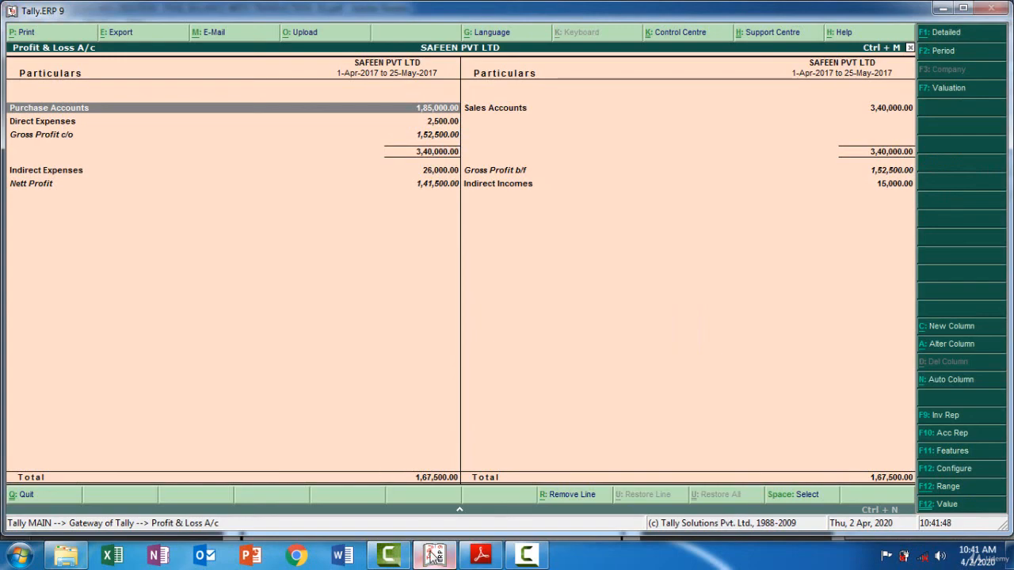
click(432, 558)
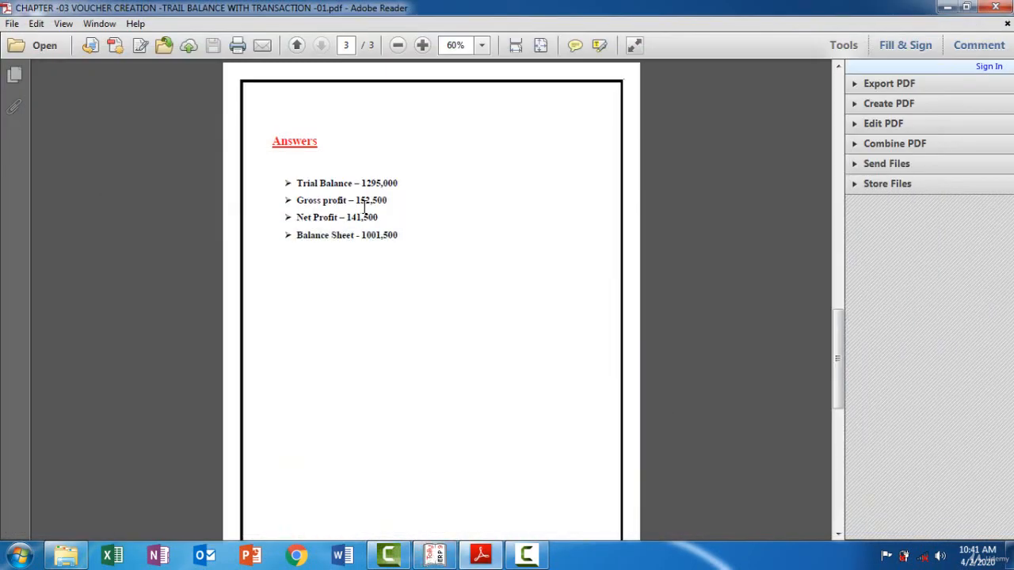
click(434, 558)
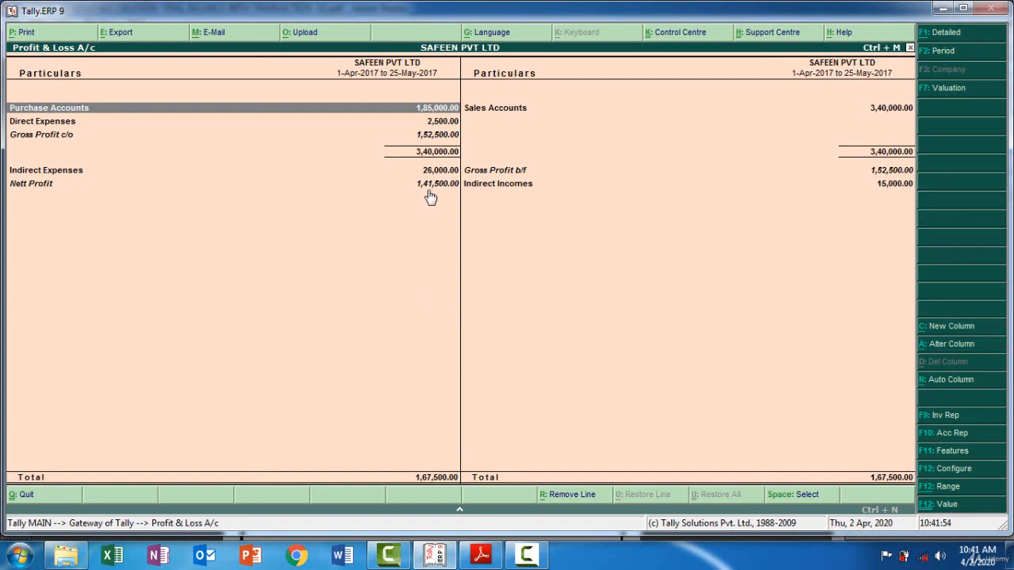
click(448, 553)
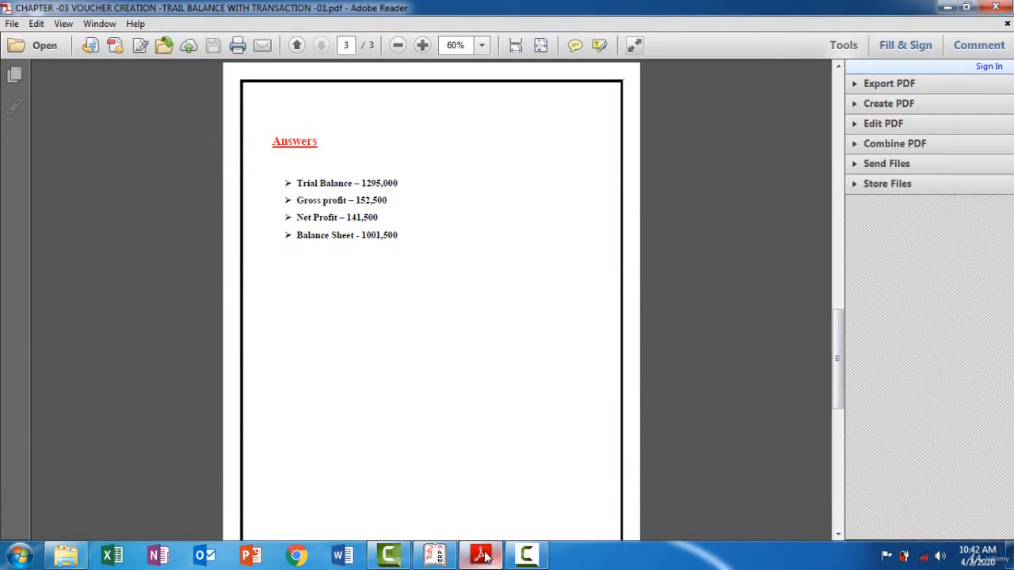
click(433, 555)
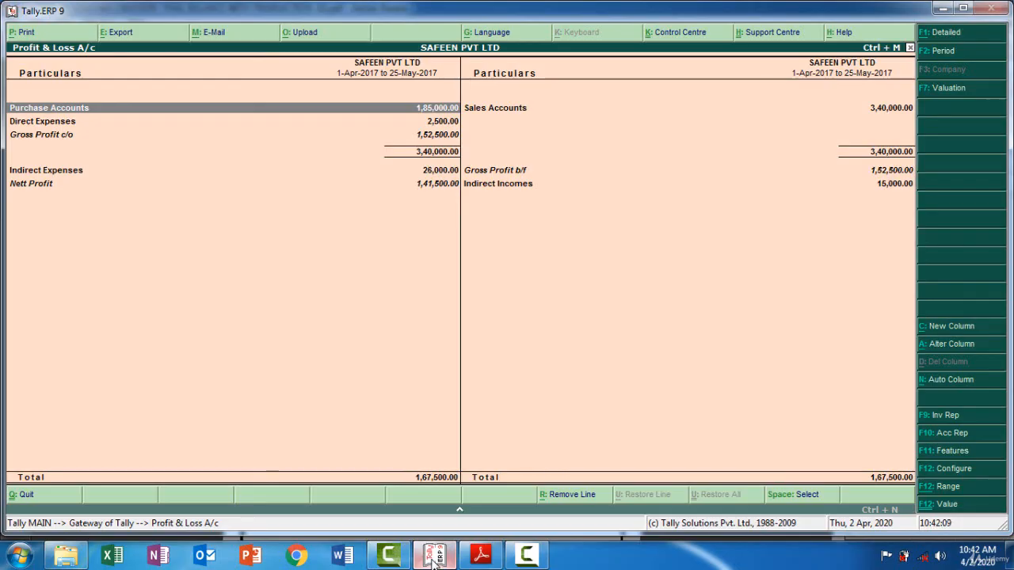
Show the Profit & Loss A/c in detailed view, and return to the Gateway of Tally
key(alt+F1)
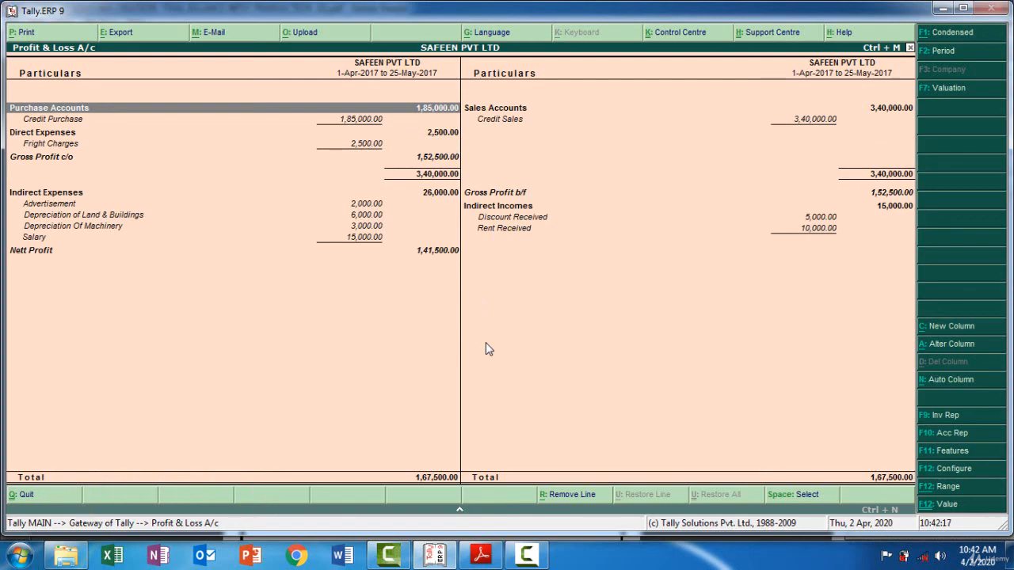
key(Escape)
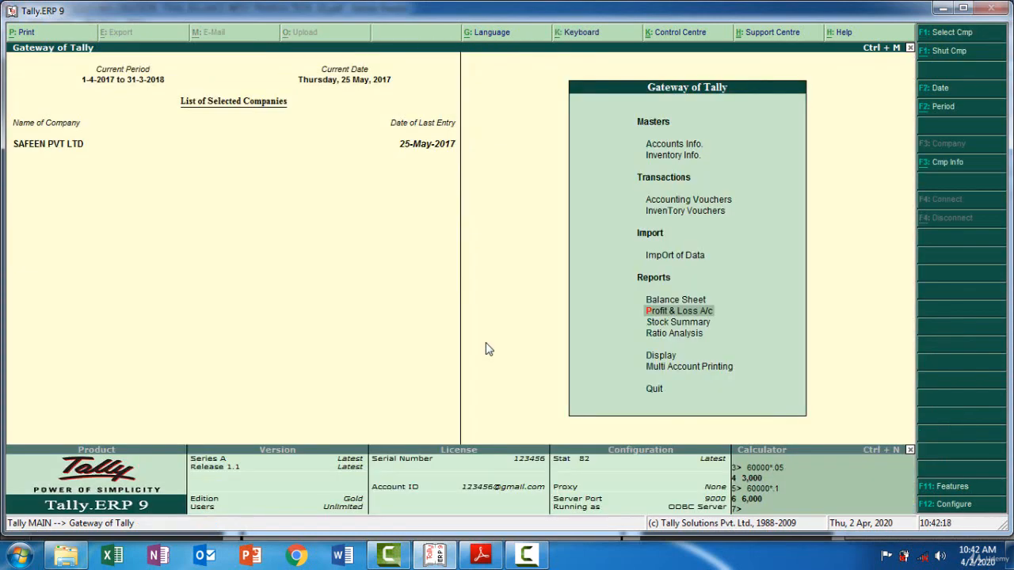
key(Home)
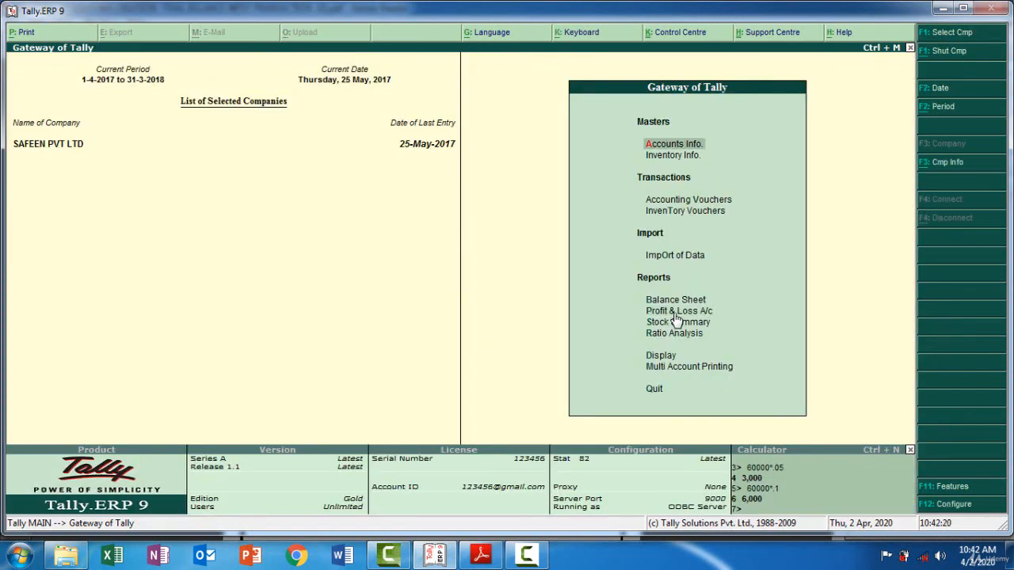
Open the Balance Sheet, compare its total with the PDF's answer, and switch it to detailed view
key(b)
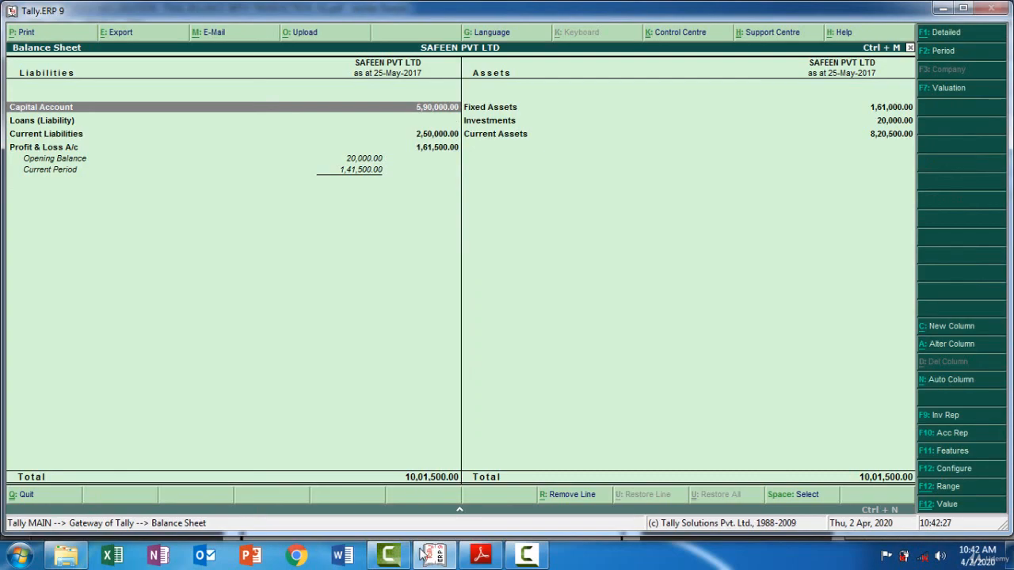
click(481, 554)
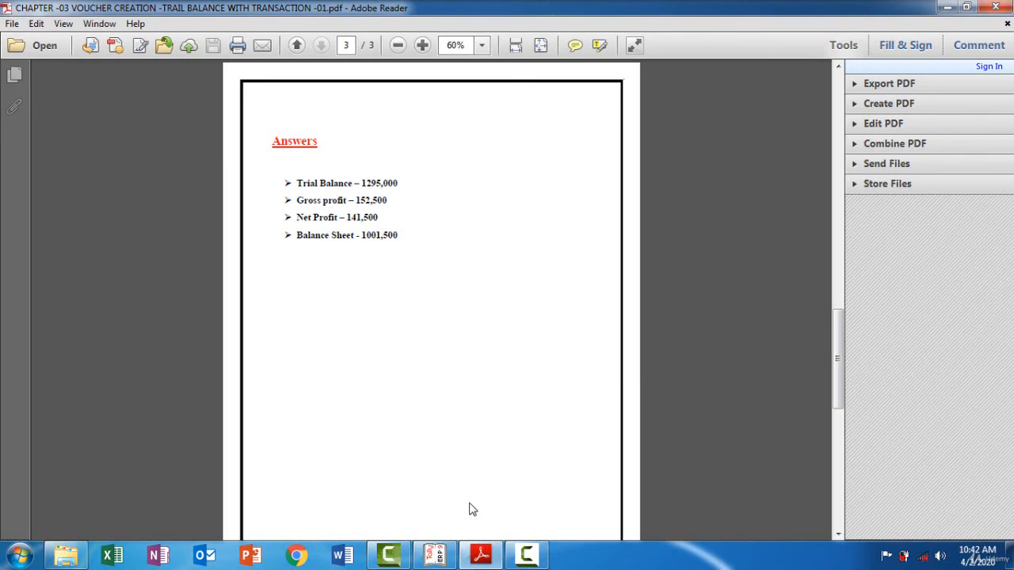
click(484, 554)
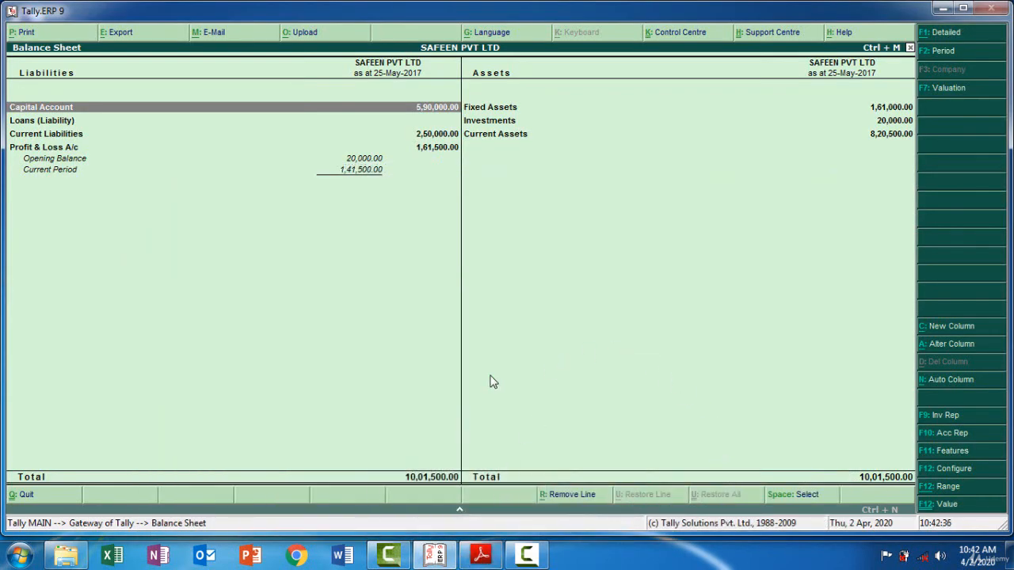
key(alt+F1)
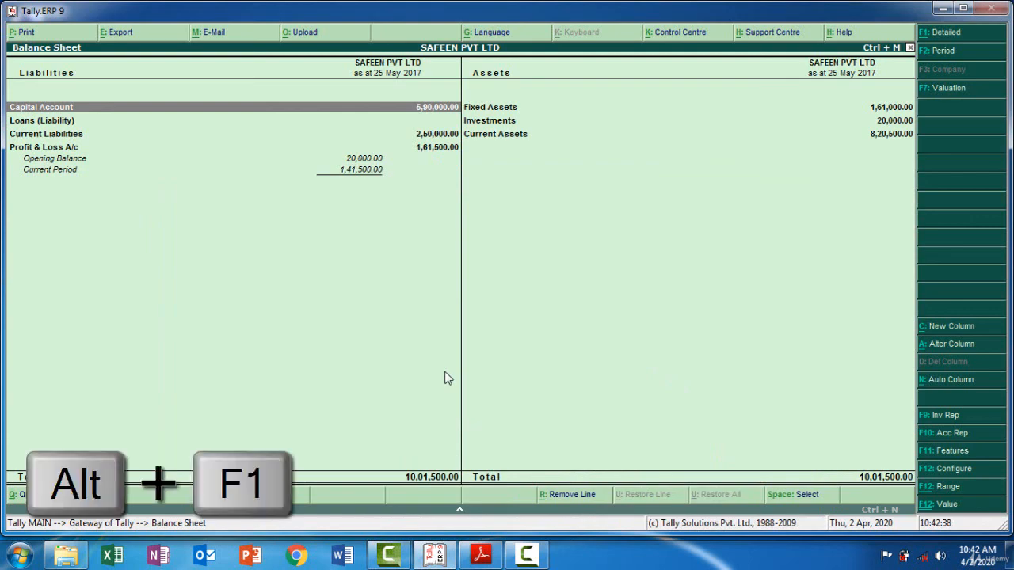